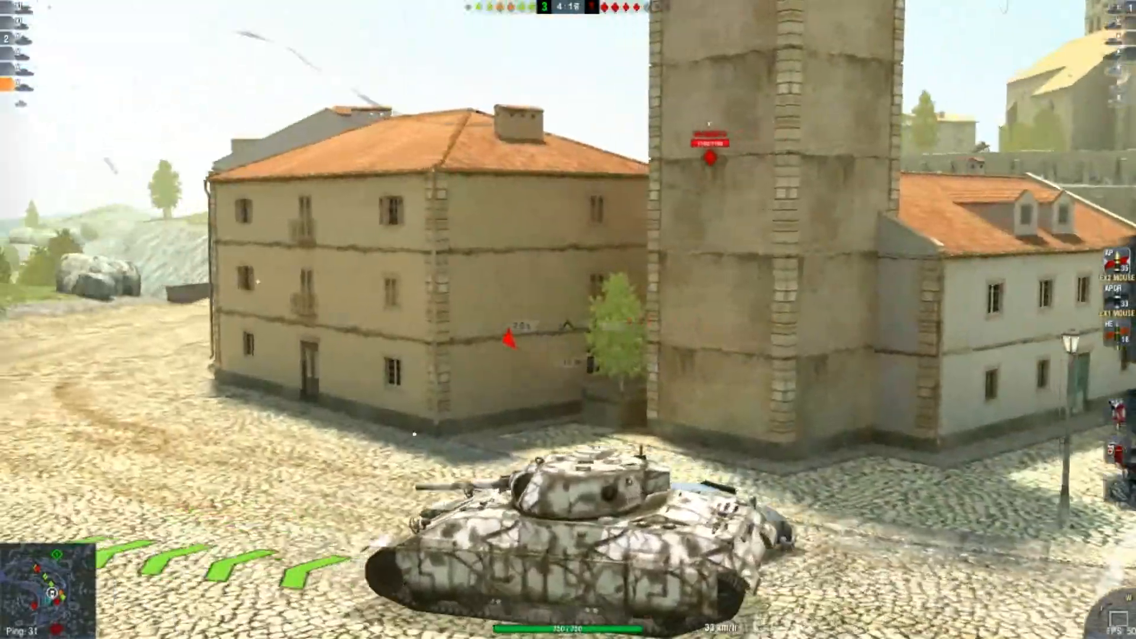
key("w")
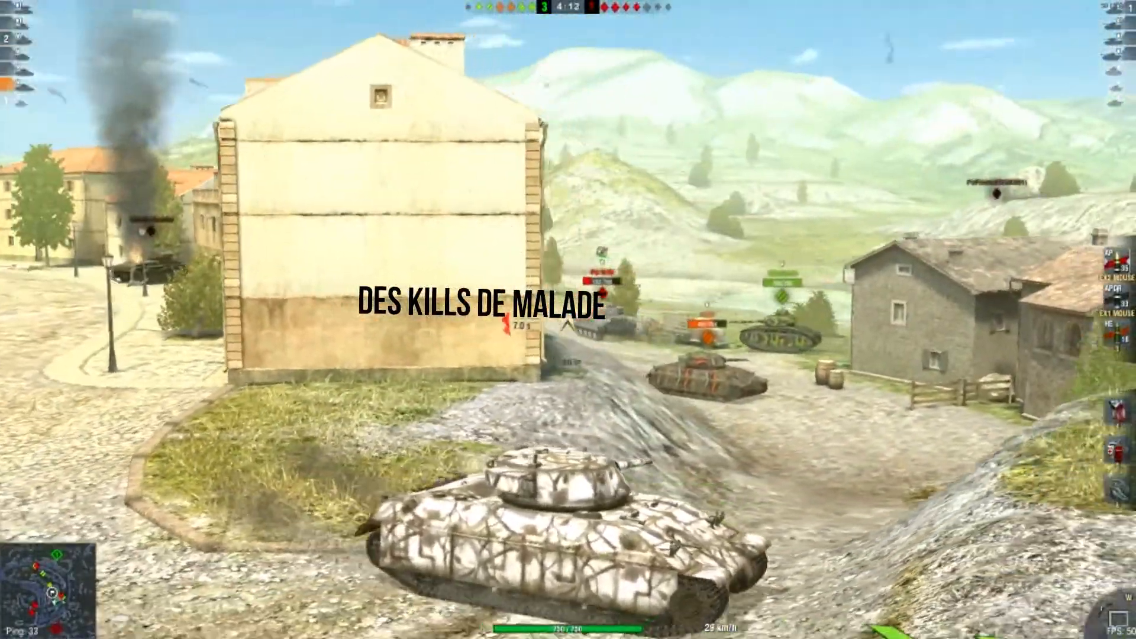
right_click(567, 324)
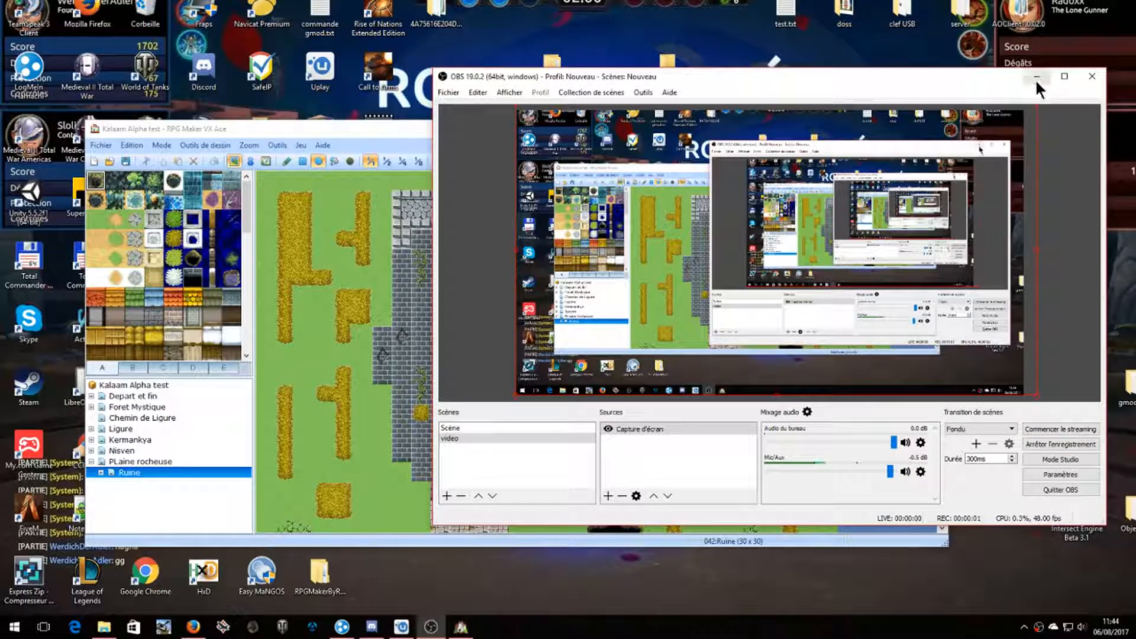
Minimize the OBS window, look over the Ruine map down to its southern edge, and maximize the map editor window.
left_click(1037, 76)
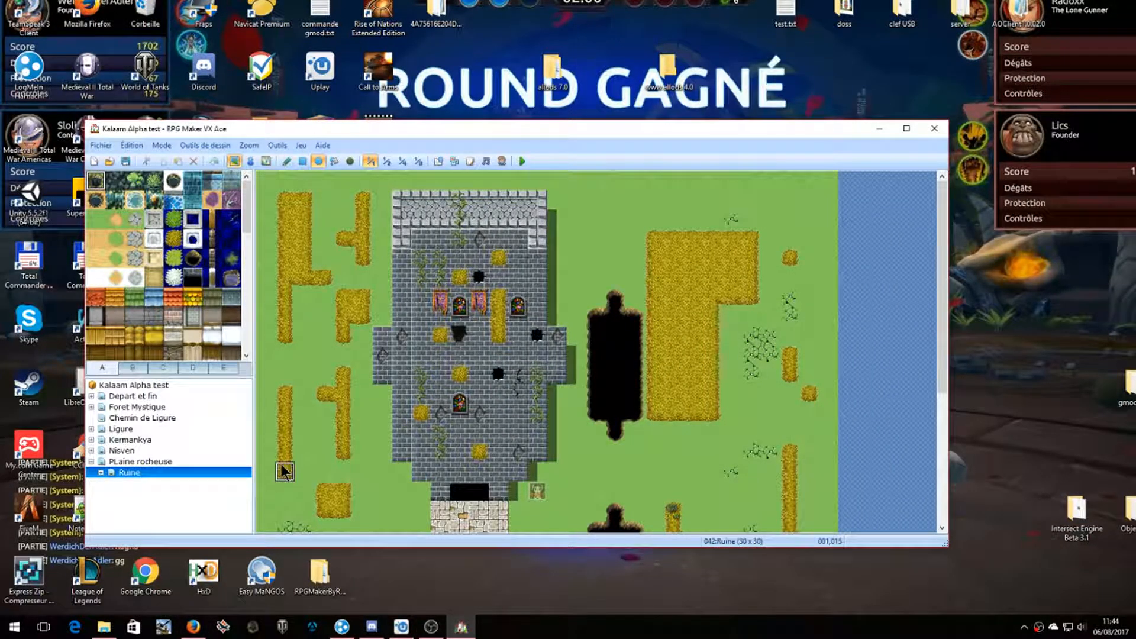
left_click(497, 319)
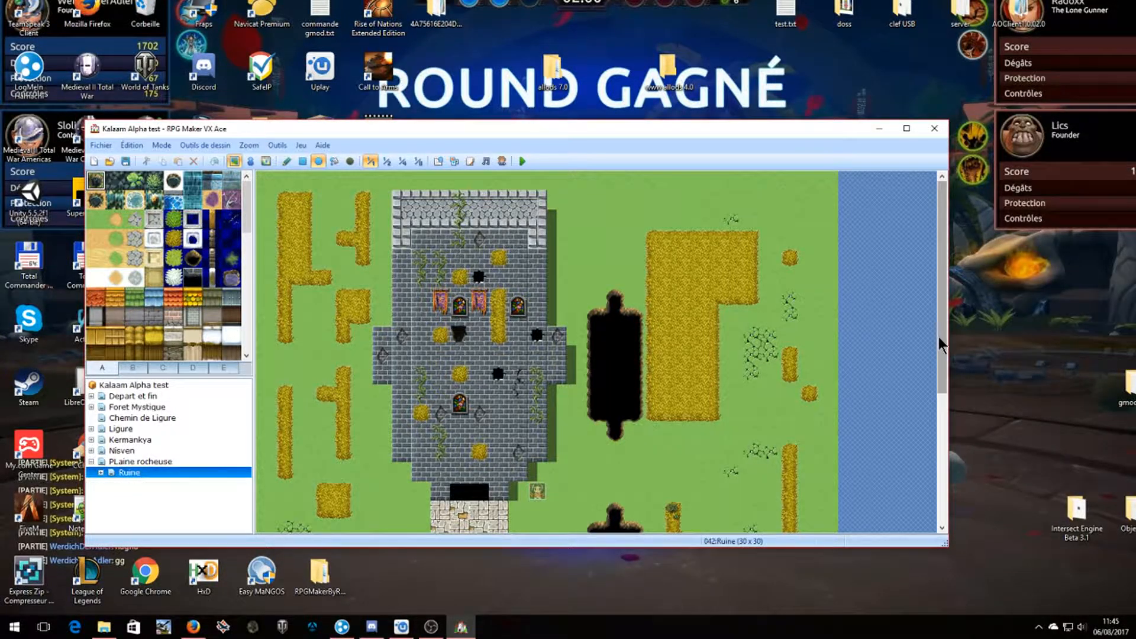
mouse_move(938, 336)
left_mouse_down()
mouse_move(928, 495)
mouse_move(939, 320)
mouse_move(953, 480)
mouse_move(905, 304)
mouse_move(915, 349)
mouse_move(929, 333)
left_mouse_up()
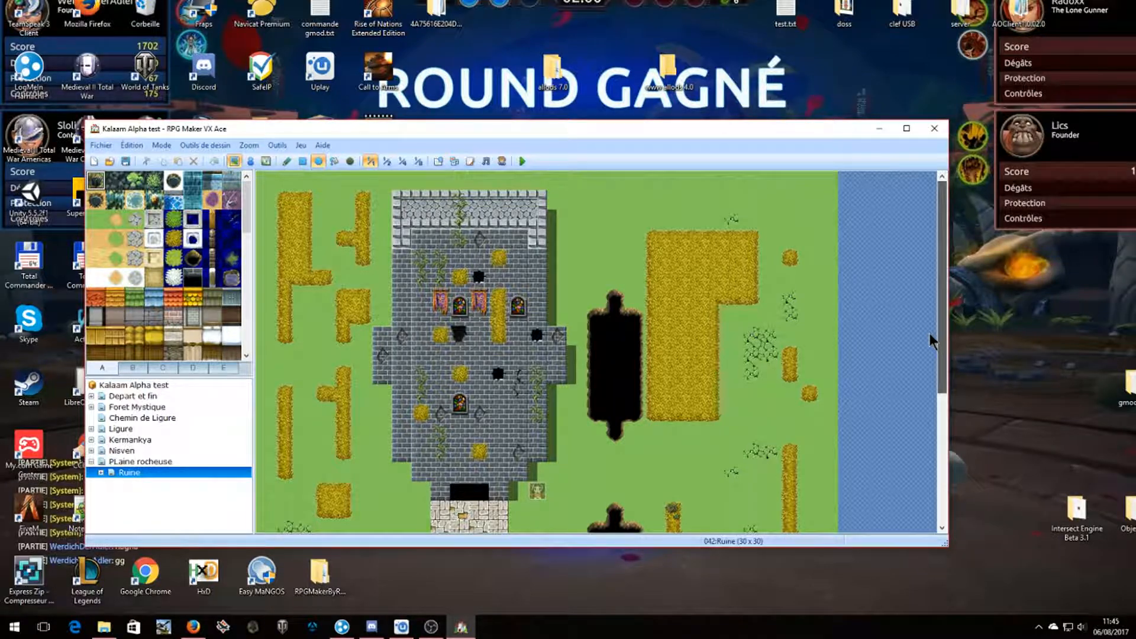
left_click_drag(929, 333, 922, 467)
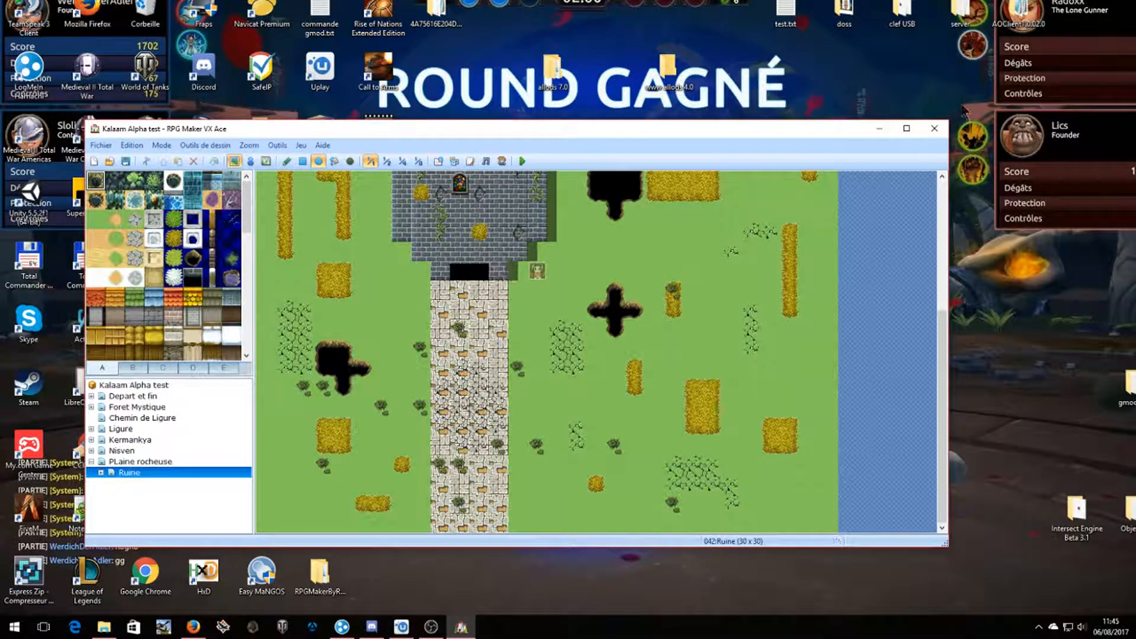
left_click(906, 127)
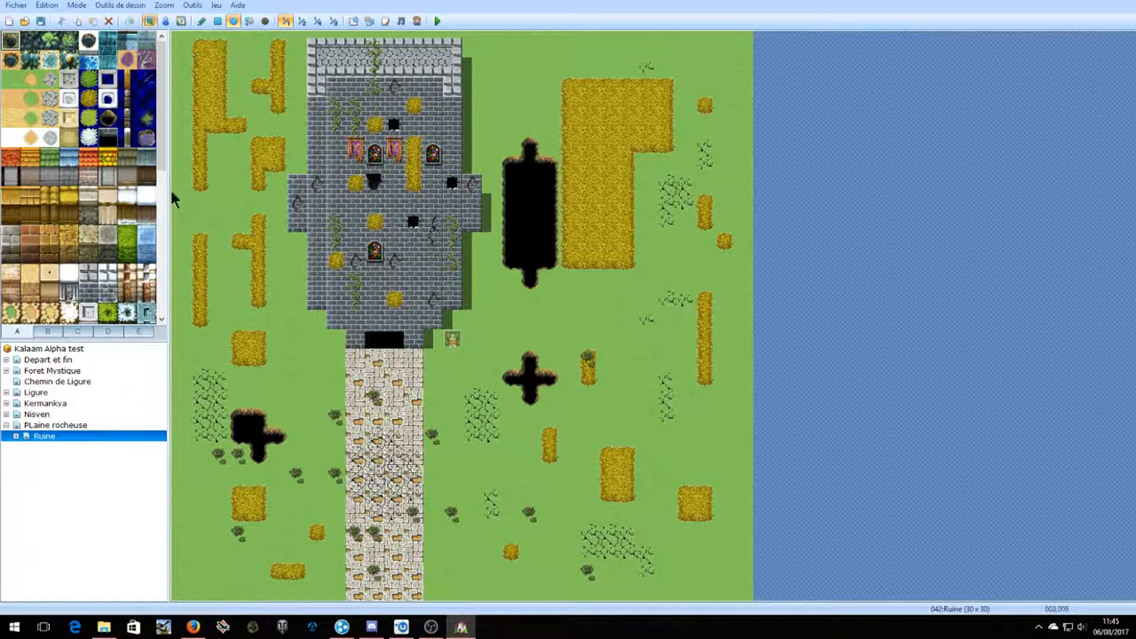
Look through the project's main maps, from Chemin de Ligure and Depart et fin down to Nisven, and return to Ruine.
left_click(59, 382)
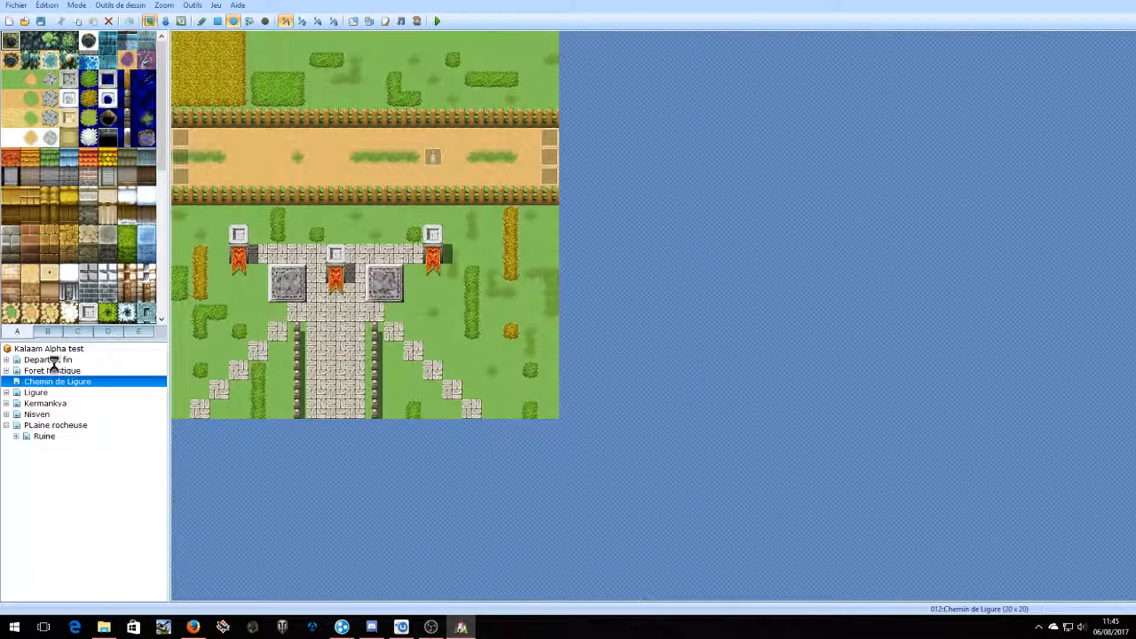
left_click(53, 369)
left_click(45, 360)
key("Down")
key("Down")
key("Down")
key("Down")
key("Down")
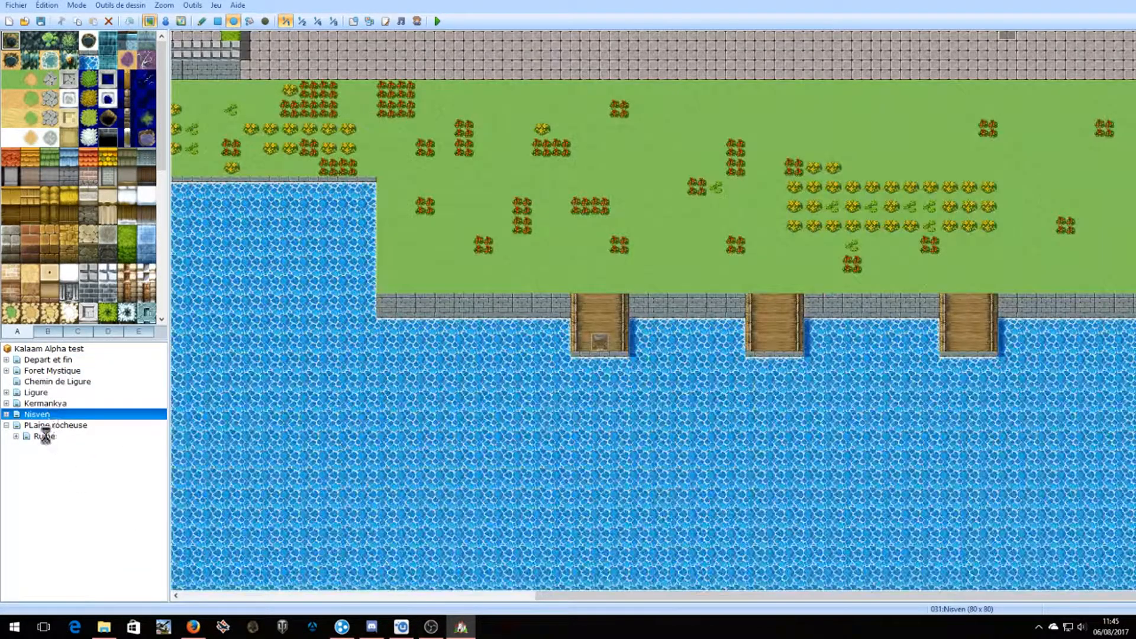
left_click(44, 436)
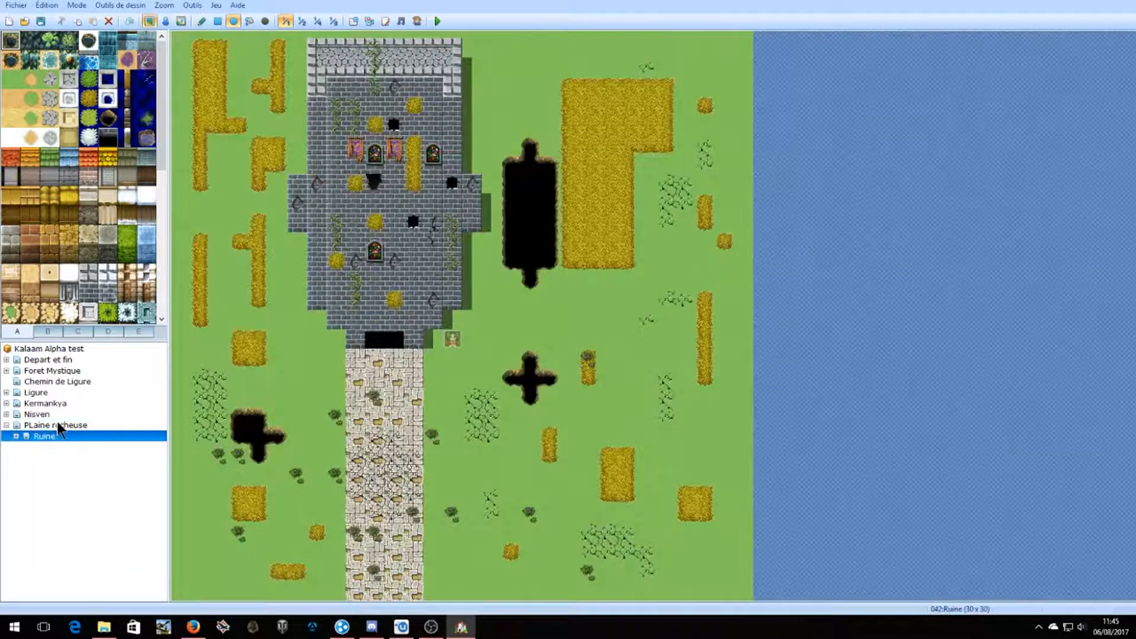
View the PLaine rocheuse, Ligure, Nisven and Kermankya maps, keeping the PLaine rocheuse branch expanded.
left_click(7, 425)
left_click(6, 425)
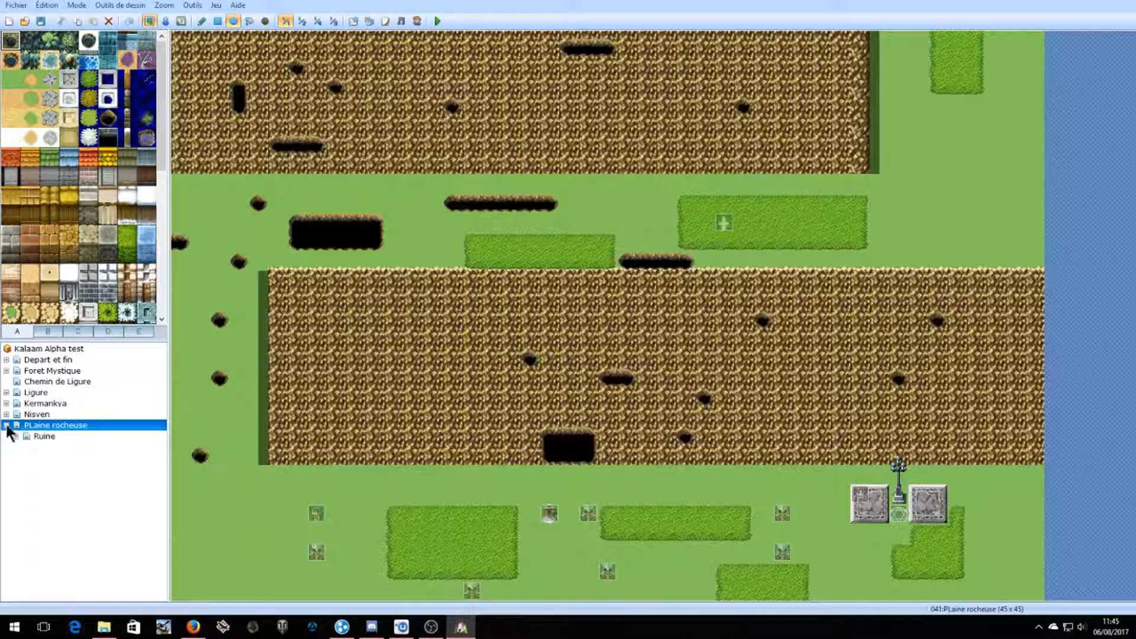
left_click(35, 403)
left_click(40, 382)
left_click(39, 370)
left_click(35, 392)
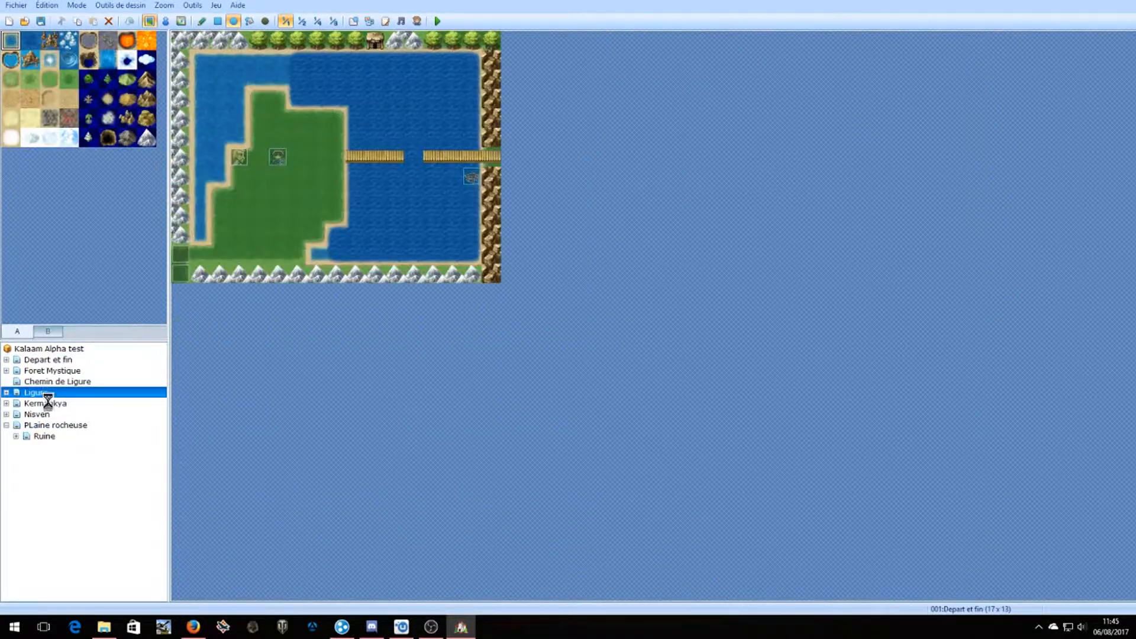
left_click(47, 425)
left_click(41, 436)
left_click(38, 414)
left_click(37, 403)
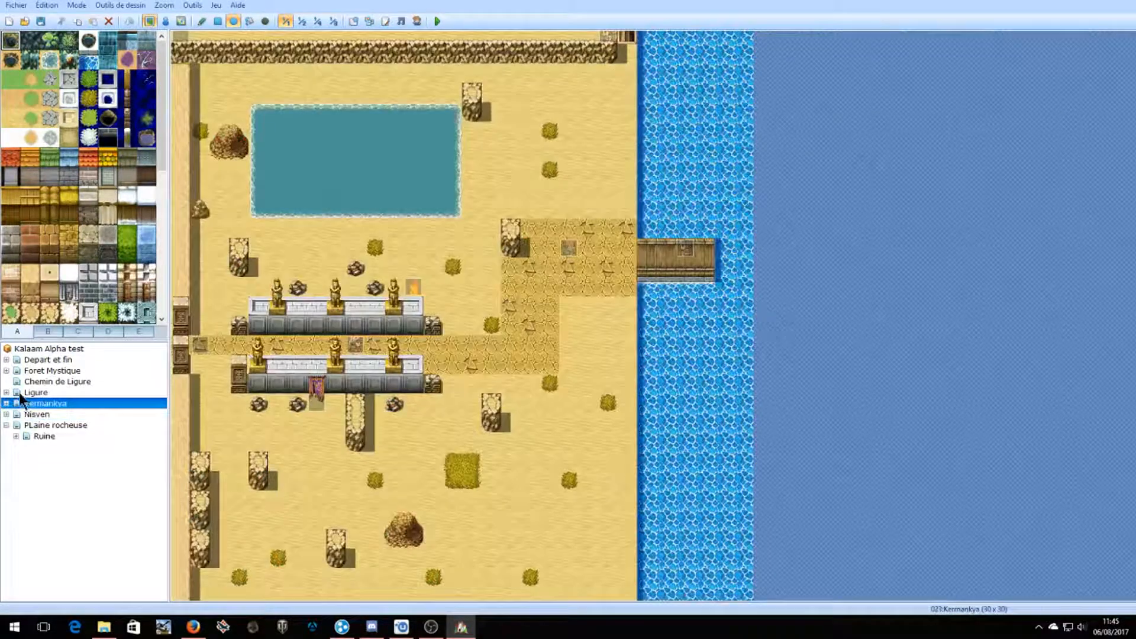
Expand the Ligure, Foret Mystique, Depart et fin and Kermankya branches to show their submaps.
left_click(19, 393)
left_click(7, 392)
left_click(6, 370)
left_click(7, 359)
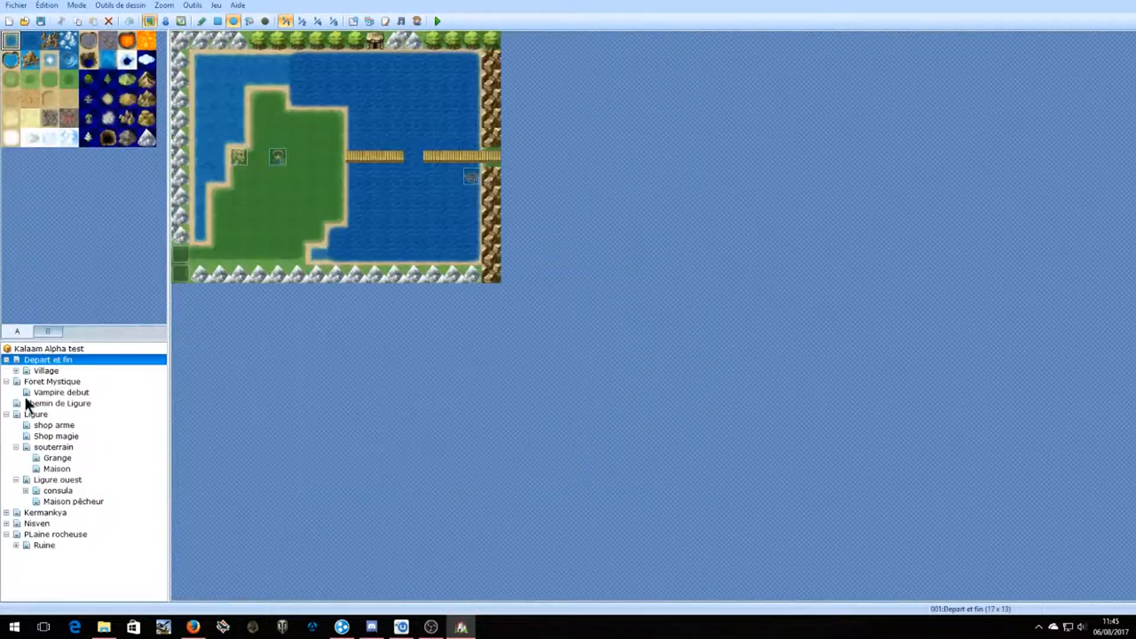
left_click(7, 513)
scroll(18, 529, "down", 1)
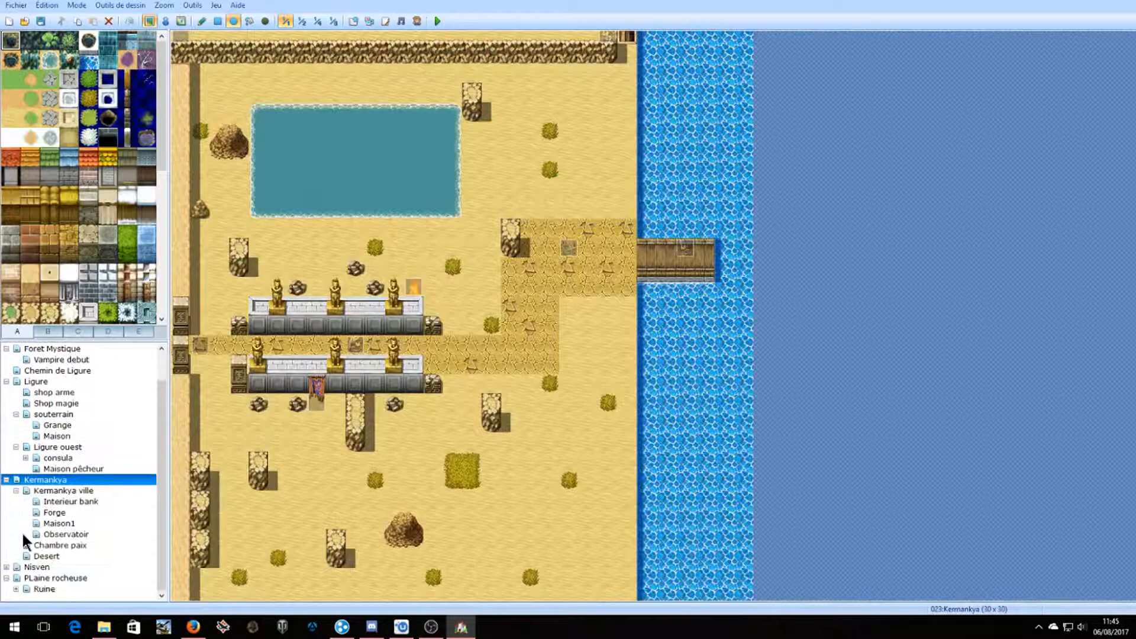
View Kermankya's submaps, including Maison1, Forge, Interieur bank, Observatoir and Chambre paix.
left_click(74, 523)
left_click(56, 512)
left_click(58, 502)
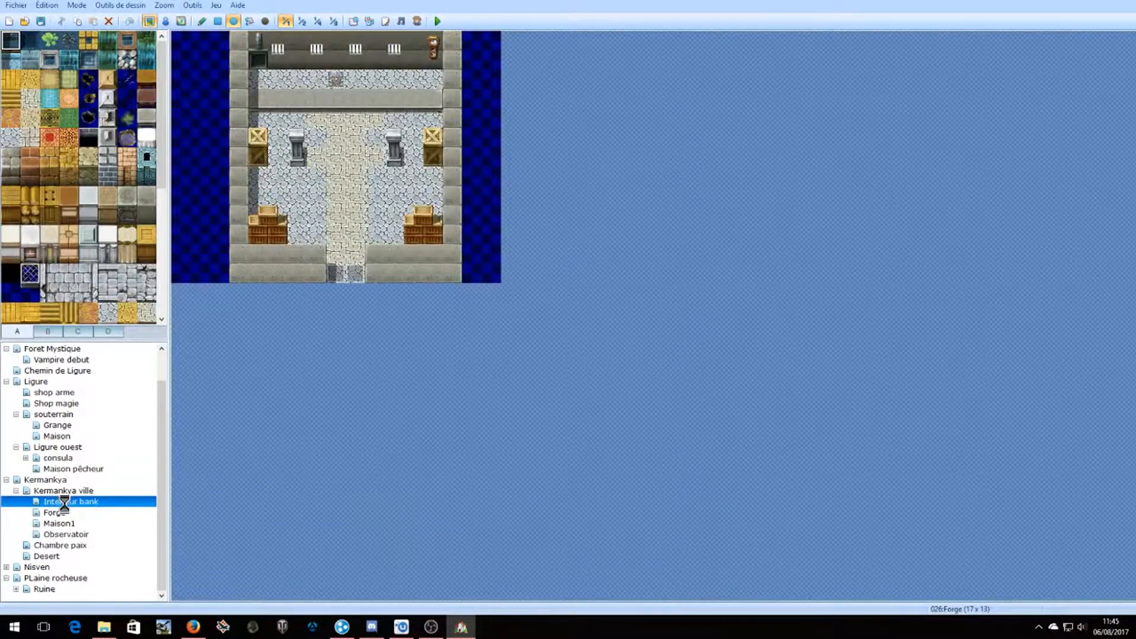
left_click(49, 533)
left_click(48, 524)
left_click(48, 545)
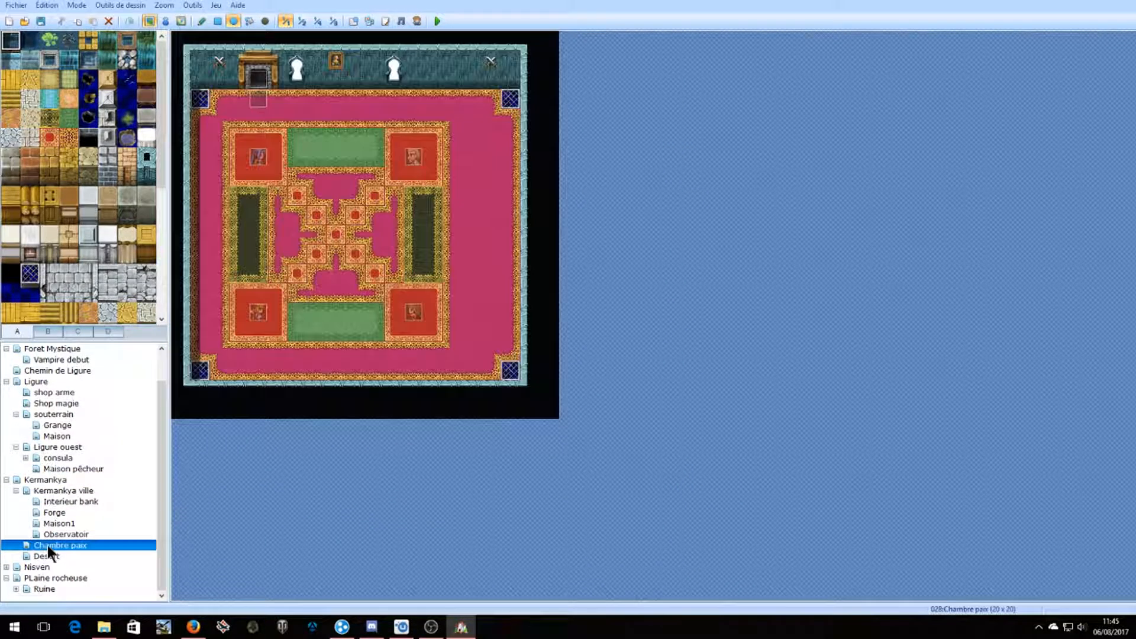
Expand the Nisven branch and examine the Nisven map from its docks up to the town buildings, west and east.
double_click(14, 568)
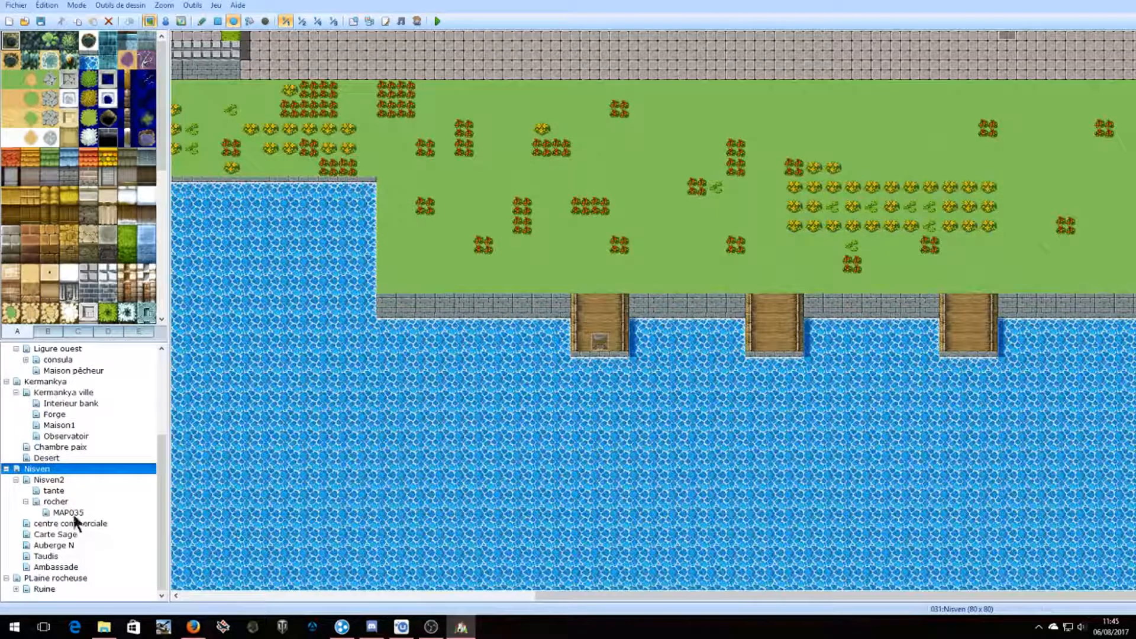
left_click_drag(588, 598, 129, 478)
scroll(923, 506, "up", 6)
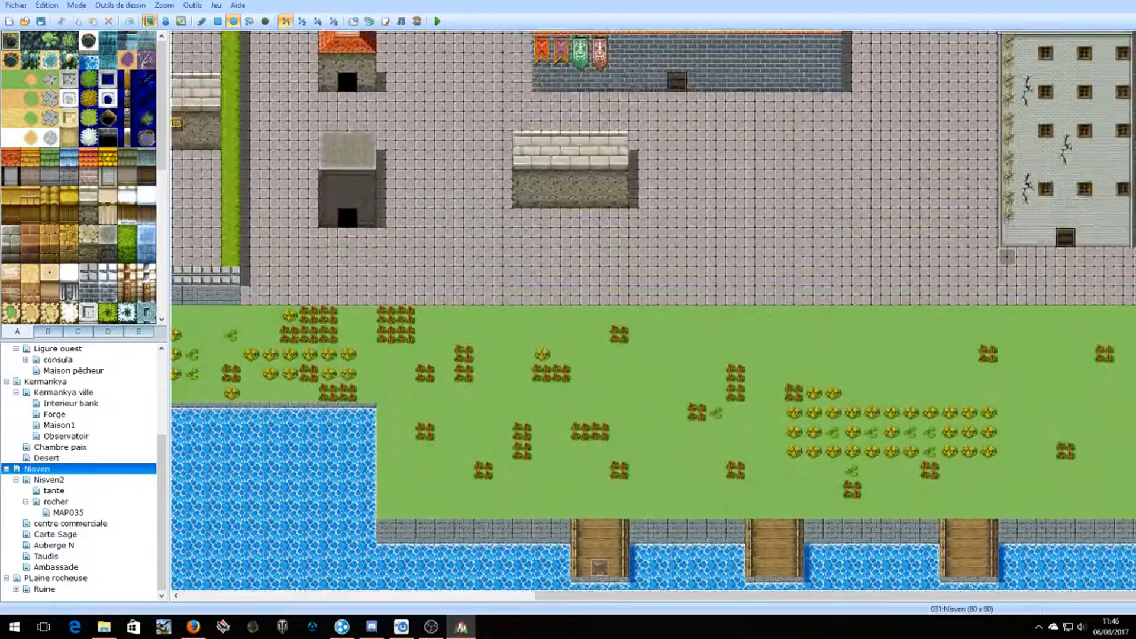
left_click_drag(570, 596, 177, 596)
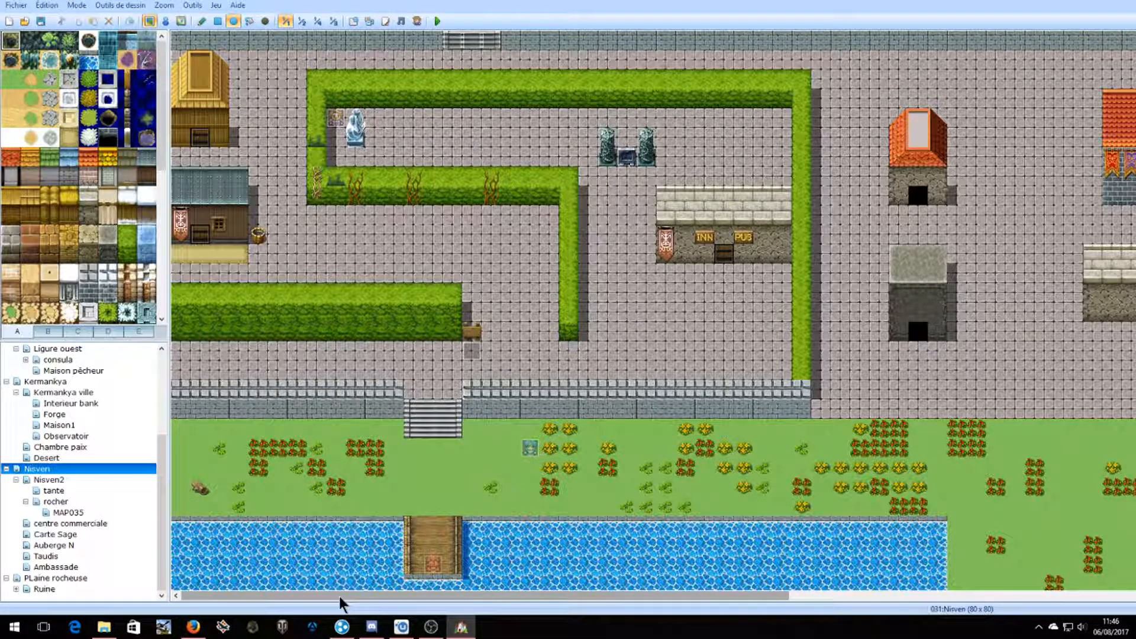
left_click_drag(343, 597, 810, 621)
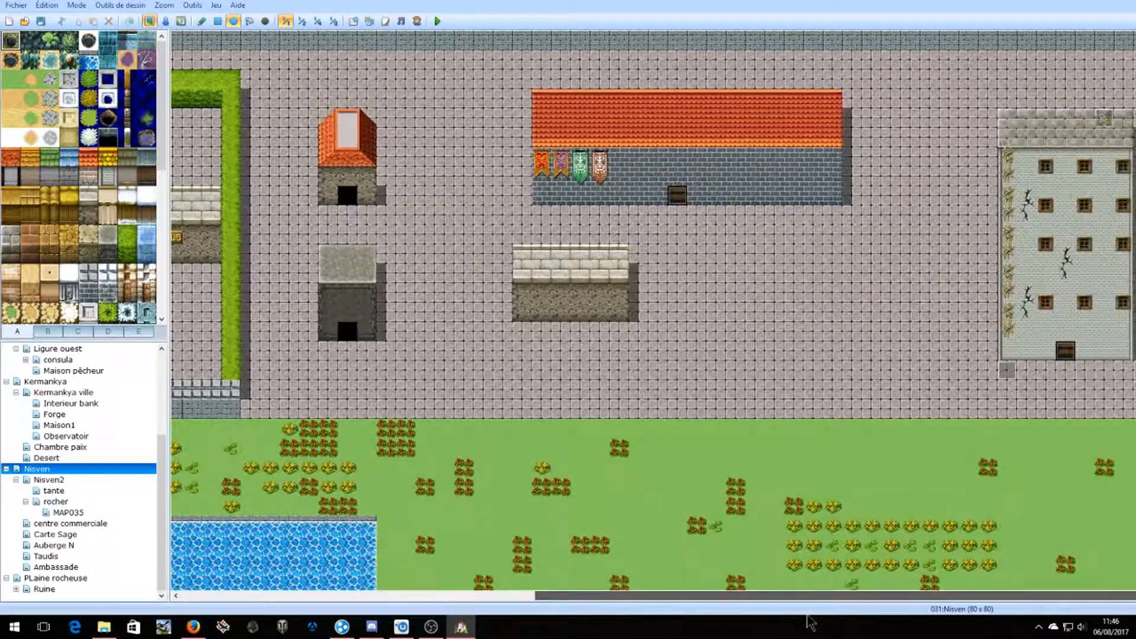
Collapse the Kermankya, Depart et fin, Foret Mystique and Ligure branches while viewing their parent maps.
double_click(12, 381)
double_click(18, 359)
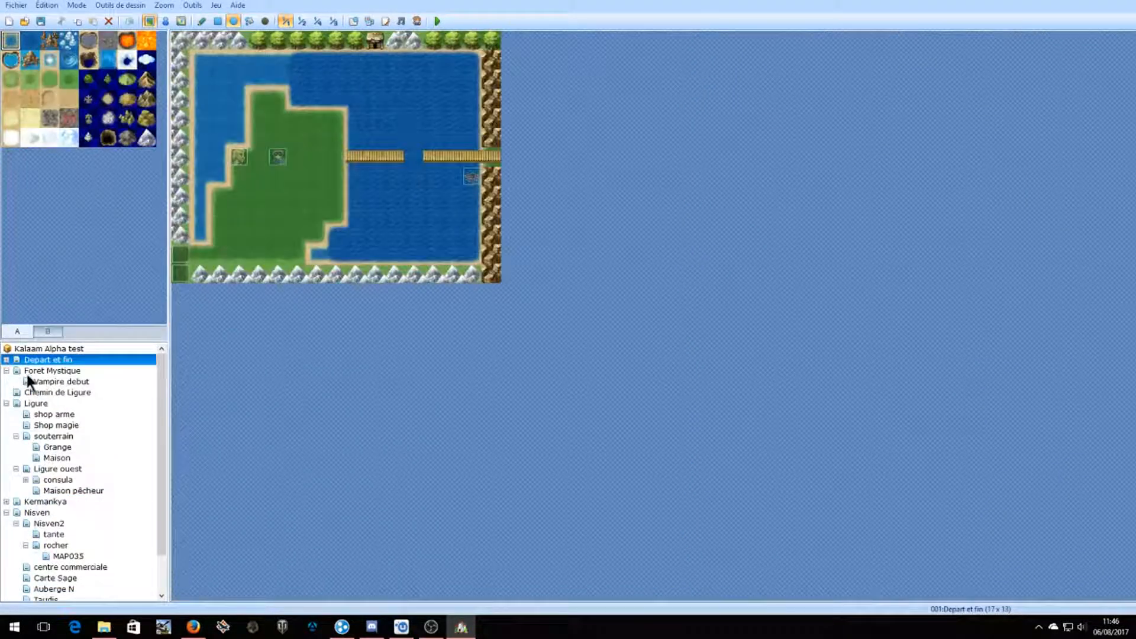
left_click(23, 371)
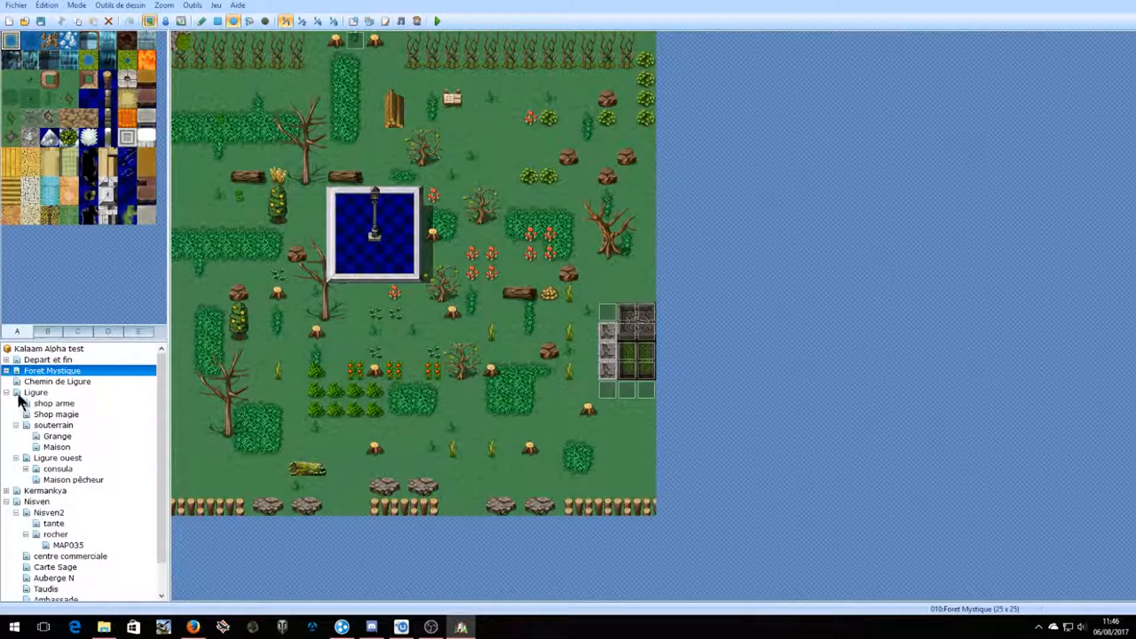
left_click(20, 393)
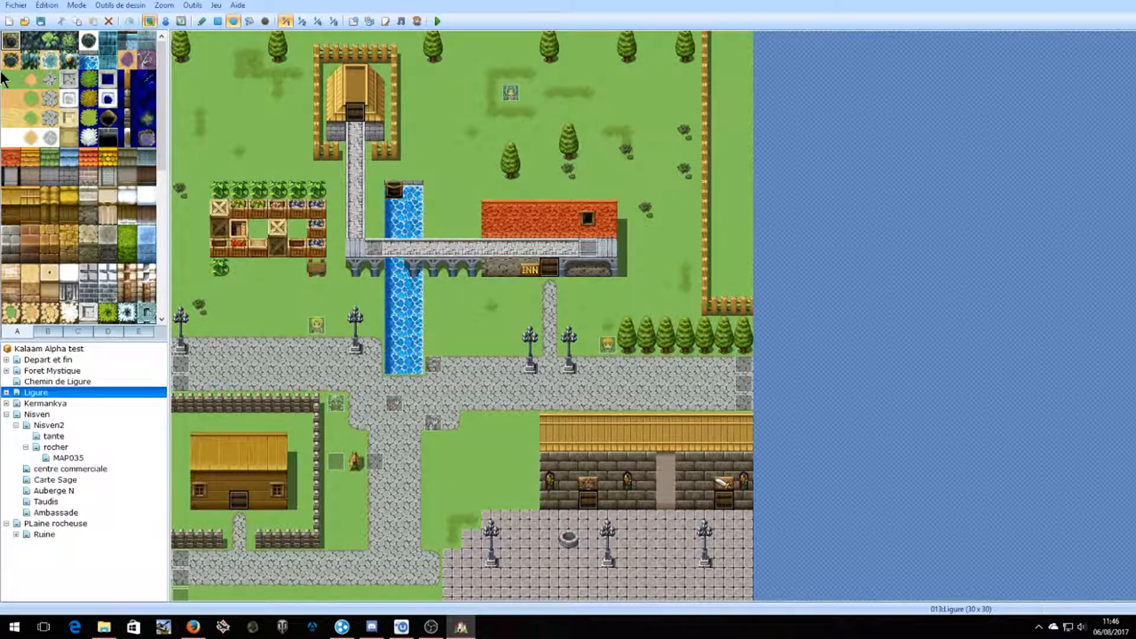
Create a new project with the folder name and title youtubegame in the default RPGVXAce location.
left_click(16, 5)
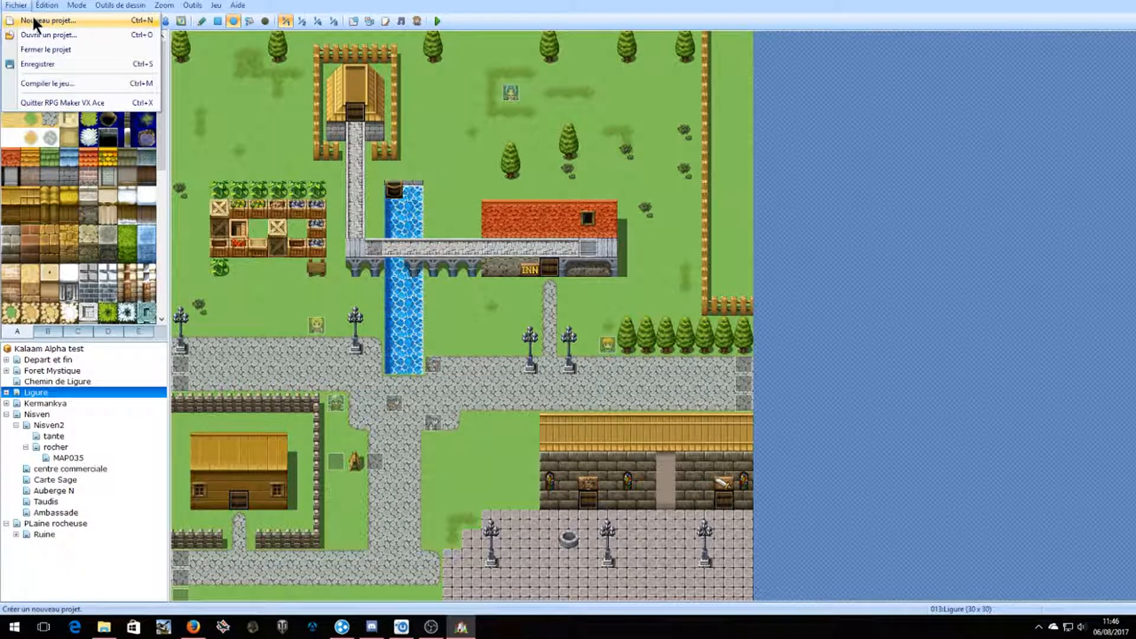
left_click(33, 19)
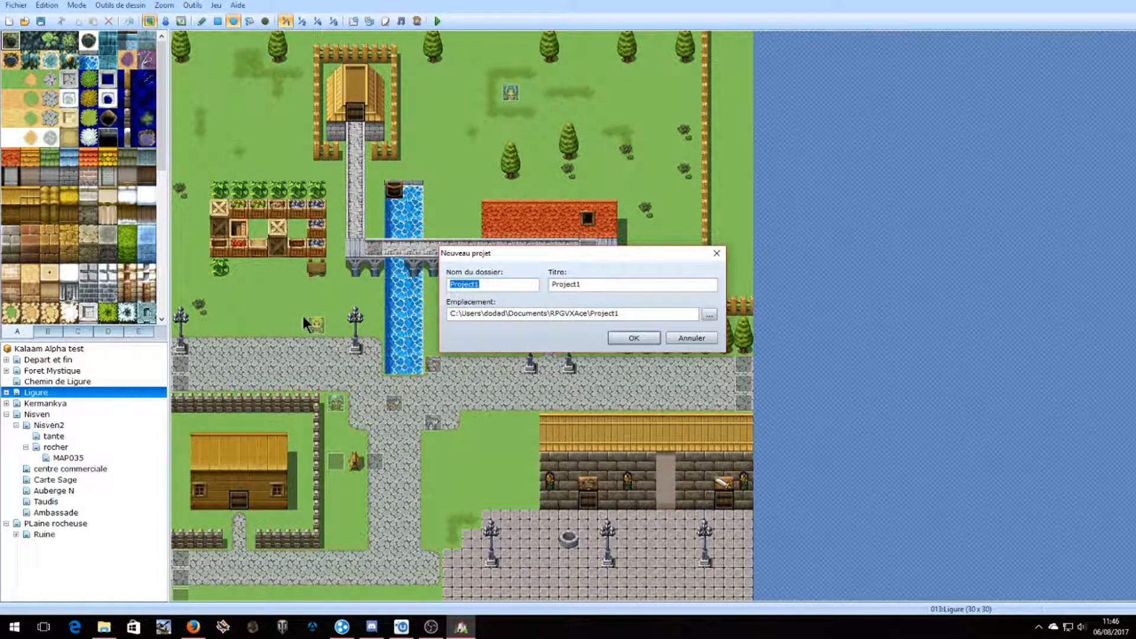
type("yo")
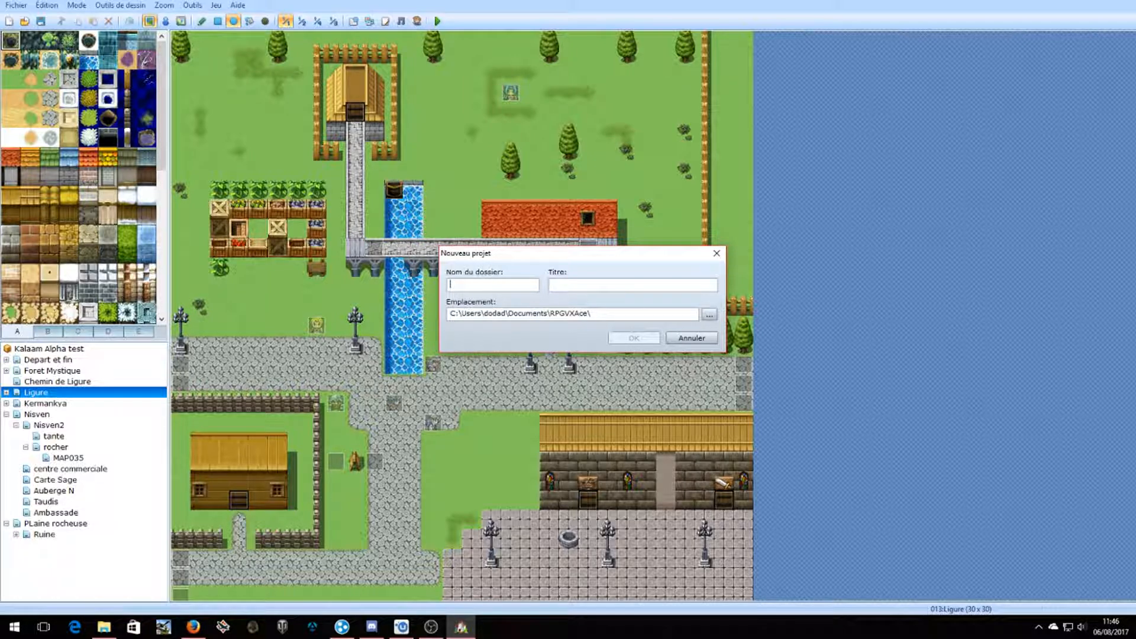
type("outube")
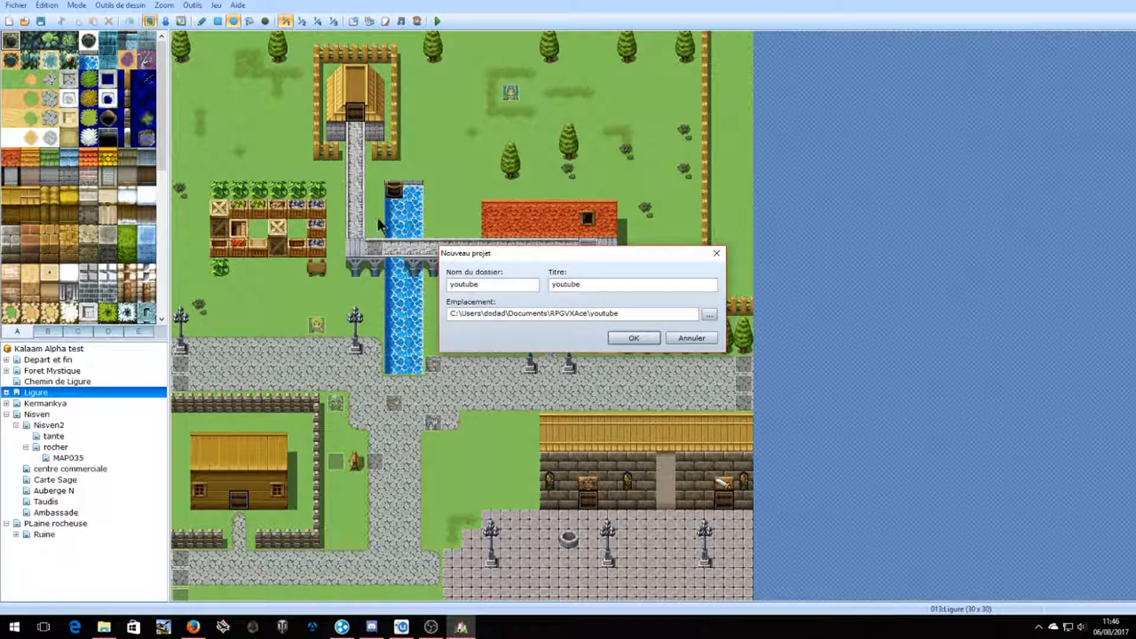
type("game")
double_click(641, 313)
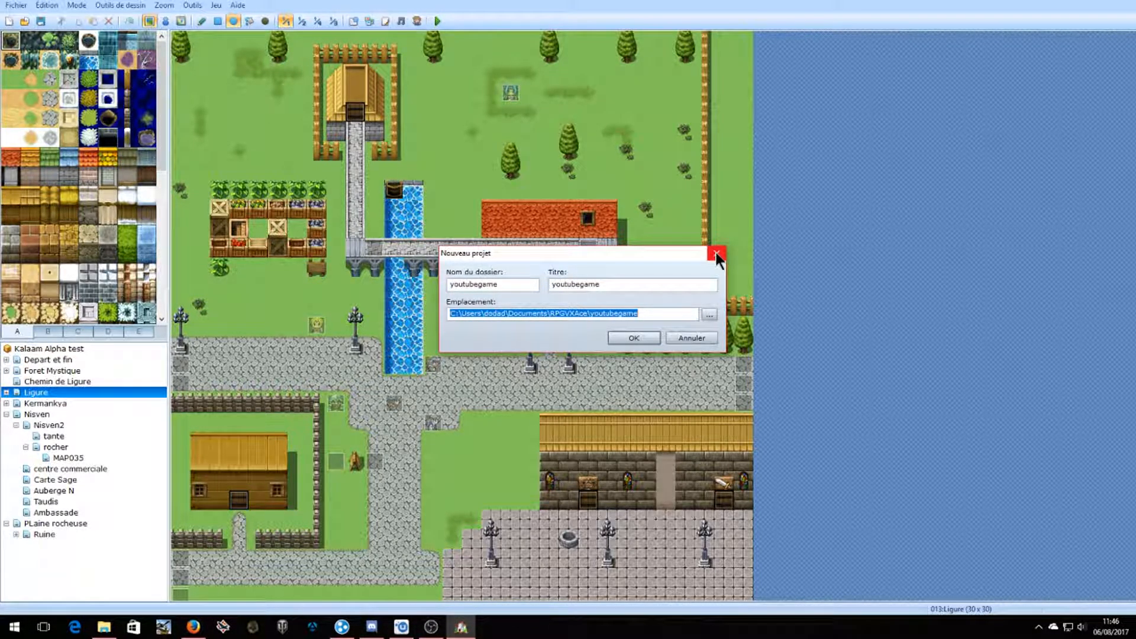
left_click(621, 337)
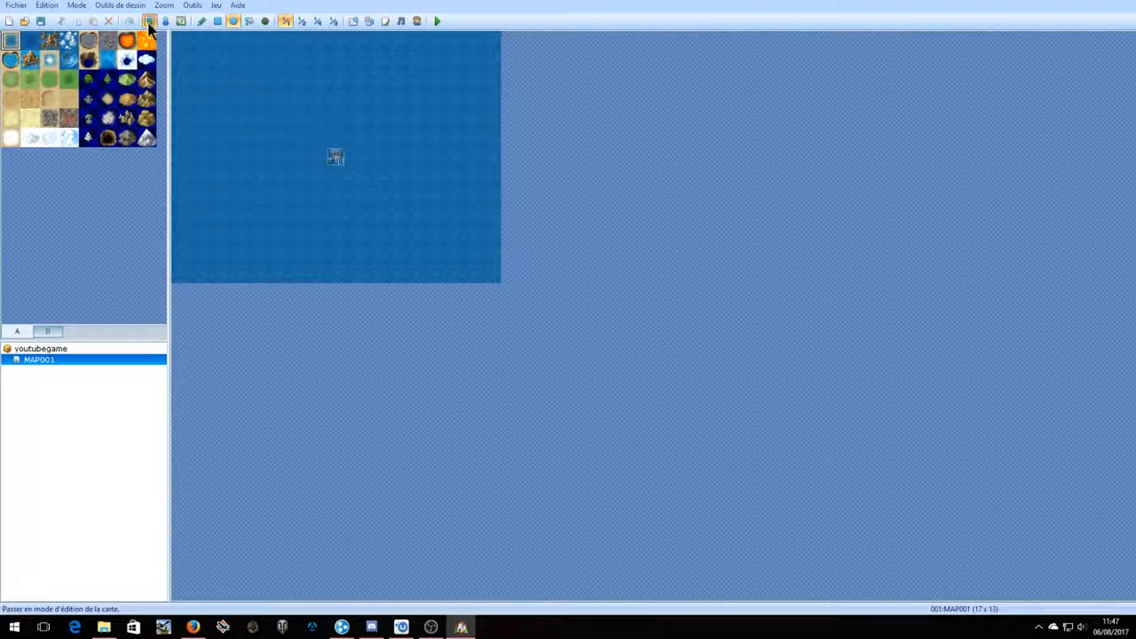
Look through the A and B tiles available for MAP001 and the commands offered for that map.
left_click(47, 331)
scroll(39, 285, "down", 5)
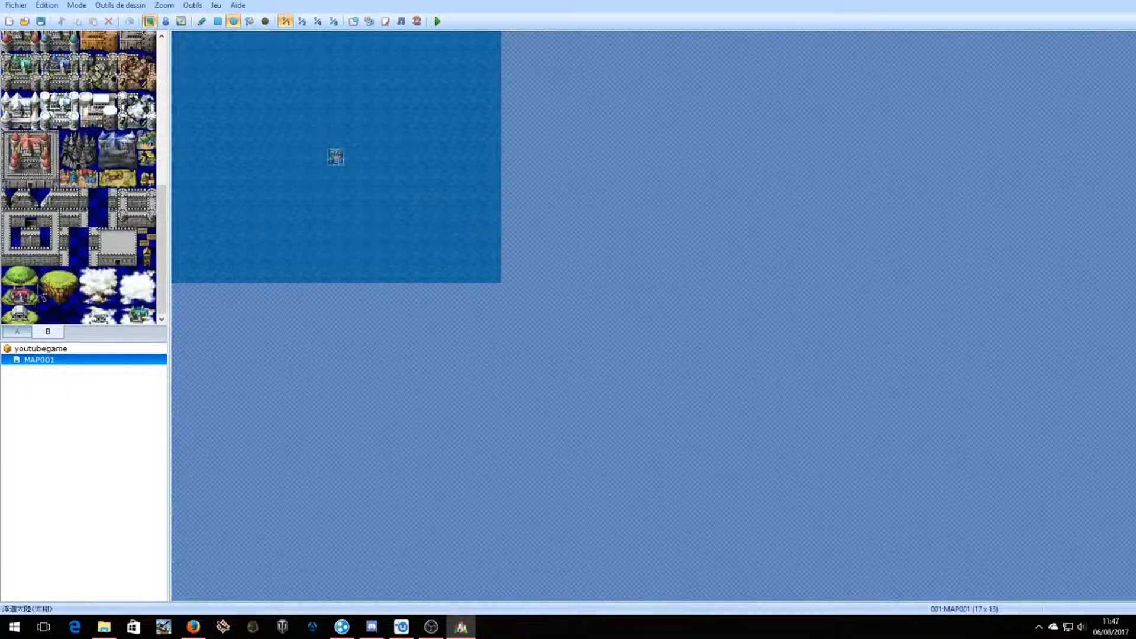
left_click(26, 332)
right_click(37, 357)
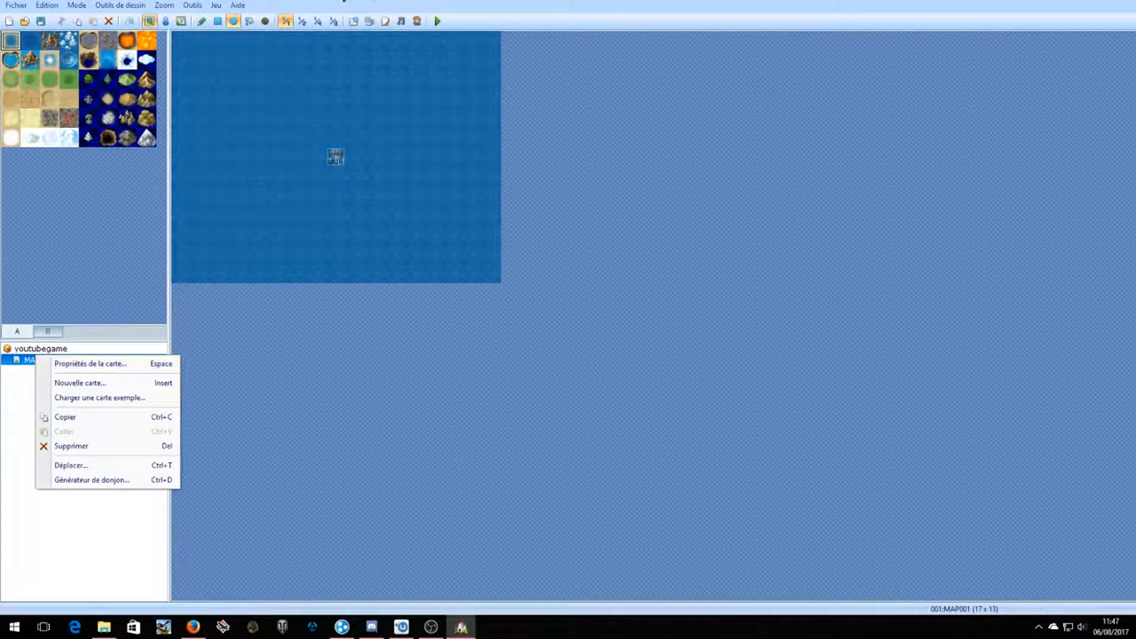
Open the database and view the Abeille and Esprit enemies and the Donjon tileset.
left_click(353, 21)
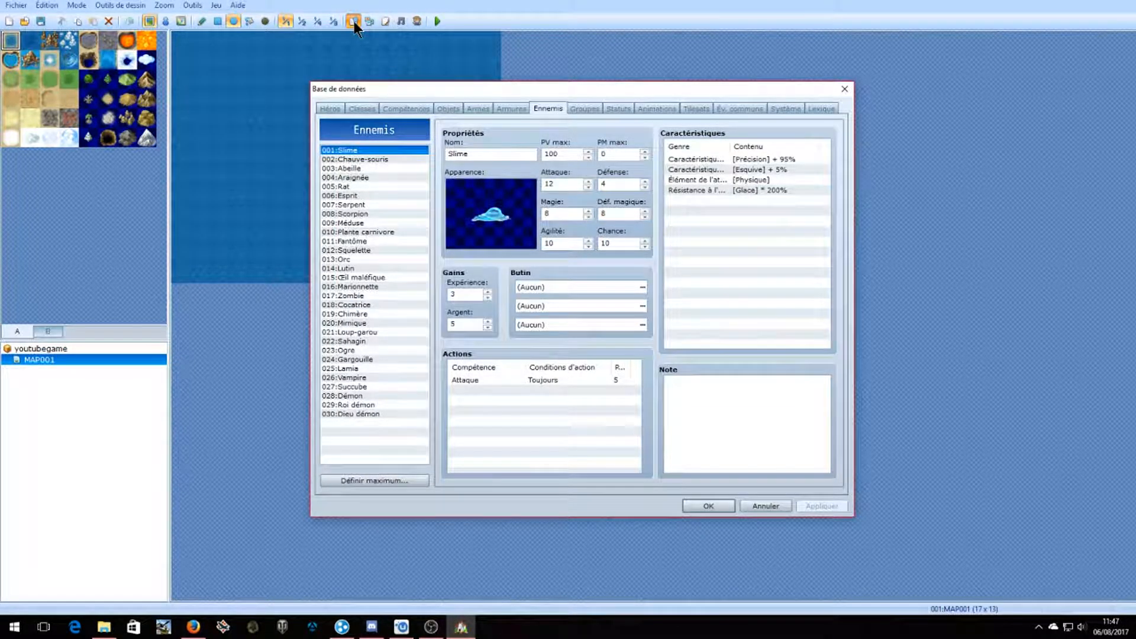
left_click(353, 169)
left_click(355, 196)
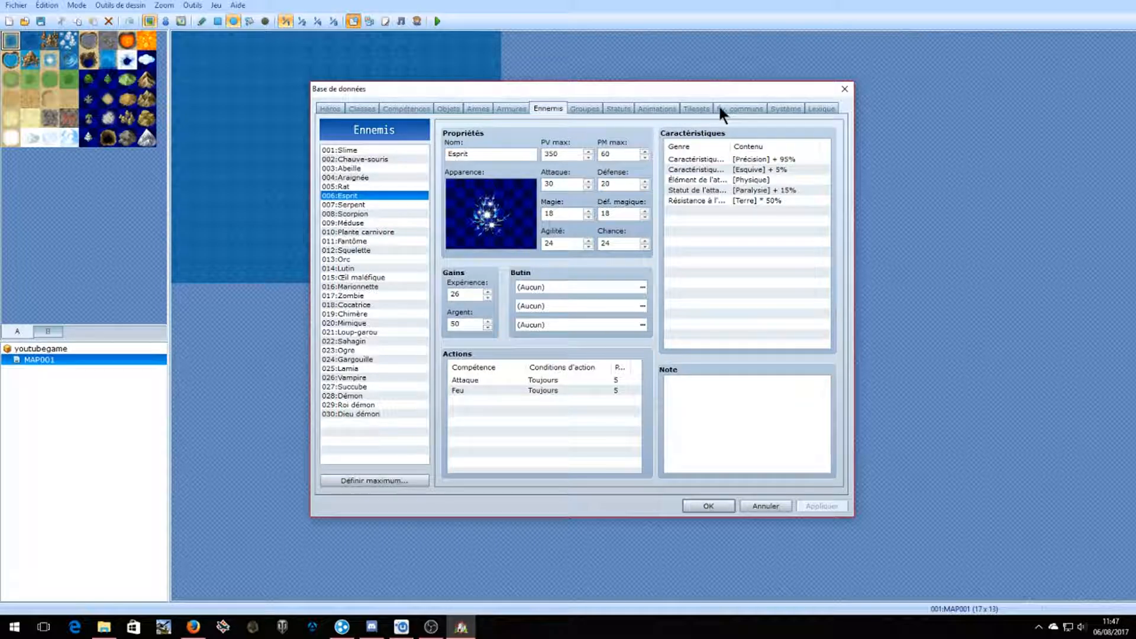
left_click(703, 108)
left_click(355, 175)
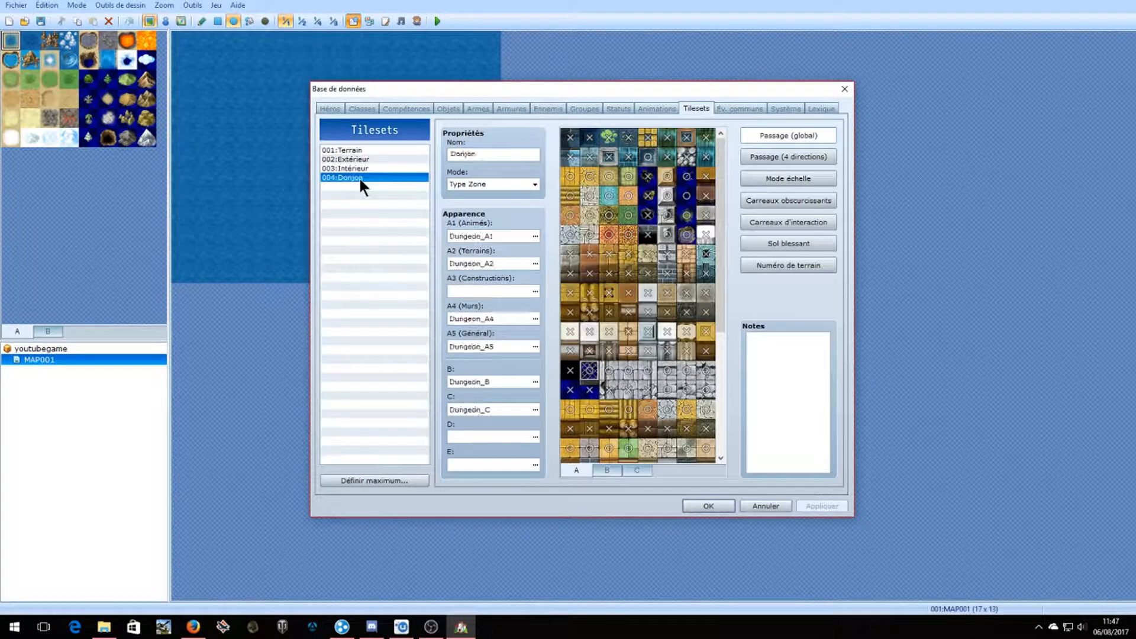
Look through the Intérieur, Extérieur and Terrain tilesets and examine the Intérieur tiles.
left_click(360, 168)
left_click(360, 158)
left_click(361, 151)
left_click(363, 157)
left_click(366, 169)
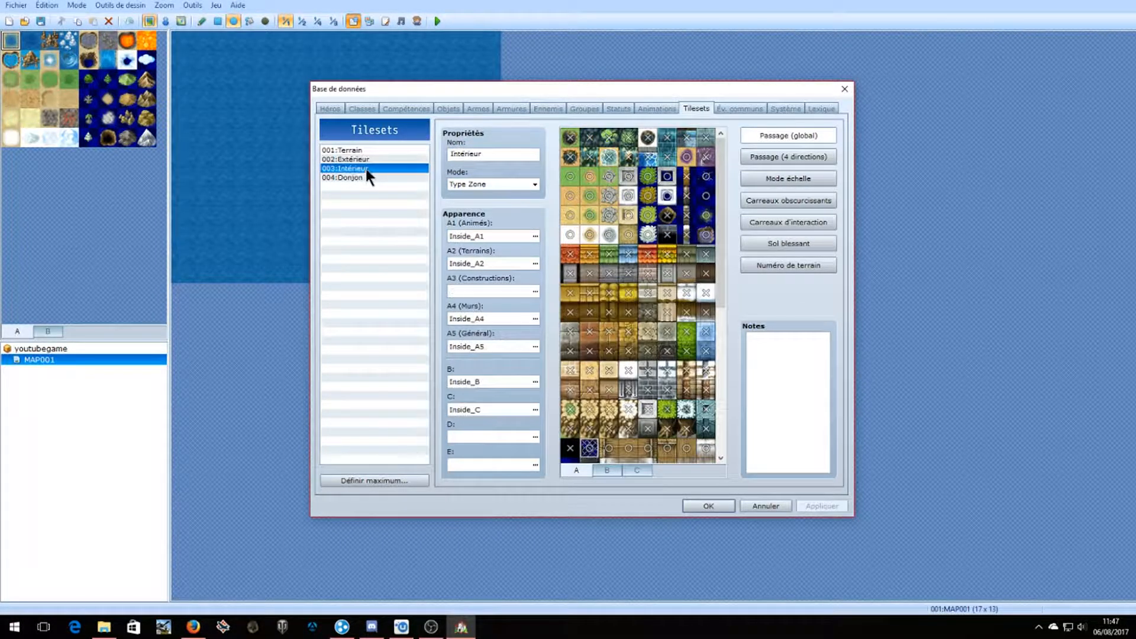
scroll(634, 273, "down", 5)
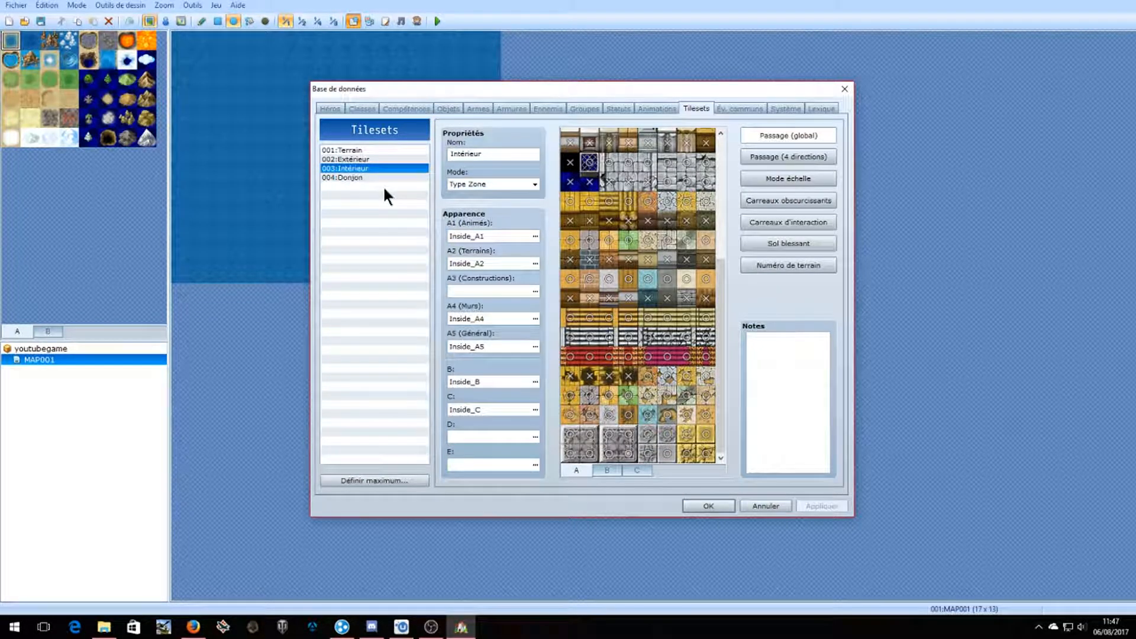
Raise the maximum number of tilesets to 300 and look over the extended list.
left_click(353, 177)
right_click(348, 194)
left_click(371, 480)
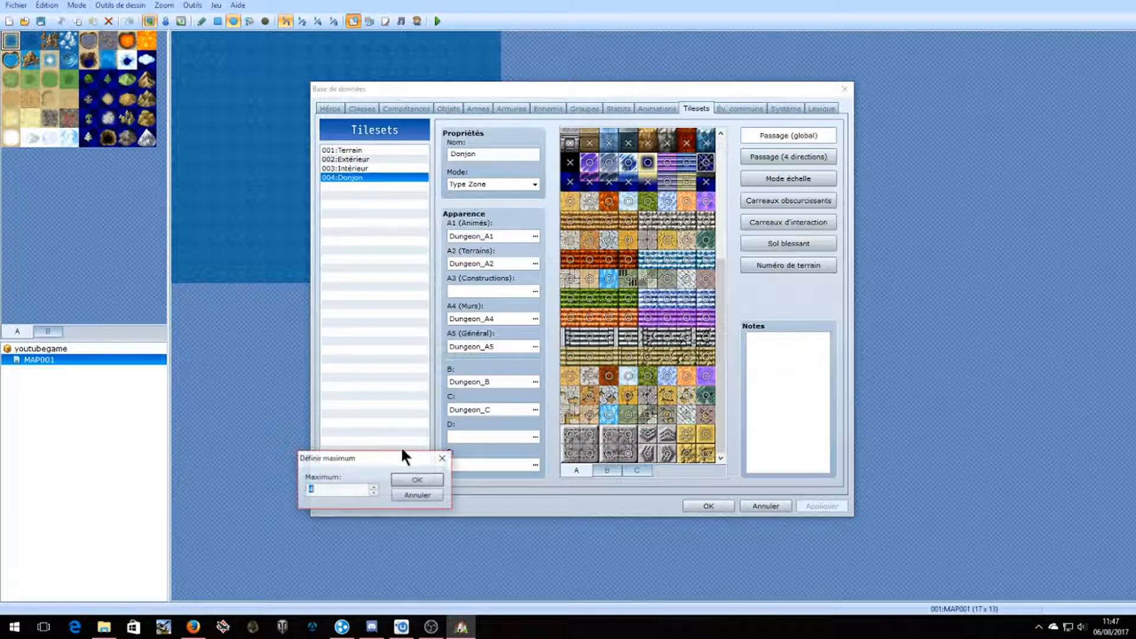
type("300")
left_click(395, 480)
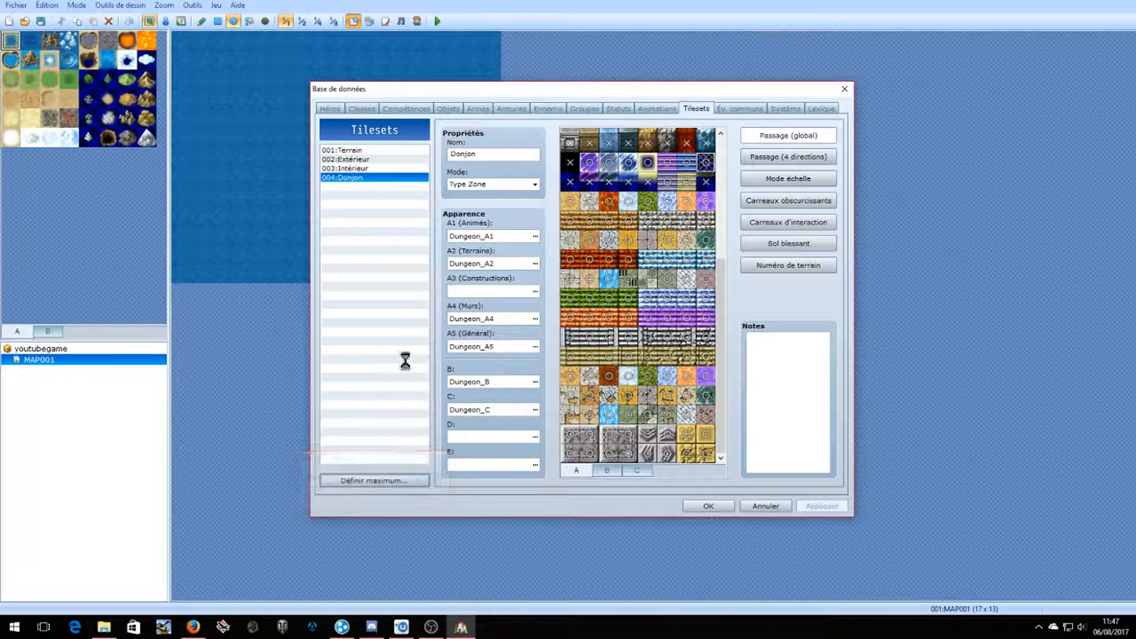
scroll(362, 258, "down", 14)
scroll(420, 227, "up", 14)
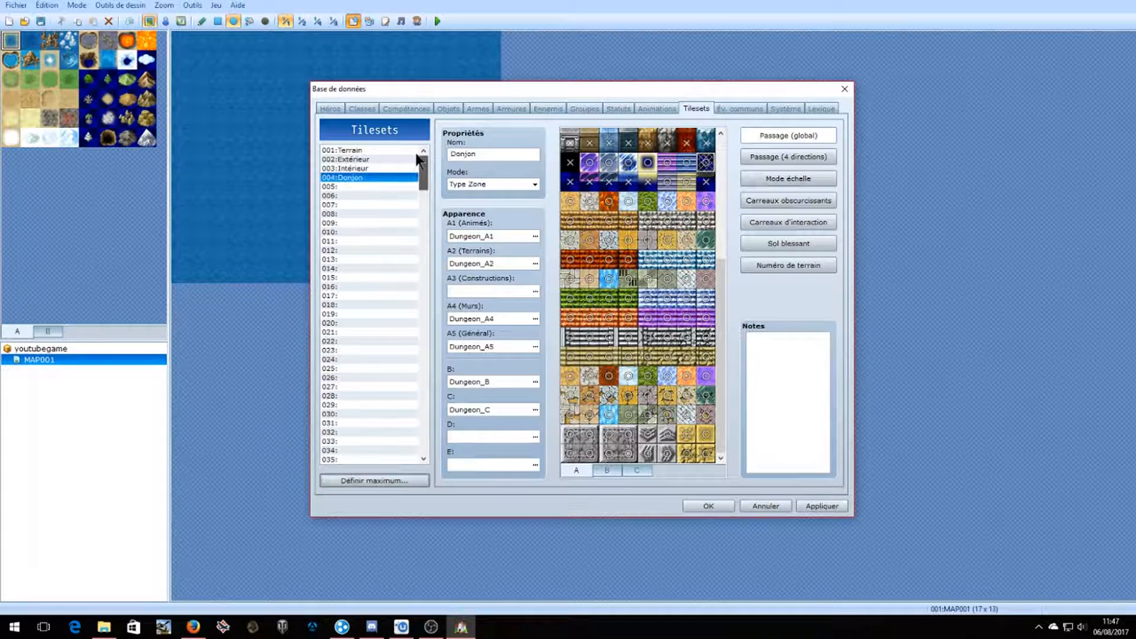
Name the empty tileset 005 tout.
left_click(332, 185)
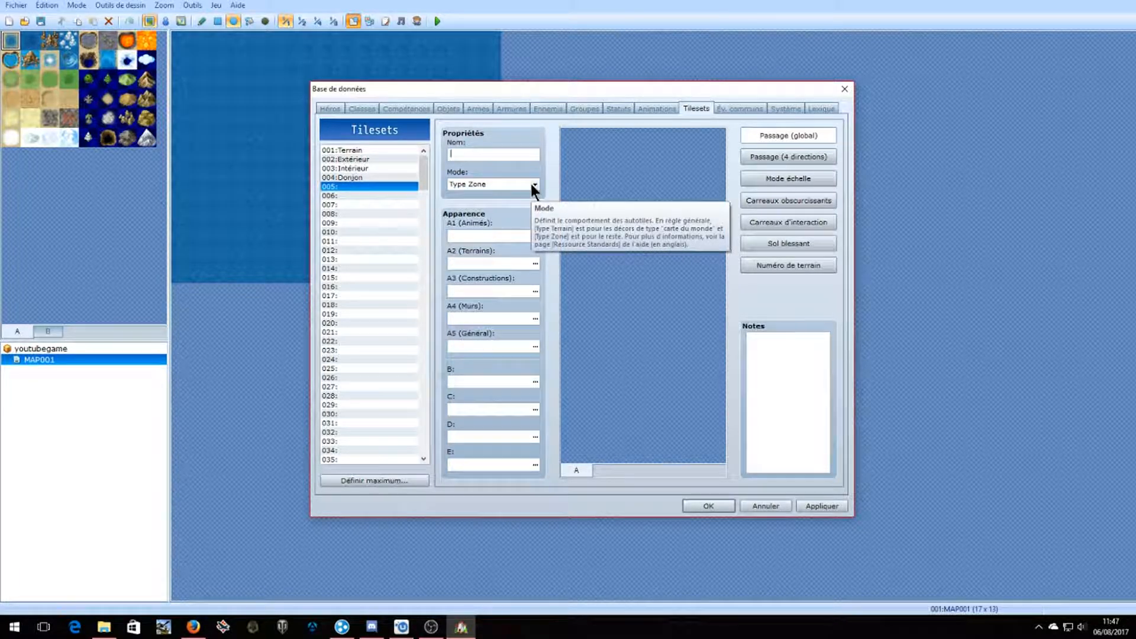
type("tout")
left_click(473, 233)
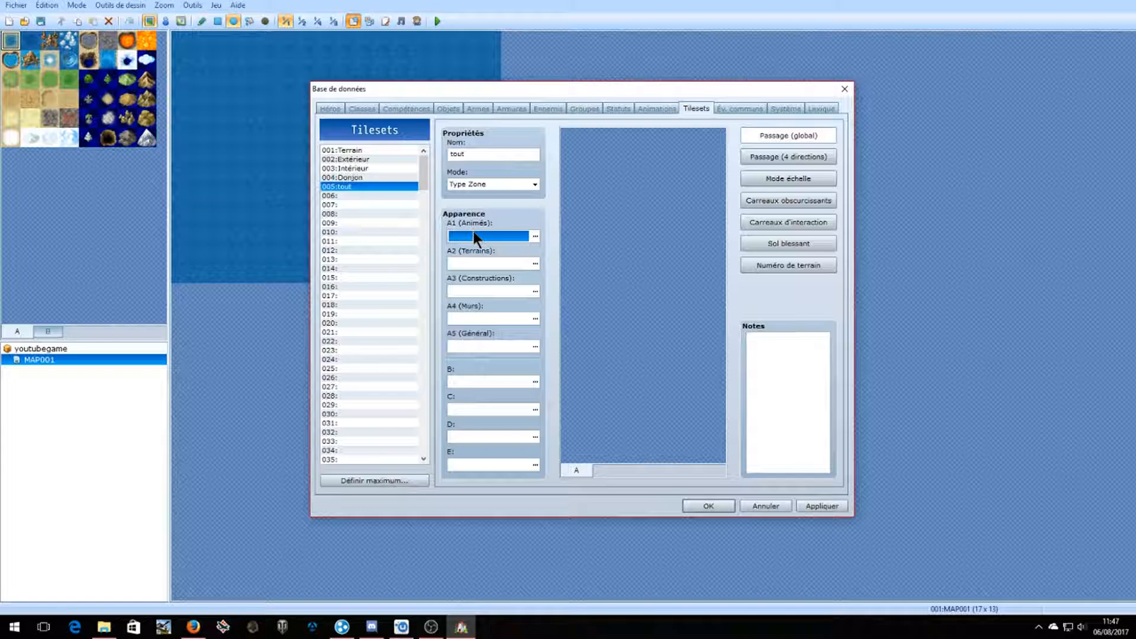
Compare the Dungeon graphics and assign Dungeon_A5 to the A1 (Animés) layer of the tout tileset.
left_click(535, 236)
left_click(450, 208)
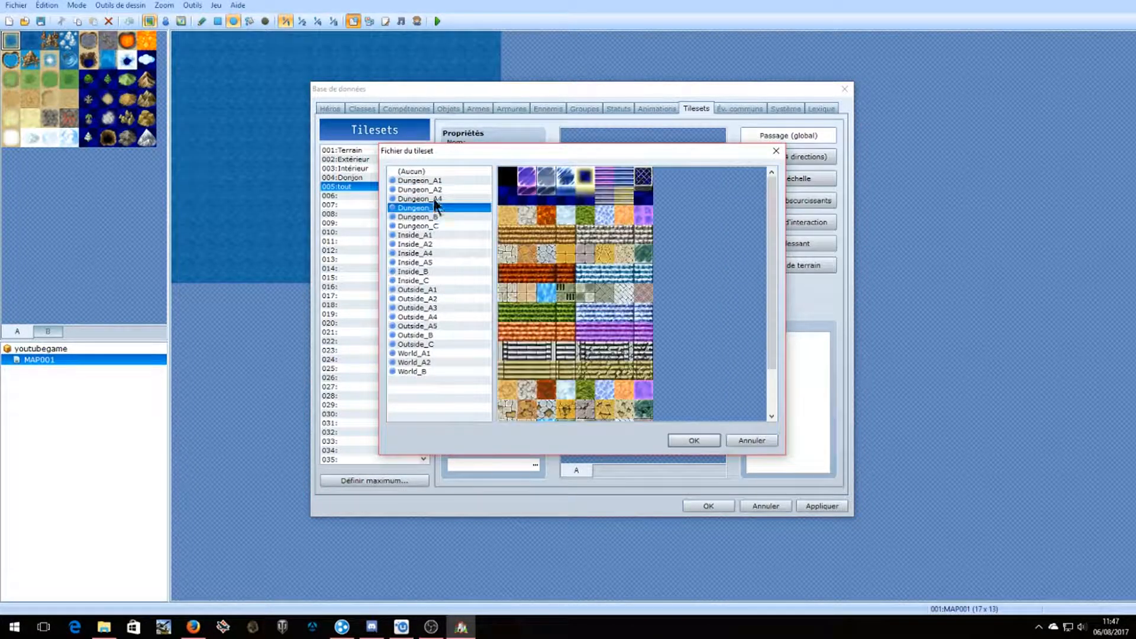
left_click_drag(483, 150, 742, 182)
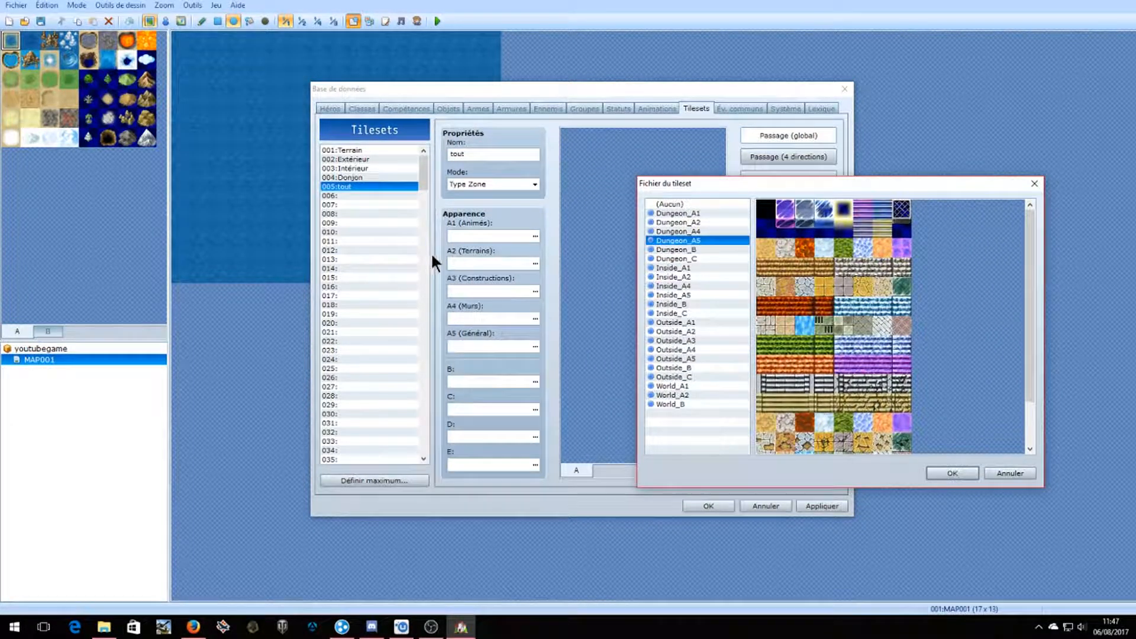
left_click(700, 213)
left_click(699, 220)
left_click(699, 215)
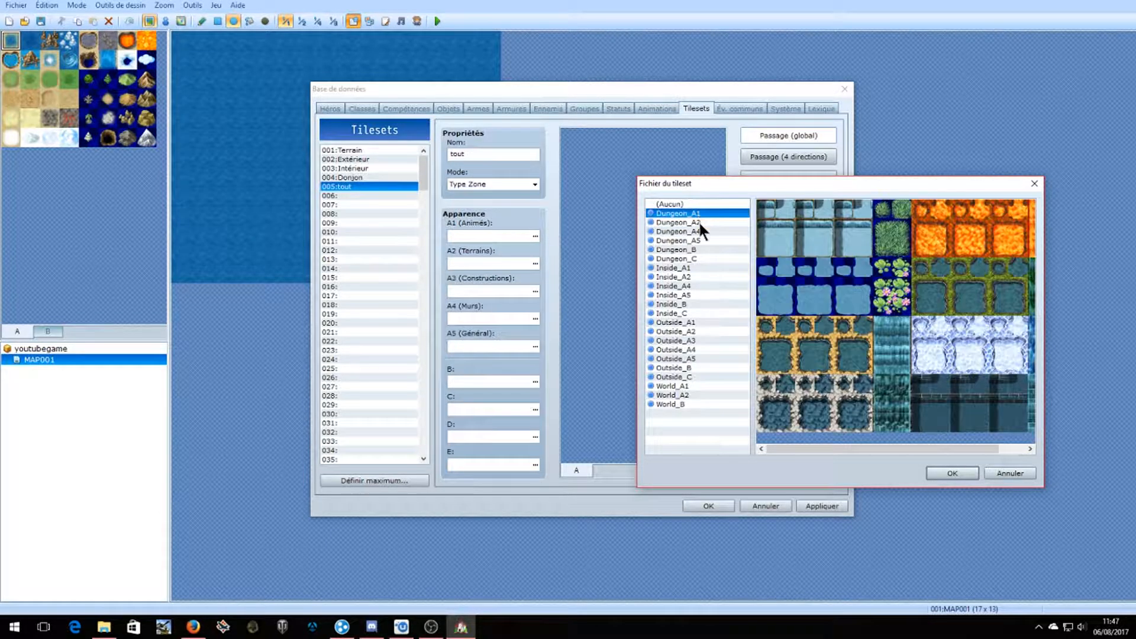
left_click(699, 222)
left_click(698, 232)
left_click(700, 239)
left_click(704, 231)
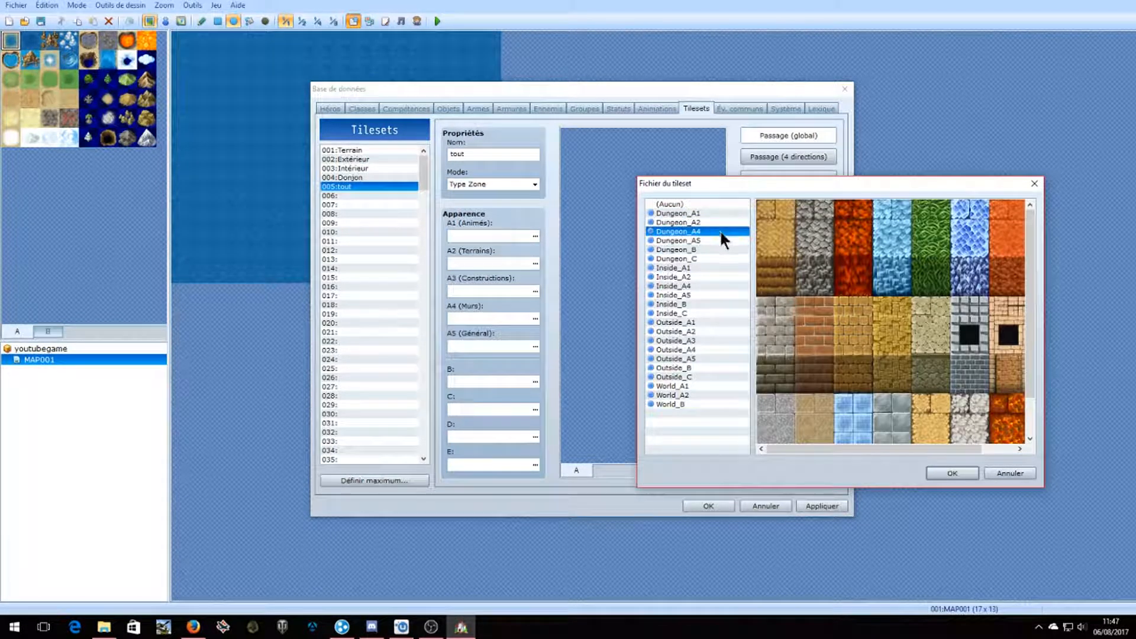
left_click(712, 240)
left_click(944, 473)
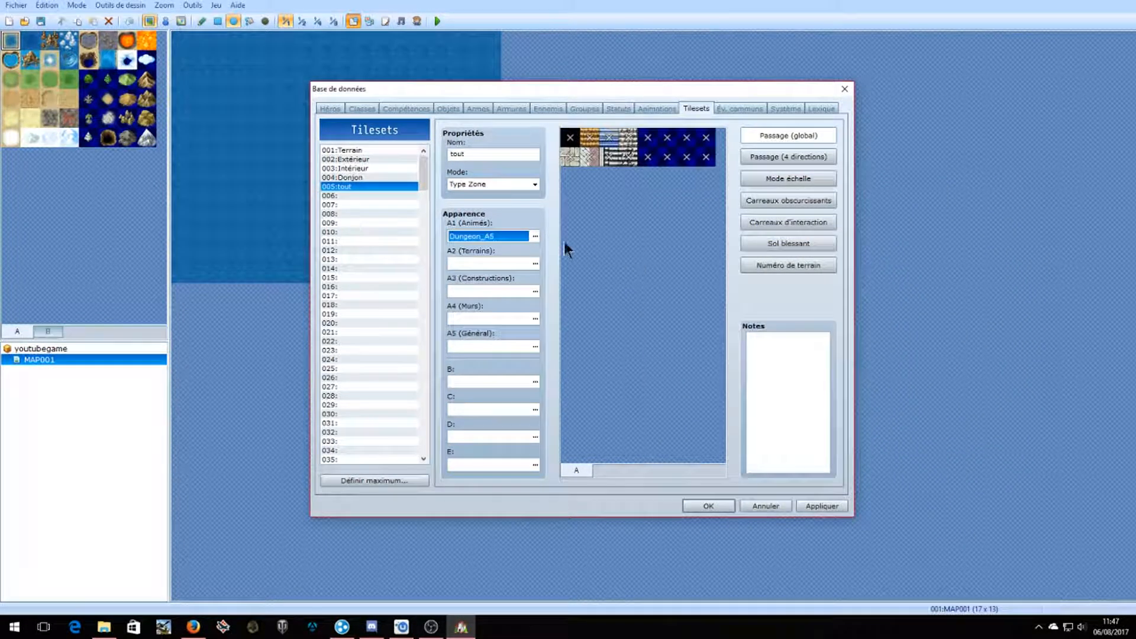
Assign the Dungeon_A1 graphic to the A1 (Animés) layer of the tout tileset.
left_click(535, 236)
left_click(408, 180)
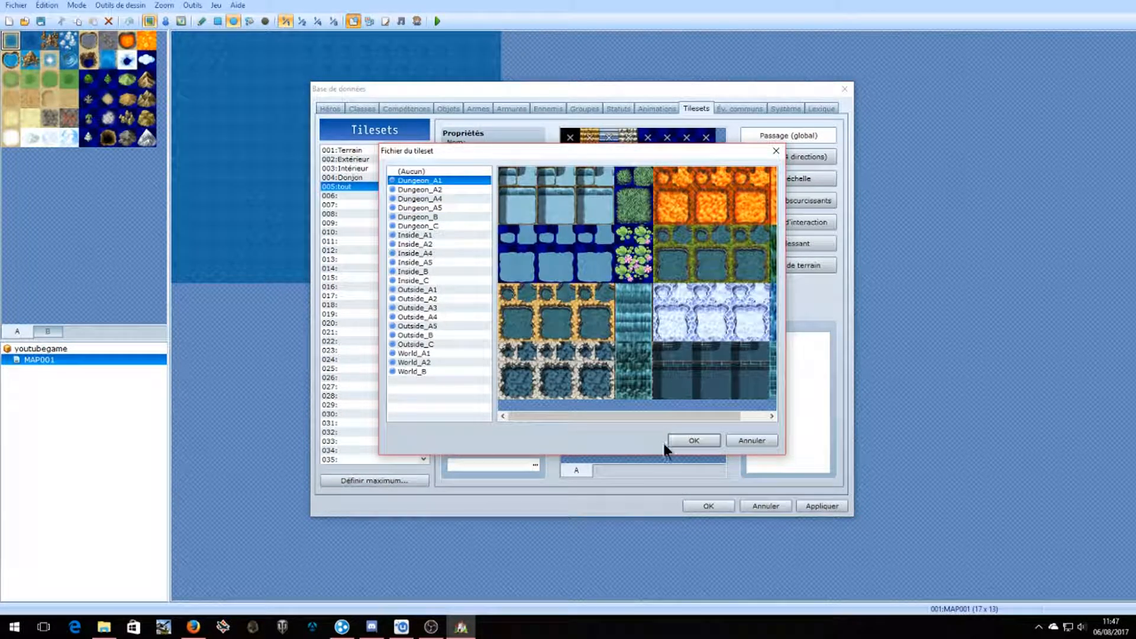
left_click(678, 441)
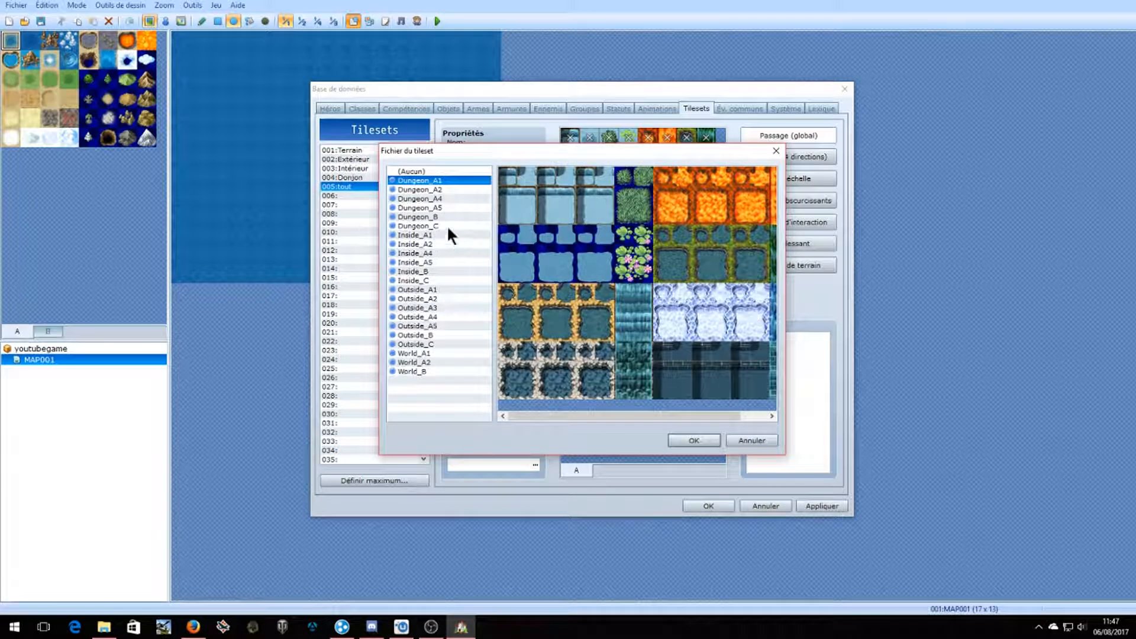
left_click(691, 441)
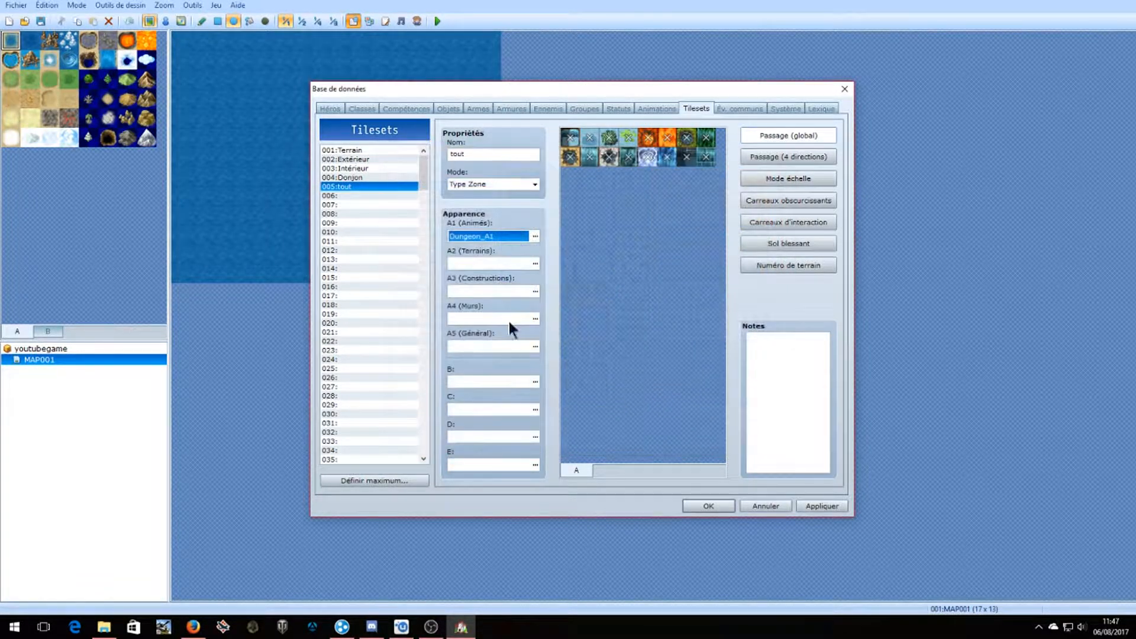
Assign Dungeon_A2 to the A2 (Terrains) layer and Outside_A3 to the A3 (Constructions) layer.
left_click(531, 260)
left_click(437, 189)
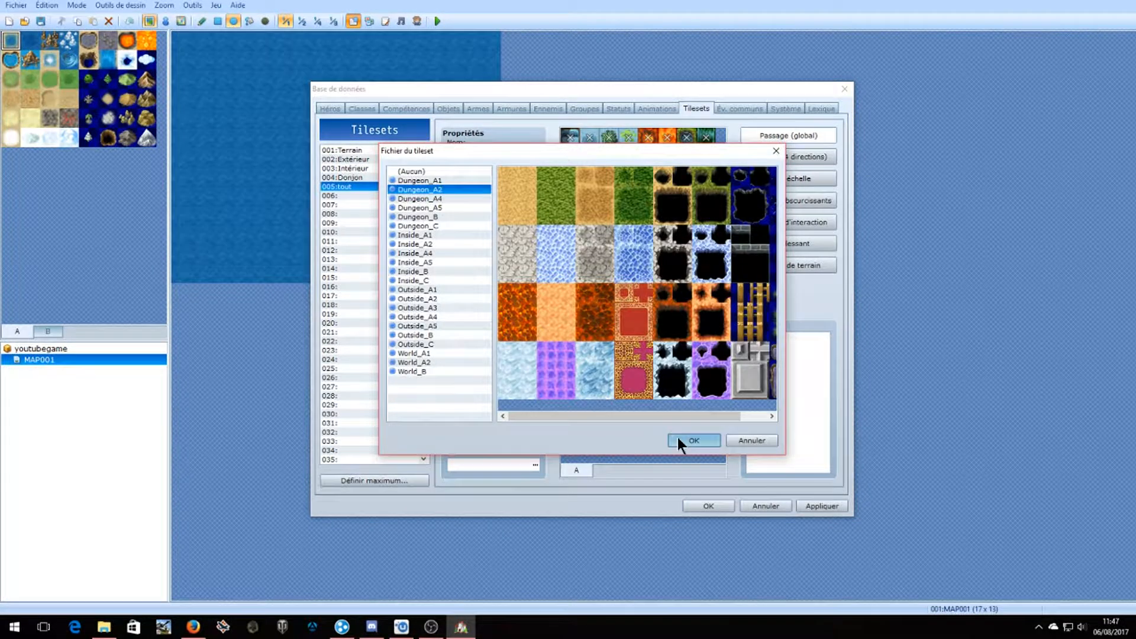
left_click(678, 440)
left_click(530, 288)
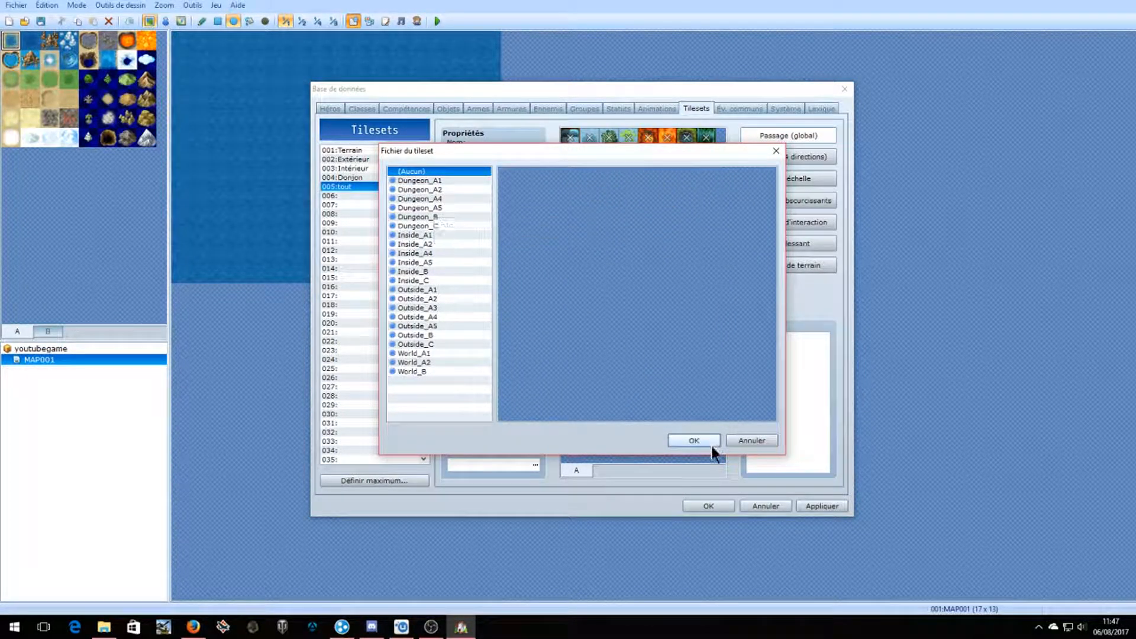
left_click(450, 308)
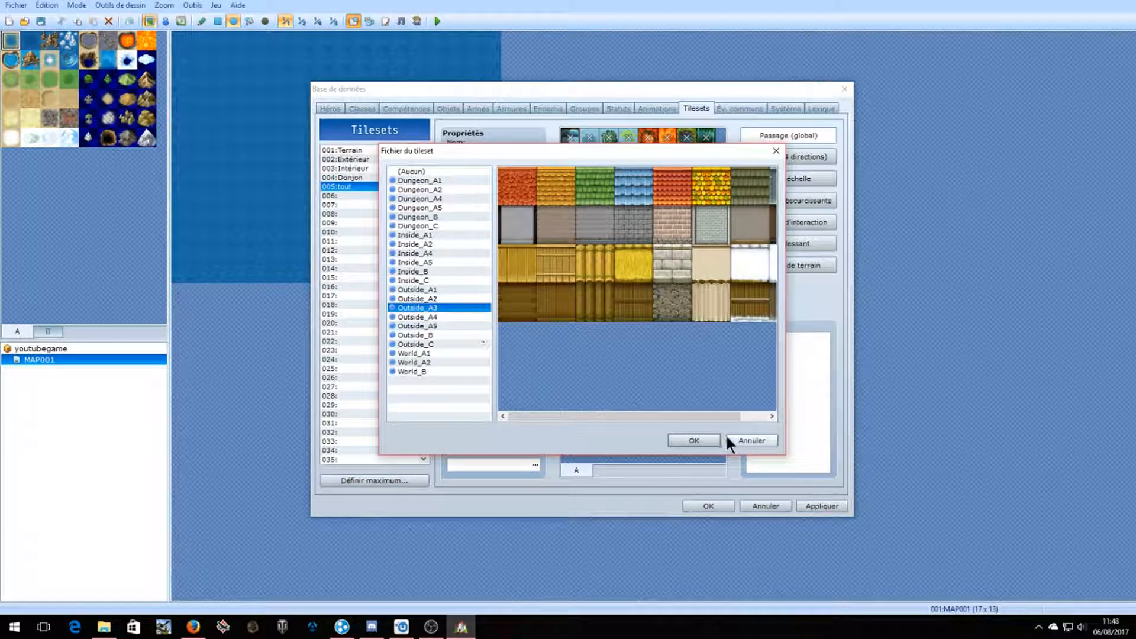
left_click(696, 440)
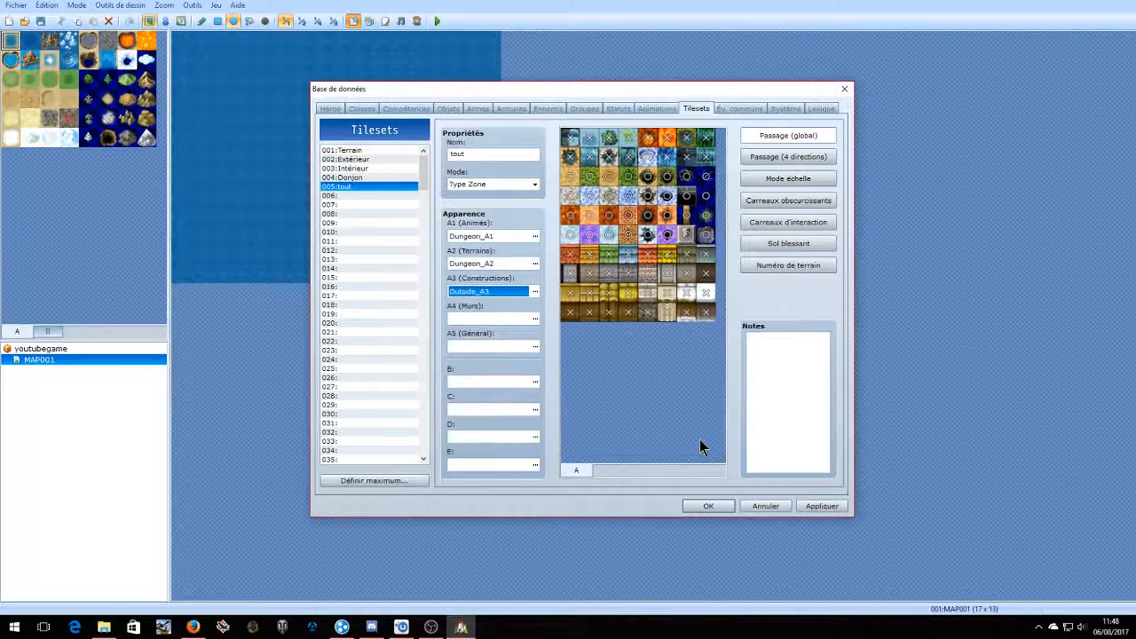
Preview the Dungeon_A4 and Outside_A4 graphics and assign Outside_A4 to the A4 (Murs) layer.
left_click(532, 318)
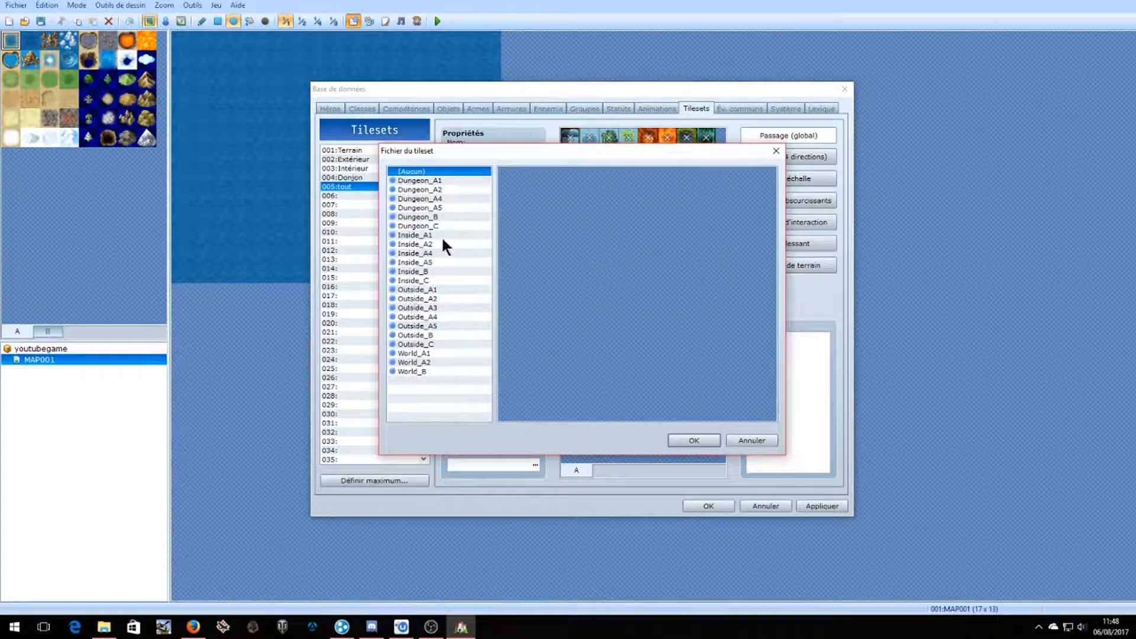
left_click_drag(502, 156, 797, 148)
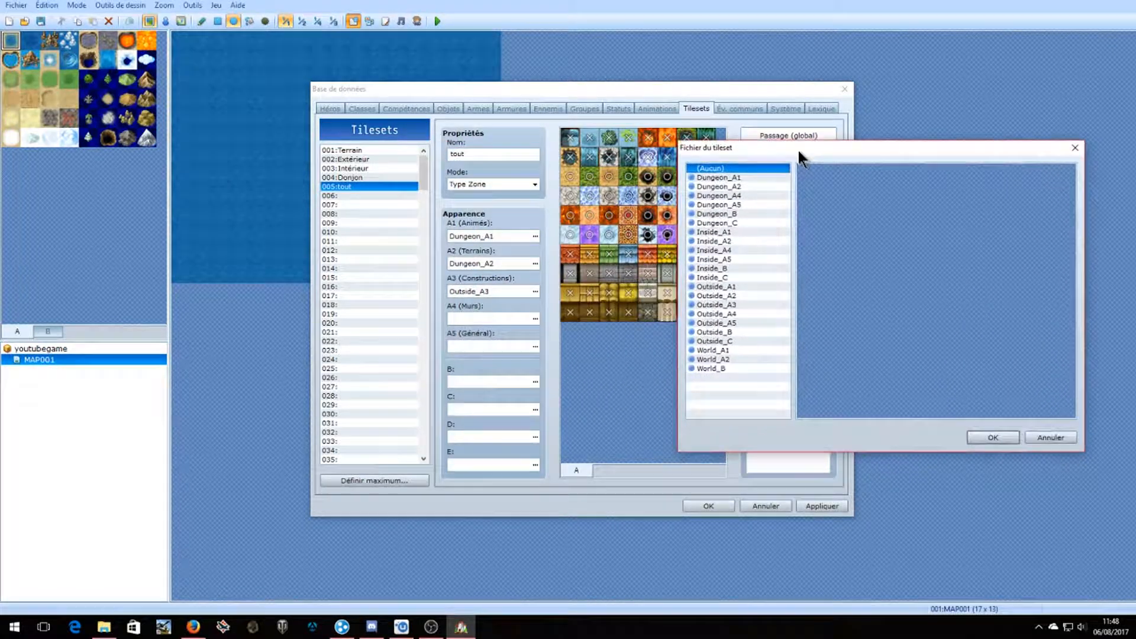
left_click(738, 193)
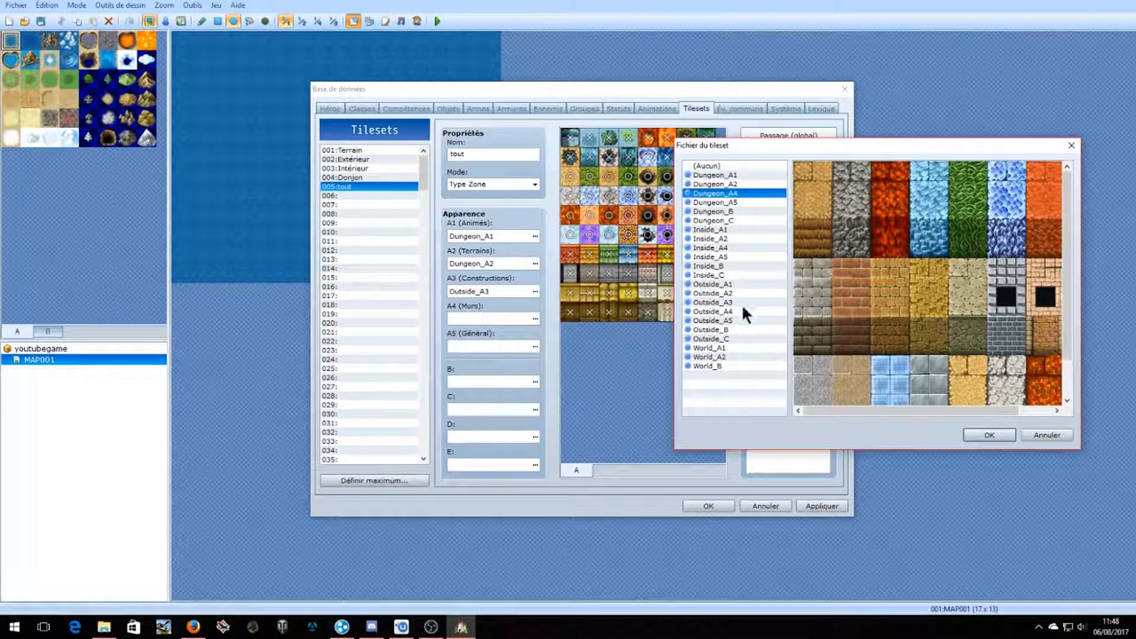
left_click(726, 311)
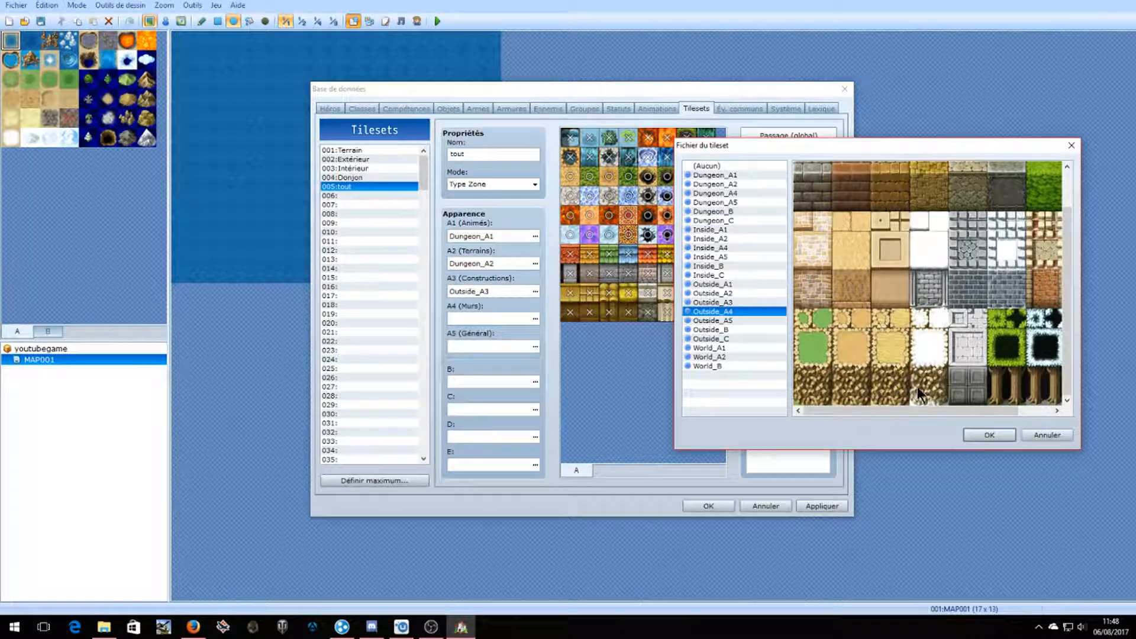
scroll(961, 370, "up", 1)
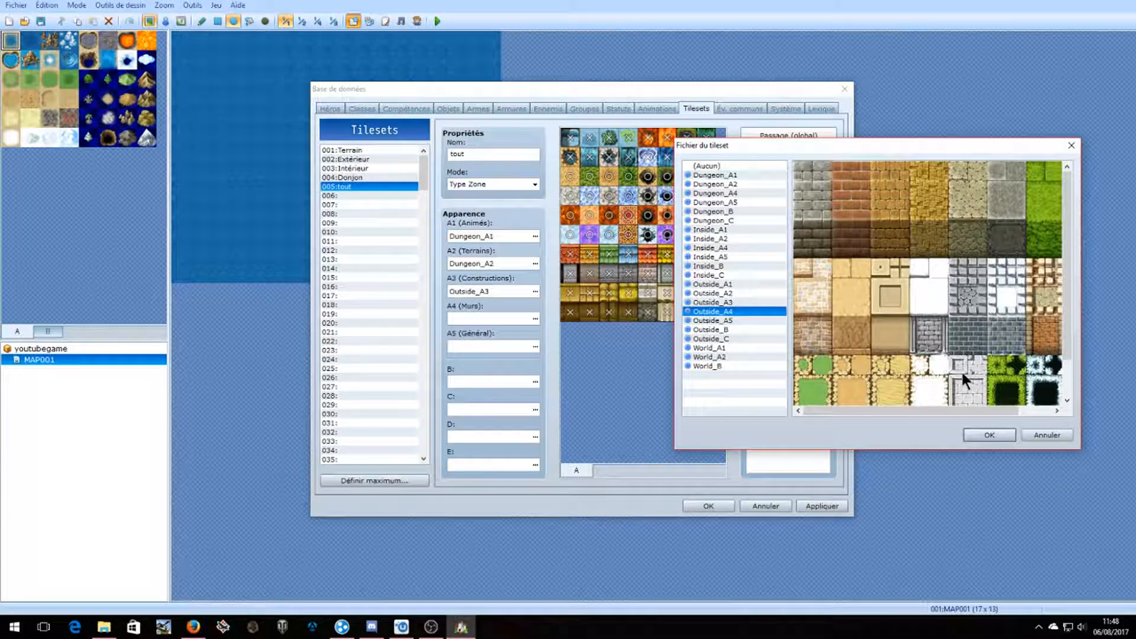
left_click(987, 435)
Assign Inside_A5 to the A5 (Général) layer and World_B to the B layer.
left_click(535, 346)
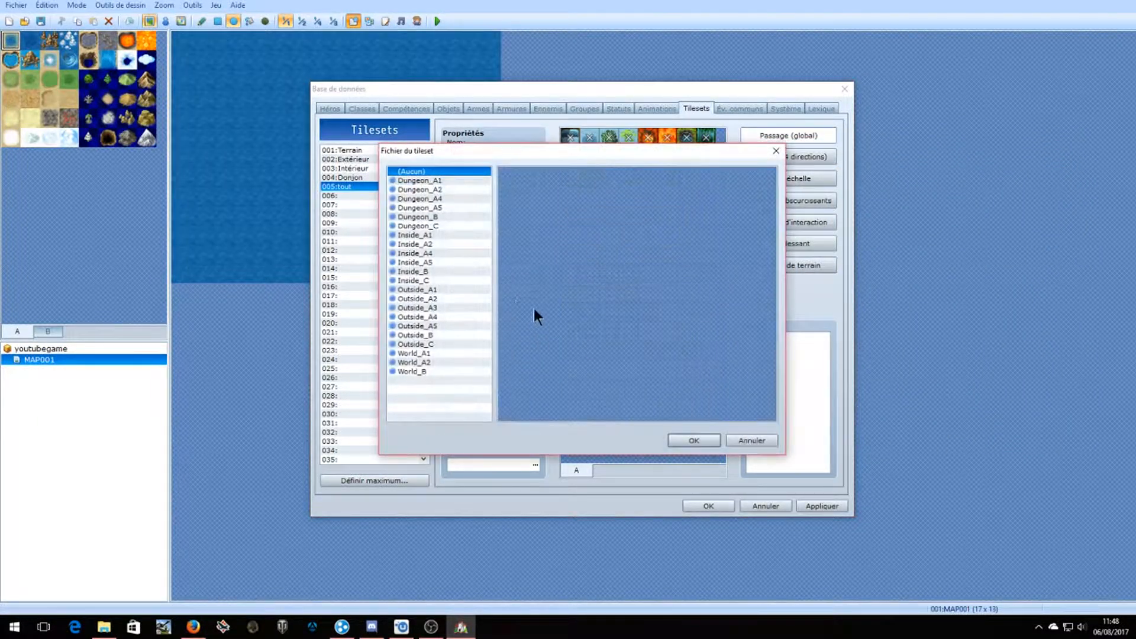
left_click(440, 263)
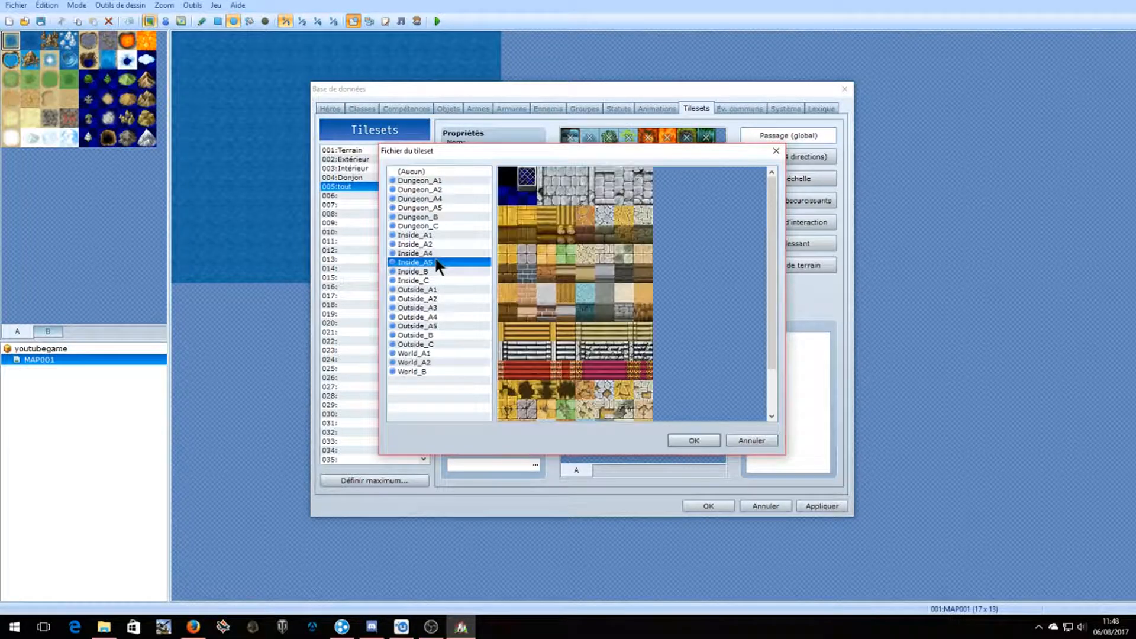
left_click(687, 442)
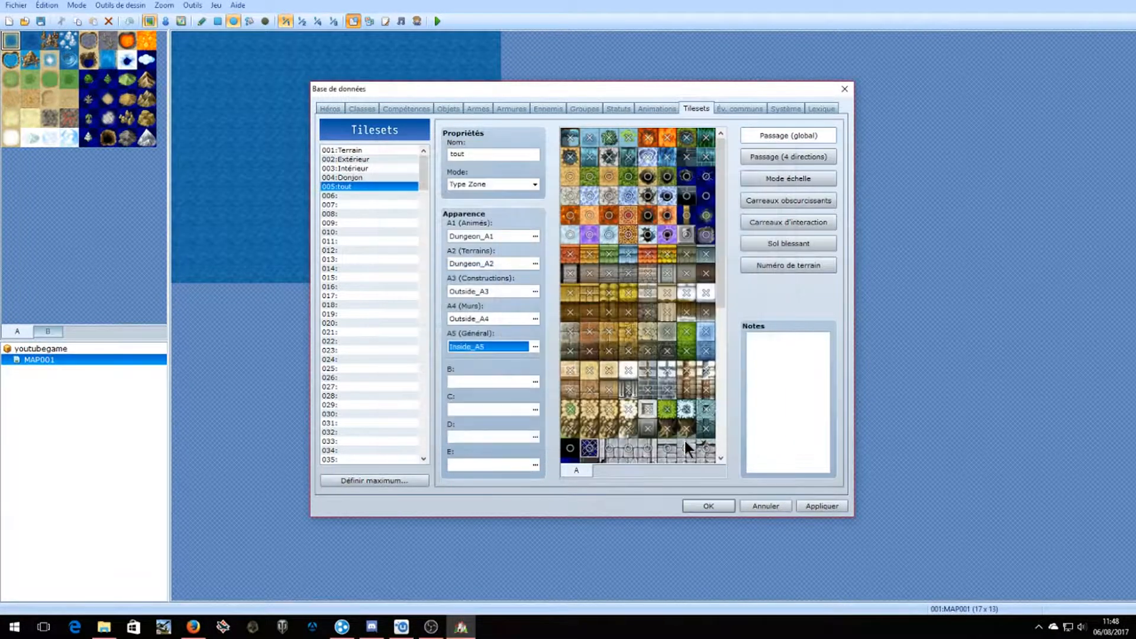
left_click(533, 382)
left_click(535, 382)
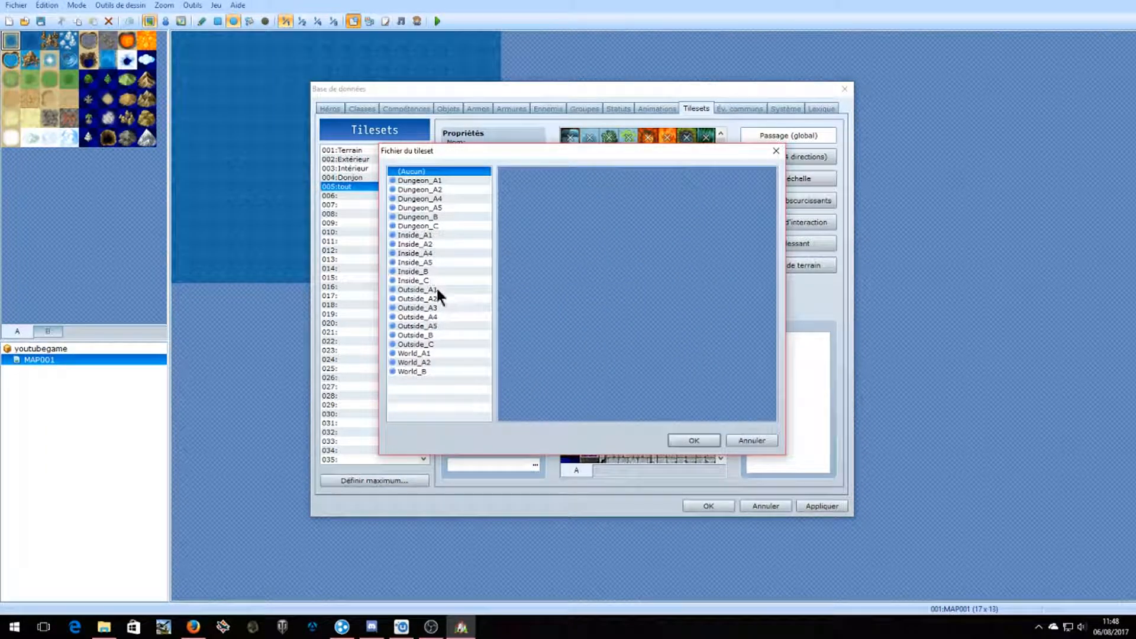
left_click(435, 370)
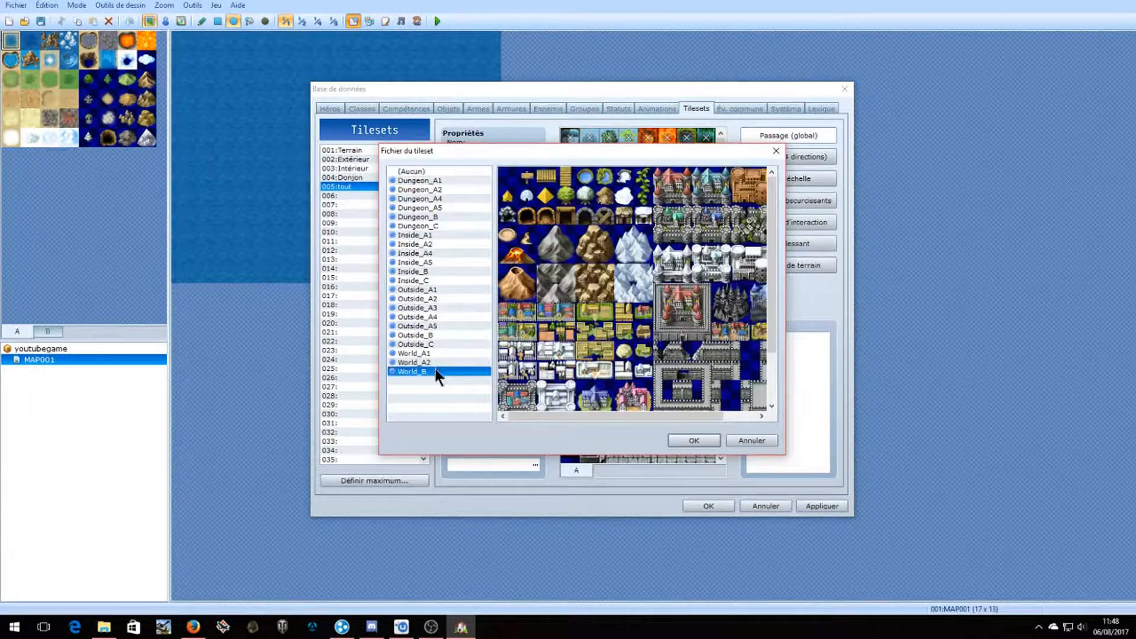
left_click(700, 440)
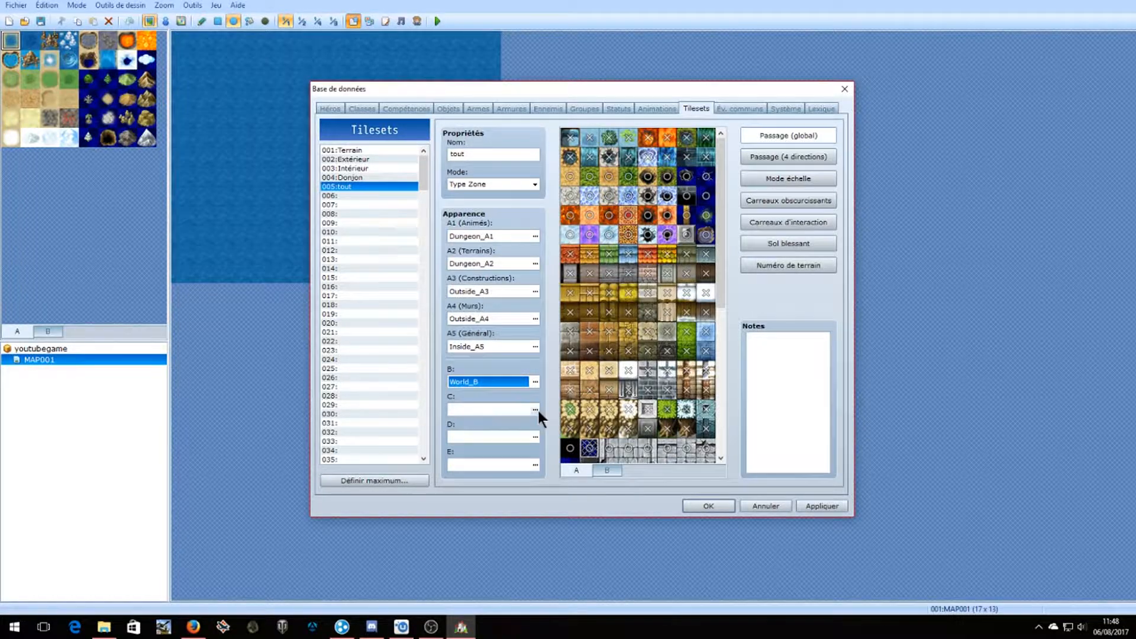
Assign the Inside_C graphic to the C layer of the tout tileset.
left_click(535, 409)
left_click(435, 281)
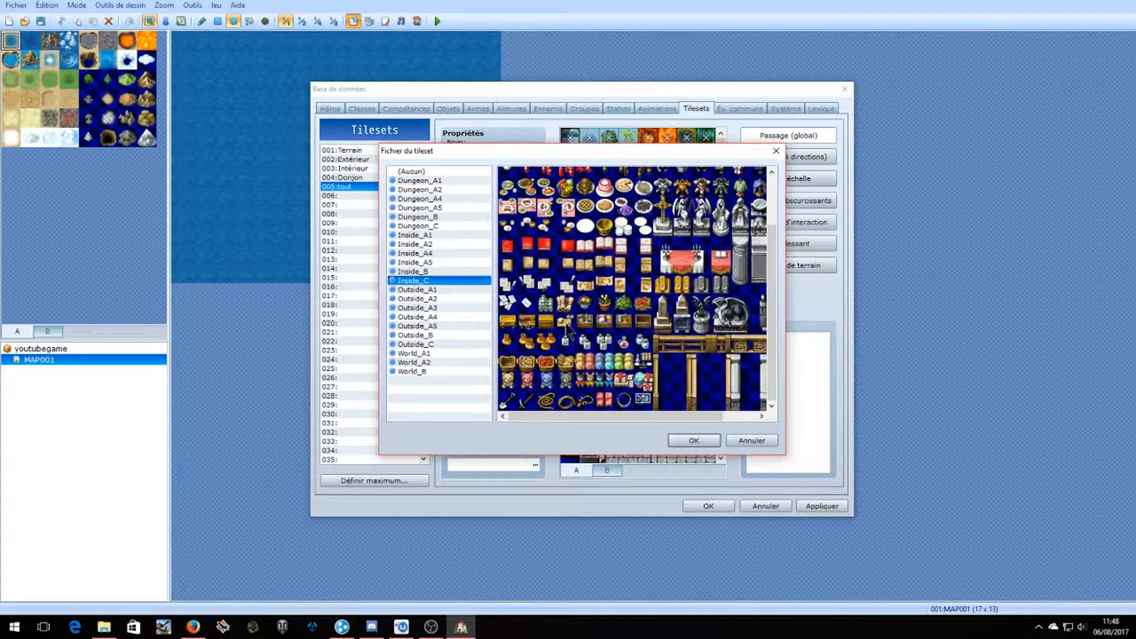
left_click(686, 442)
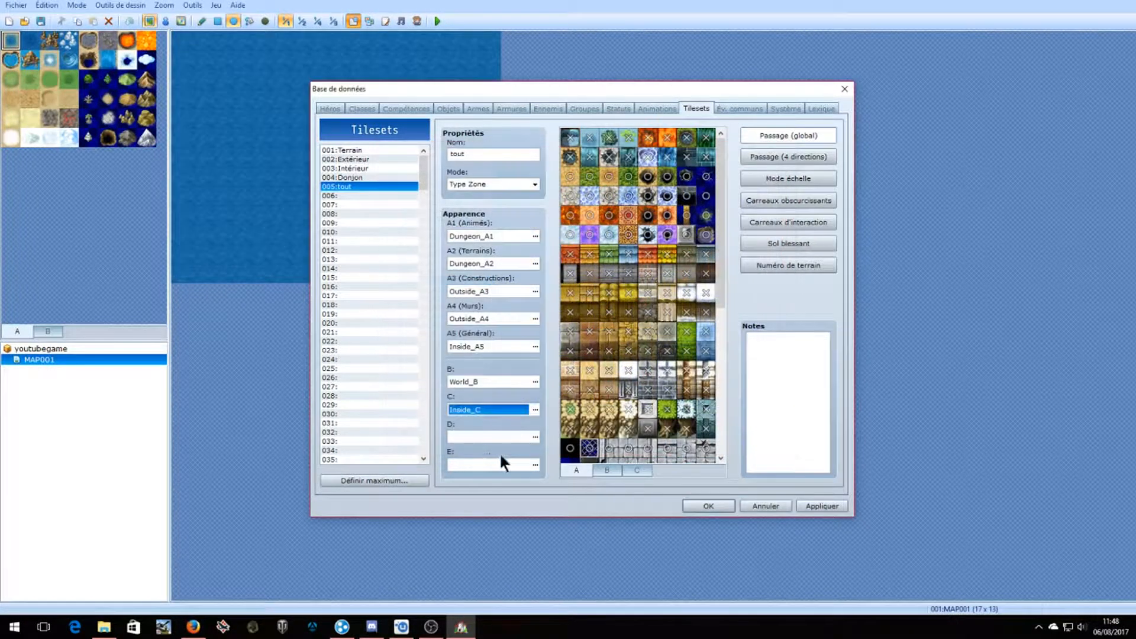
Preview the Inside, Outside and World graphics as candidates for the D layer of the tout tileset.
left_click(534, 436)
left_click(426, 307)
left_click(432, 262)
left_click(431, 235)
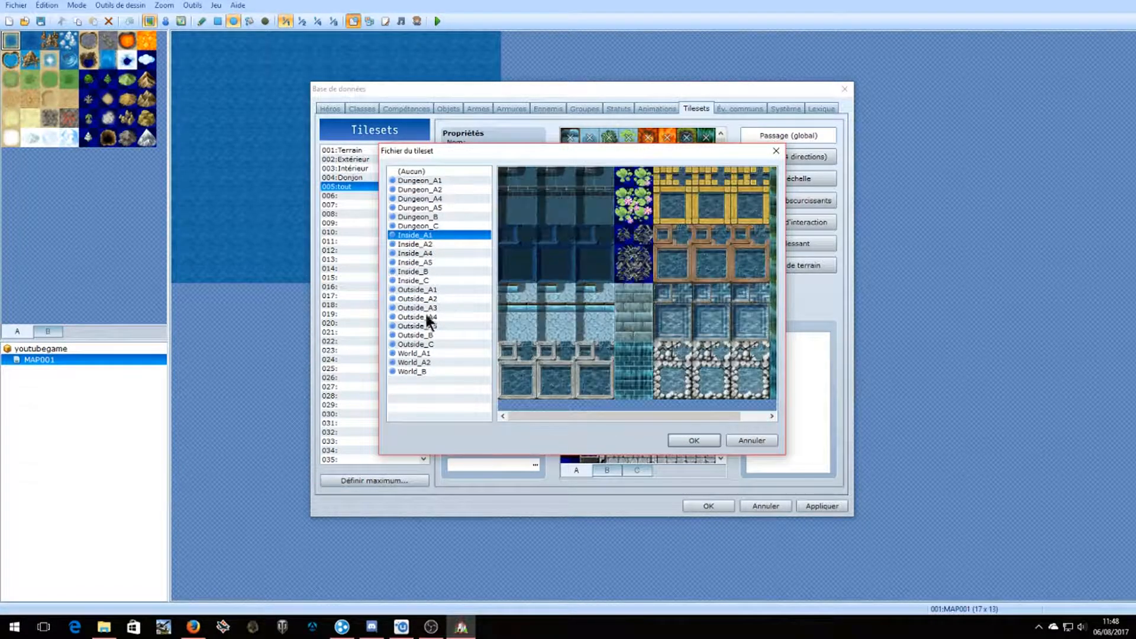
left_click(430, 326)
left_click(429, 353)
left_click(427, 243)
left_click(441, 270)
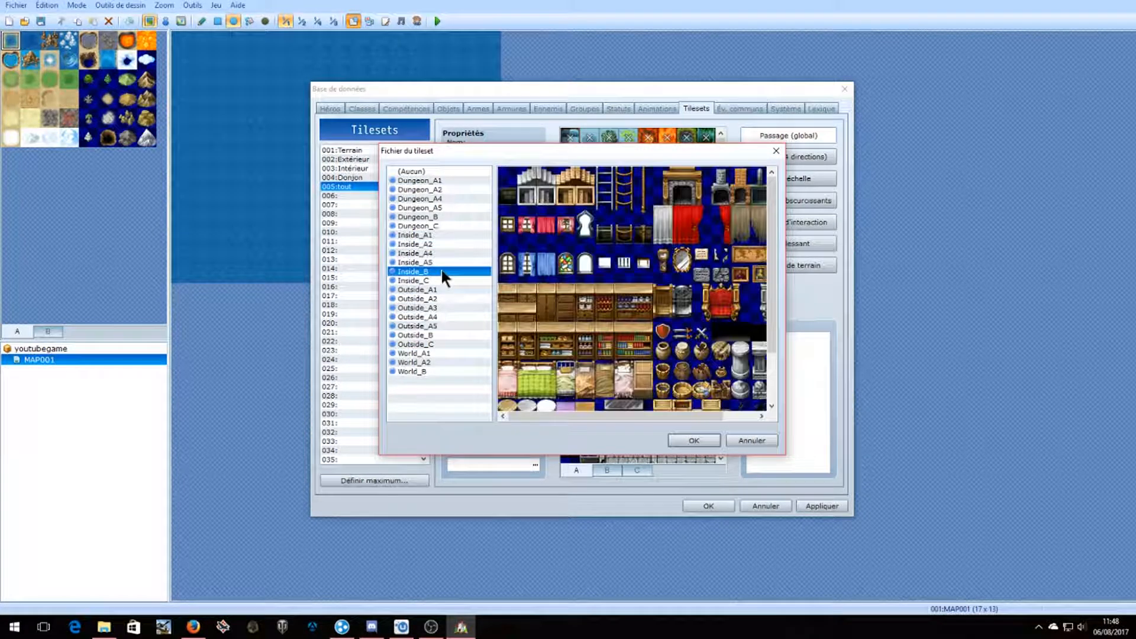
left_click(438, 288)
left_click(427, 307)
left_click(433, 326)
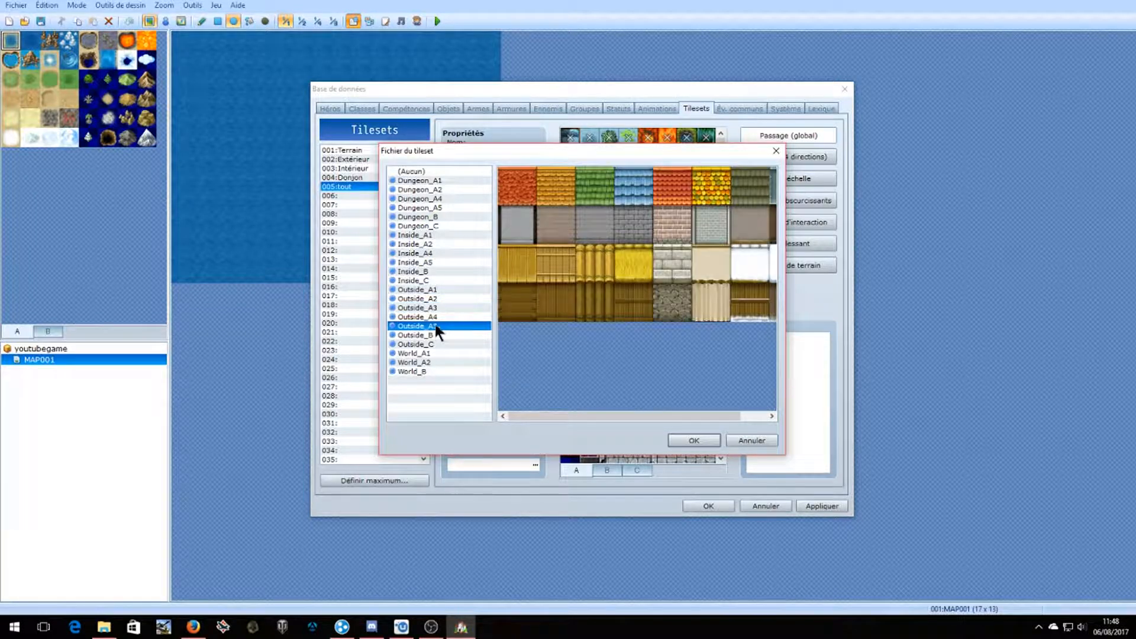
left_click(431, 344)
left_click(425, 362)
left_click(422, 371)
left_click(432, 252)
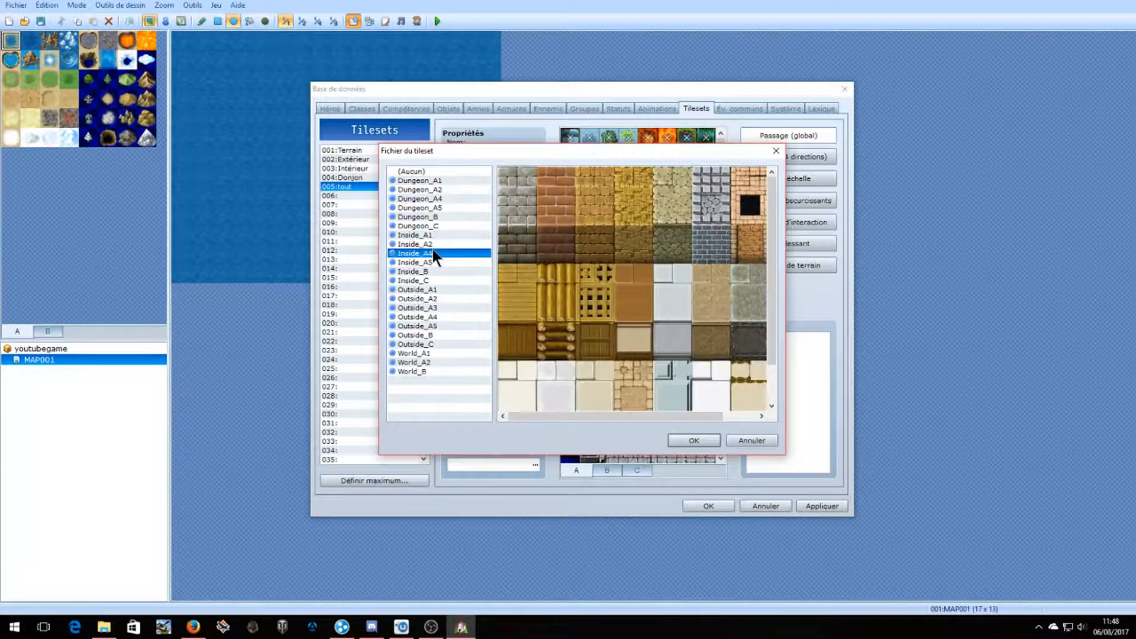
left_click(422, 233)
left_click(427, 244)
left_click(436, 280)
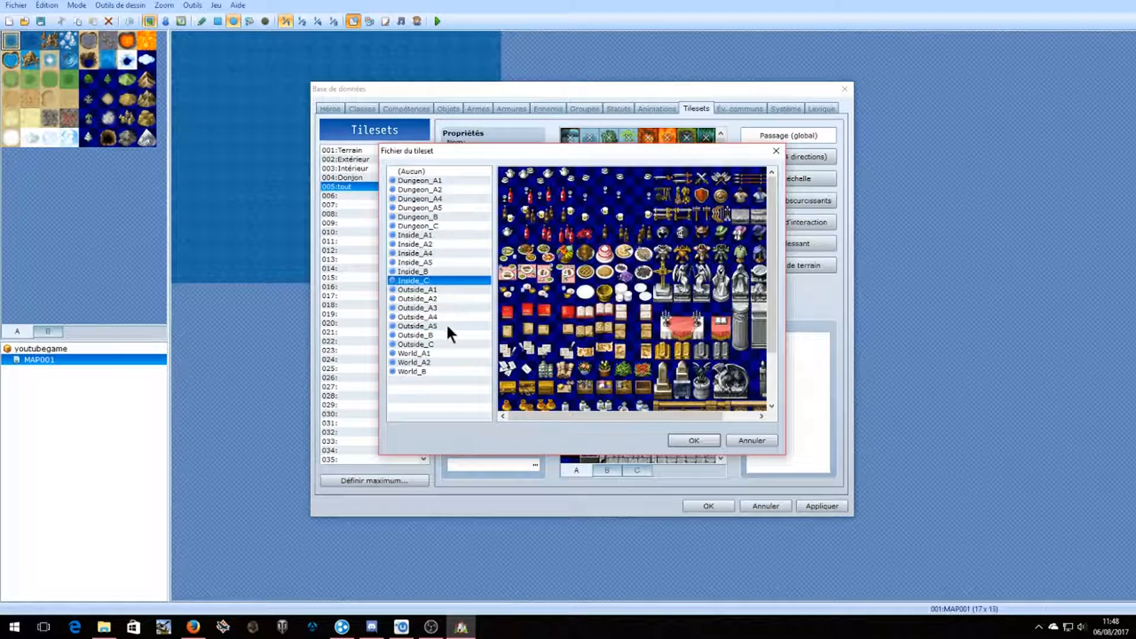
Assign the Dungeon_A4 graphic to the D layer of the tout tileset and look through its tiles.
left_click_drag(486, 153, 642, 104)
left_click(599, 168)
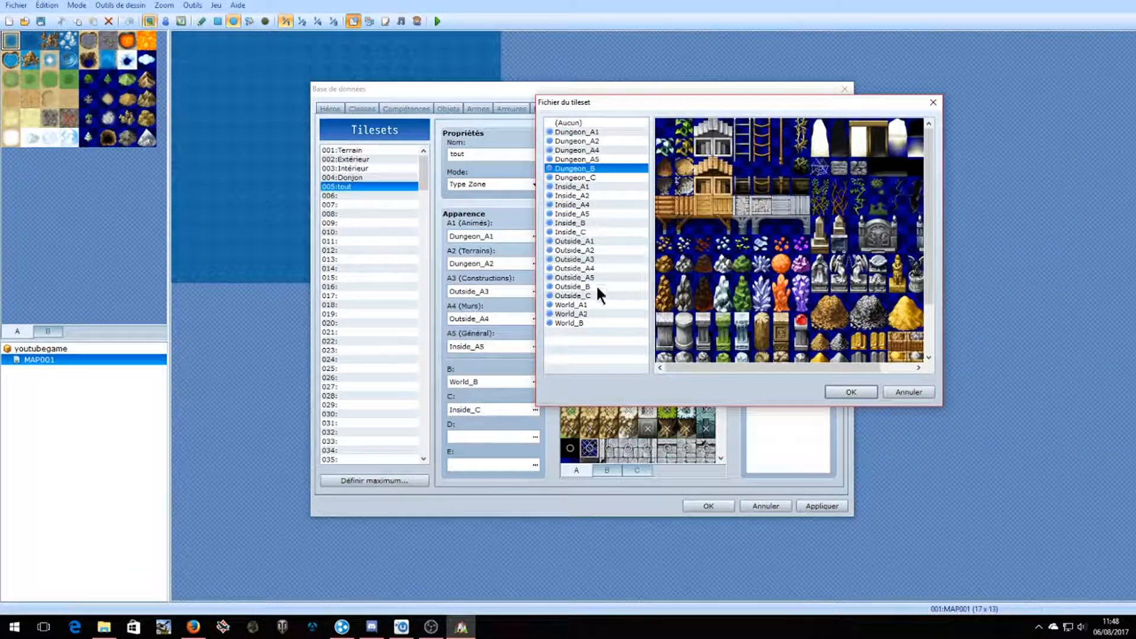
left_click(587, 305)
left_click(583, 240)
left_click(577, 214)
left_click(577, 177)
left_click(577, 159)
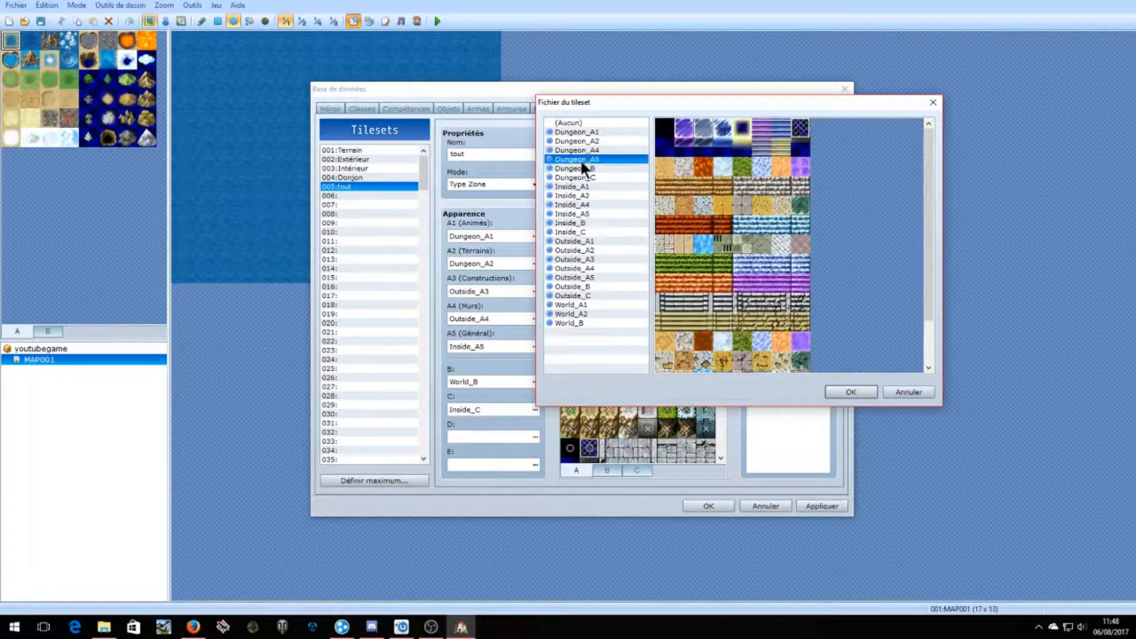
left_click(577, 150)
left_click(850, 392)
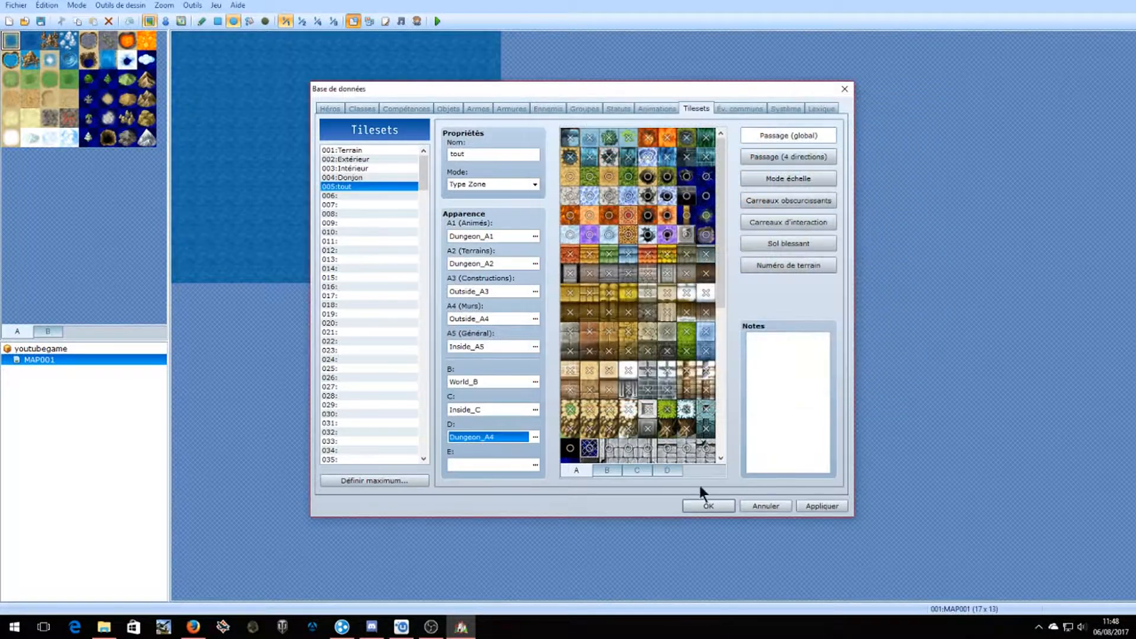
left_click(655, 471)
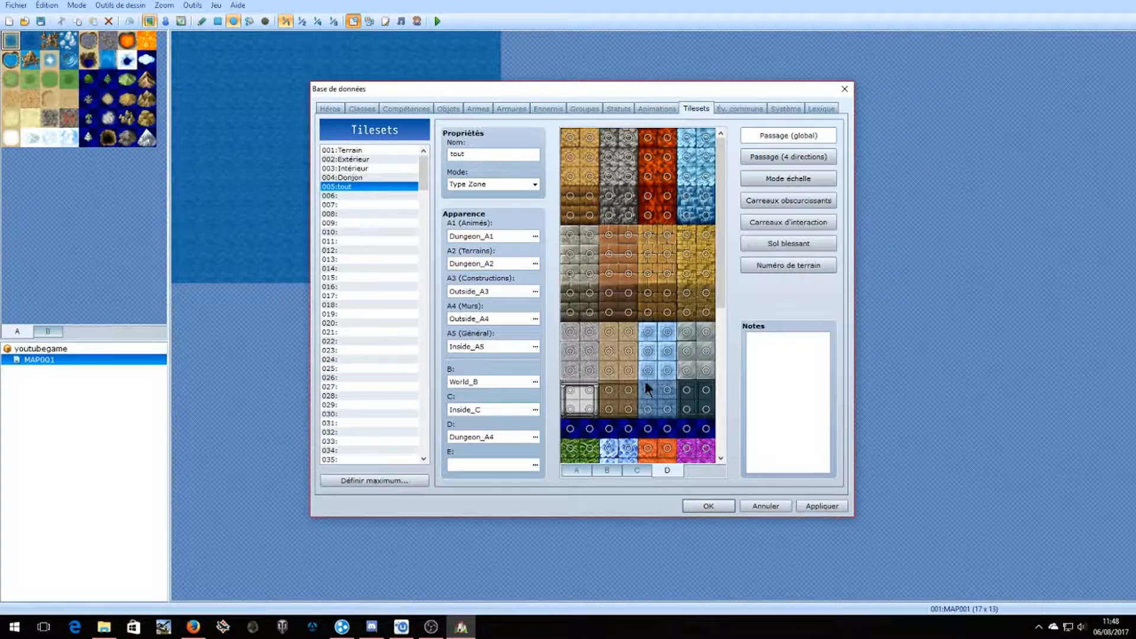
scroll(645, 381, "down", 5)
scroll(633, 249, "up", 5)
scroll(634, 249, "down", 5)
scroll(698, 339, "up", 5)
Assign the Outside_C graphic to the E layer, review its tiles, and save the database changes.
left_click(535, 465)
left_click(436, 317)
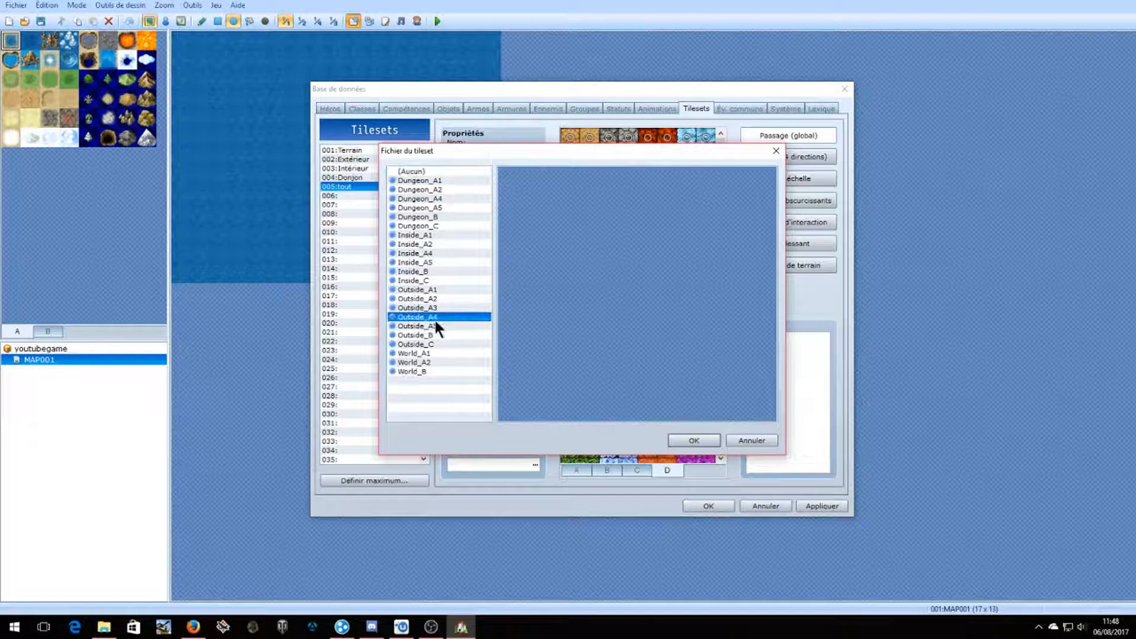
left_click(432, 343)
left_click(695, 441)
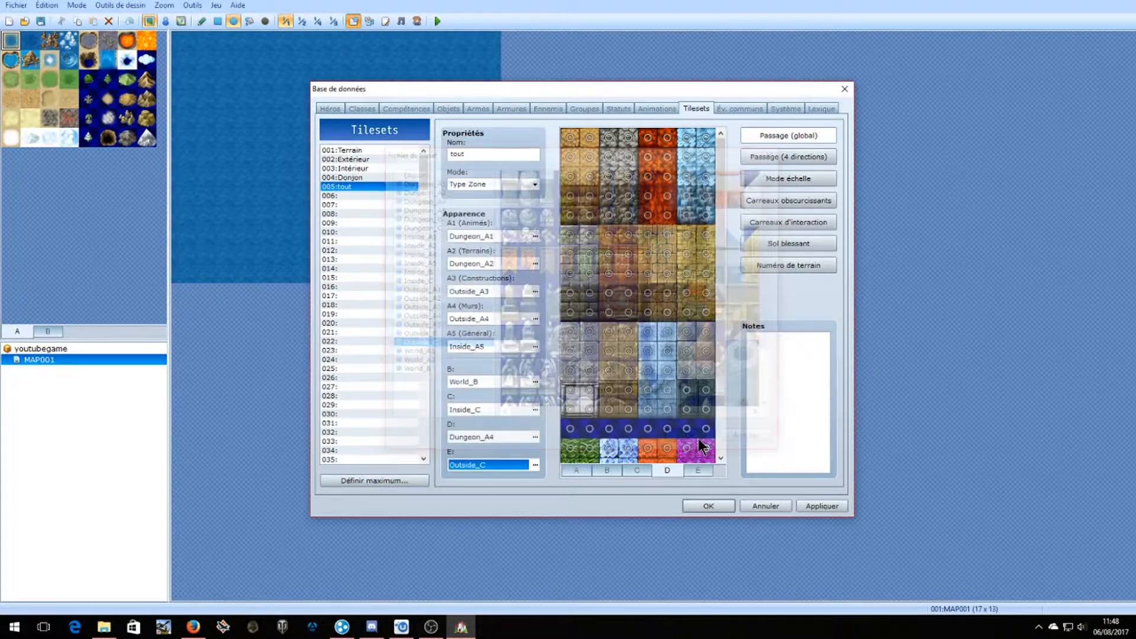
left_click(695, 470)
scroll(658, 393, "down", 2)
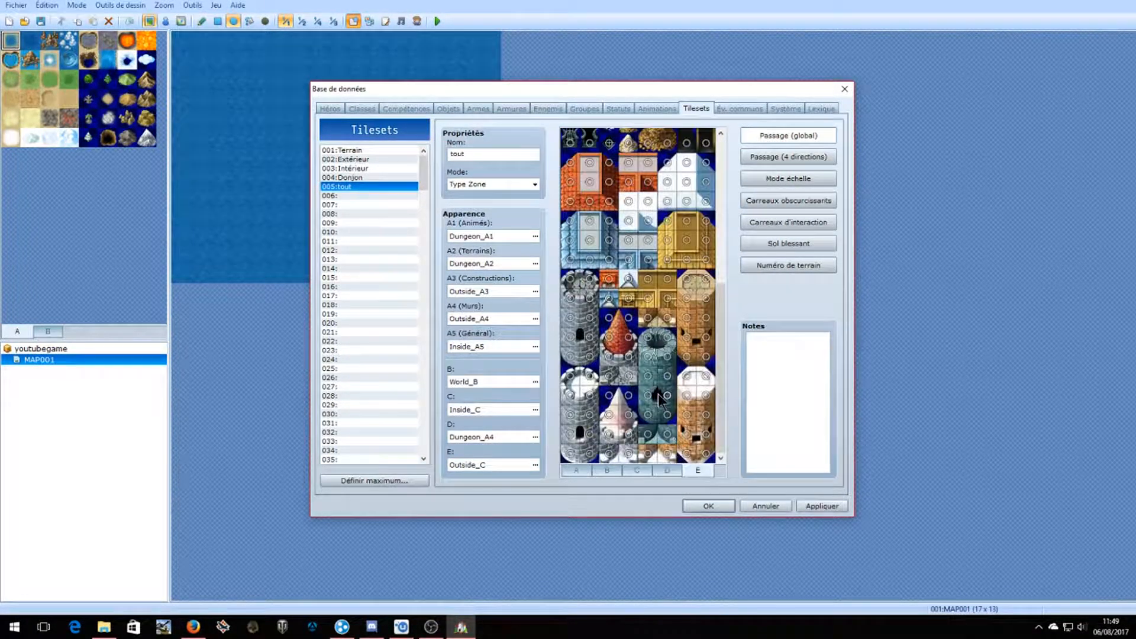
scroll(658, 394, "up", 5)
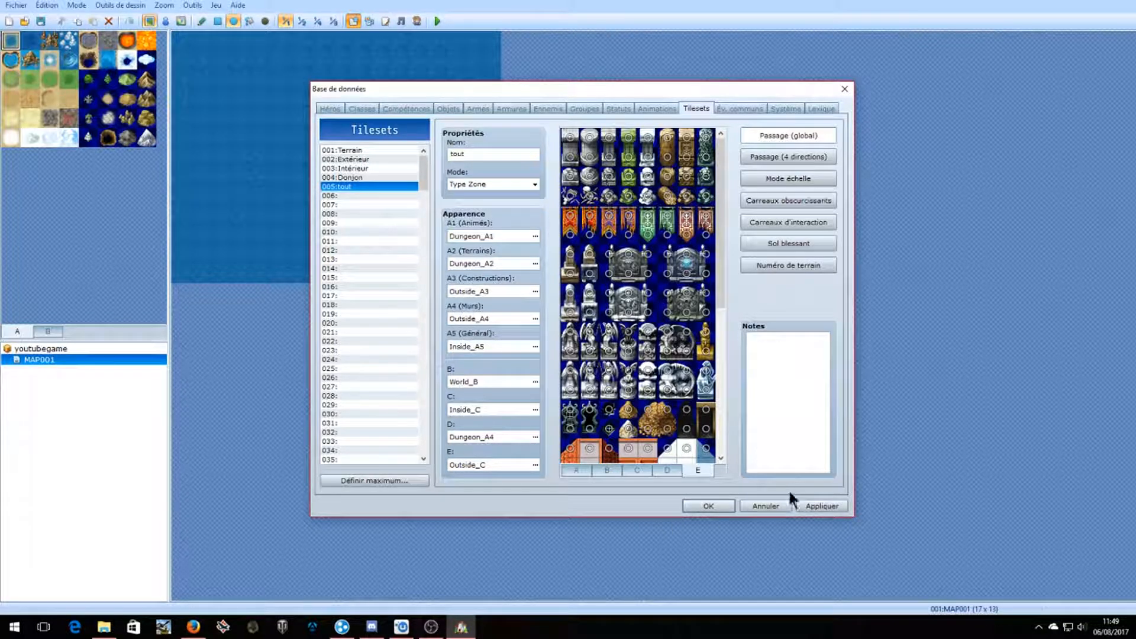
left_click(809, 505)
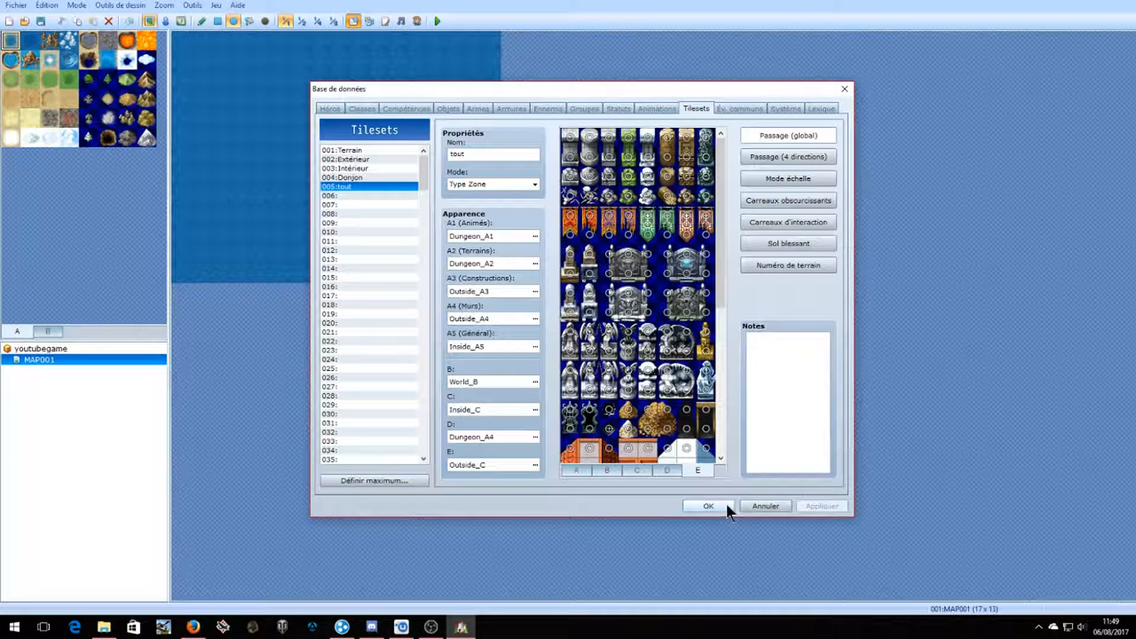
left_click(723, 506)
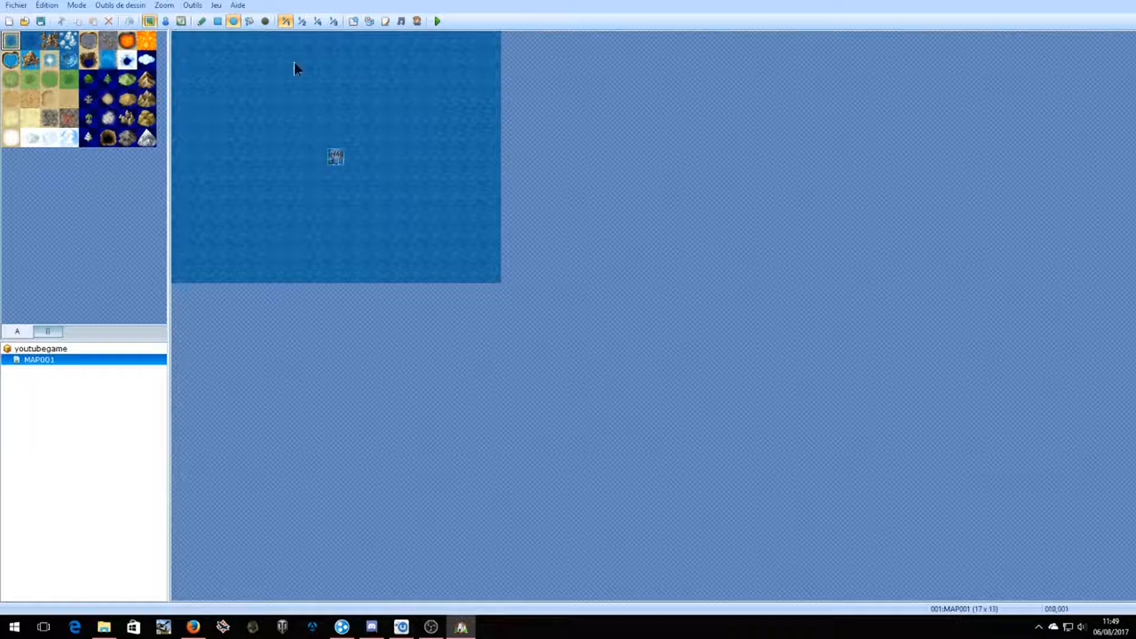
In the properties of MAP001, name the map debut and set its displayed name to Village de la plante.
right_click(34, 360)
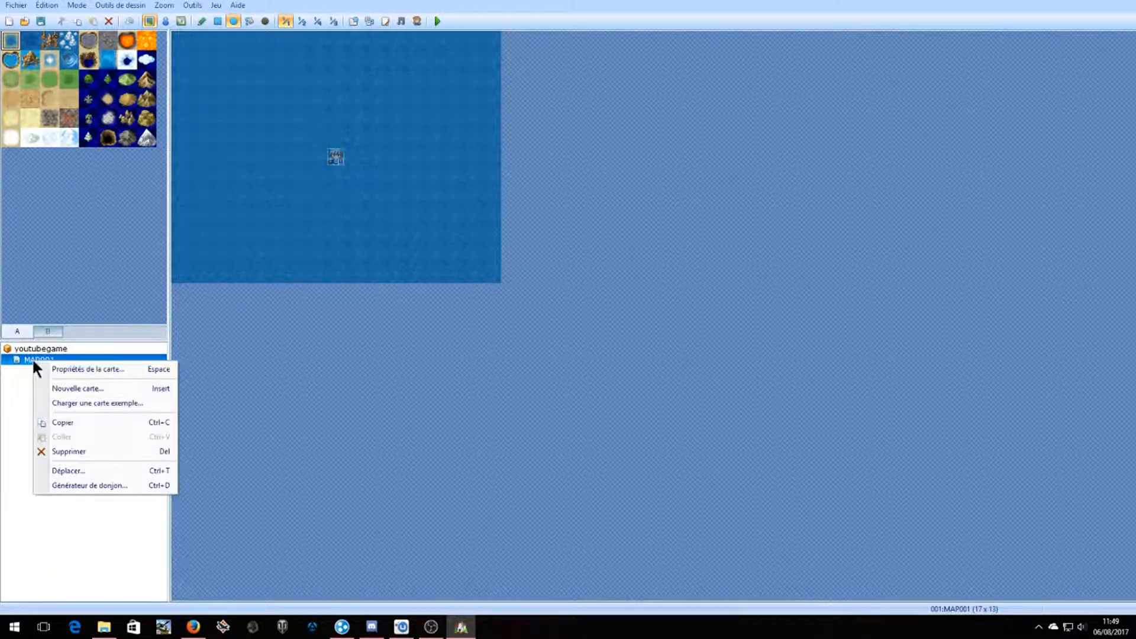
left_click(70, 370)
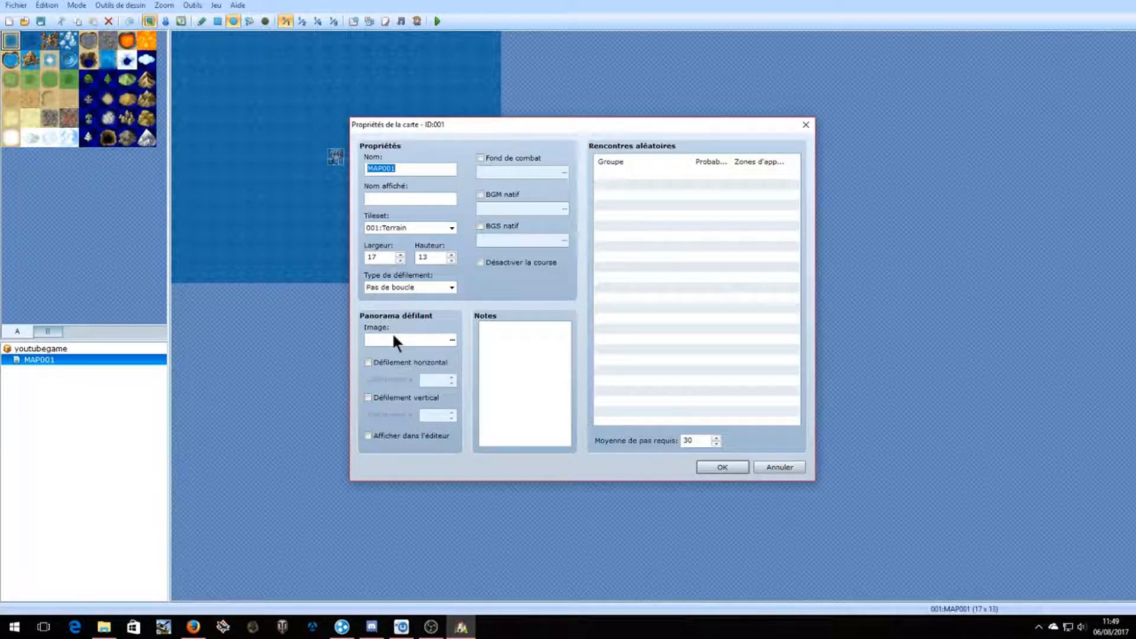
type("debut")
left_click(406, 198)
type("Village")
type("de la plante")
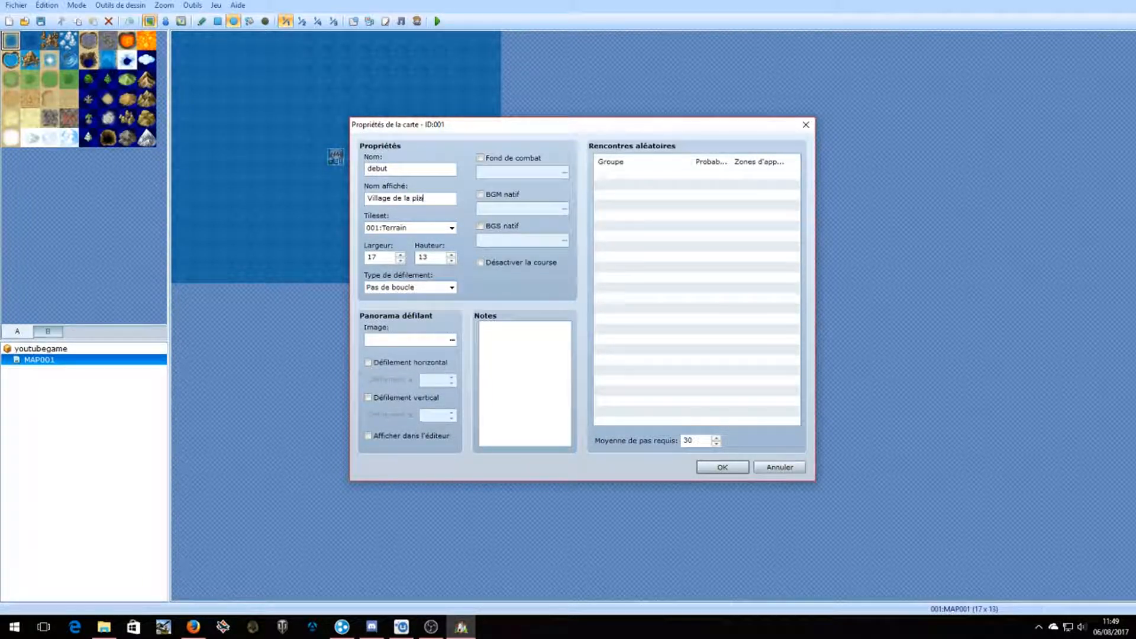
Set the map's tileset to 005:tout and its size to 20 wide by 20 high.
left_click(447, 228)
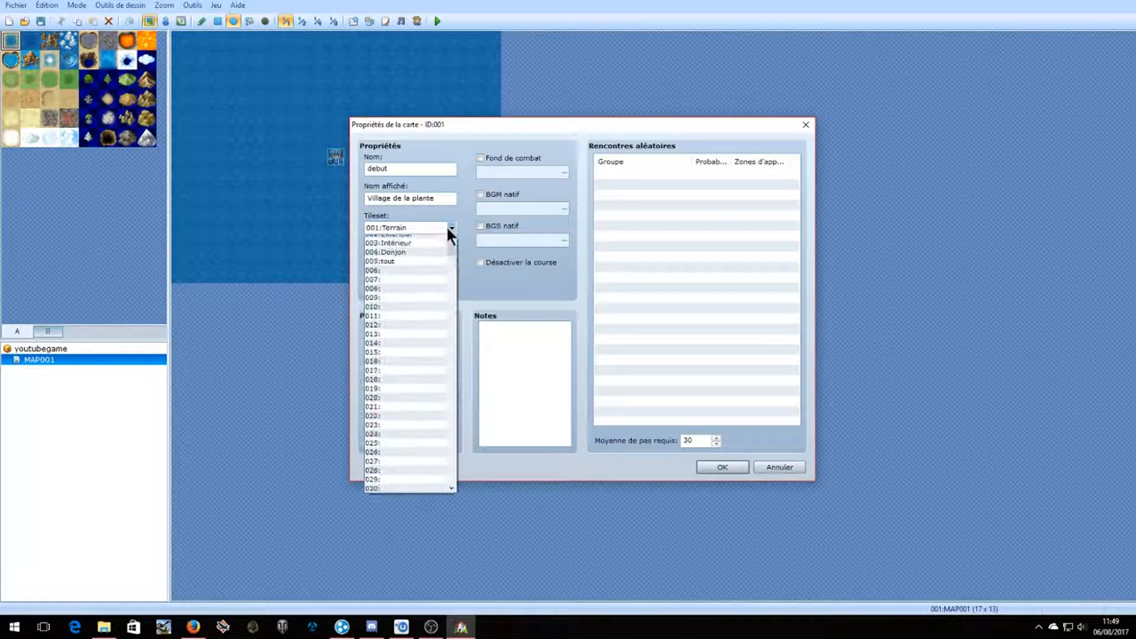
left_click(404, 276)
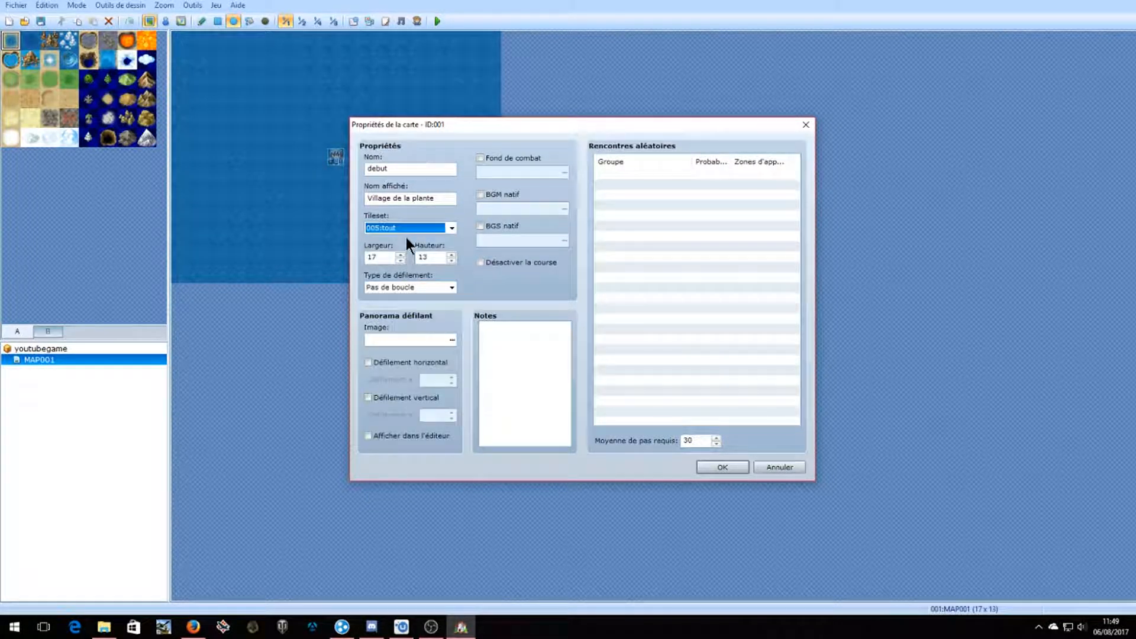
double_click(394, 258)
type("20")
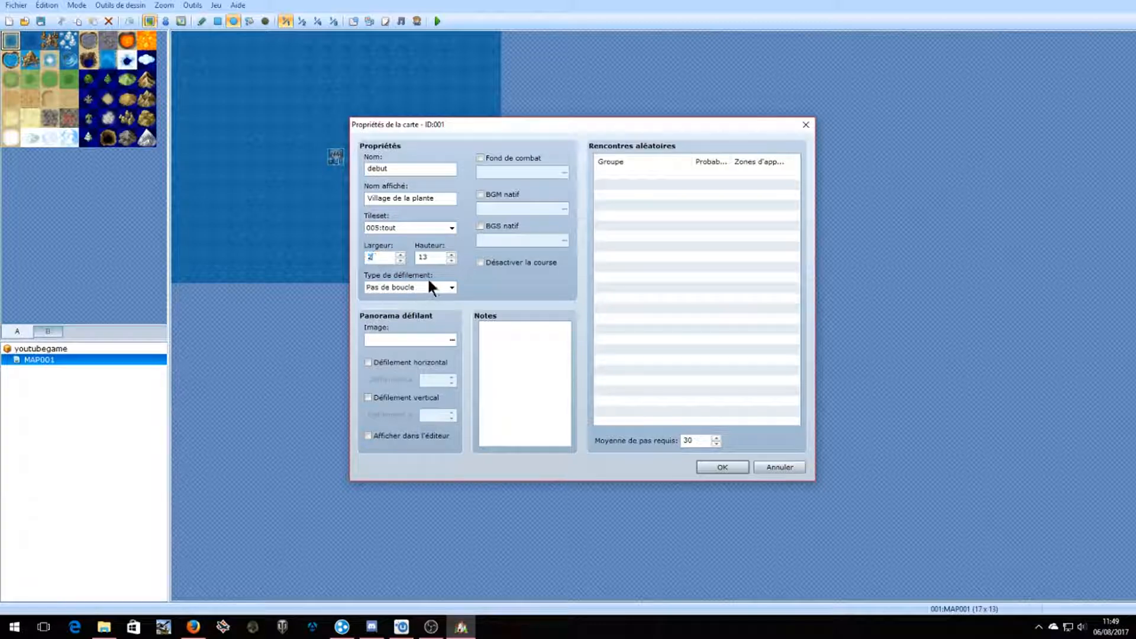
key("Tab")
type("02")
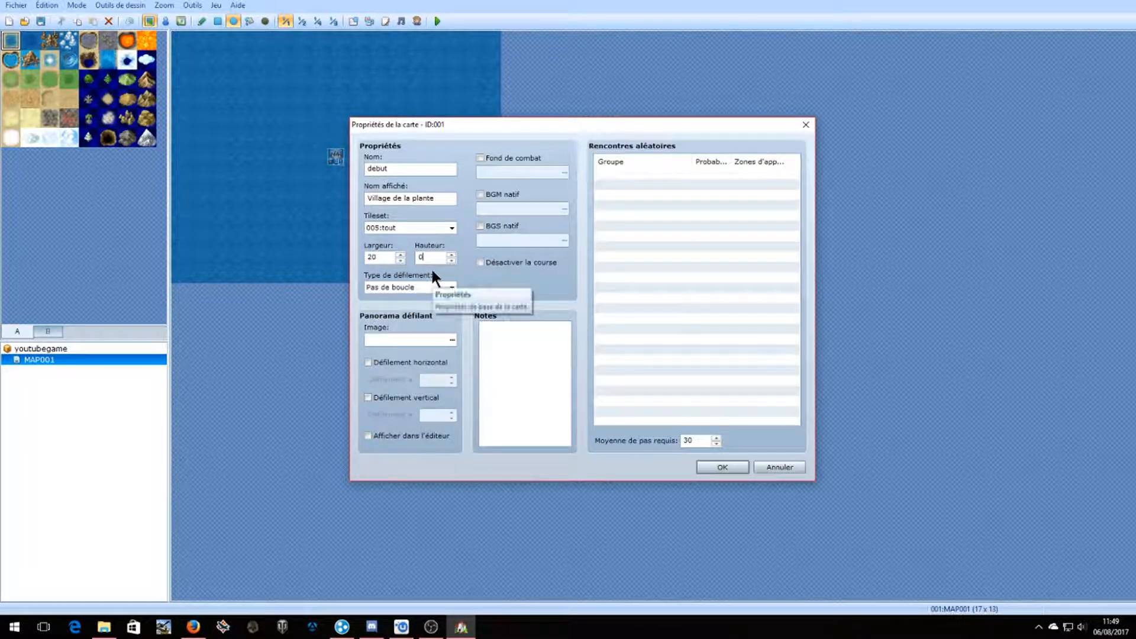
key("BackSpace")
type("20")
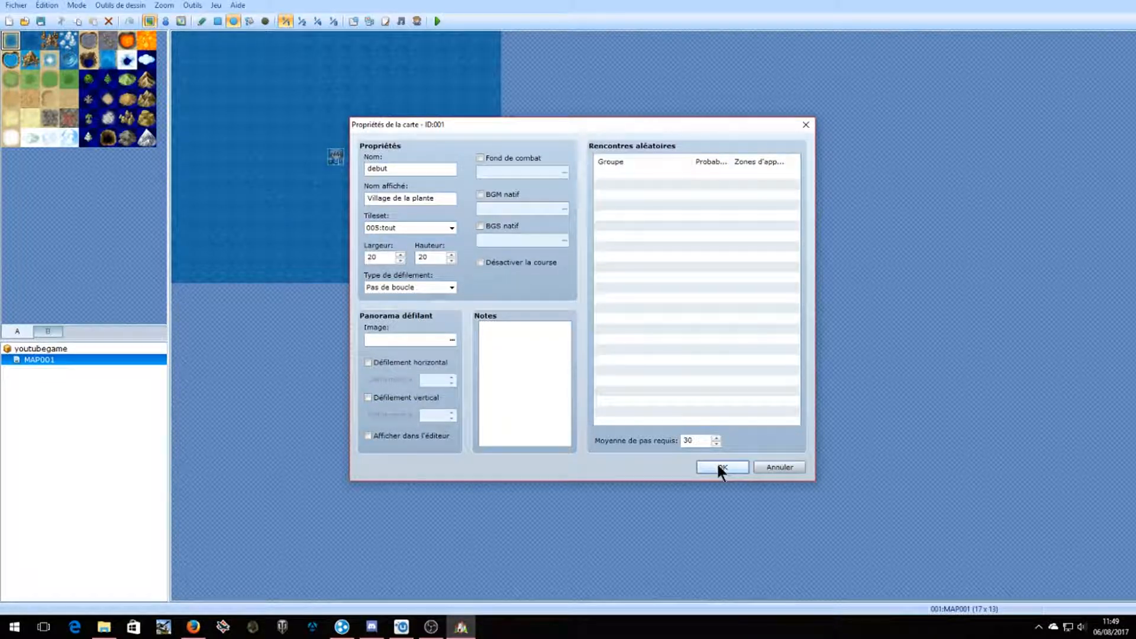
Enable a battle background for the map and choose Dirt1 as its ground image.
left_click(481, 158)
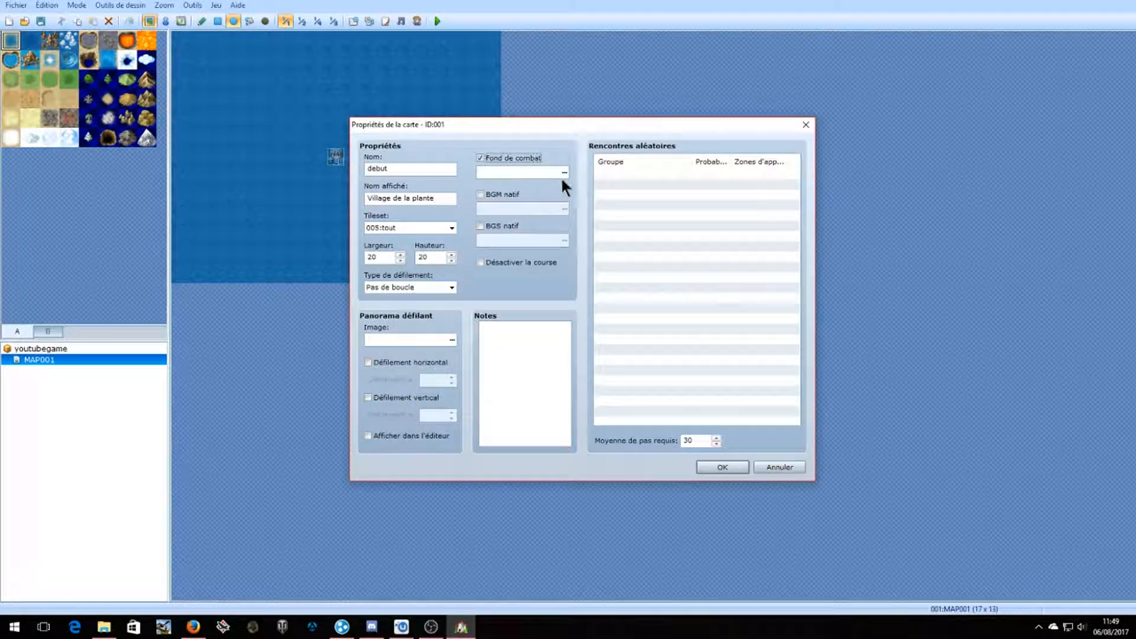
left_click(562, 173)
left_click(520, 230)
left_click(450, 221)
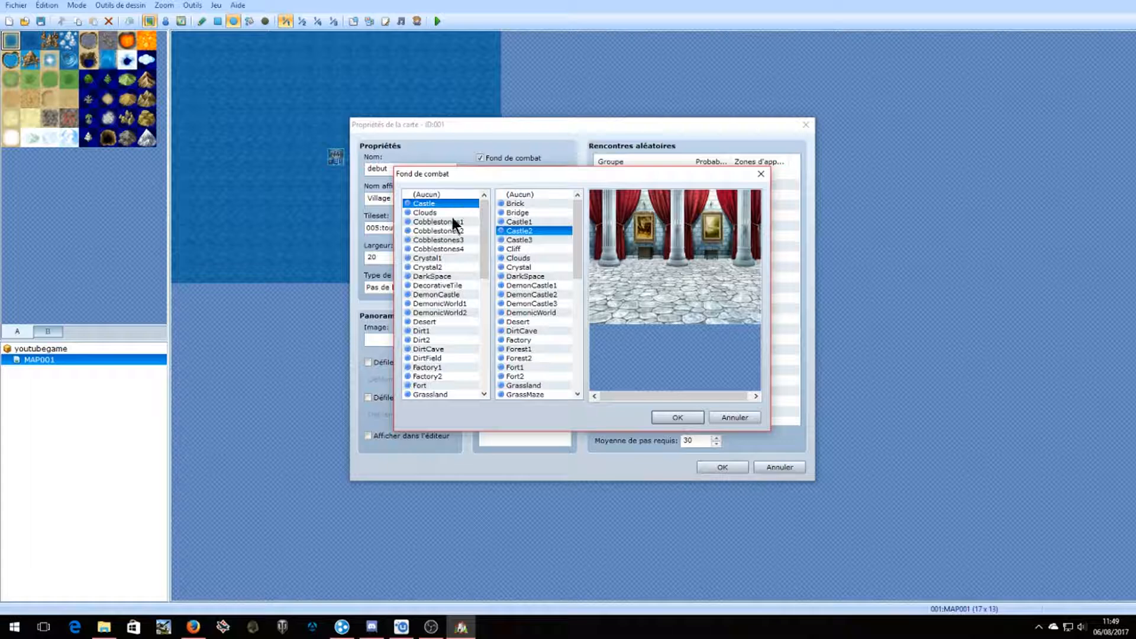
left_click(445, 230)
left_click(440, 222)
left_click(435, 212)
left_click(432, 203)
left_click(439, 286)
left_click(441, 303)
left_click(442, 330)
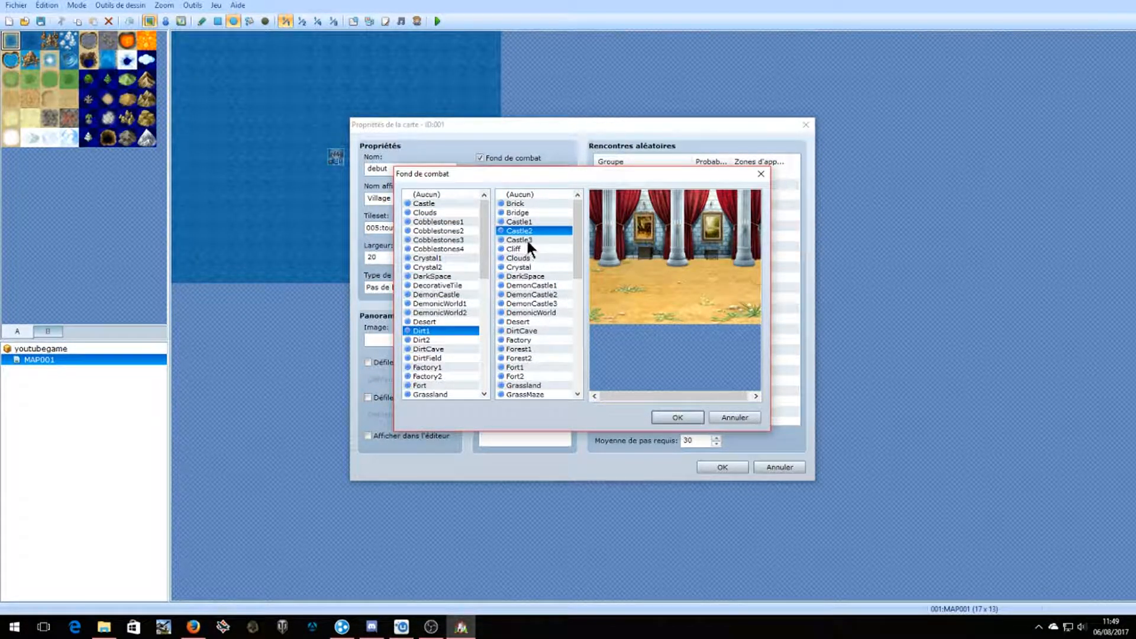
Choose Bridge as the backdrop image and accept the battle background.
left_click(522, 221)
left_click(521, 203)
left_click(525, 211)
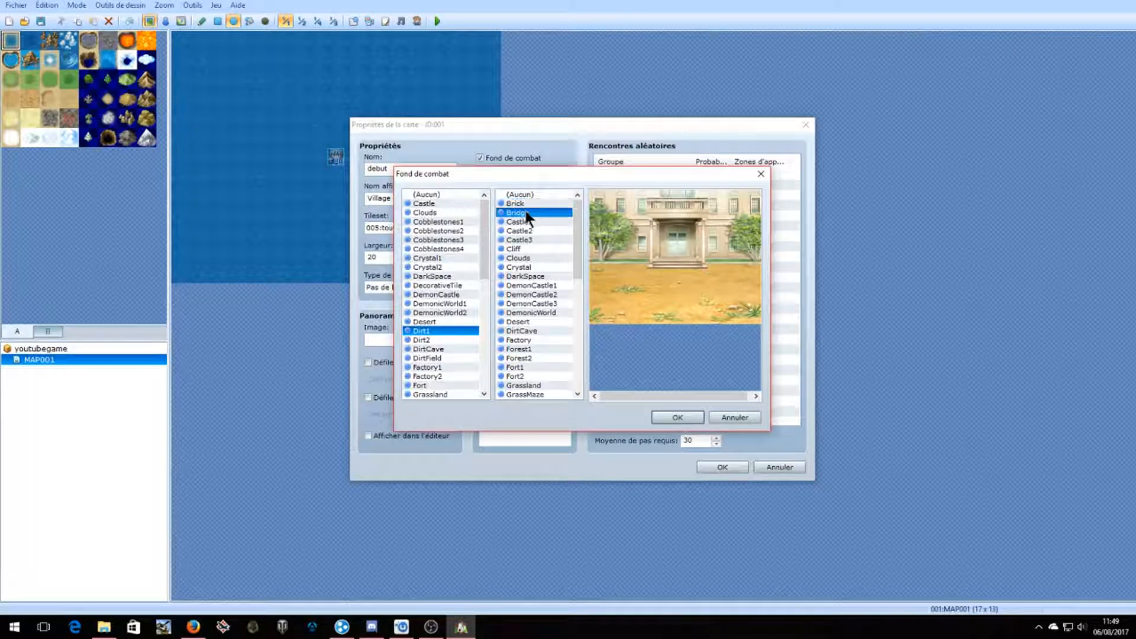
left_click(677, 417)
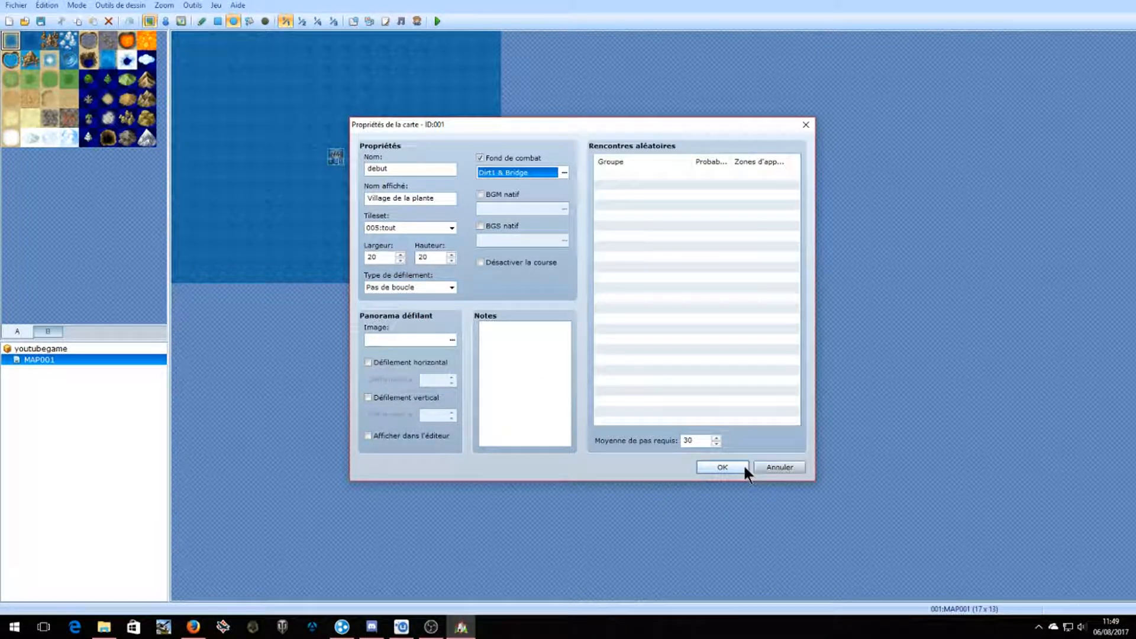
Add a random encounter for 001:Slime*2 with probability 10 in battle zone 1, and accept the map properties.
double_click(688, 175)
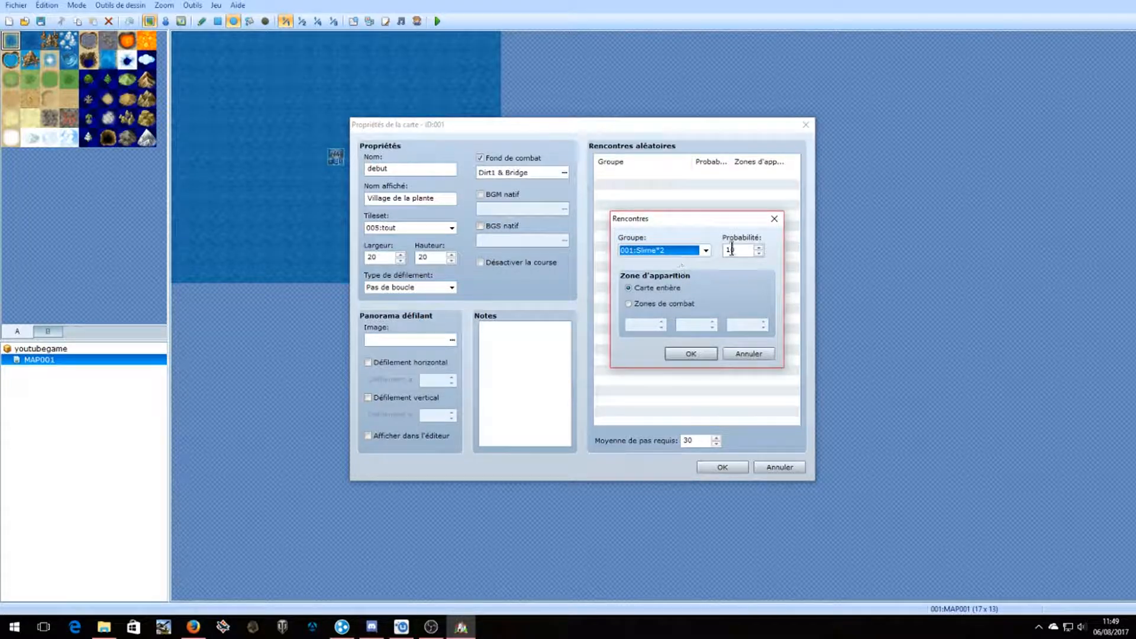
double_click(733, 249)
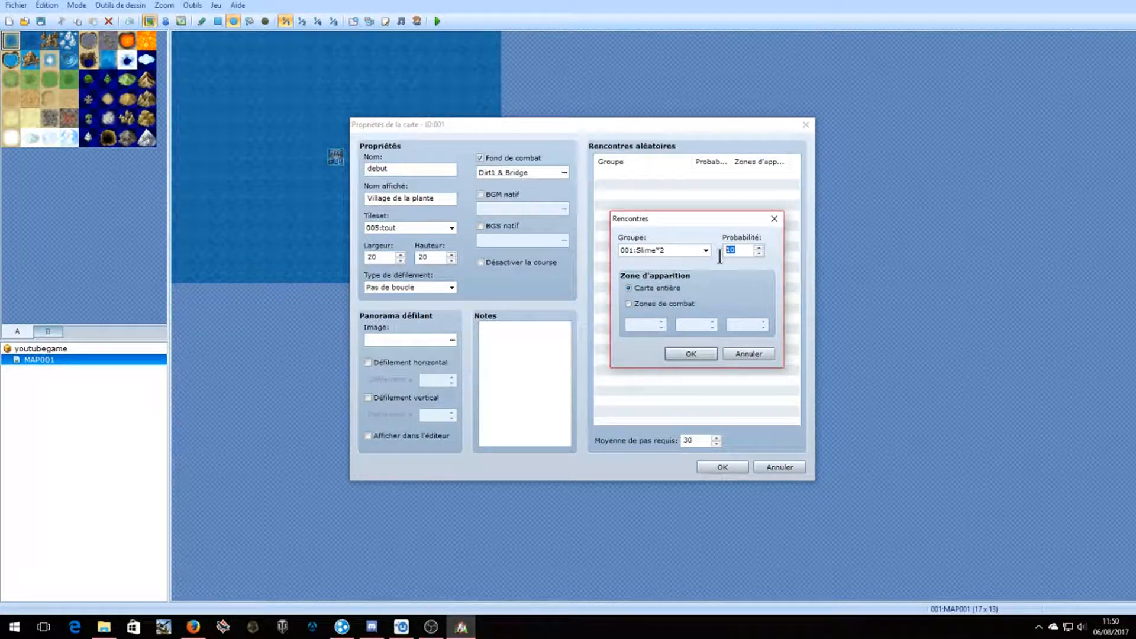
type("5")
type("==")
type("10")
left_click(683, 304)
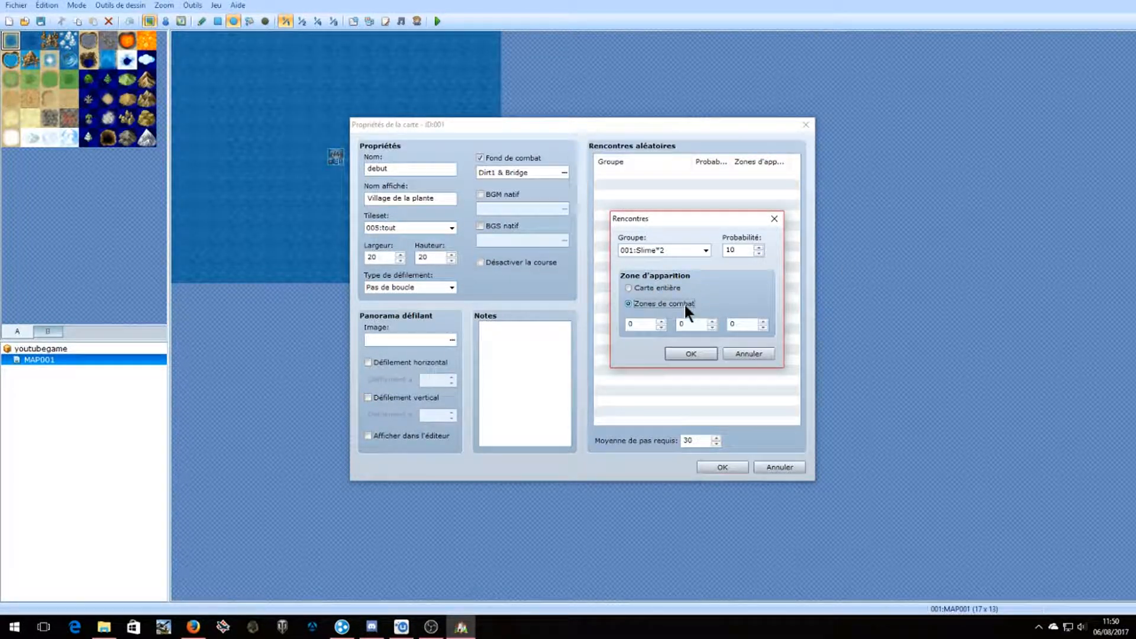
left_click(645, 325)
left_click_drag(645, 325, 625, 327)
key("BackSpace")
left_click(685, 353)
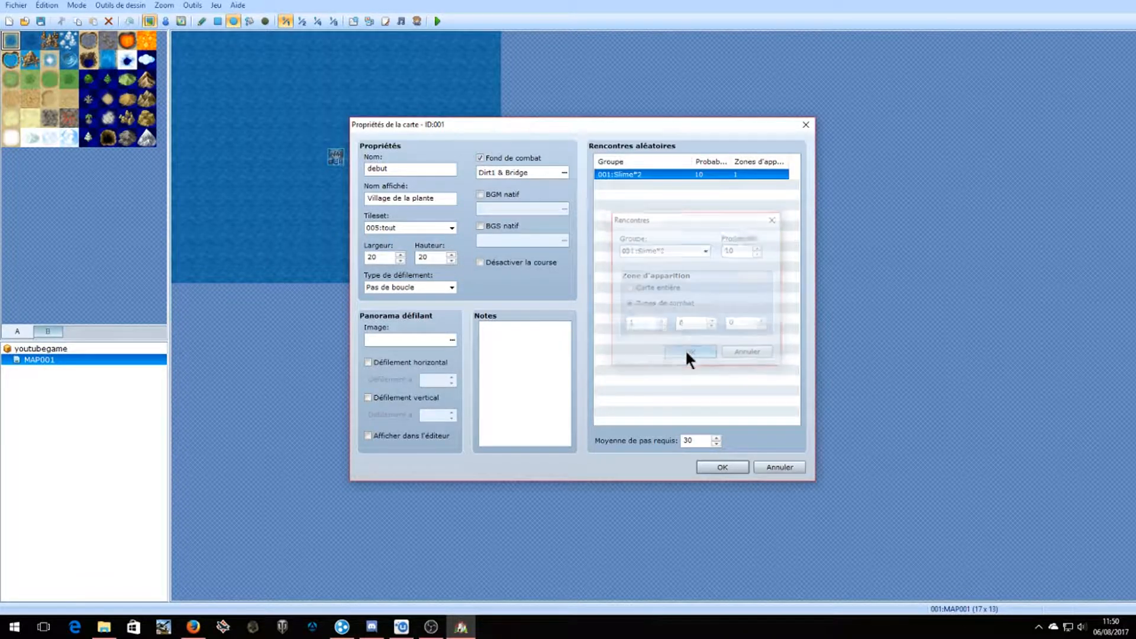
left_click(719, 467)
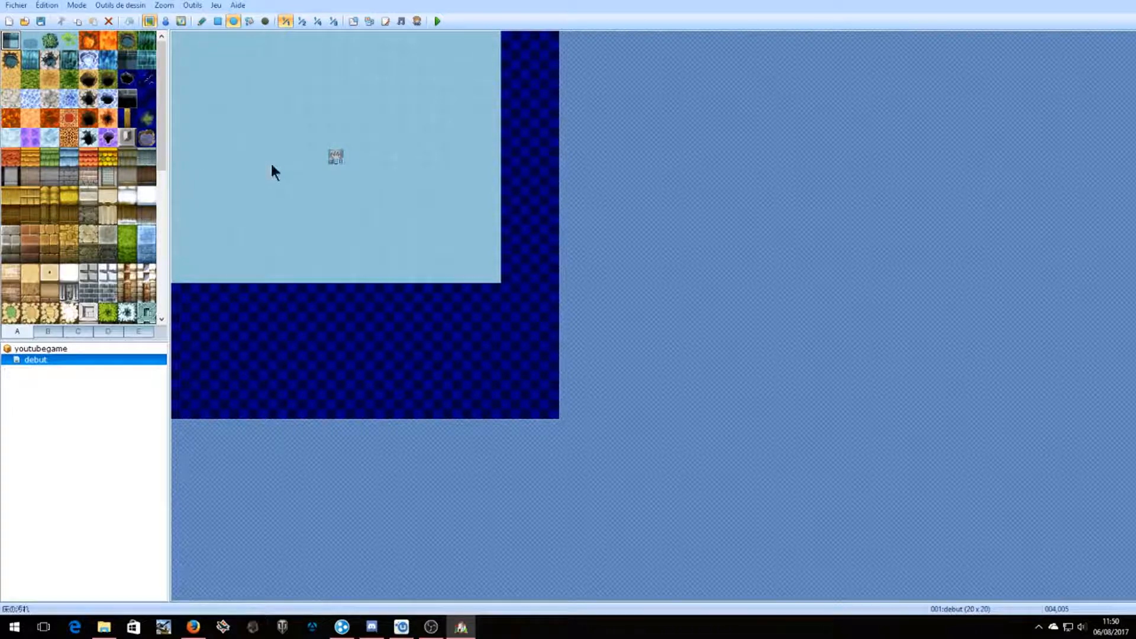
Paint a grass ellipse about 17 tiles wide and 20 tiles high from the map's northwest corner.
left_click(30, 40)
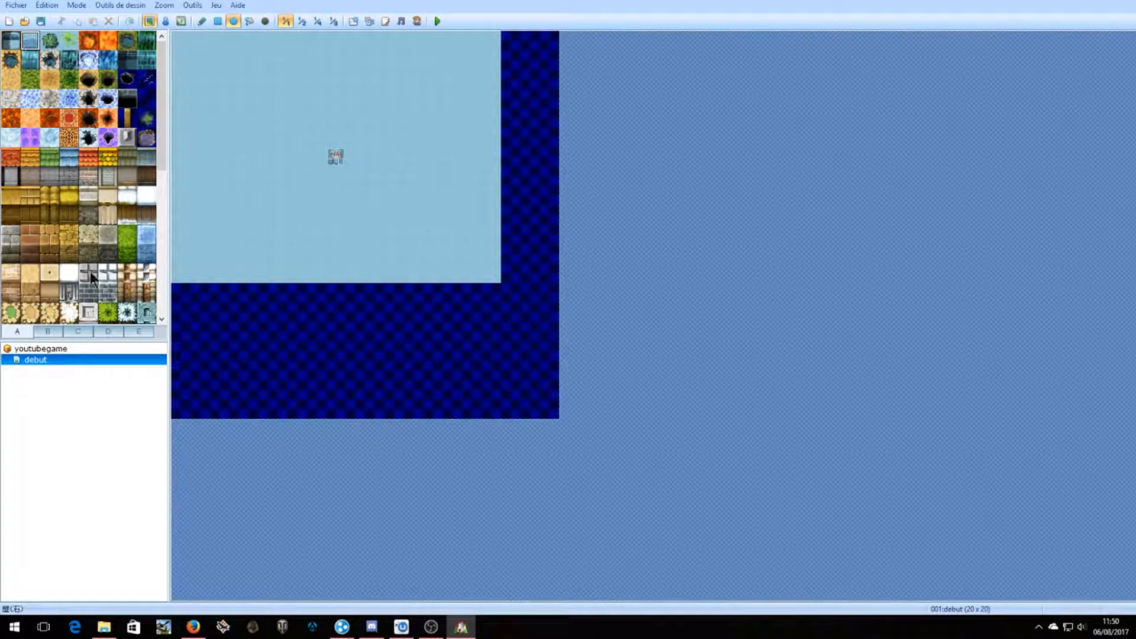
left_click(48, 330)
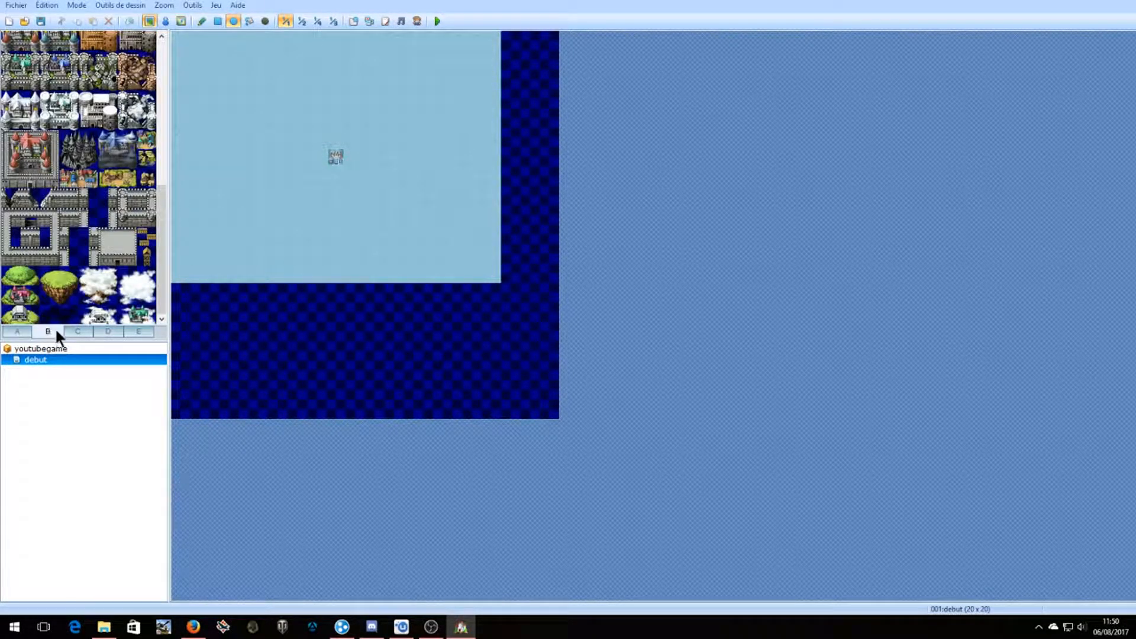
left_click(17, 331)
scroll(83, 219, "down", 10)
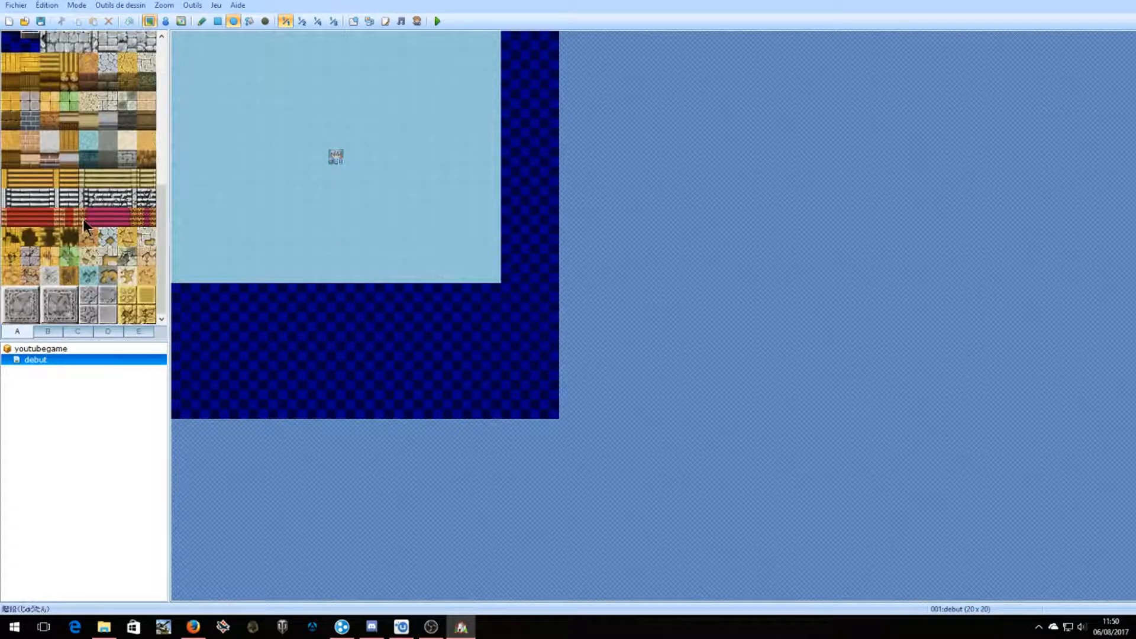
scroll(82, 218, "up", 10)
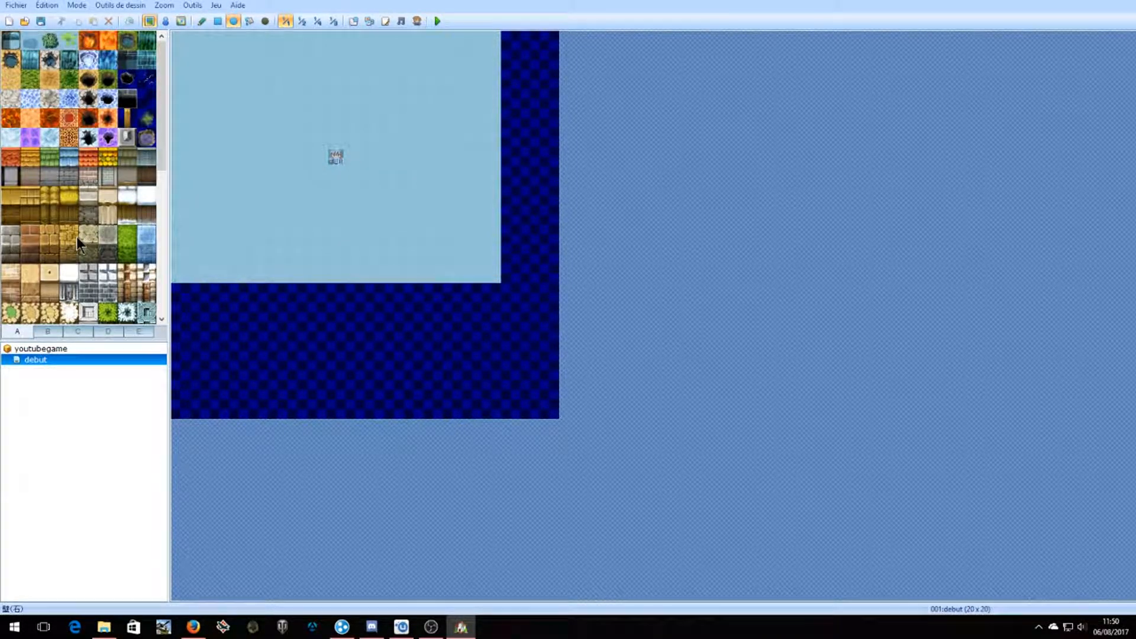
scroll(77, 236, "down", 5)
scroll(80, 280, "up", 5)
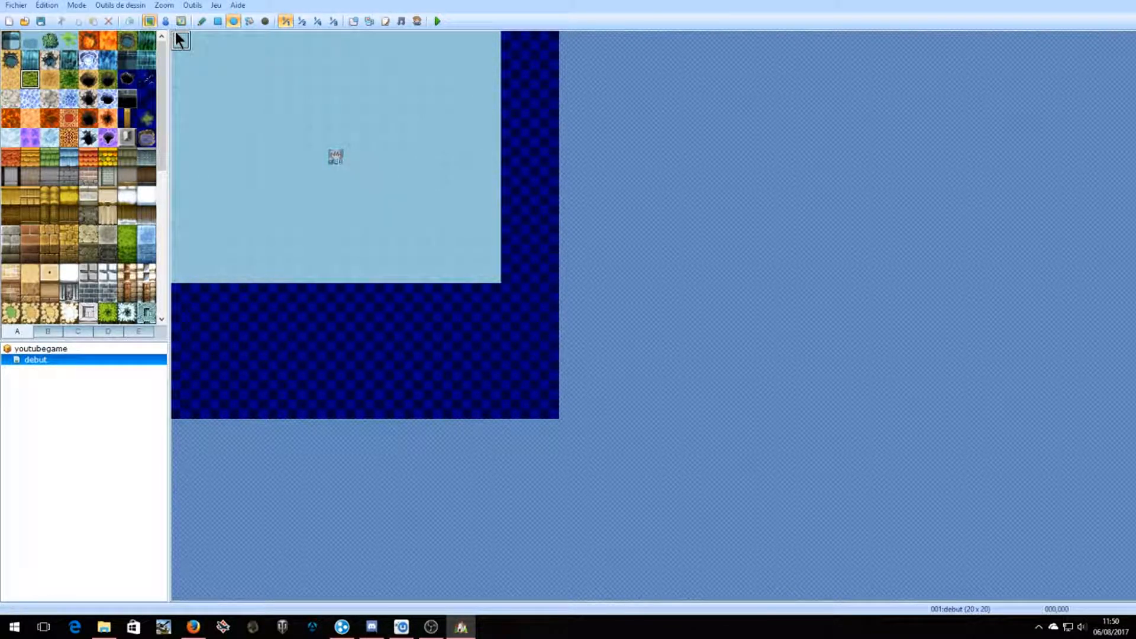
left_click_drag(175, 32, 500, 414)
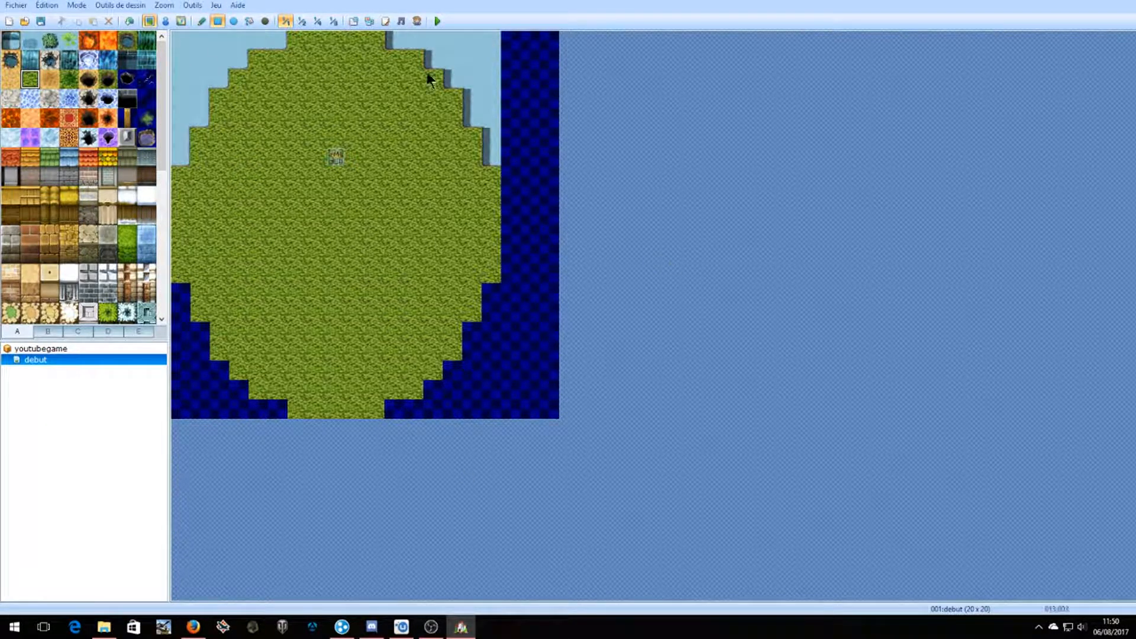
Draw freehand pencil strokes of the second water tile down the map's eastern edge.
left_click(220, 23)
left_click(234, 21)
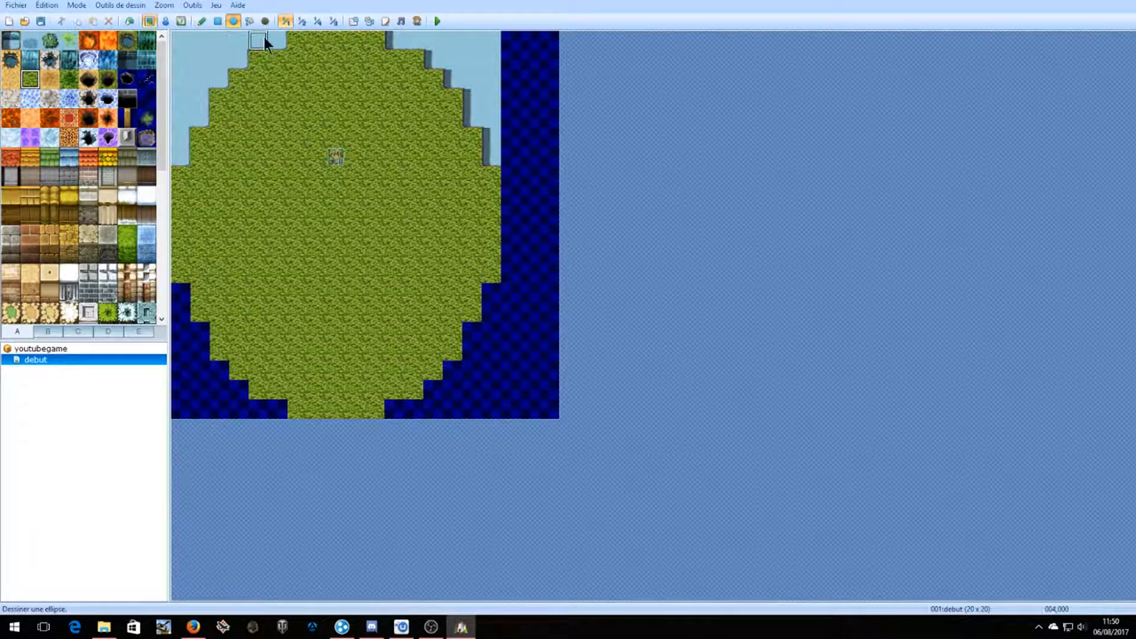
left_click(218, 20)
left_click(201, 20)
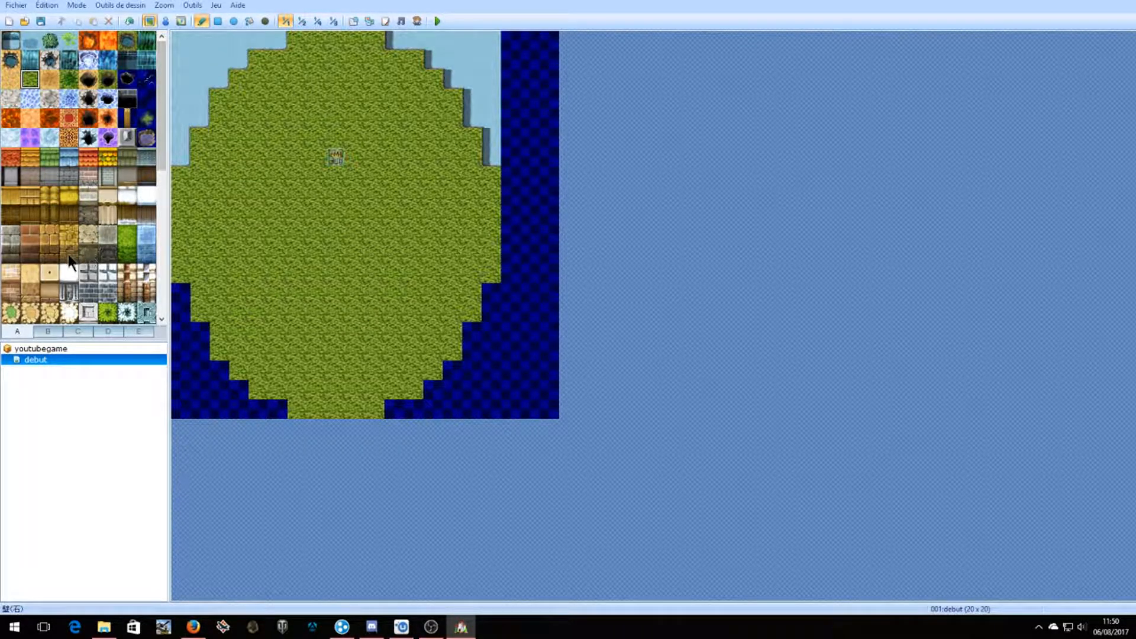
left_click(31, 40)
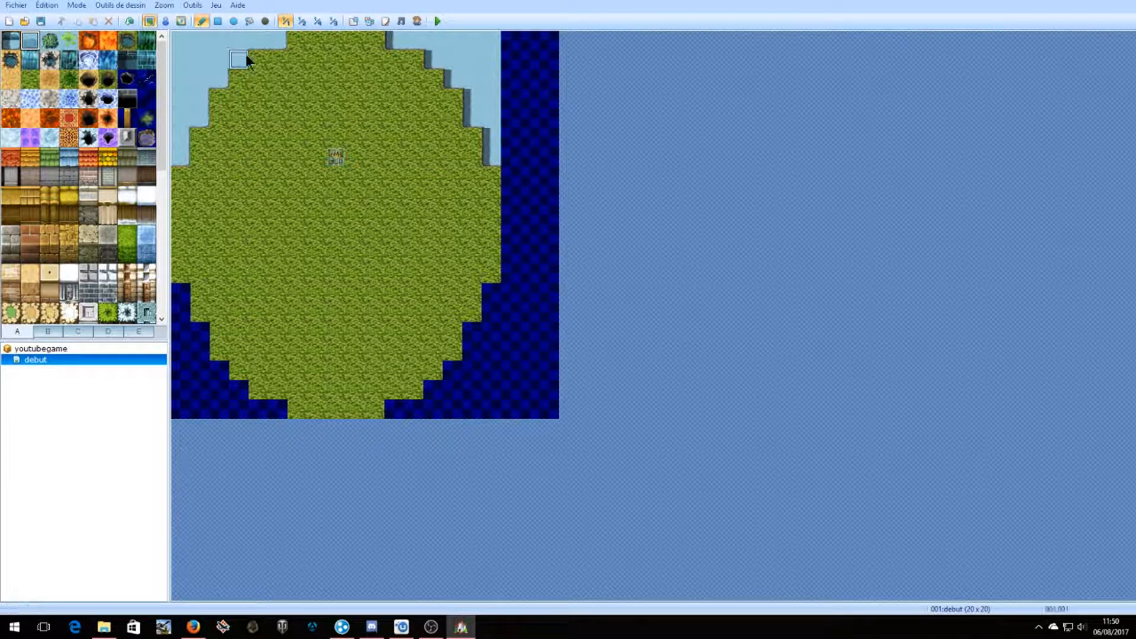
mouse_move(491, 59)
left_mouse_down()
mouse_move(506, 37)
mouse_move(561, 144)
mouse_move(567, 271)
left_mouse_up()
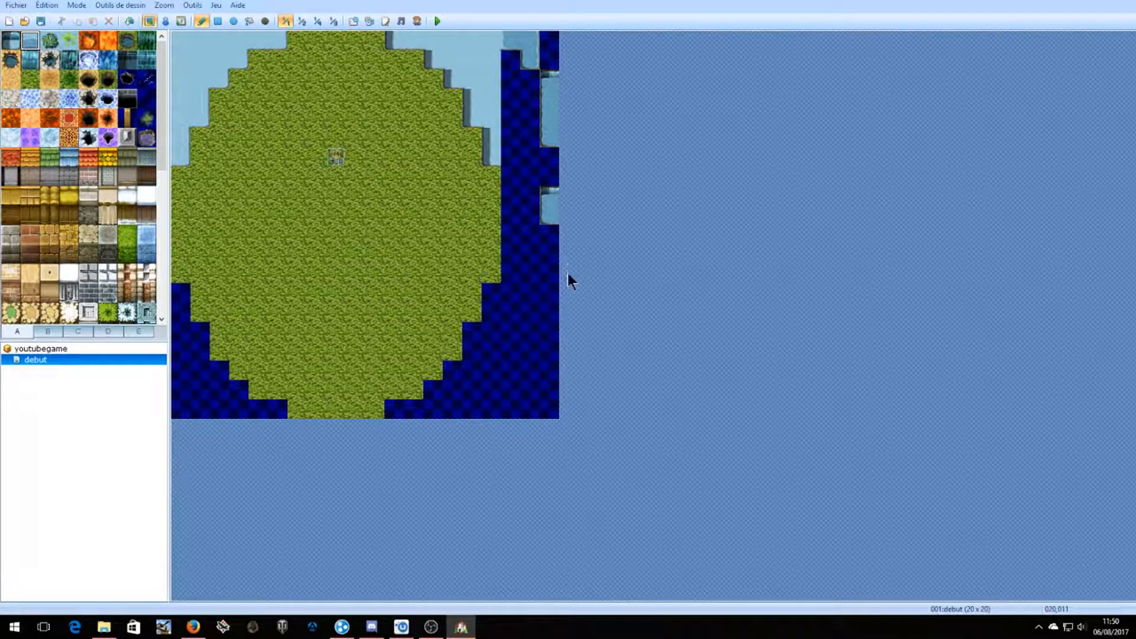
left_click_drag(529, 62, 532, 423)
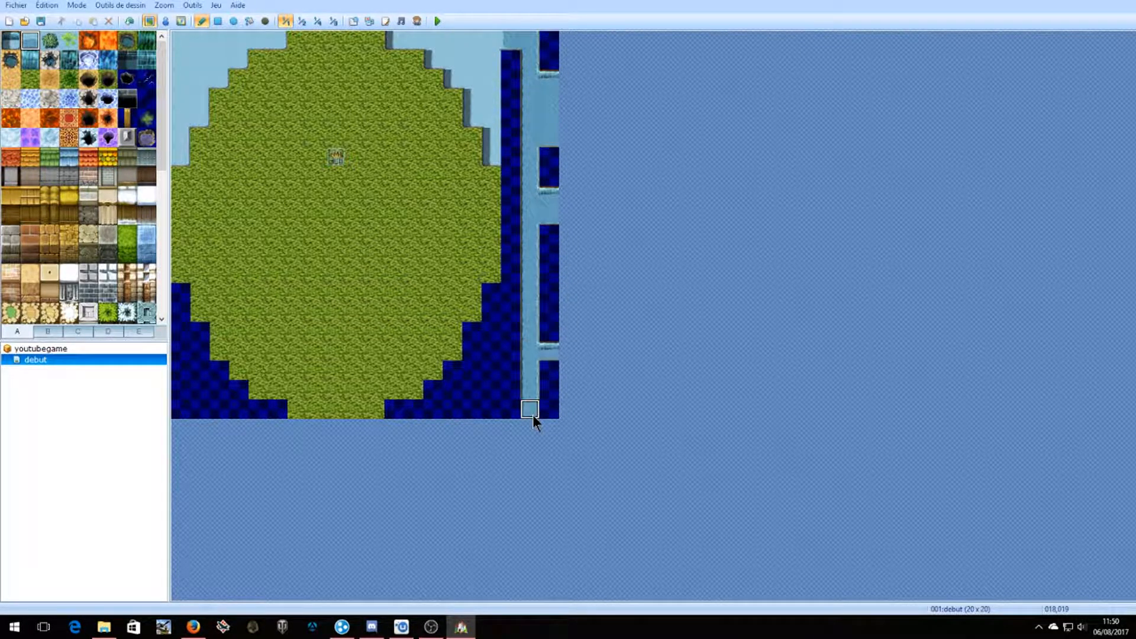
Fill the three-tile-wide strip along the map's eastern edge with water using rectangles.
left_click(218, 20)
left_click(549, 163)
left_click_drag(548, 167, 508, 422)
left_click_drag(502, 155, 516, 59)
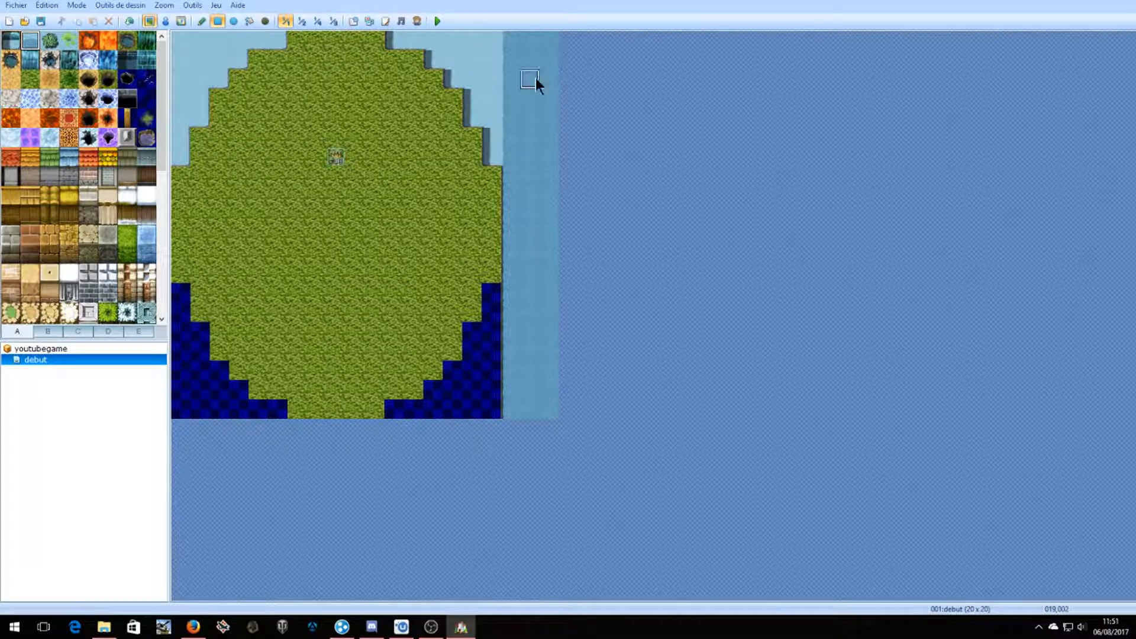
Cover the empty southeast corner around the grass ellipse with water rectangles.
left_click_drag(490, 290, 487, 406)
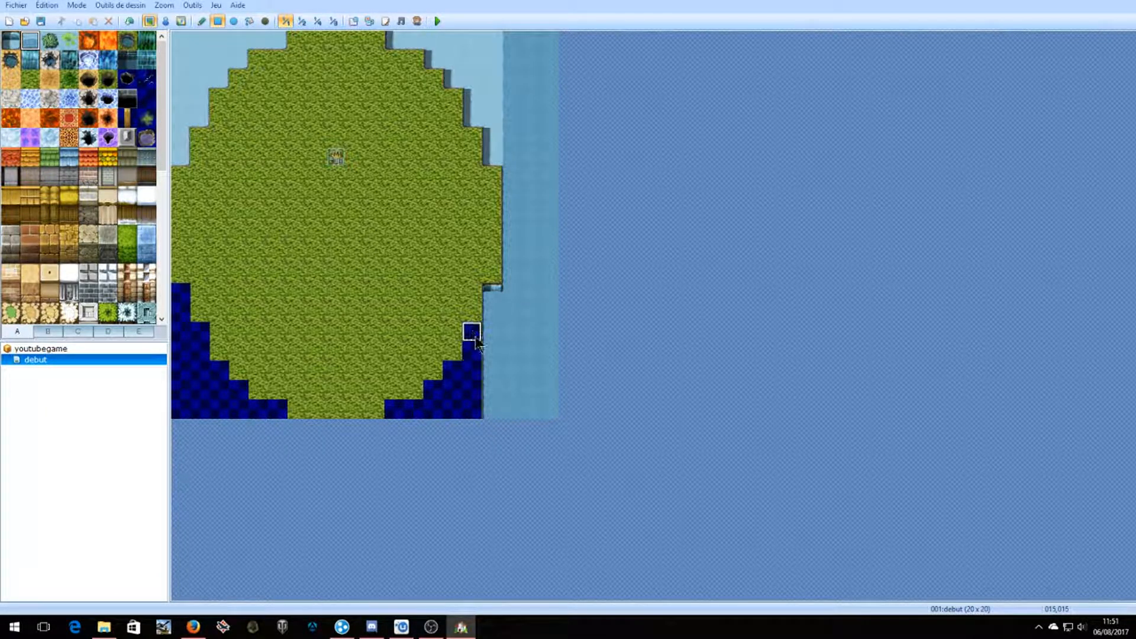
left_click_drag(473, 332, 467, 444)
mouse_move(453, 368)
left_mouse_down()
mouse_move(454, 413)
mouse_move(426, 409)
left_mouse_up()
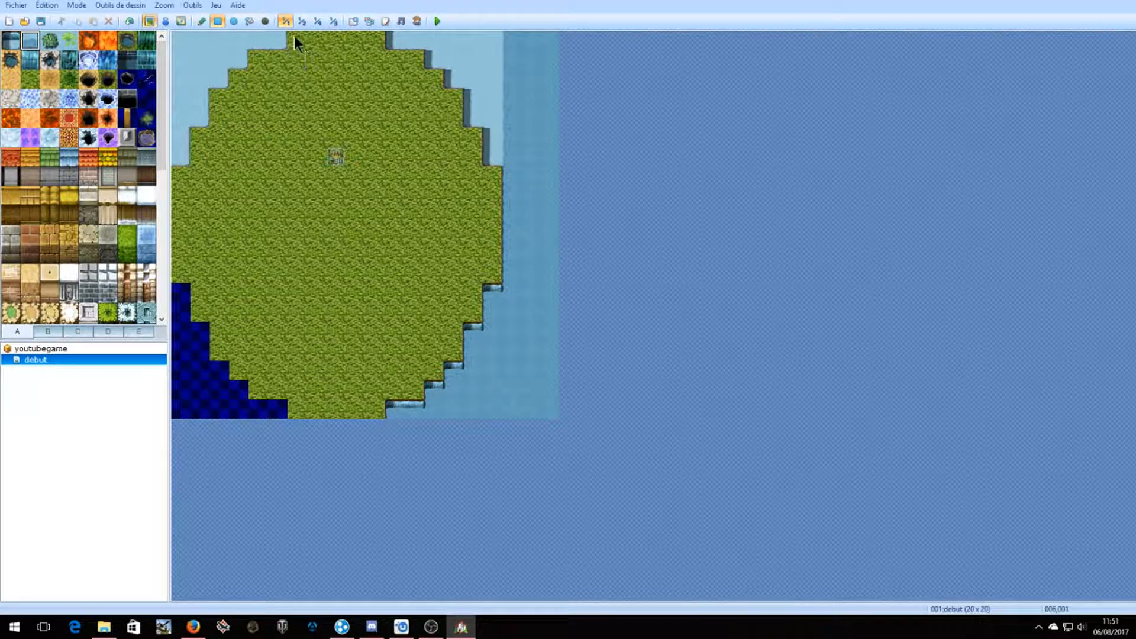
Flood-fill the northwest, southwest and northeast corners around the grass with the same water tile.
left_click(250, 20)
left_click(231, 40)
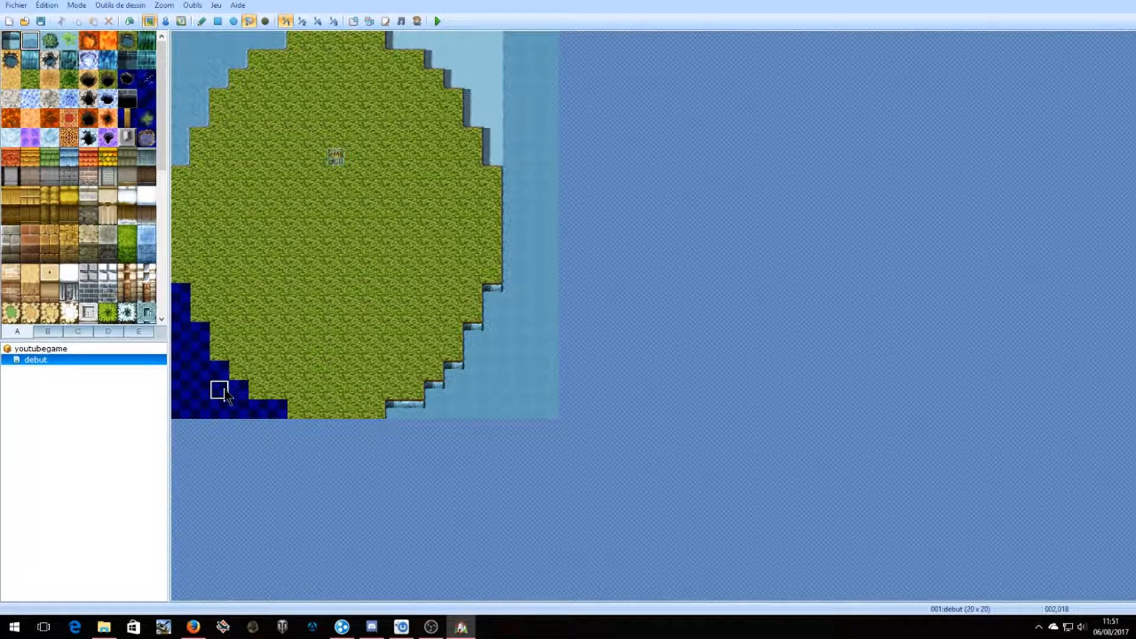
left_click(221, 385)
left_click(473, 58)
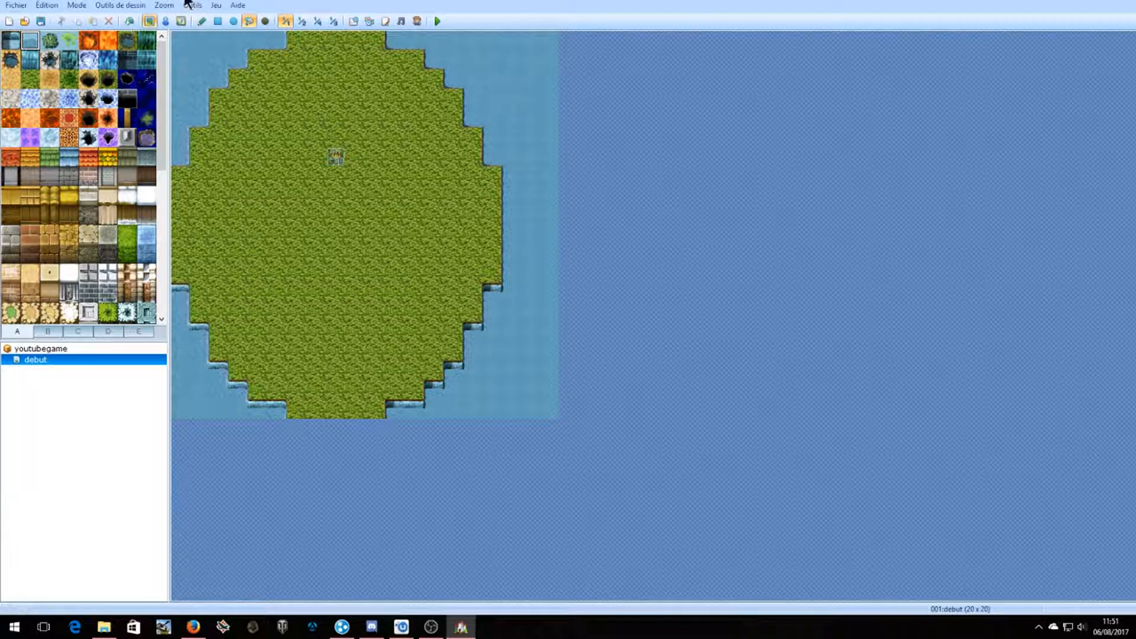
Build a wooden house on the western grass, with a 6 by 3 tile plank wall and a 6 by 2 tile roof above it.
left_click(218, 20)
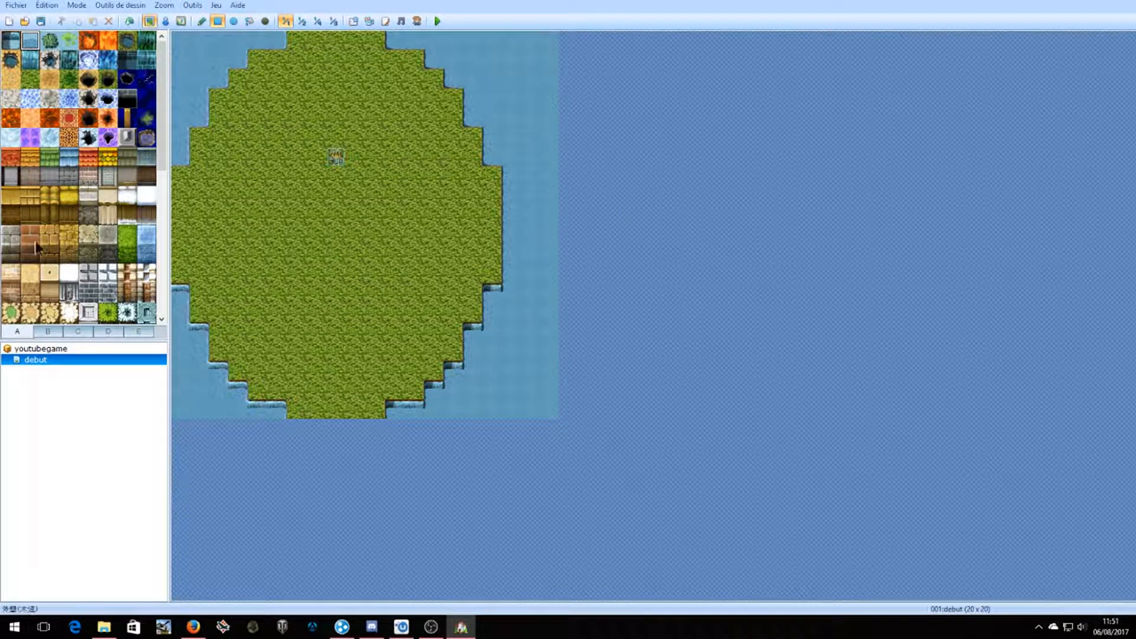
scroll(80, 250, "down", 5)
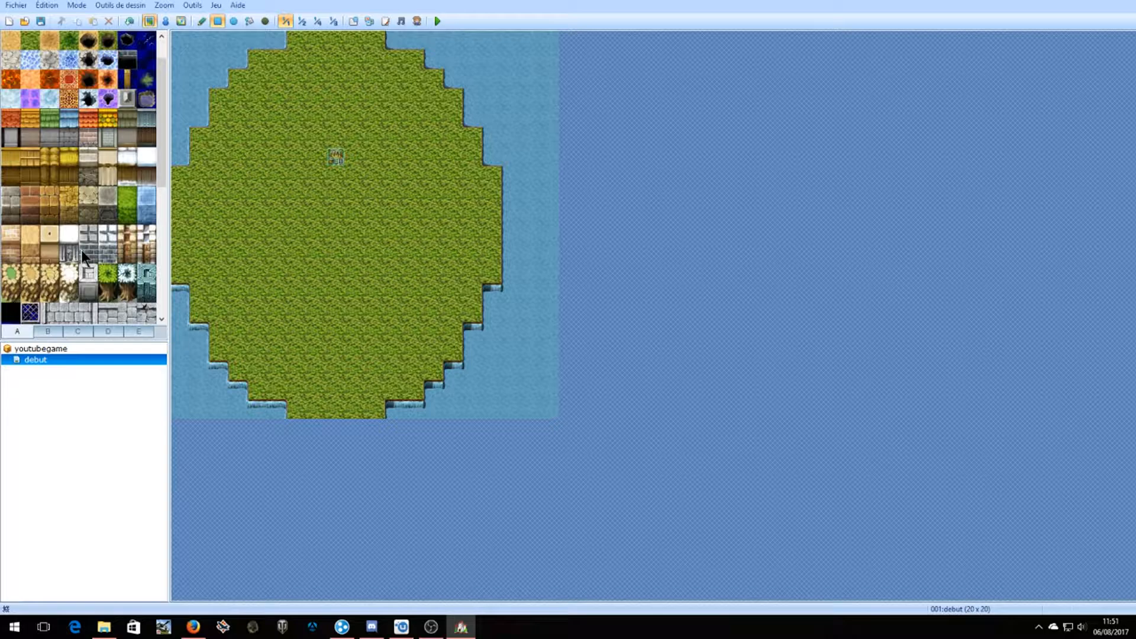
scroll(80, 249, "up", 5)
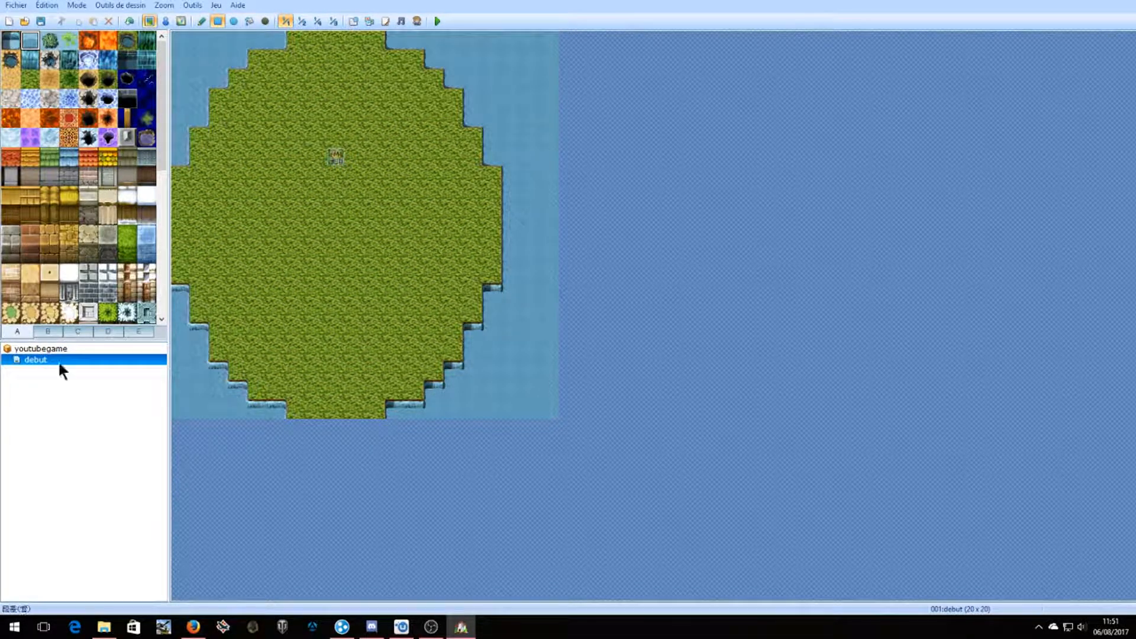
left_click(89, 137)
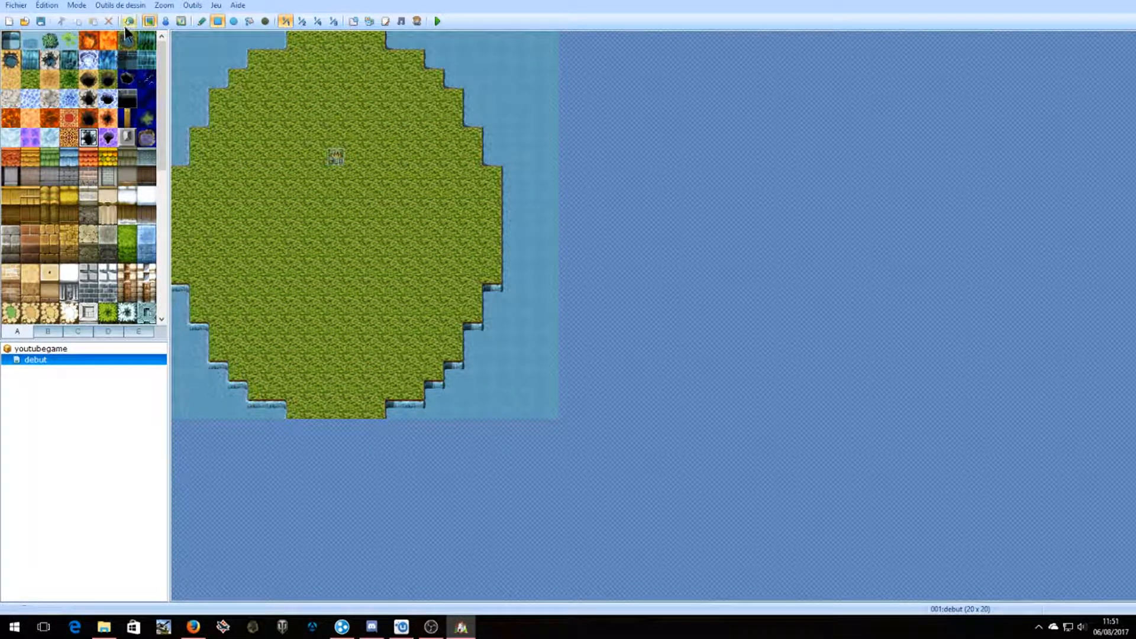
scroll(114, 163, "down", 5)
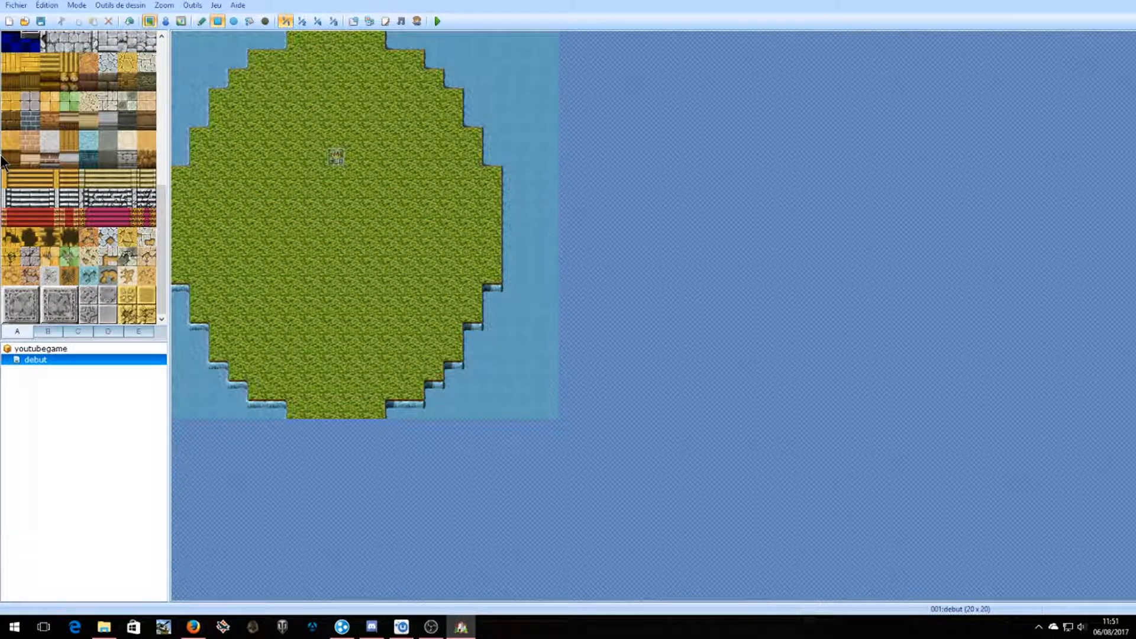
scroll(30, 173, "up", 5)
left_click(31, 197)
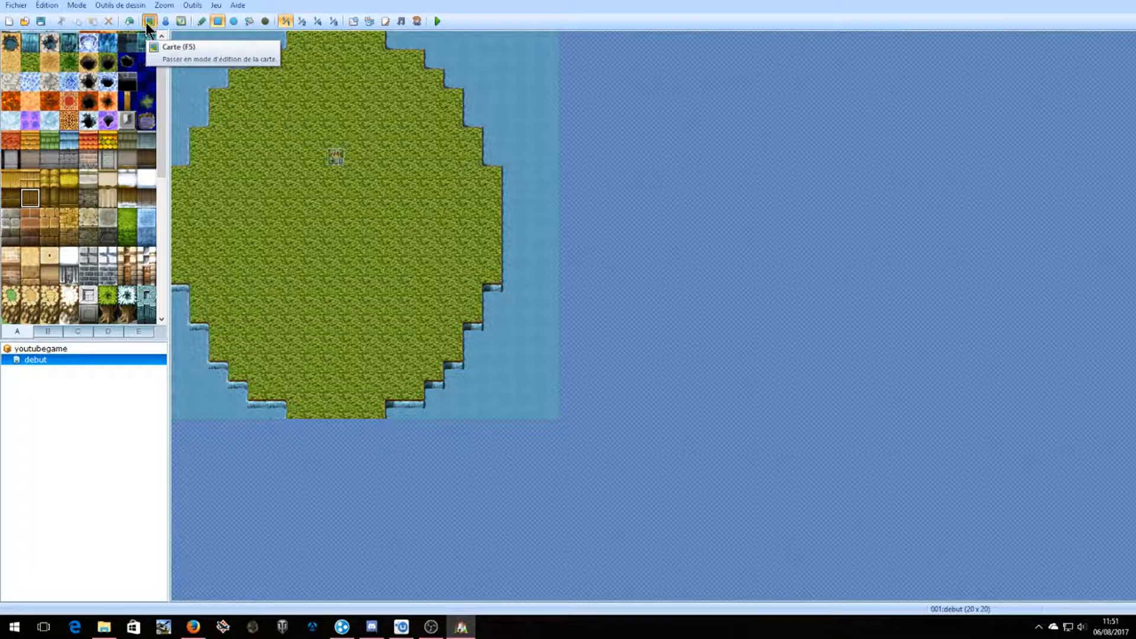
left_click_drag(217, 215, 311, 257)
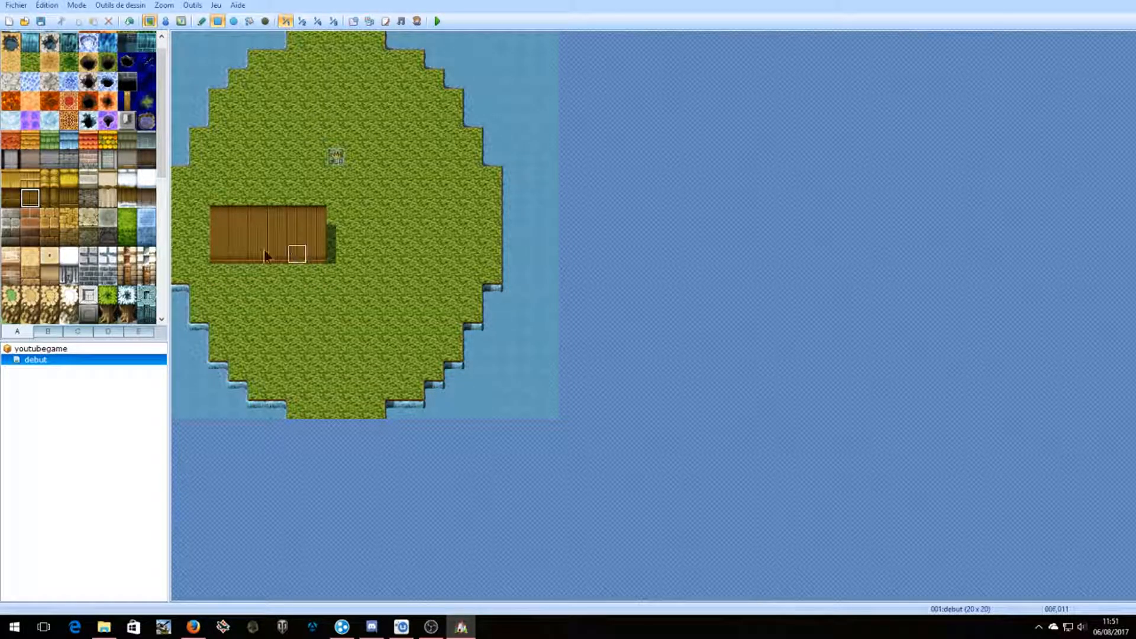
left_click(30, 180)
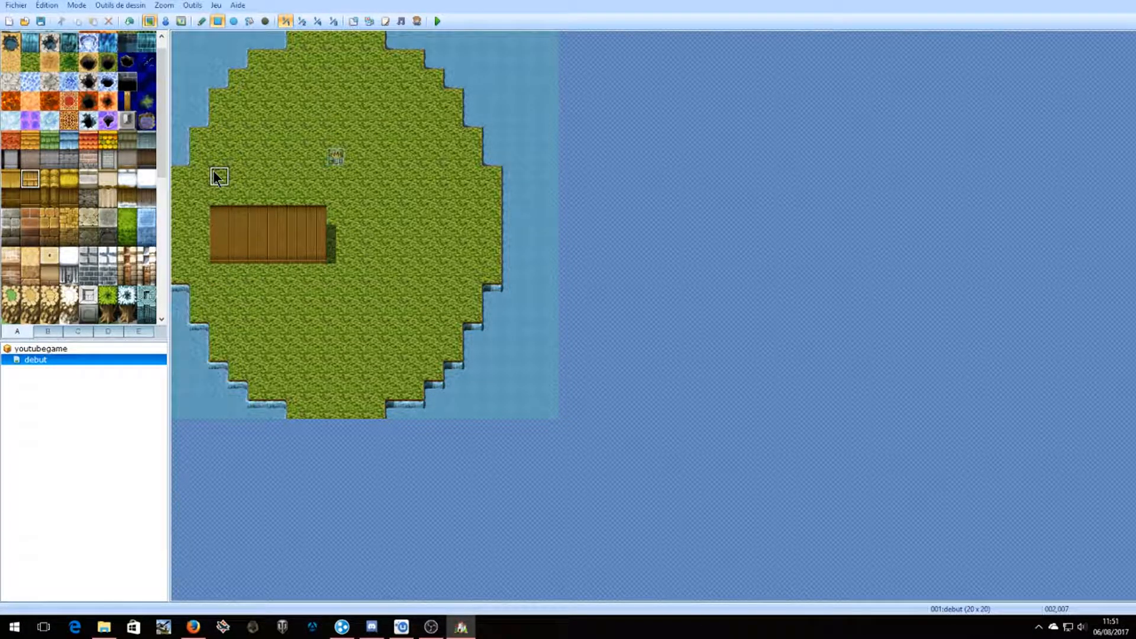
left_click_drag(217, 176, 278, 200)
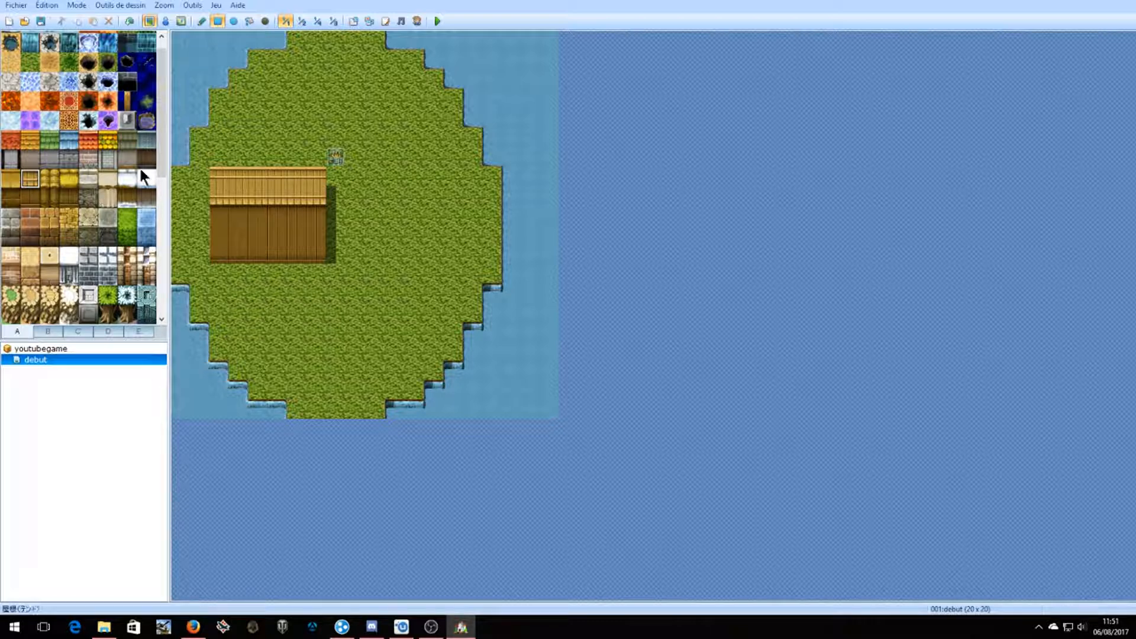
Paint a two-tile-wide black doorway at the base of the house's wooden wall.
scroll(131, 82, "up", 1)
scroll(130, 77, "down", 6)
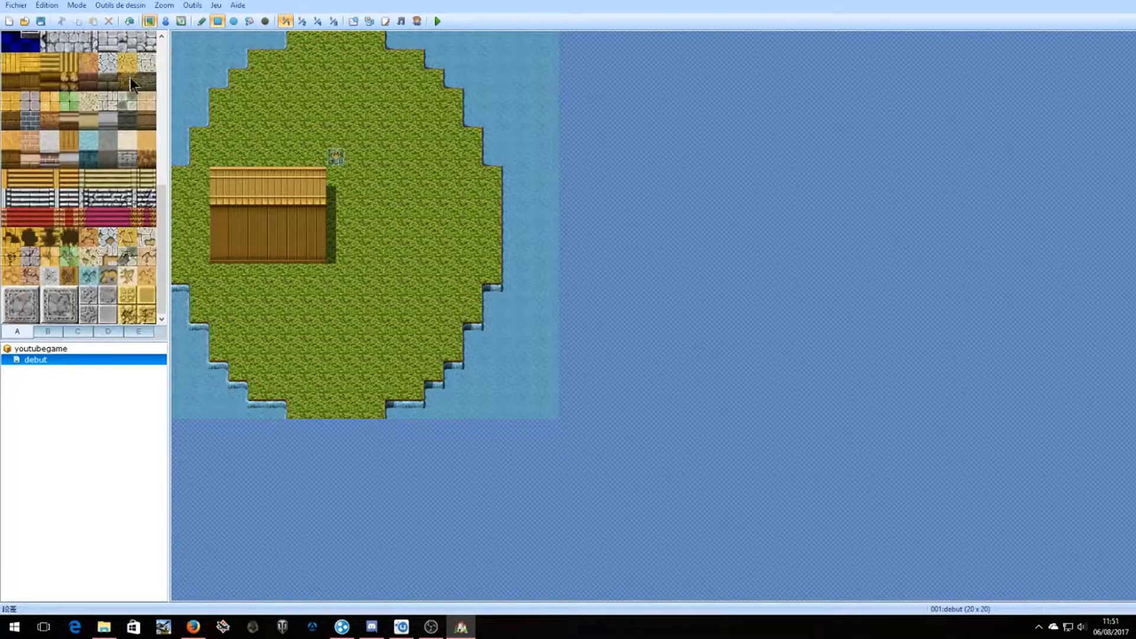
scroll(130, 77, "down", 7)
left_click(10, 102)
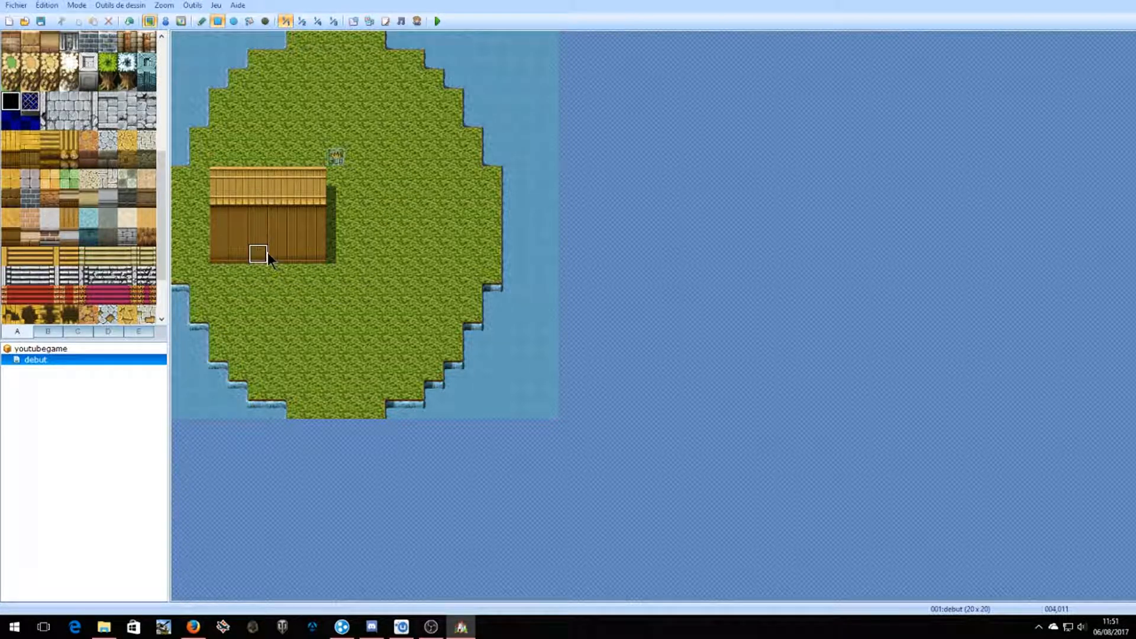
left_click_drag(268, 252, 271, 254)
scroll(108, 142, "up", 12)
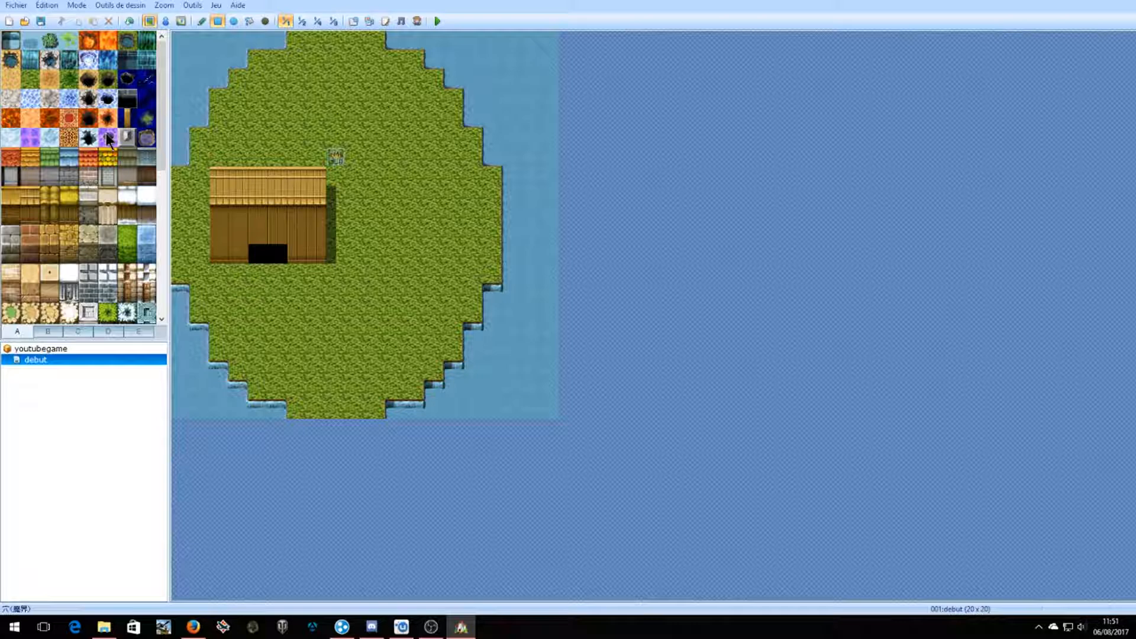
Launch a playtest of the game and lower the youtubegame volume in the Windows volume mixer.
left_click(440, 19)
left_click(539, 331)
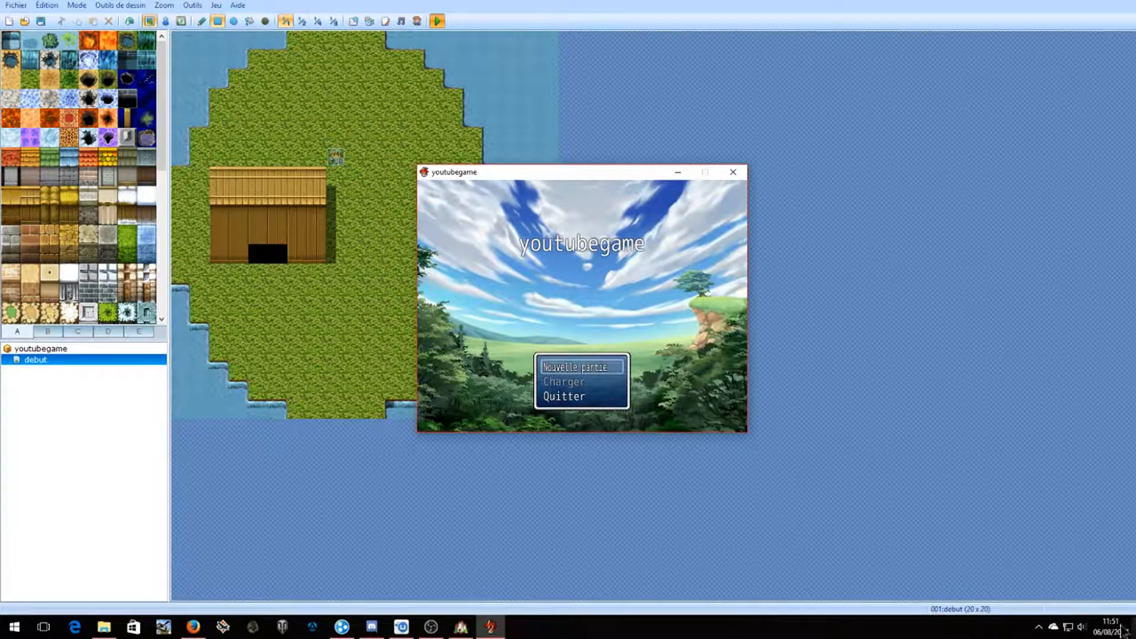
right_click(1081, 627)
left_click(1086, 565)
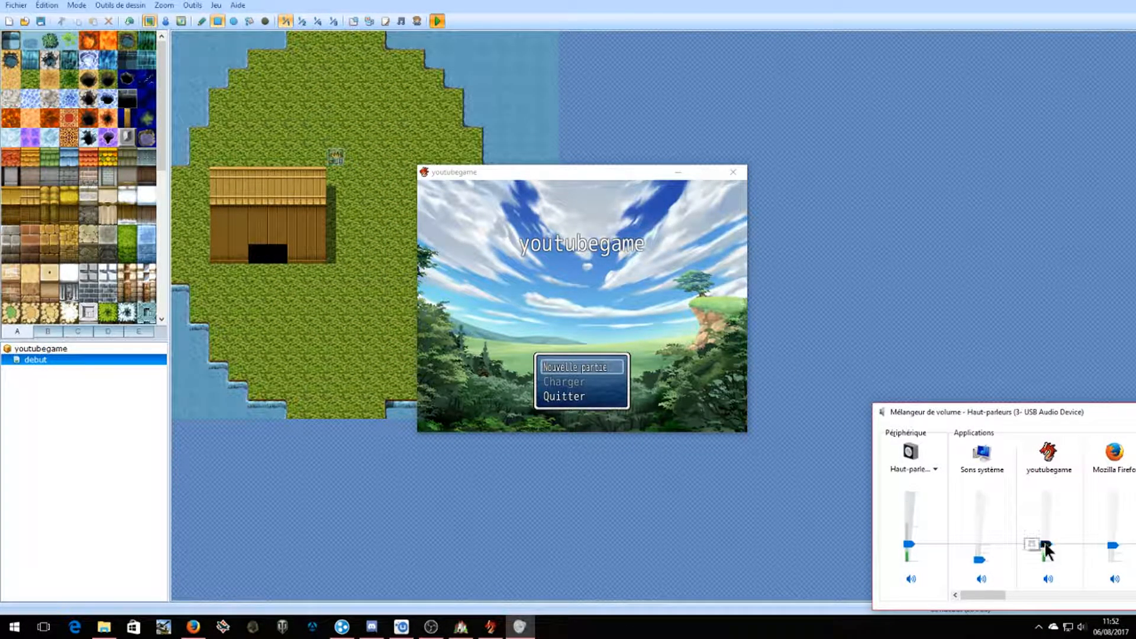
left_click_drag(1046, 546, 1045, 560)
Start a new game in the playtest and walk the hero around to the front of the house.
left_click(603, 367)
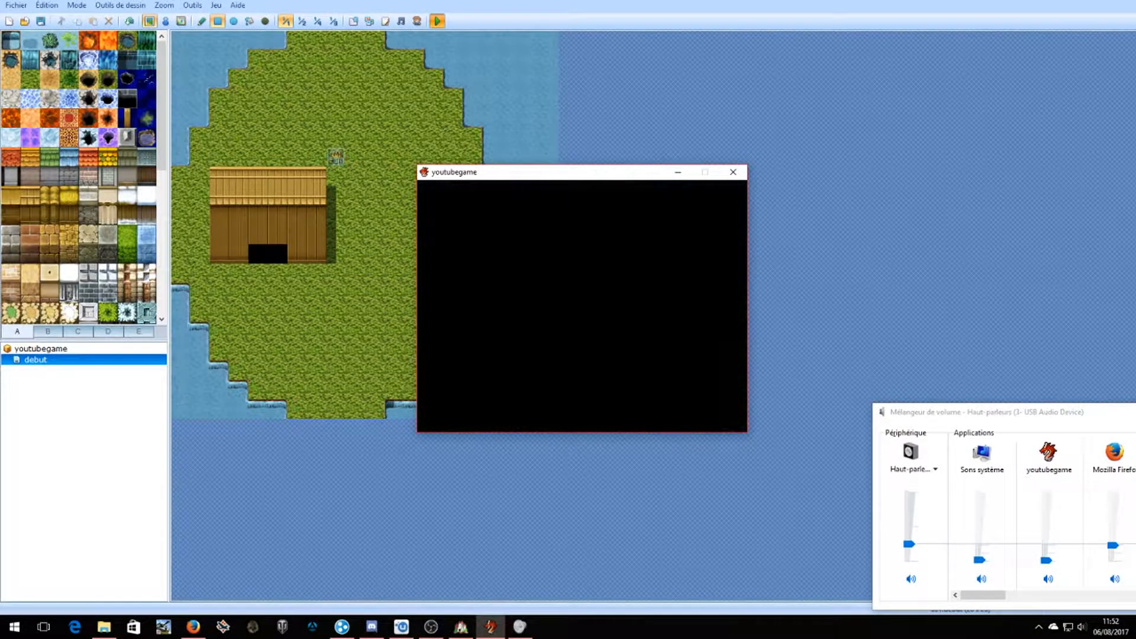
key("shift+Down")
key("shift+Left")
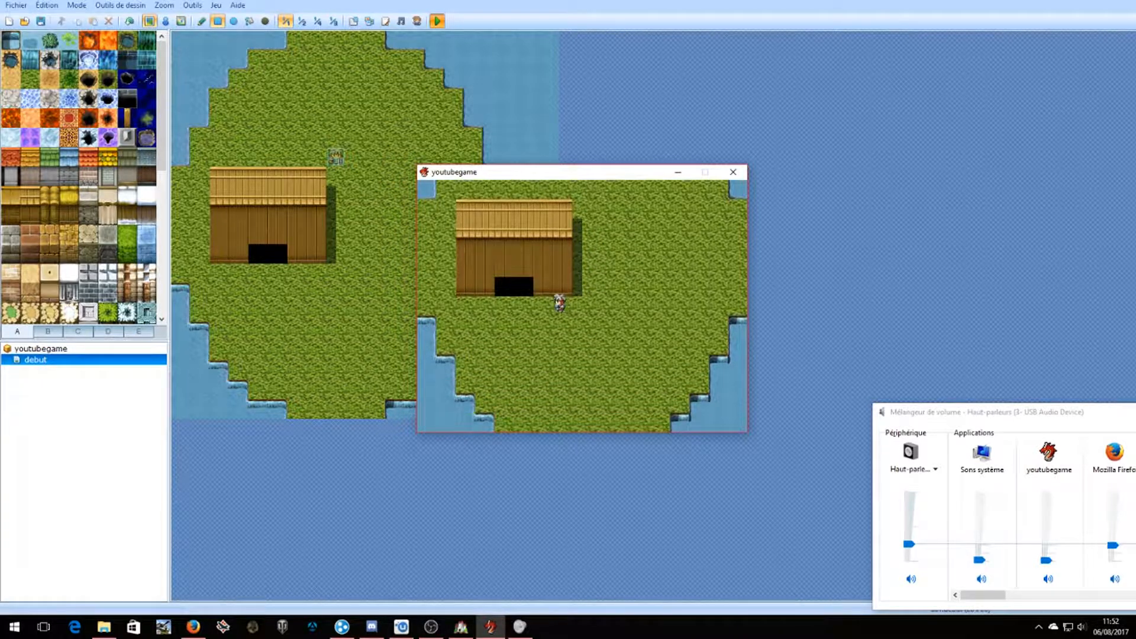
key("Down")
key("Left")
key("Up")
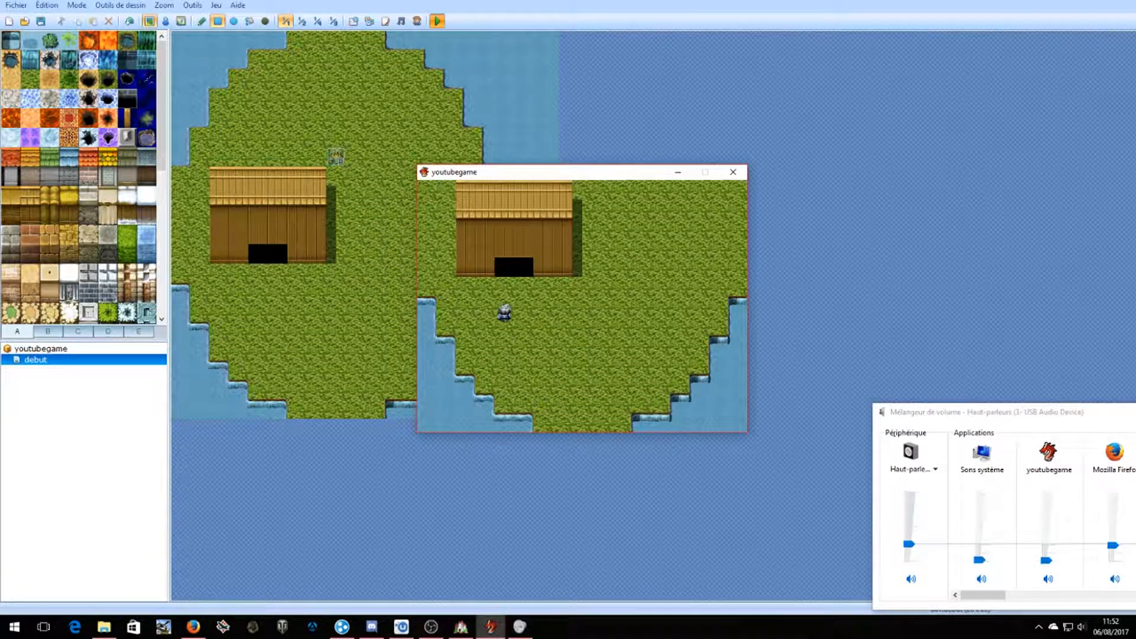
Test walking the hero against the house's black doorway and close the playtest.
key("Up")
key("Right")
key("Down")
key("Left")
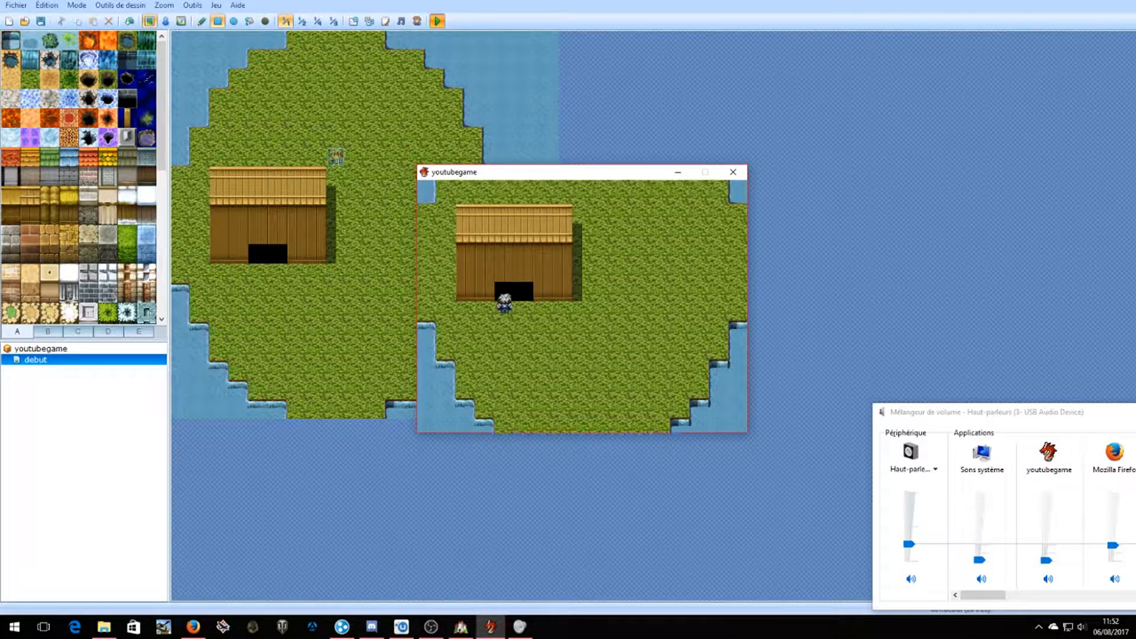
key("Up")
key("Right")
left_click(733, 171)
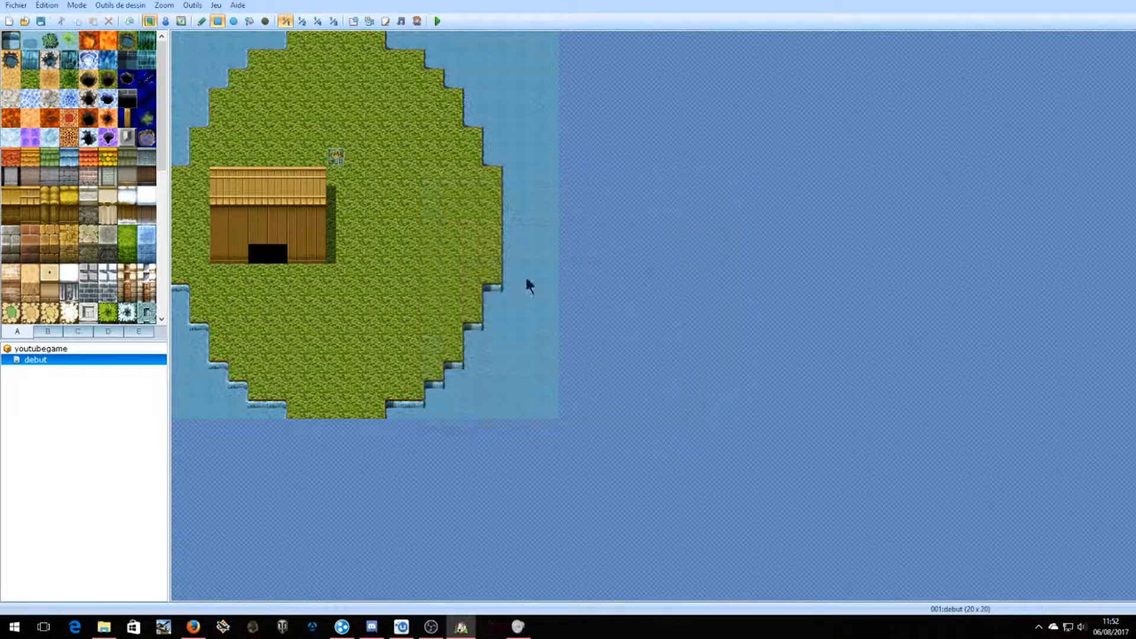
Create a map under debut named maison 1ere, displayed as Maison du sage, using the 003:Intérieur tileset.
right_click(24, 362)
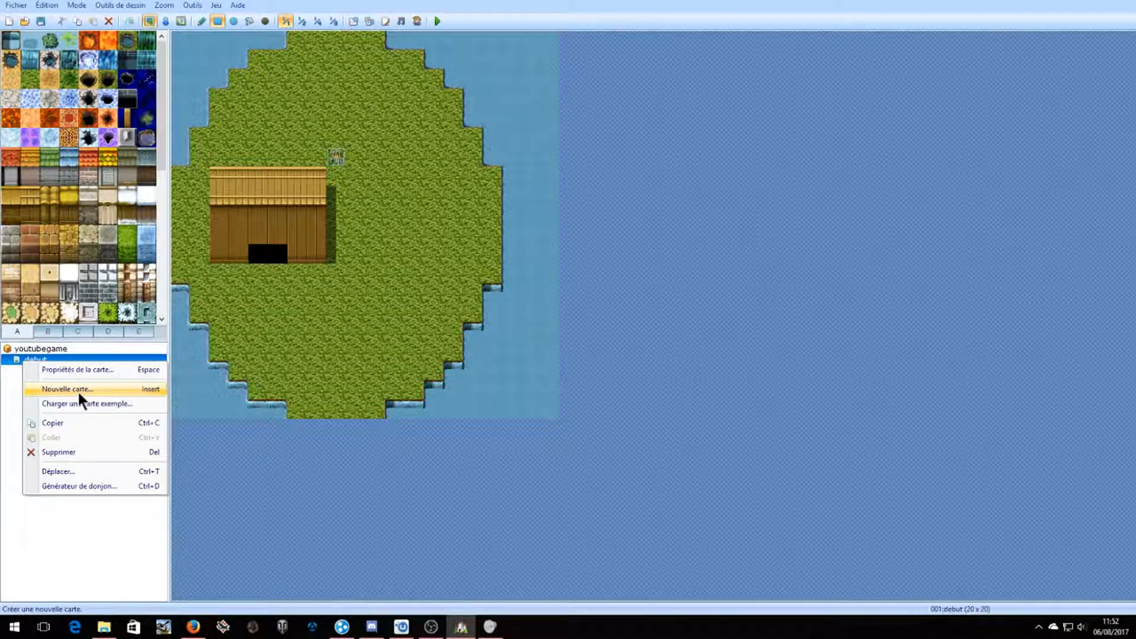
left_click(79, 391)
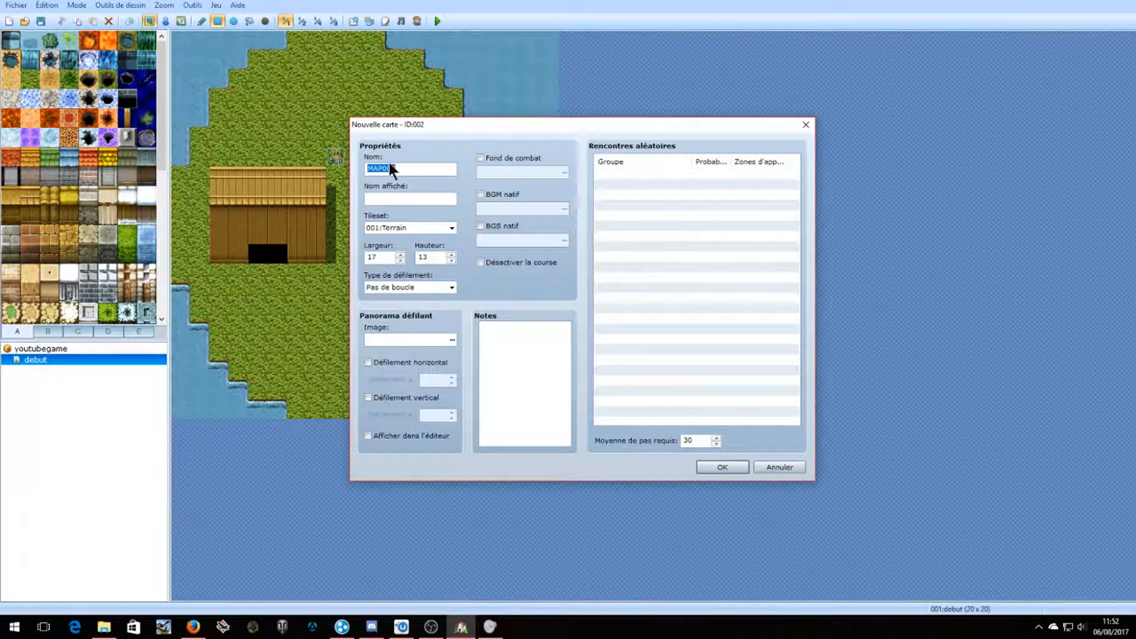
type("maiso")
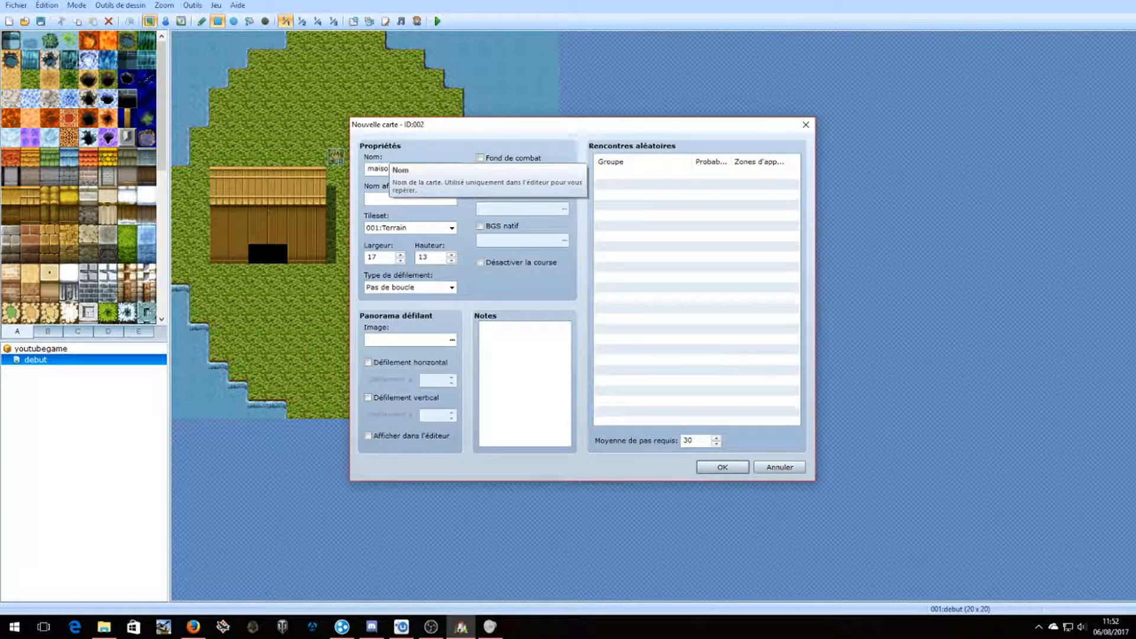
left_click(415, 200)
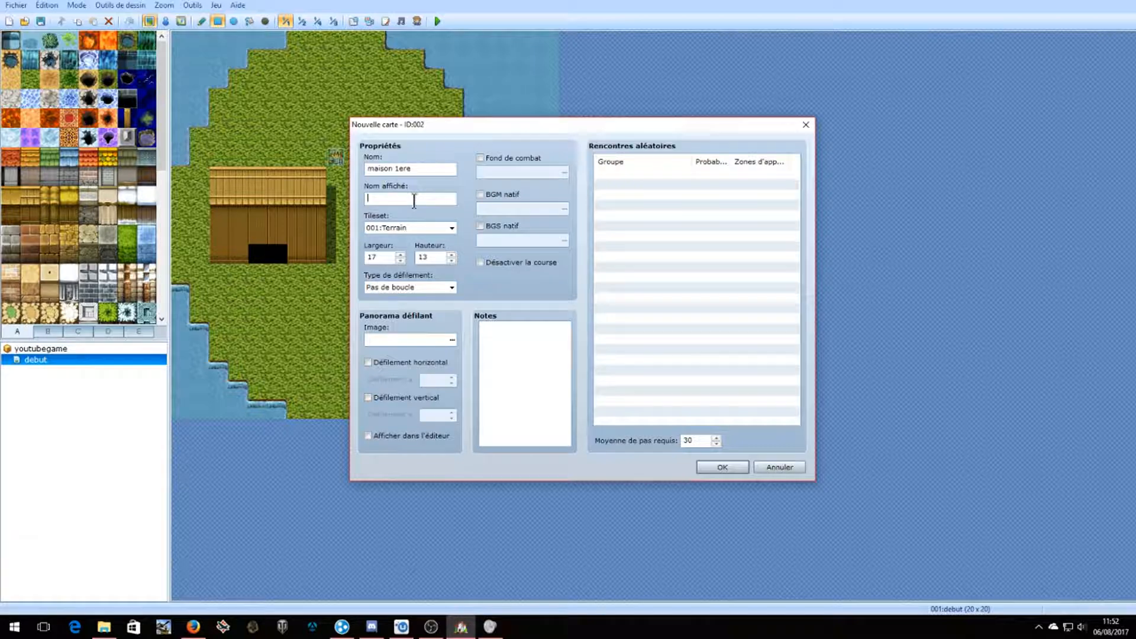
type("Maison du sage")
left_click(452, 228)
left_click(419, 258)
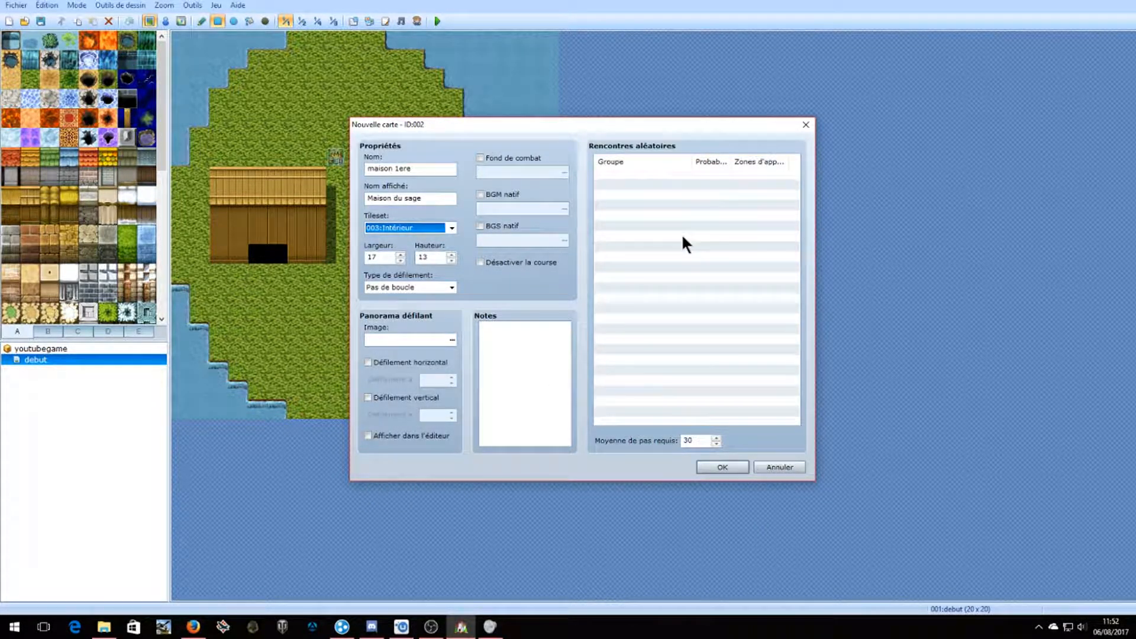
left_click(717, 468)
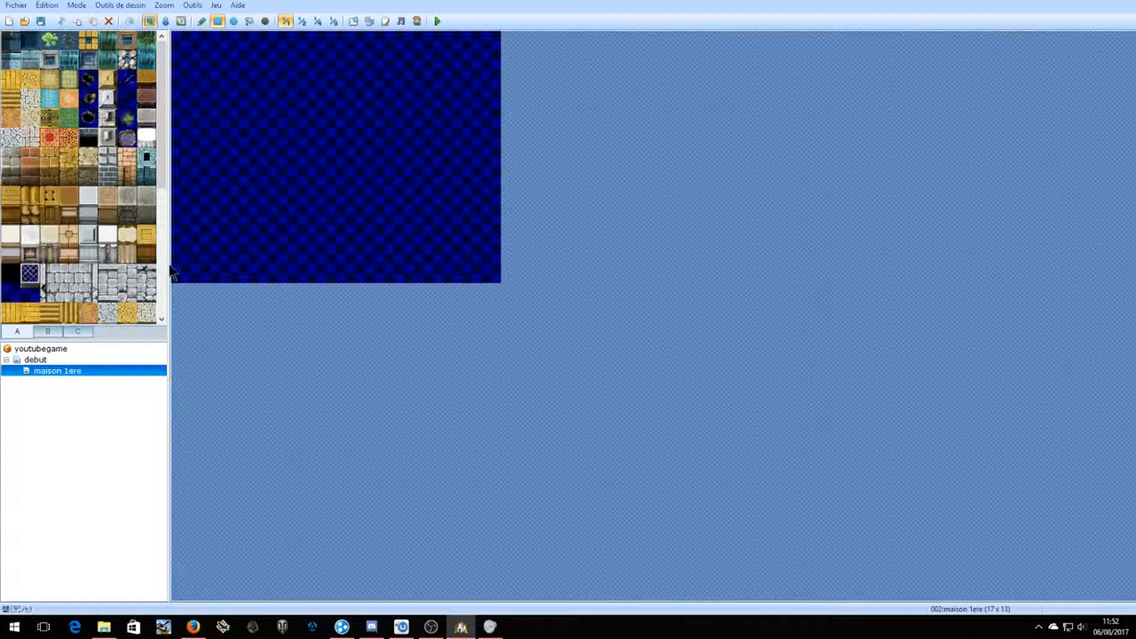
Paint a gold-bordered red carpet 7 by 8 tiles and lay a brown counter strip across its third row.
left_click(56, 136)
left_click(69, 137)
left_click_drag(277, 59, 388, 204)
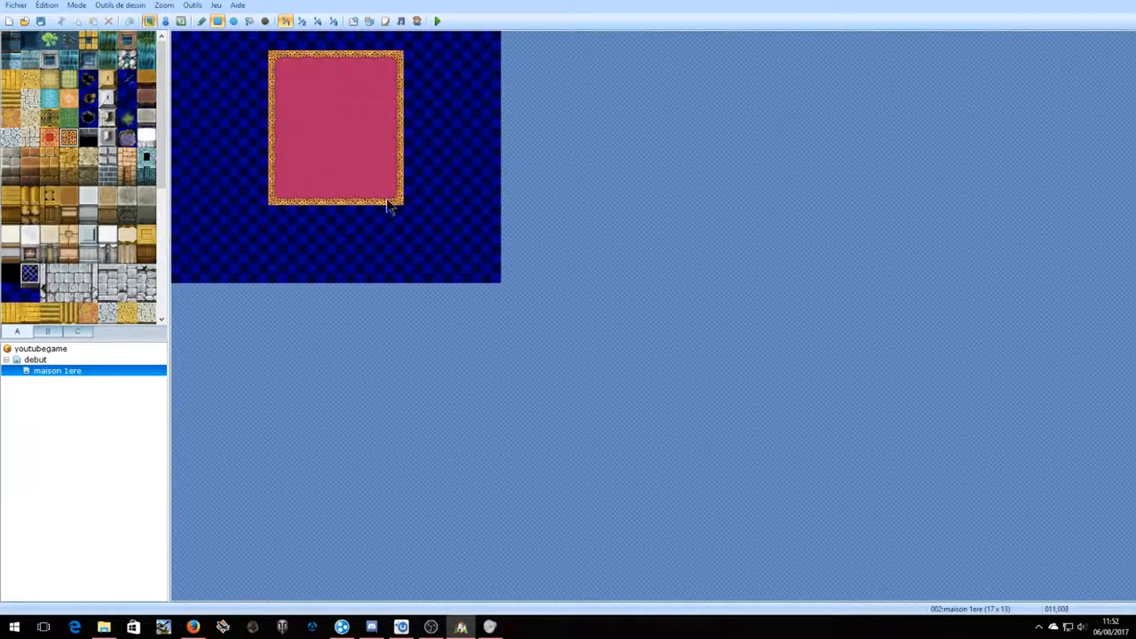
left_click(147, 98)
left_click_drag(286, 101, 413, 105)
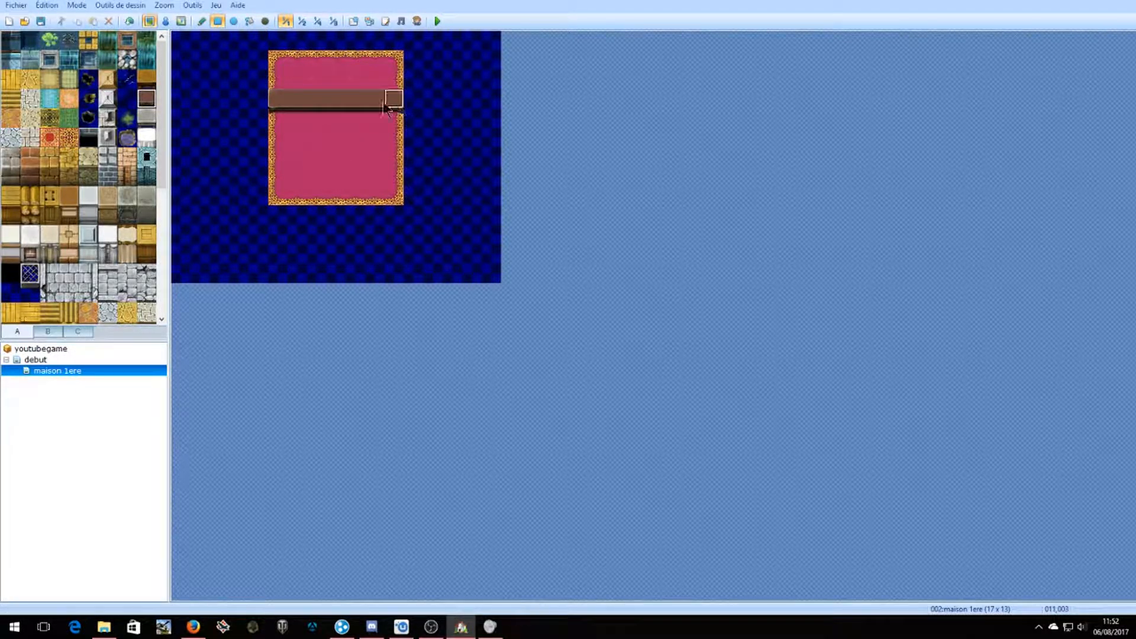
Frame the carpet on all four sides with a one-tile-thick brown wooden wall.
left_click(26, 101)
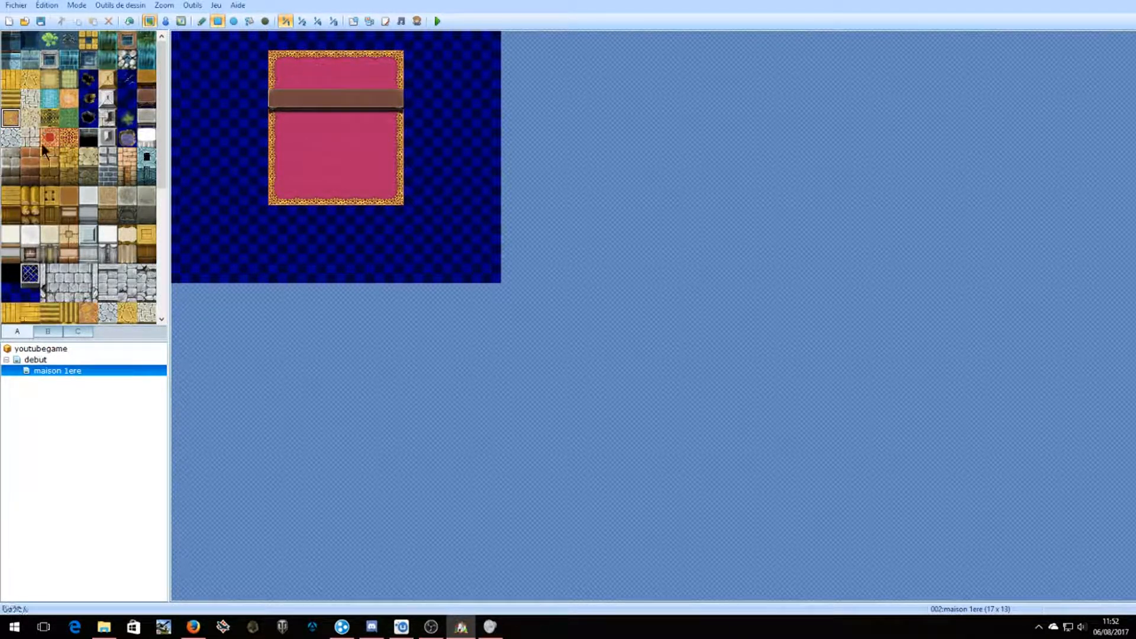
left_click(30, 214)
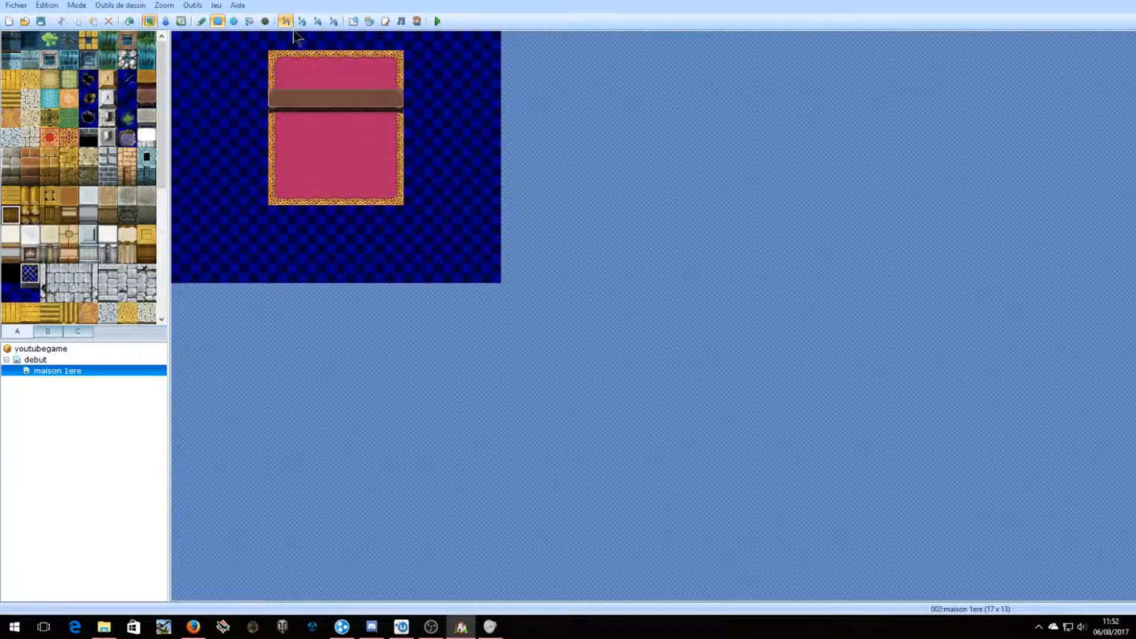
left_click_drag(277, 40, 397, 47)
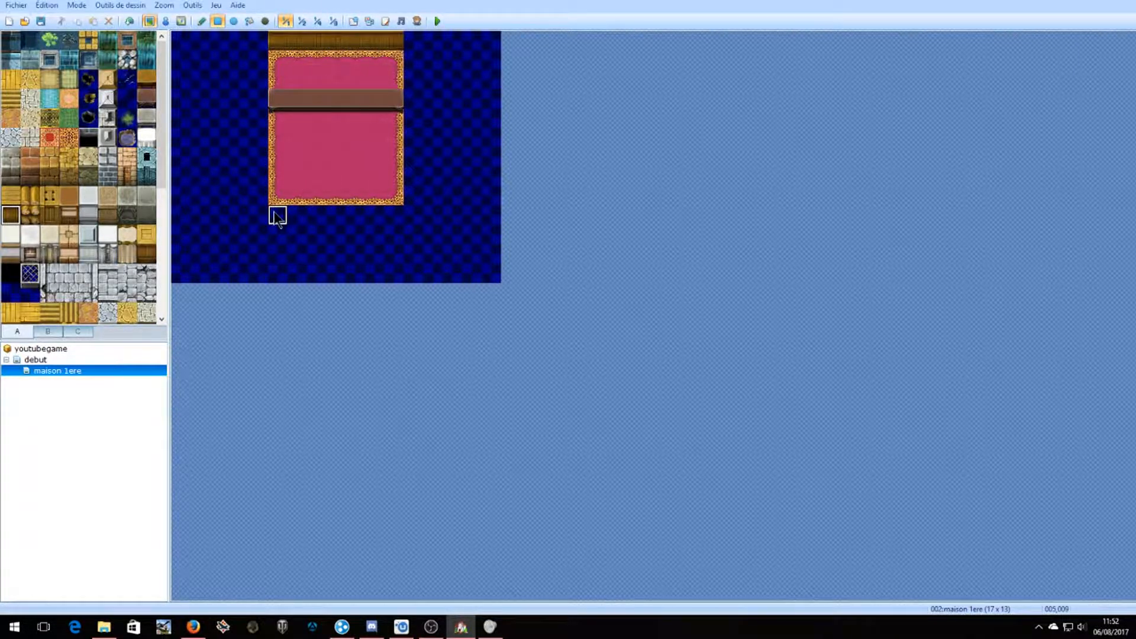
left_click_drag(276, 215, 385, 217)
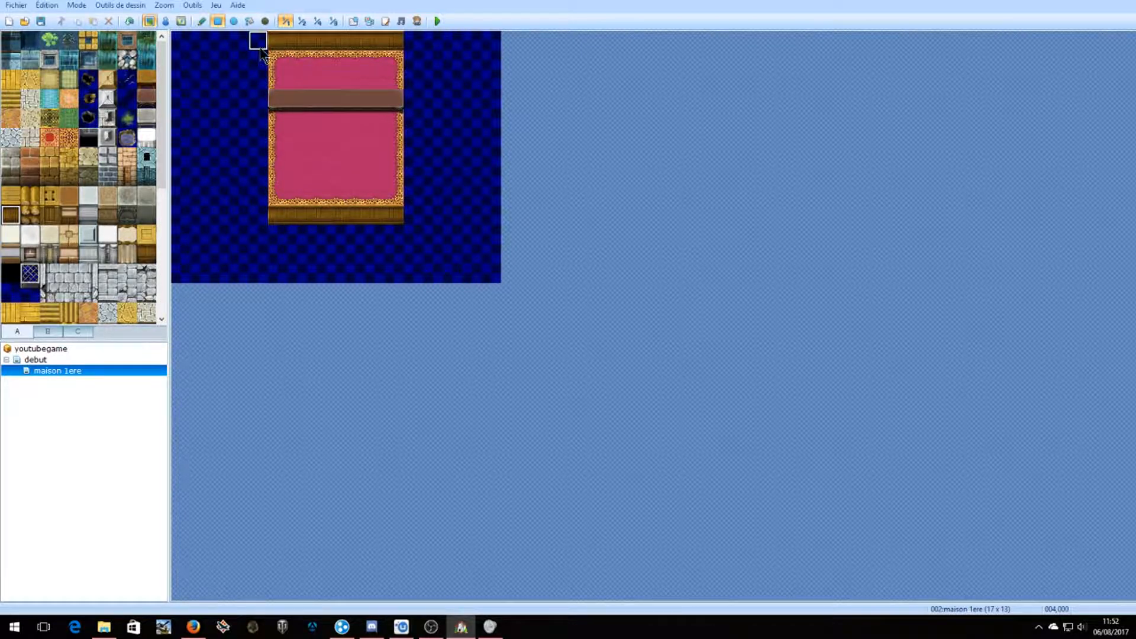
left_click_drag(256, 37, 258, 133)
left_click_drag(257, 177, 255, 214)
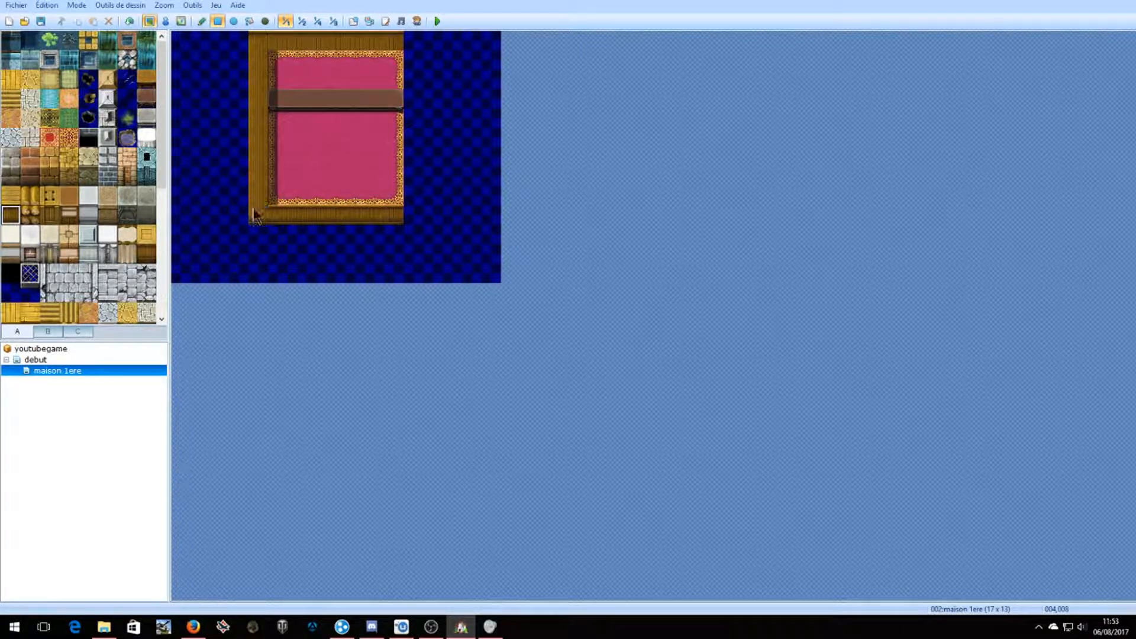
left_click_drag(414, 38, 420, 218)
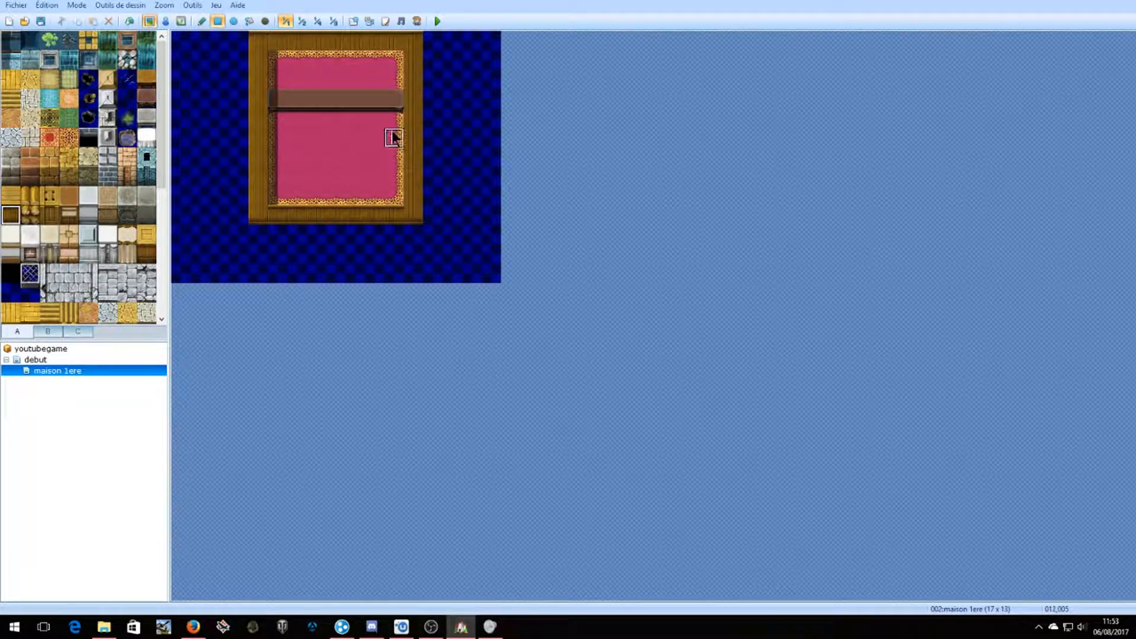
Paint grey-white wall faces, nine tiles wide, along the room's upper and lower edges.
left_click(75, 298)
left_click(34, 271)
left_click(10, 253)
left_click_drag(257, 40, 409, 44)
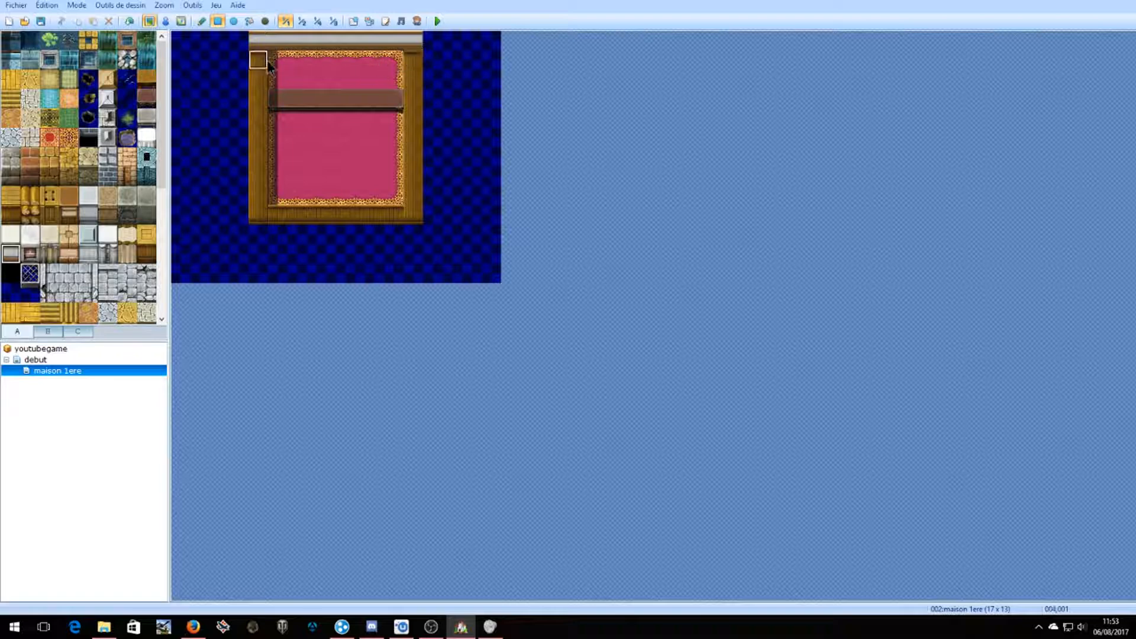
mouse_move(257, 215)
left_mouse_down()
mouse_move(325, 228)
mouse_move(410, 222)
left_mouse_up()
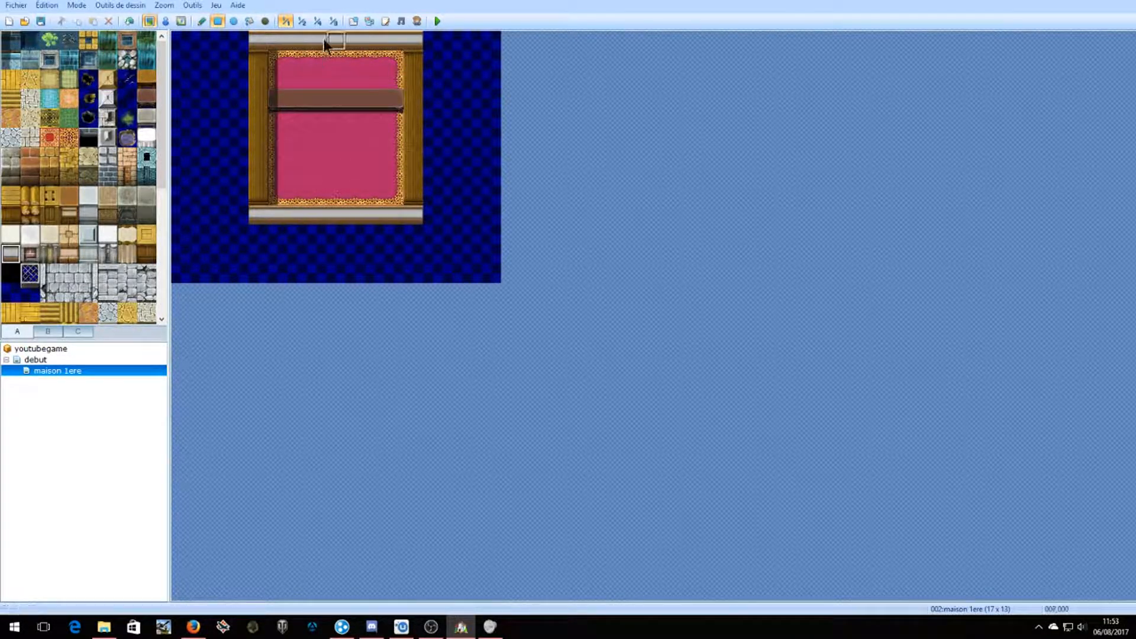
Paint cream wall tops down both sides of the room and across the row just above the lower wall face.
left_click(12, 234)
left_click_drag(258, 58, 251, 173)
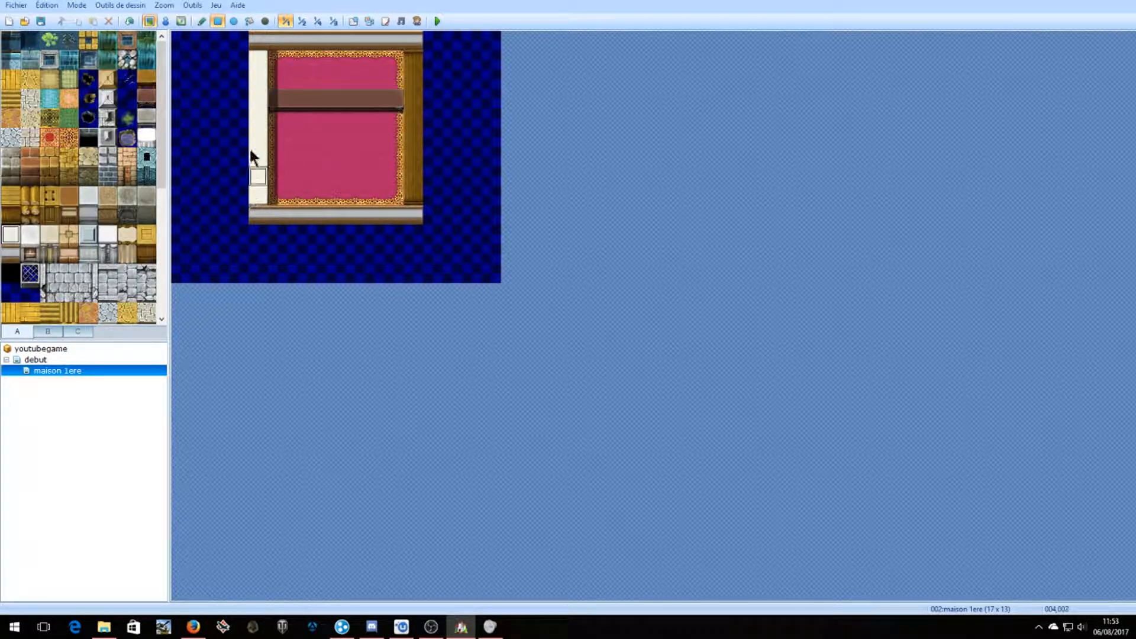
left_click(258, 40)
mouse_move(409, 37)
left_mouse_down()
mouse_move(425, 214)
mouse_move(416, 203)
left_mouse_up()
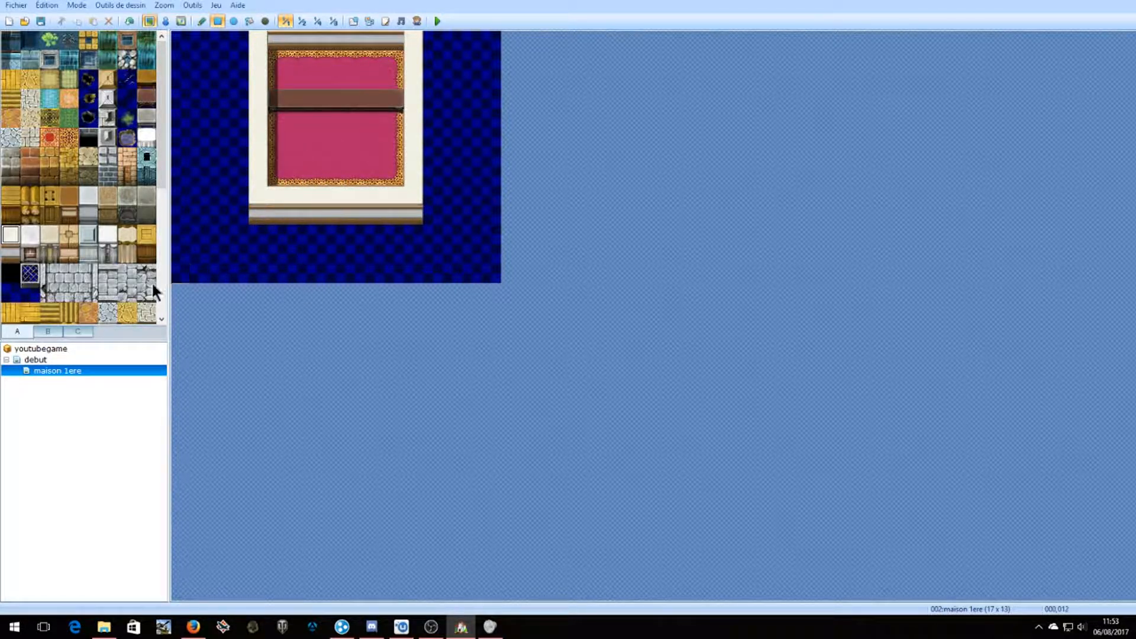
Cut a one-tile-wide carpeted exit through the middle of the room's lower wall.
left_click(10, 273)
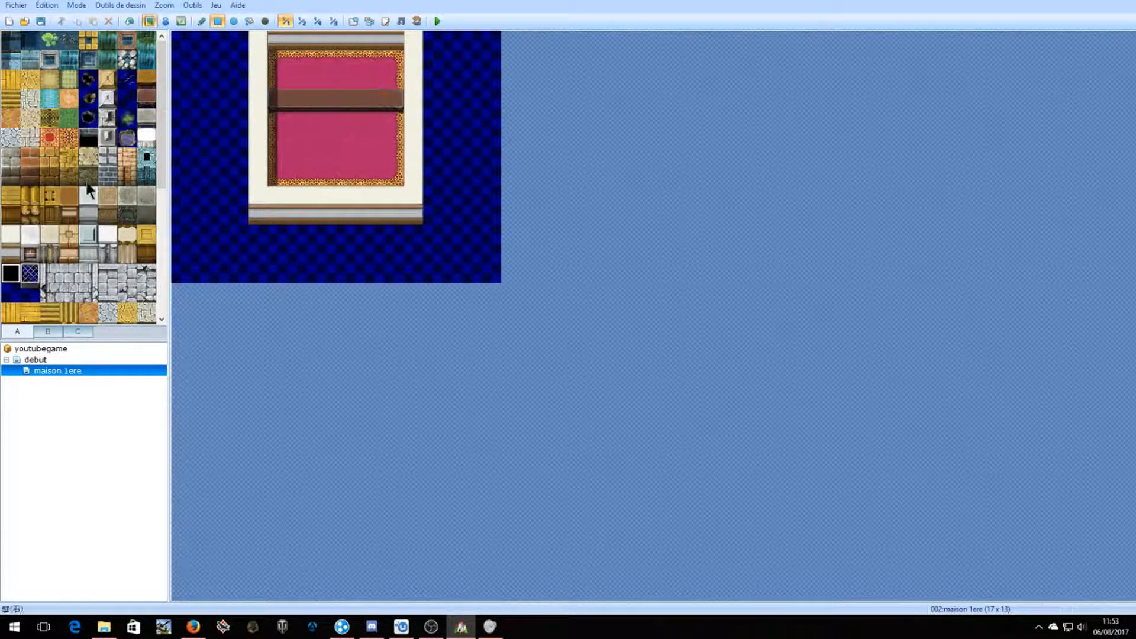
left_click(338, 193)
left_click(335, 215)
left_click_drag(332, 177, 331, 203)
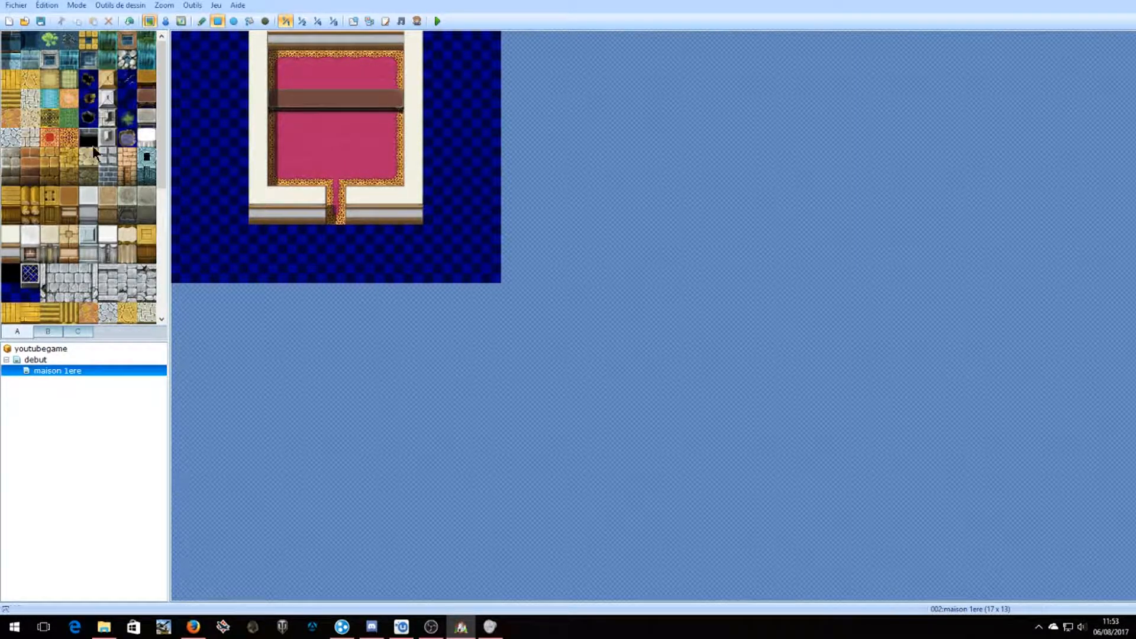
Add a quick teleport event on the exit's lowest tile leading to debut (005,012), in front of the house, with direction Inchangée.
left_click(160, 22)
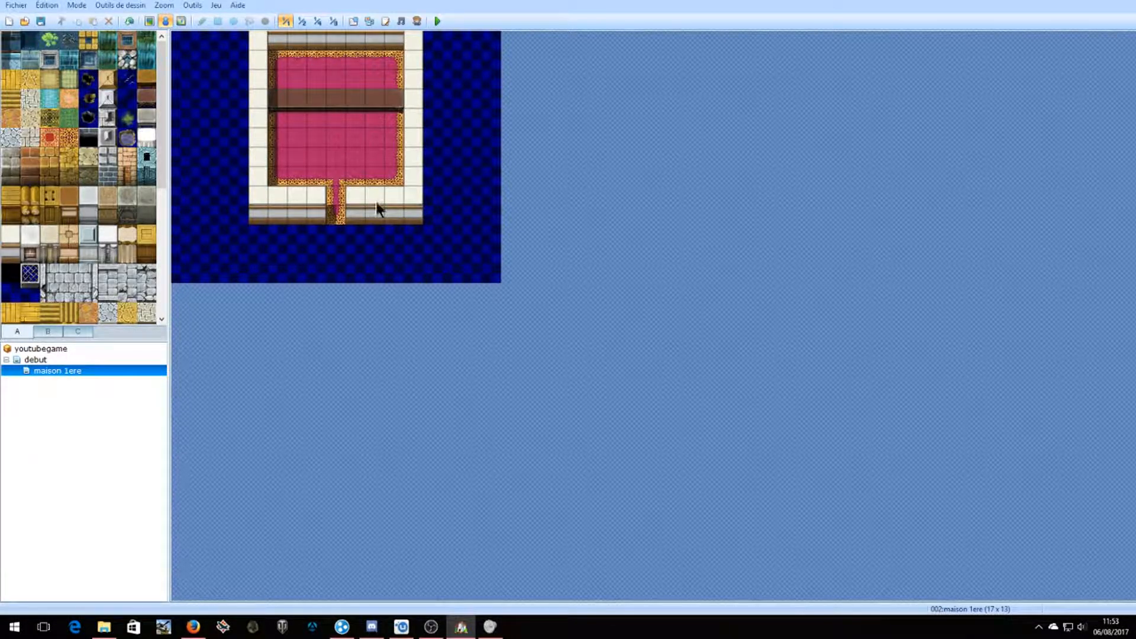
right_click(331, 214)
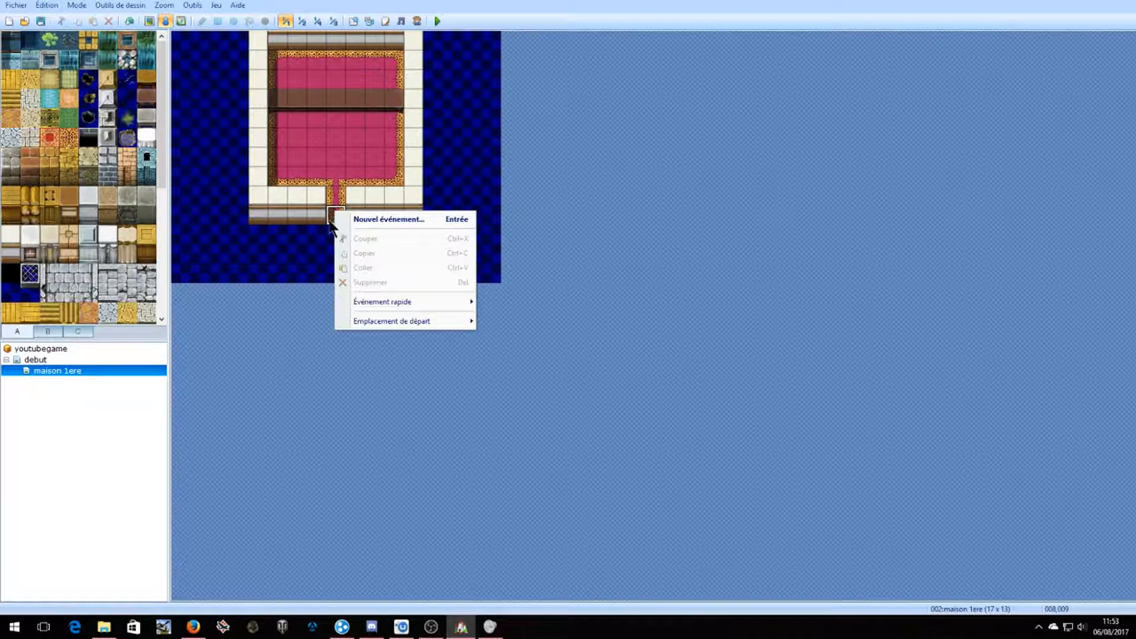
mouse_move(372, 297)
left_click(487, 303)
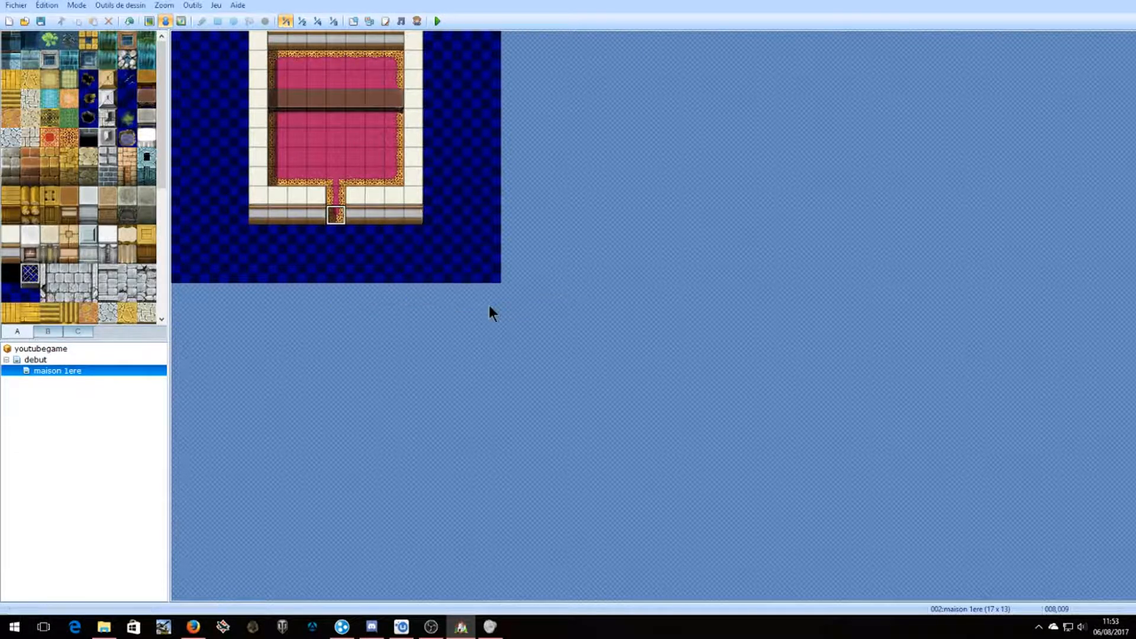
left_click(644, 287)
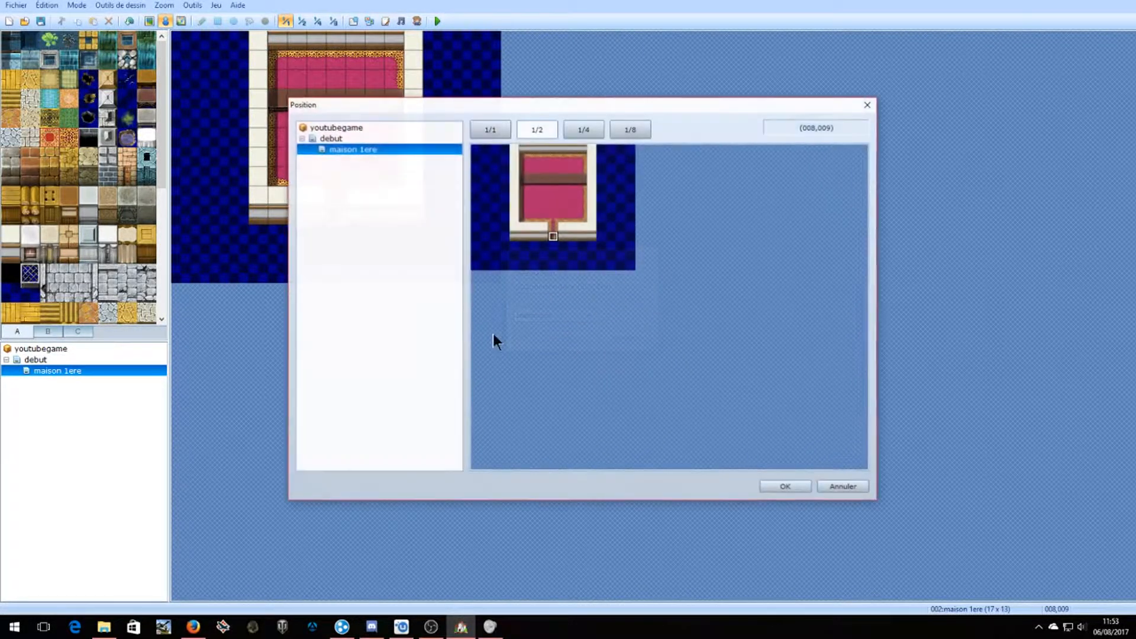
left_click(386, 138)
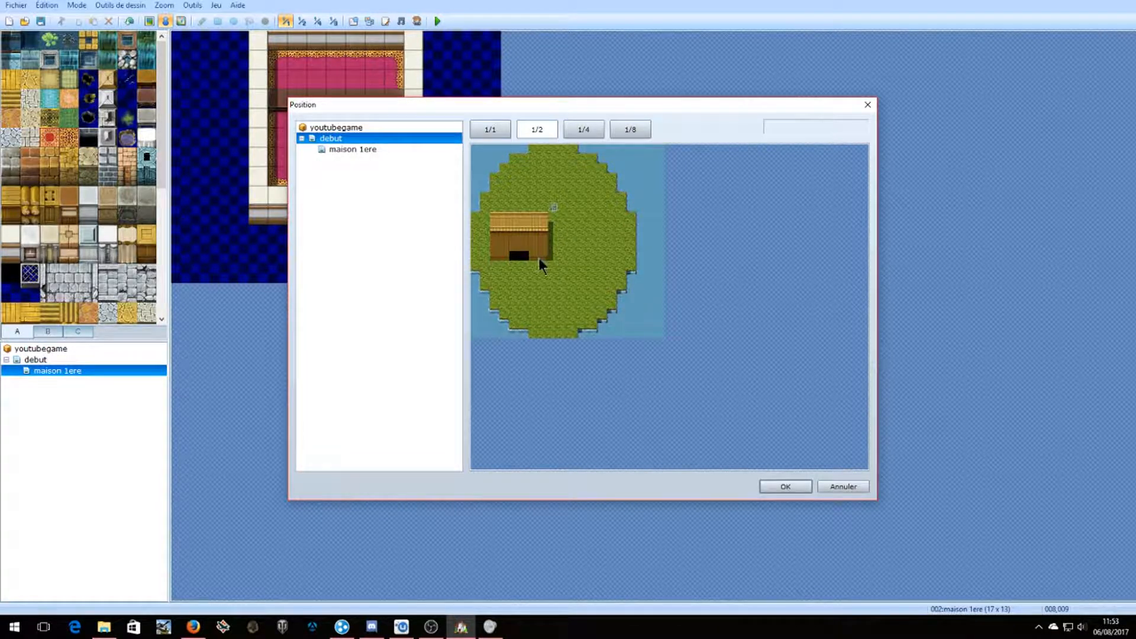
left_click(524, 265)
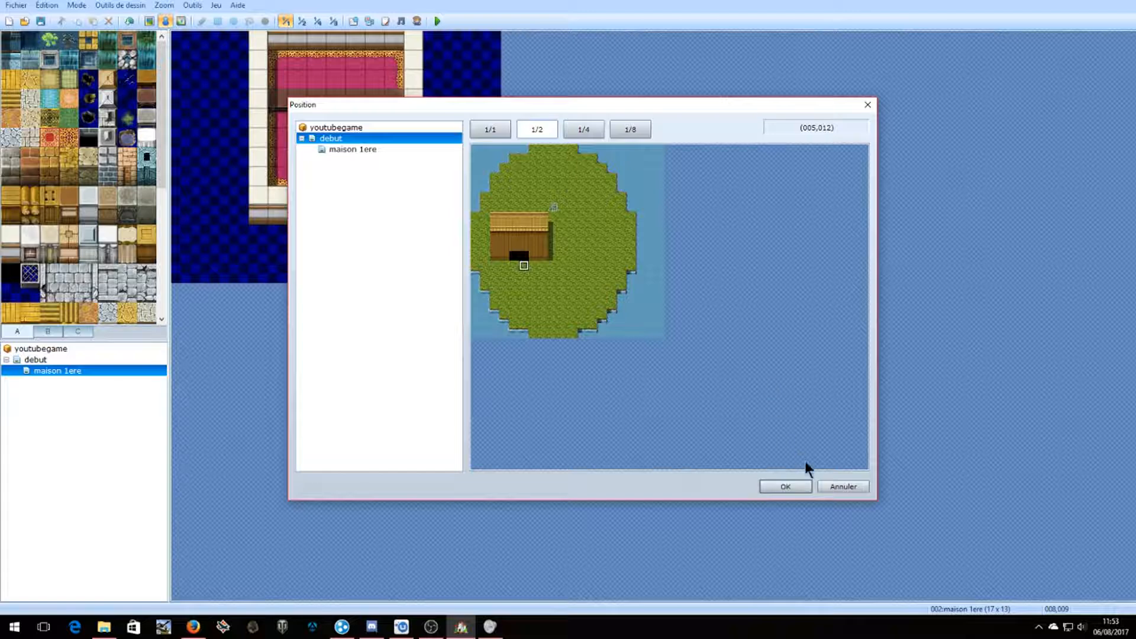
left_click(786, 486)
left_click(546, 337)
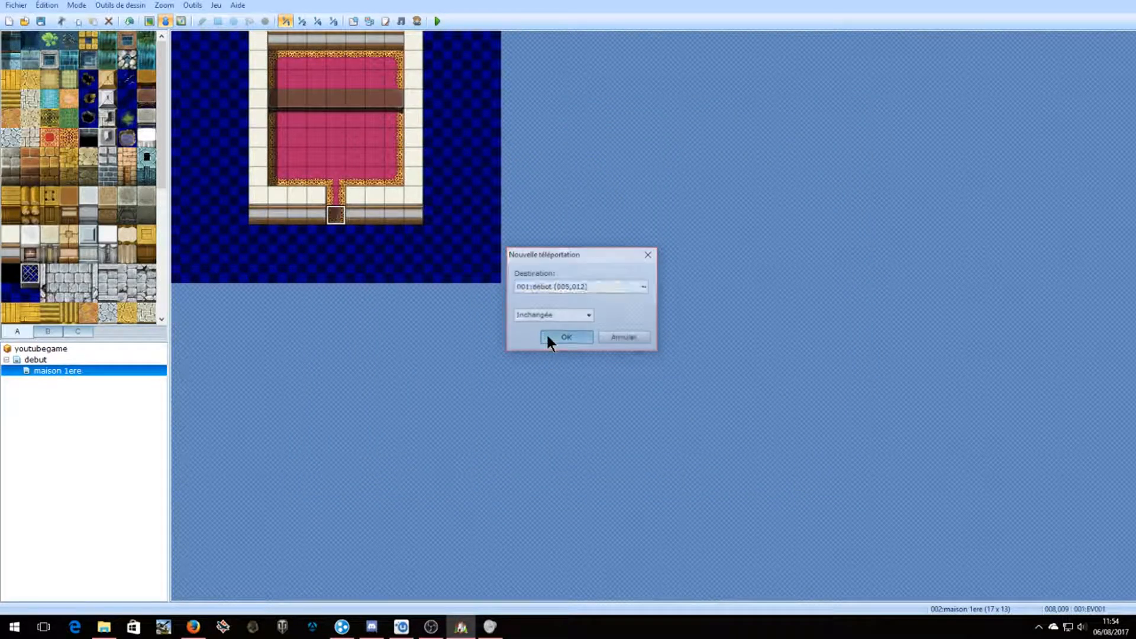
On the debut map, place a quick door event on the doorway's left tile with the plain brown wooden door from !Door1.
left_click(49, 361)
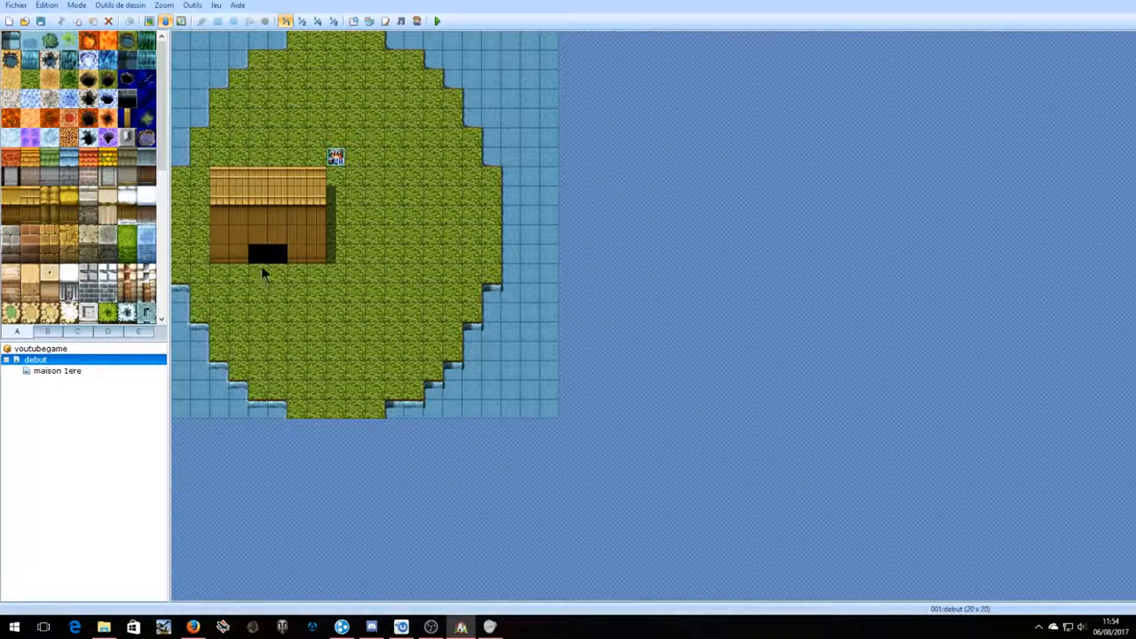
right_click(259, 254)
mouse_move(306, 345)
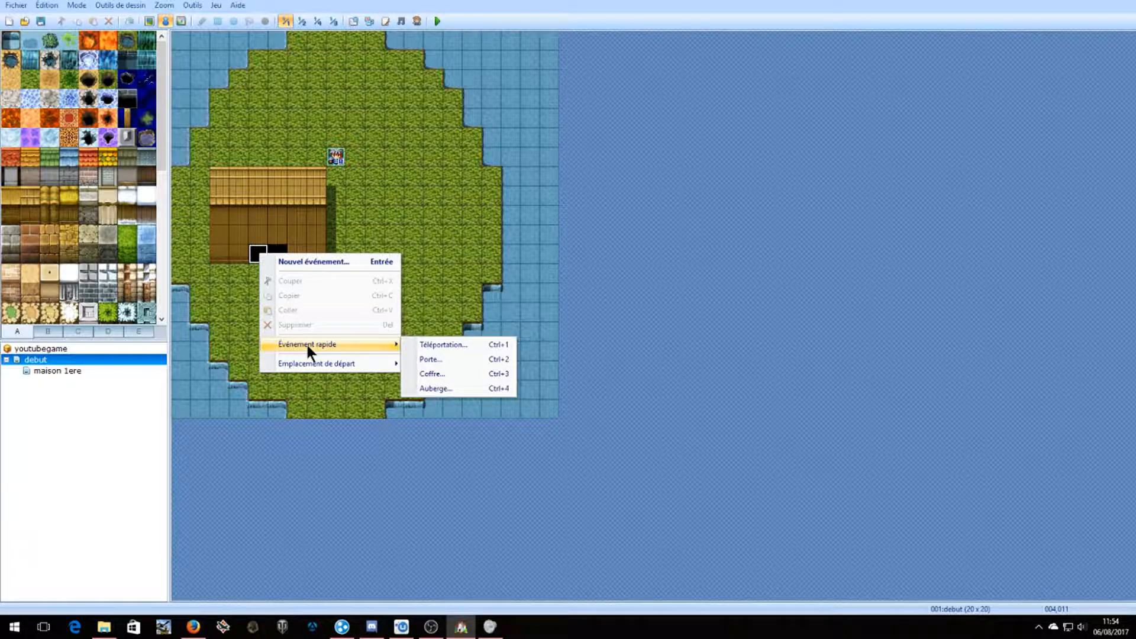
left_click(458, 358)
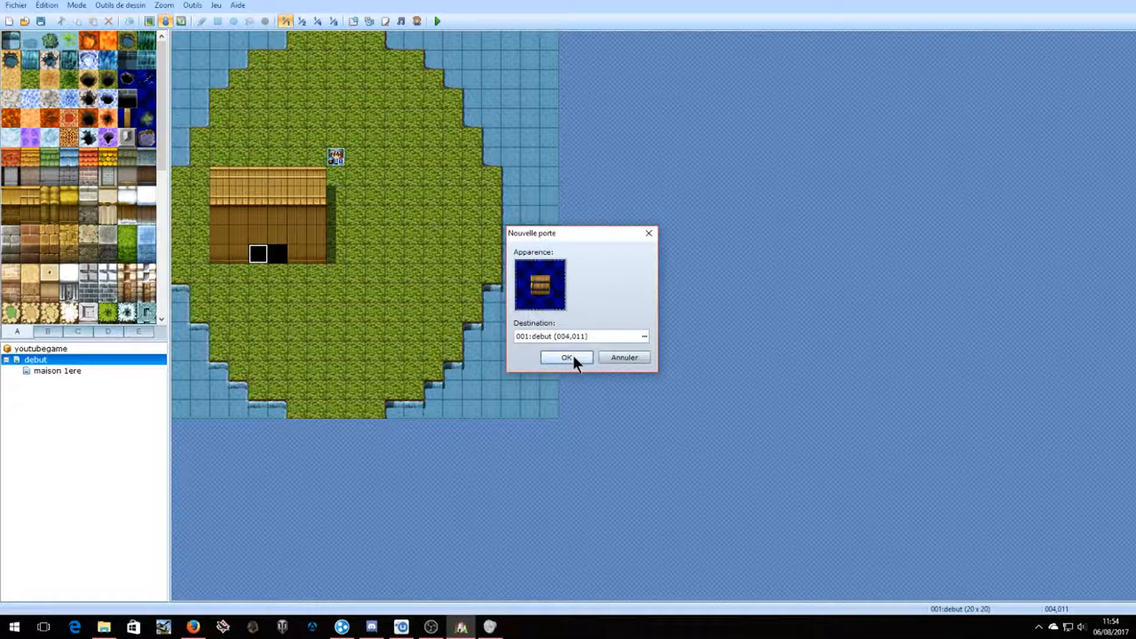
double_click(530, 289)
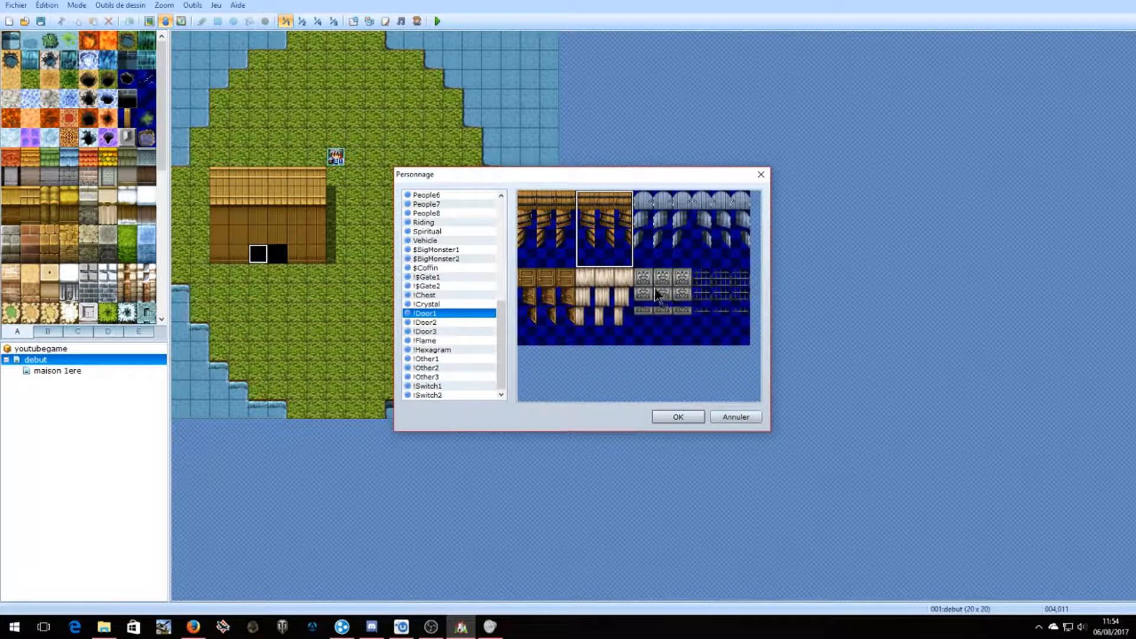
left_click(549, 301)
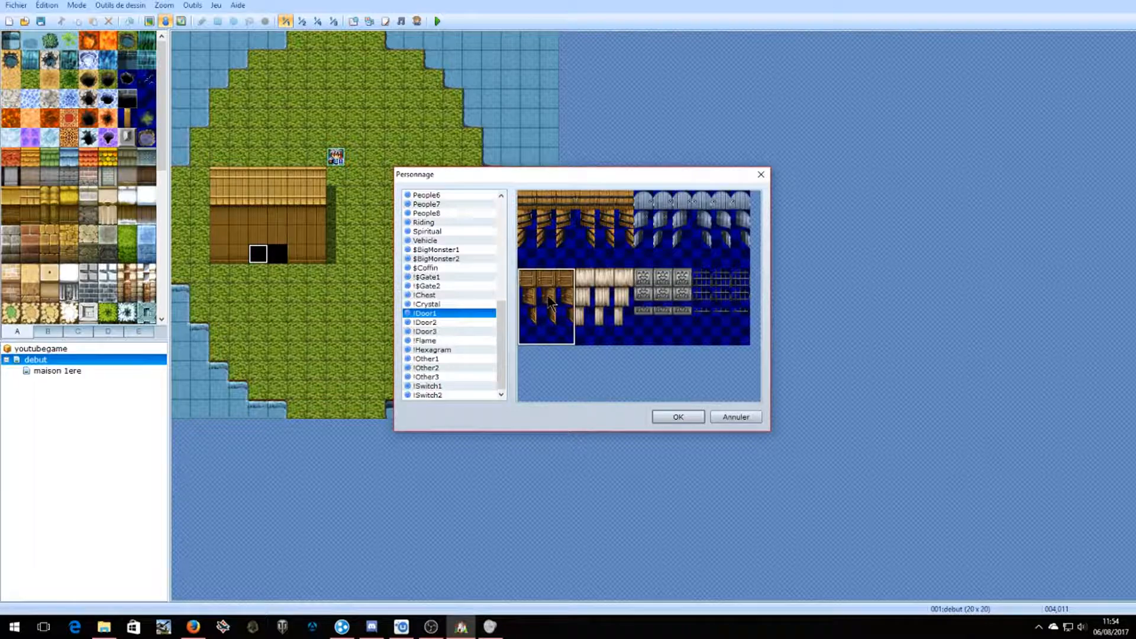
left_click(674, 416)
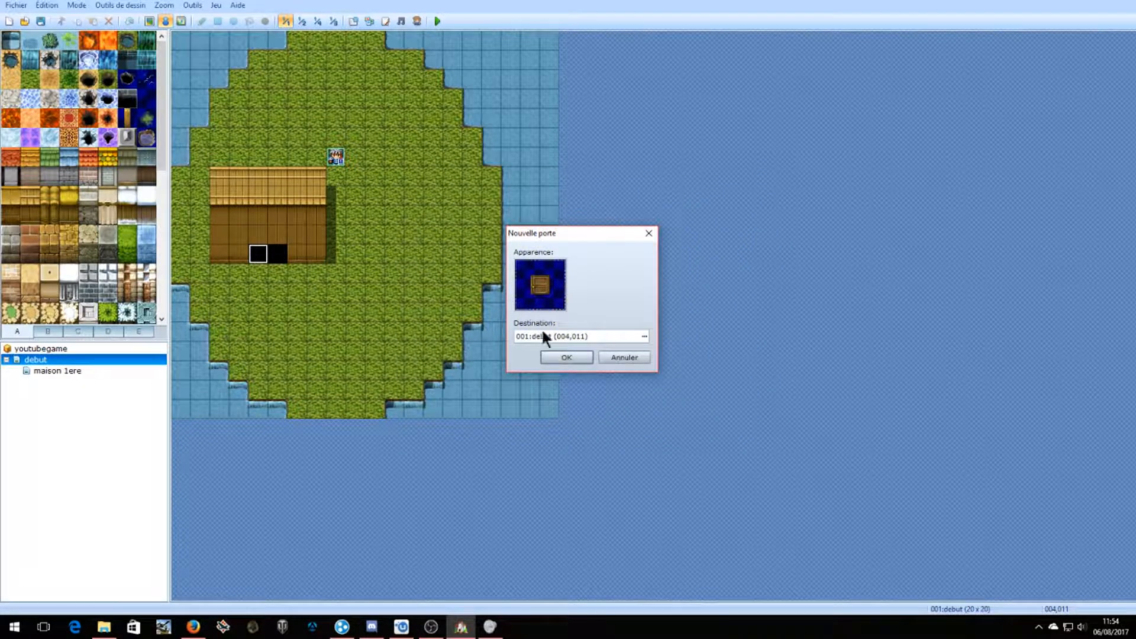
left_click(573, 357)
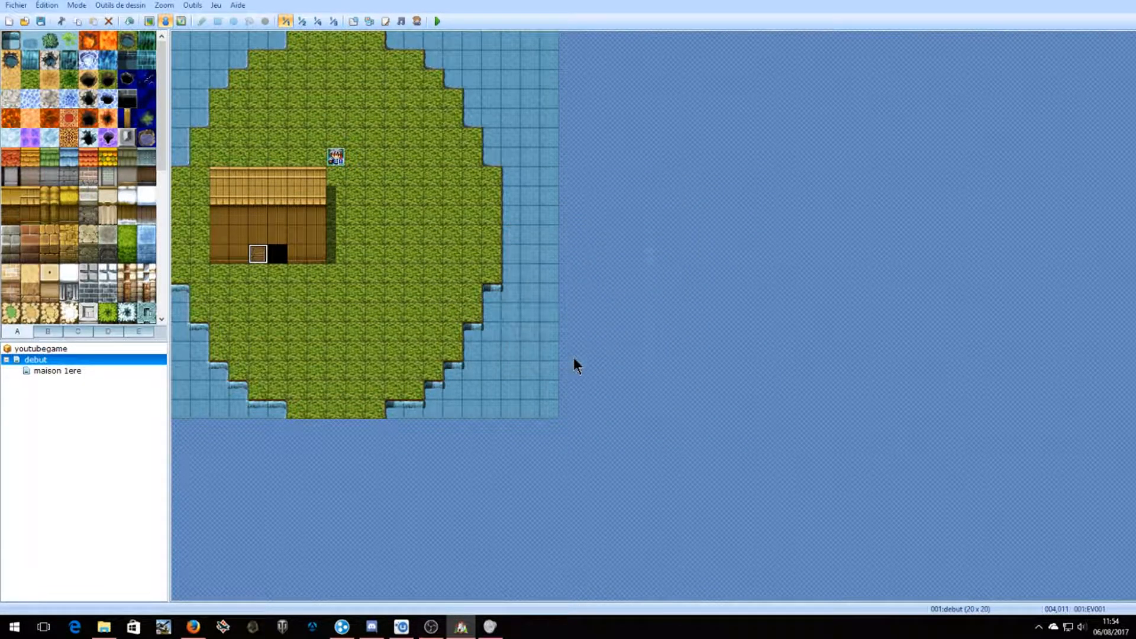
Change the teleport destination of the left door event on the debut map to maison 1ere (008,008), on the carpeted exit.
right_click(261, 251)
left_click(271, 255)
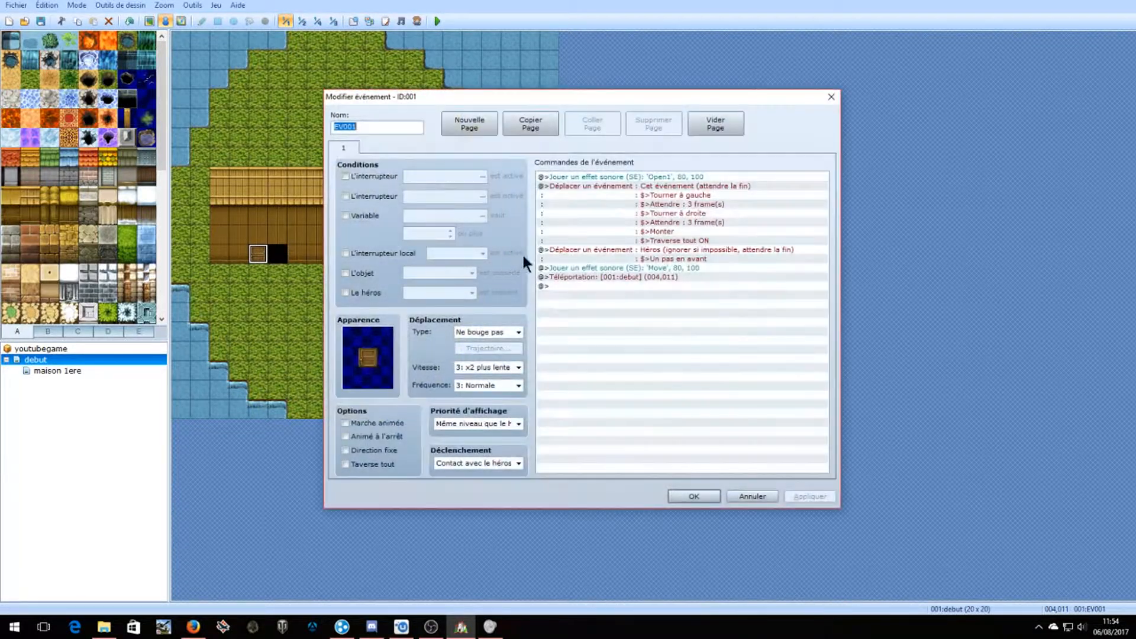
left_click(645, 259)
left_click(662, 184)
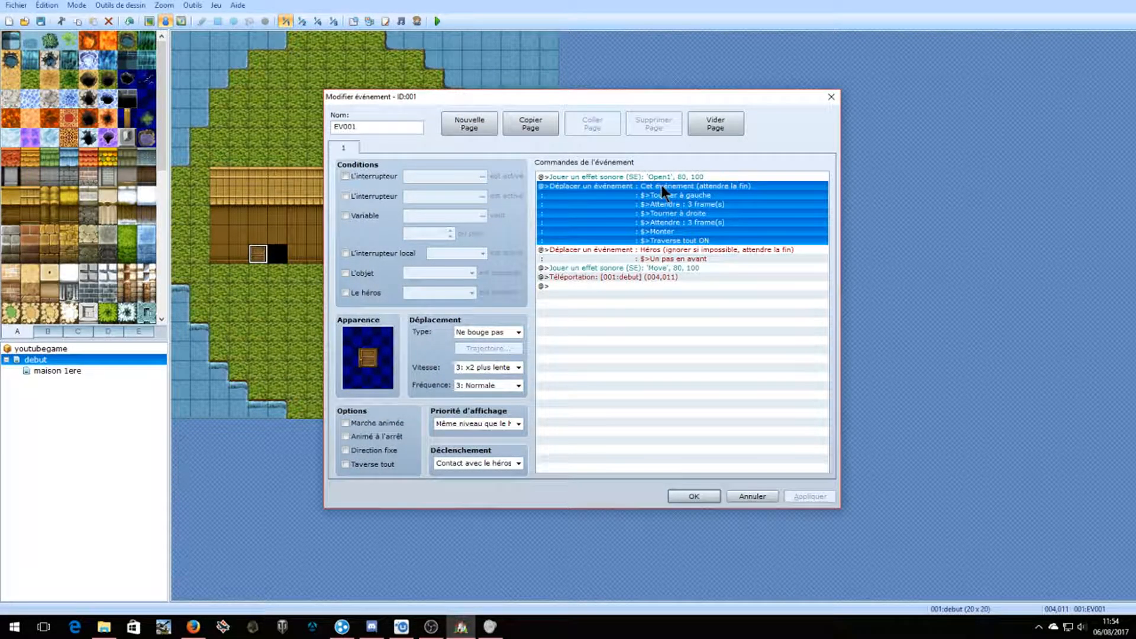
right_click(644, 276)
left_click(704, 286)
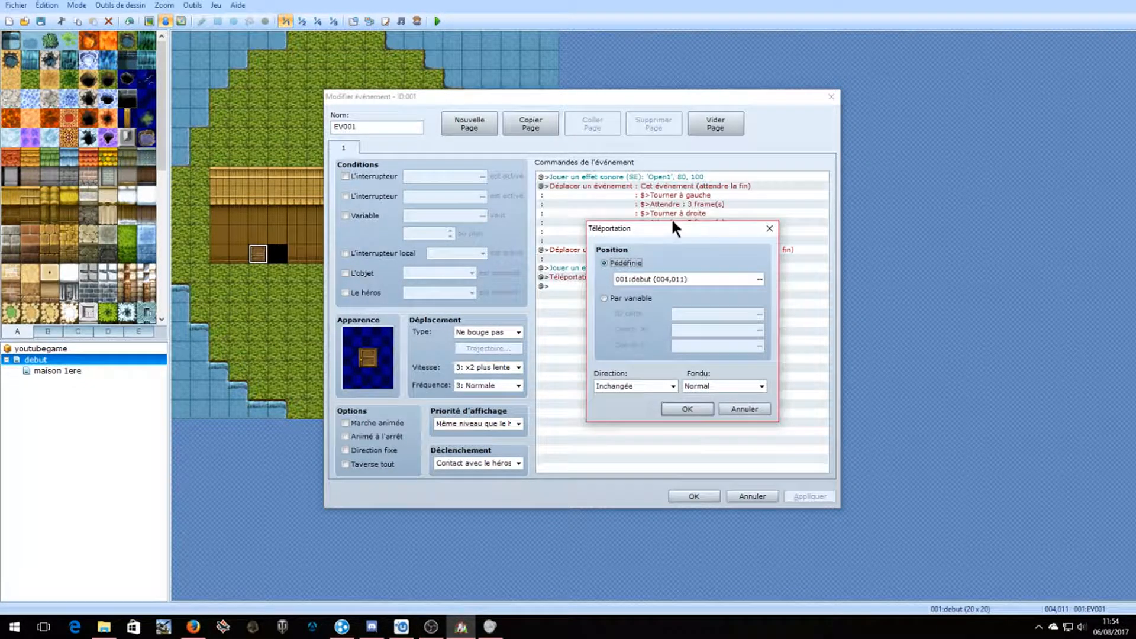
left_click_drag(672, 222, 771, 169)
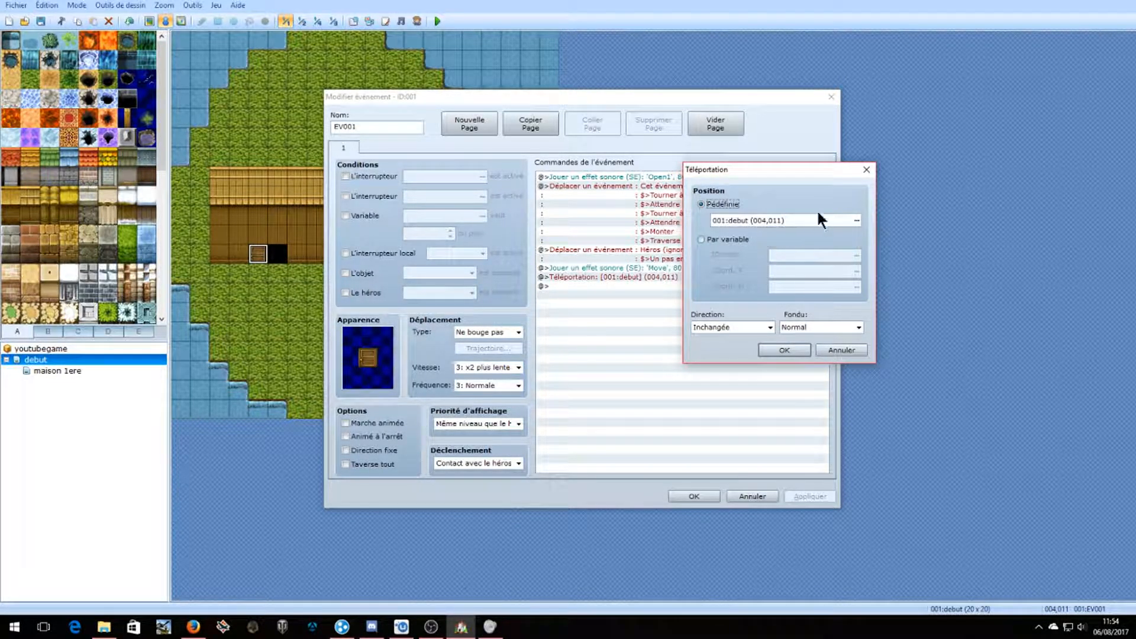
left_click_drag(727, 169, 757, 169)
left_click(887, 221)
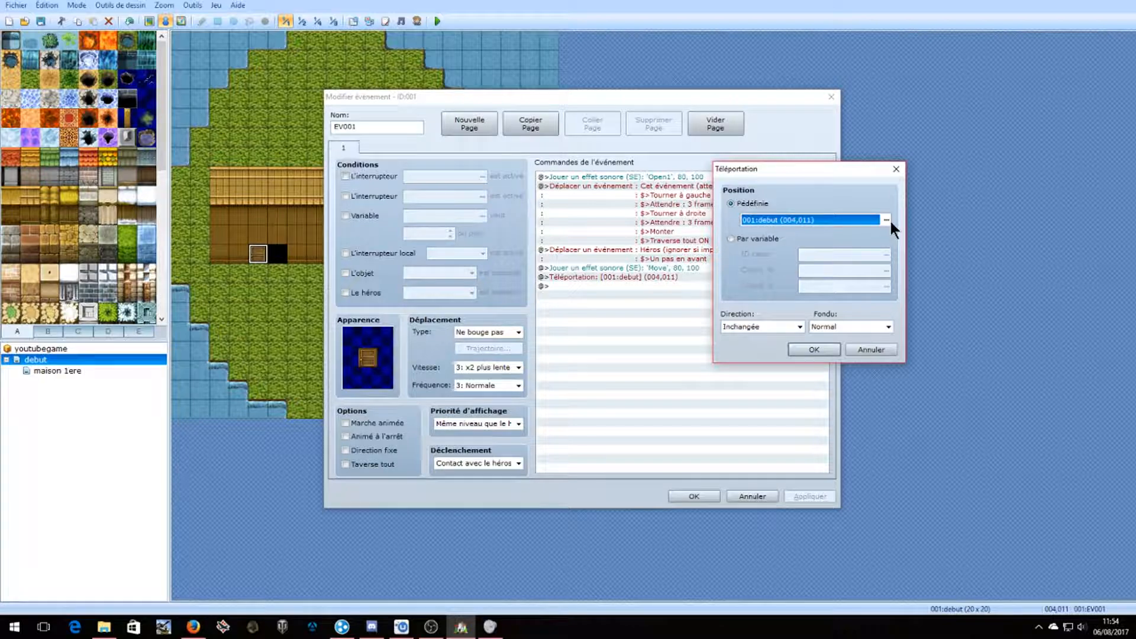
left_click(886, 220)
left_click(546, 113)
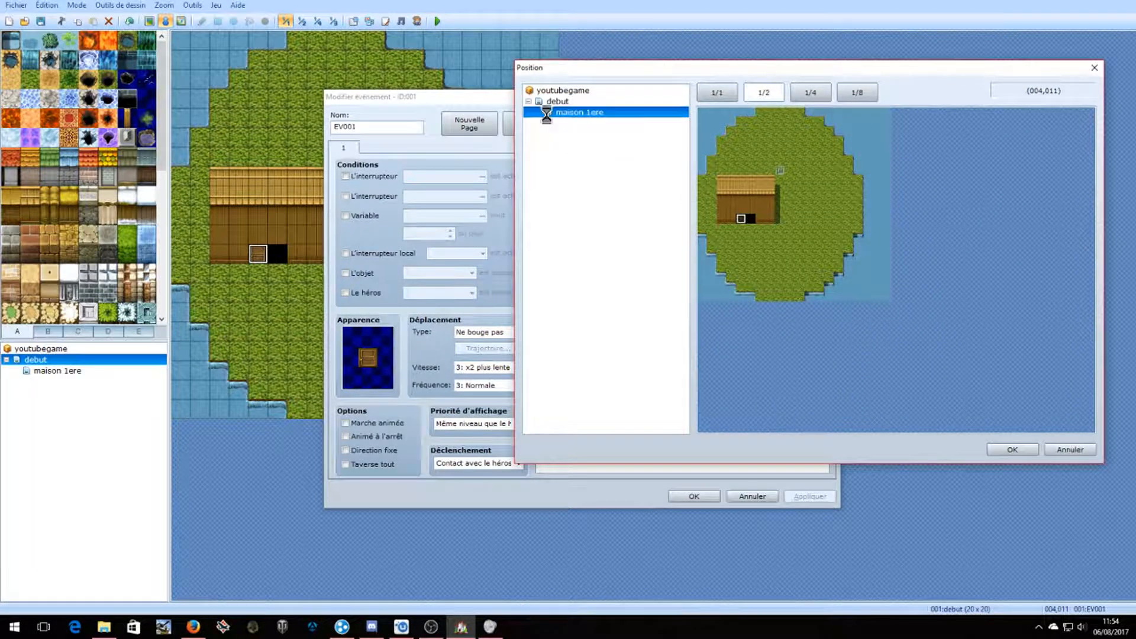
left_click(780, 190)
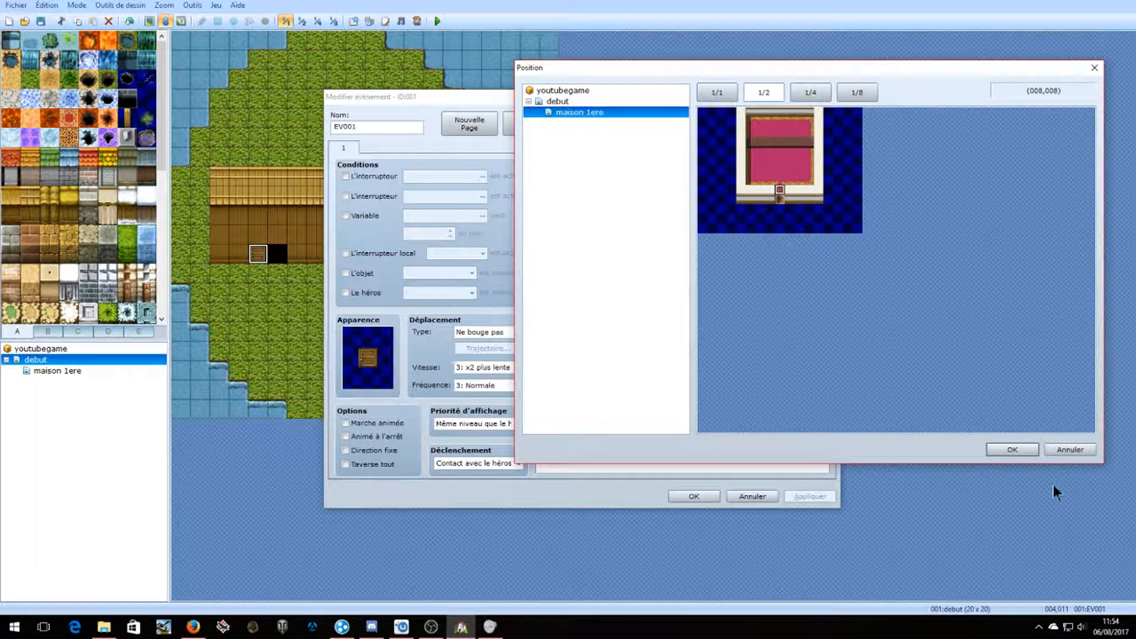
left_click(1015, 451)
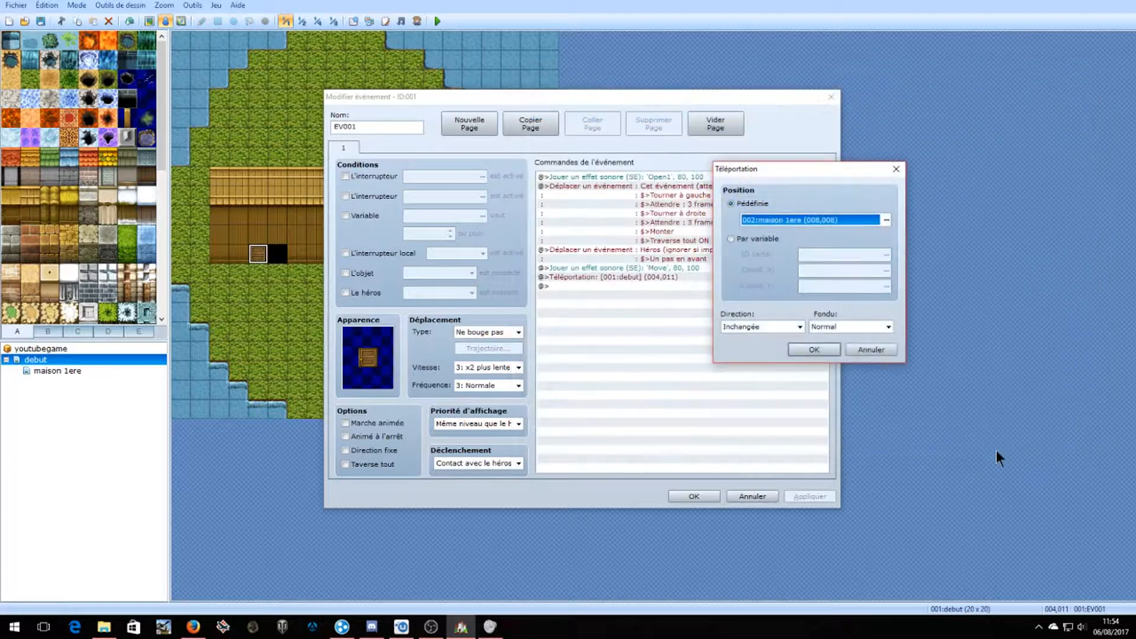
left_click(814, 349)
left_click(704, 495)
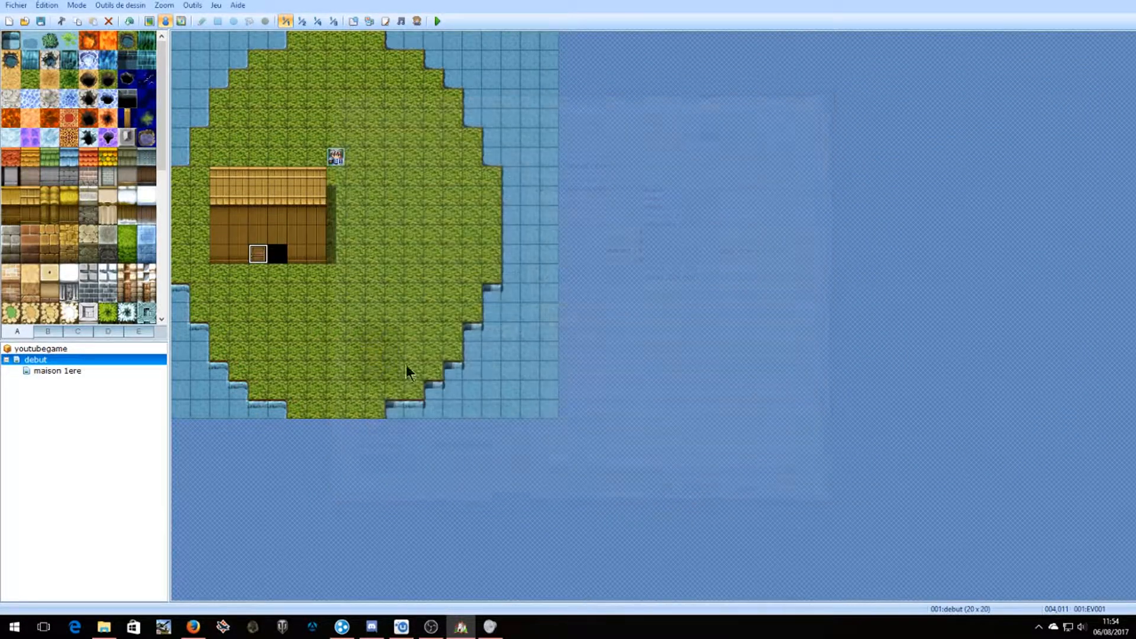
Place a quick door event on the doorway's right tile with maison 1ere (008,008) as its destination.
right_click(278, 258)
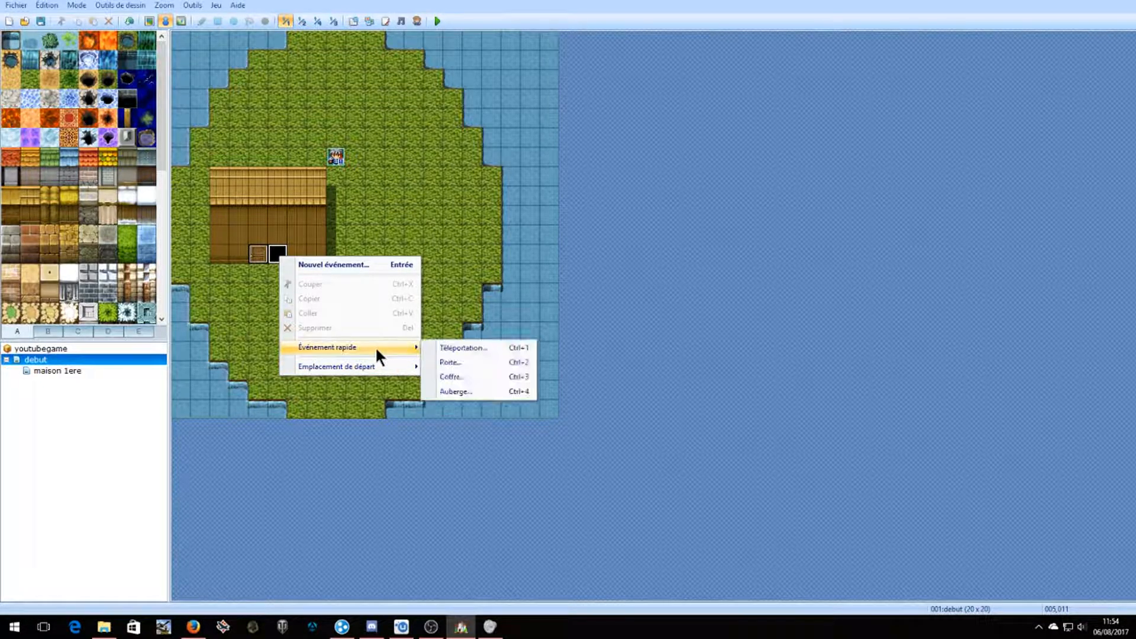
left_click(469, 363)
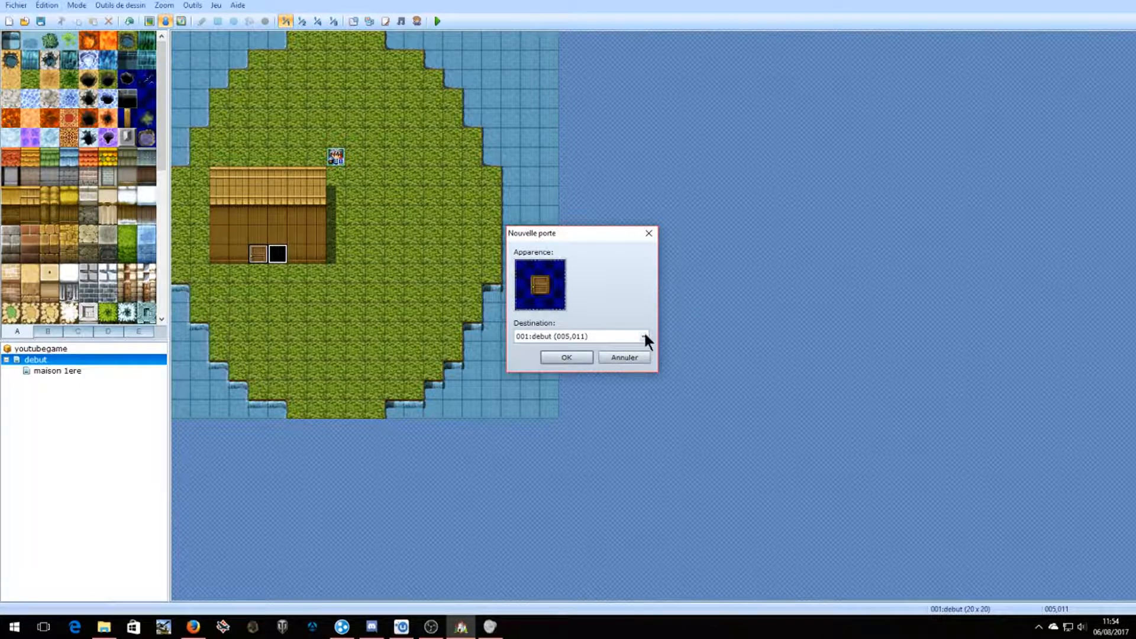
left_click(643, 336)
left_click(352, 149)
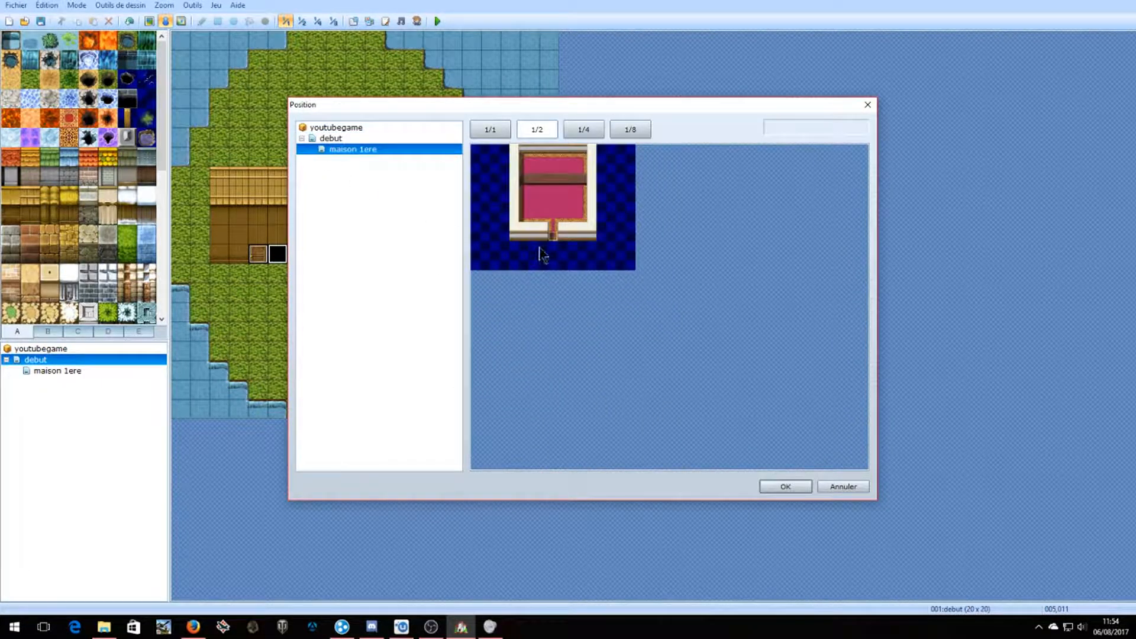
left_click(553, 226)
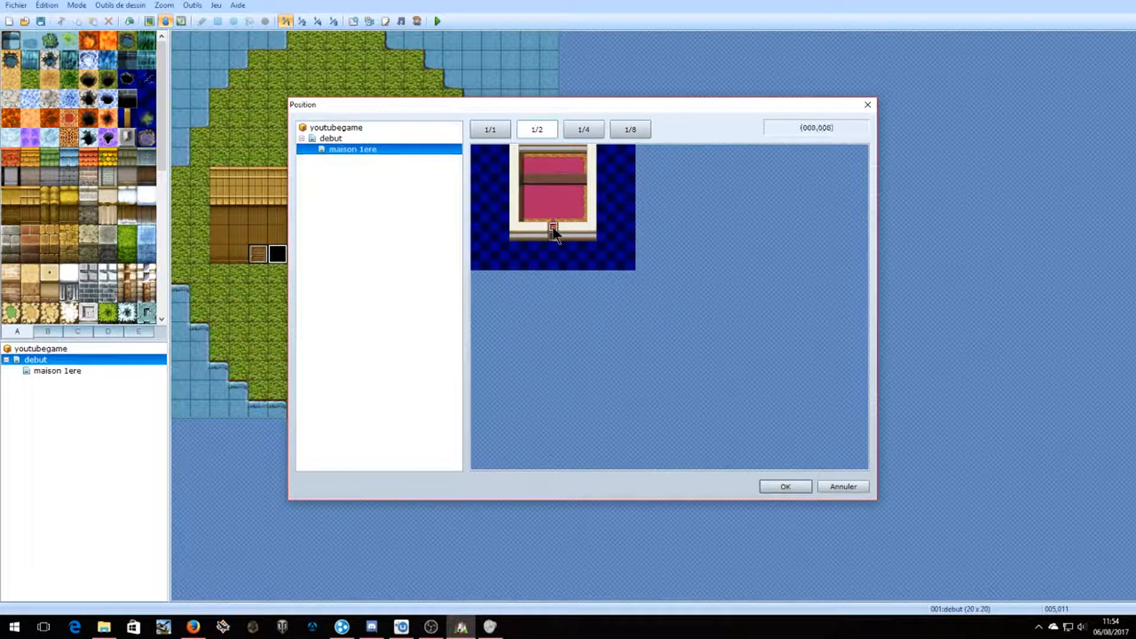
left_click(802, 488)
left_click(564, 359)
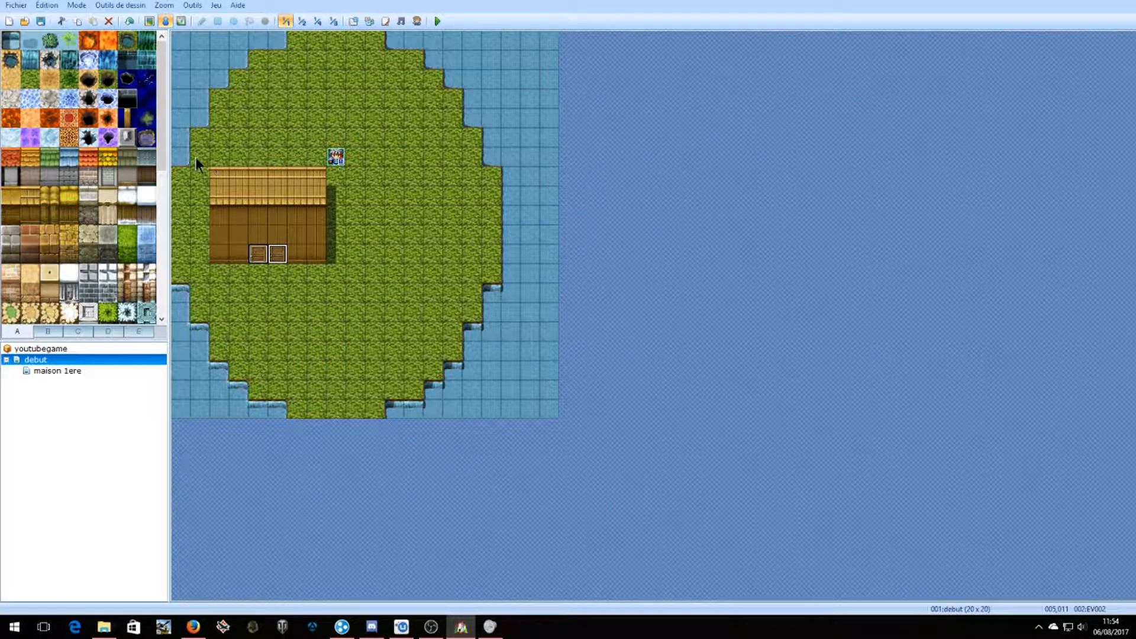
On the maison 1ere map, look through the character, monster, chest and door graphics available for a new event on the carpet.
left_click(45, 372)
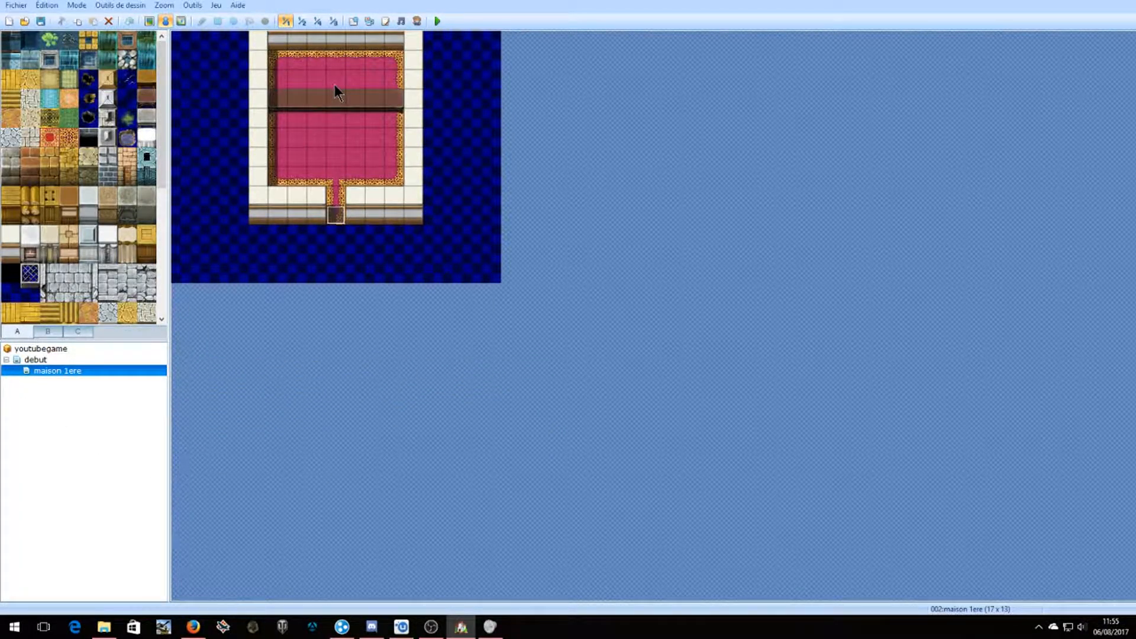
right_click(292, 138)
left_click(303, 147)
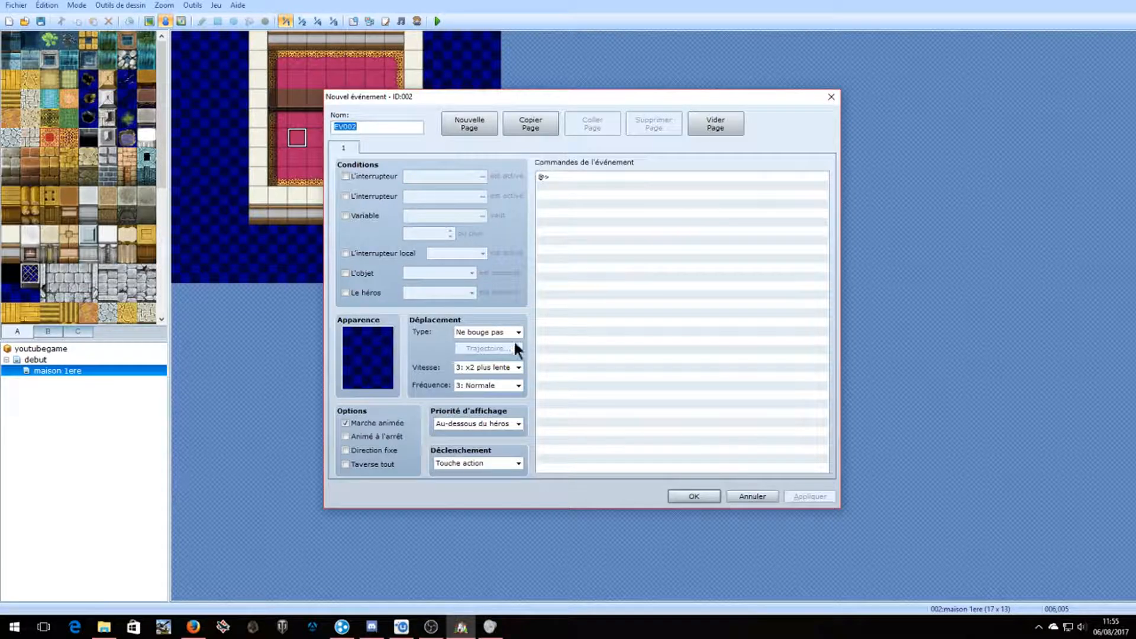
left_click_drag(580, 100, 508, 77)
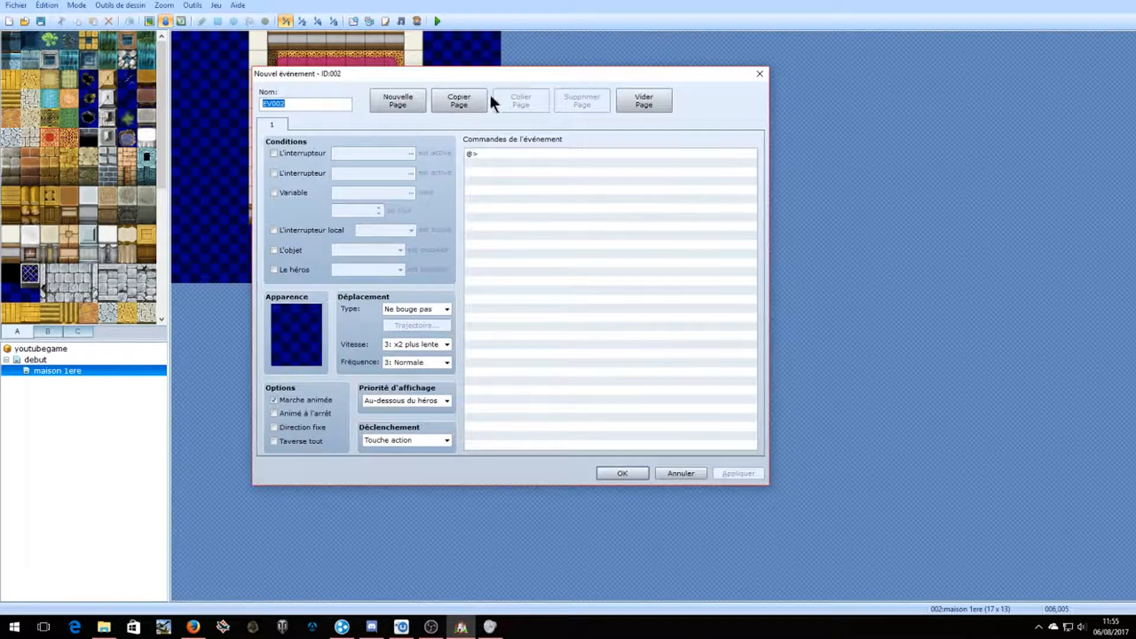
double_click(298, 331)
left_click(390, 236)
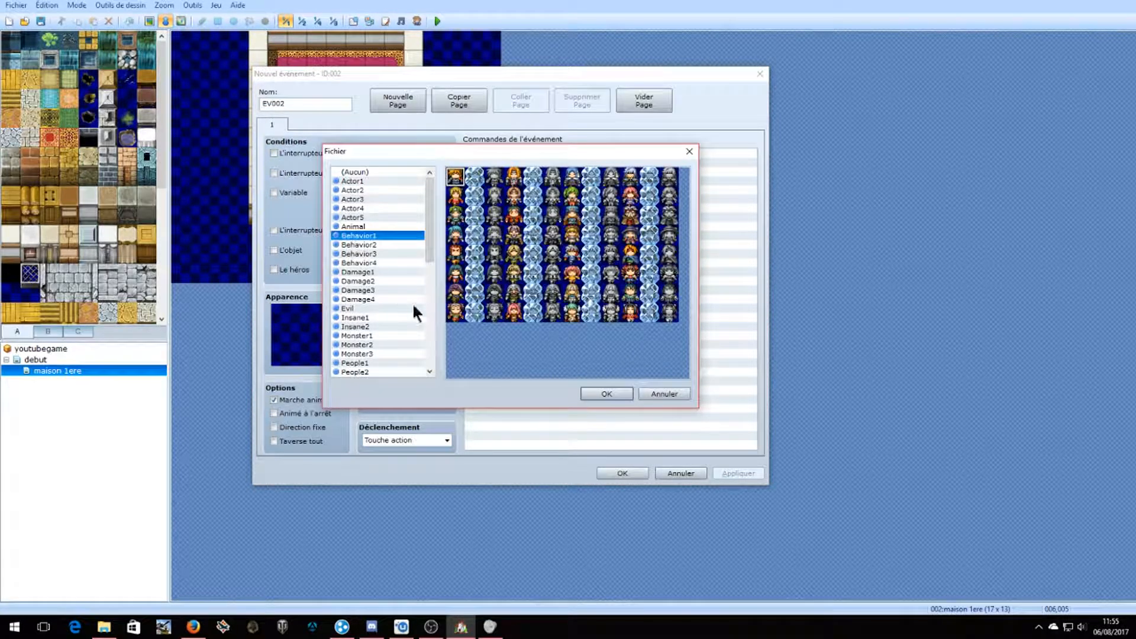
left_click(366, 353)
left_click(354, 190)
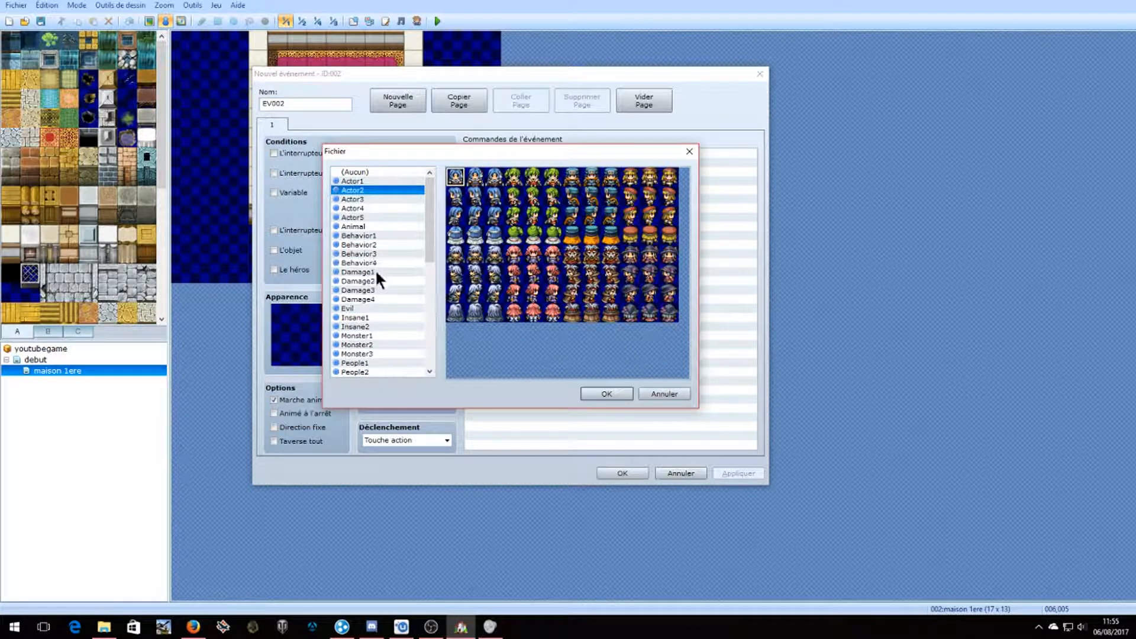
left_click(355, 217)
left_click(357, 226)
left_click(378, 247)
scroll(378, 248, "down", 5)
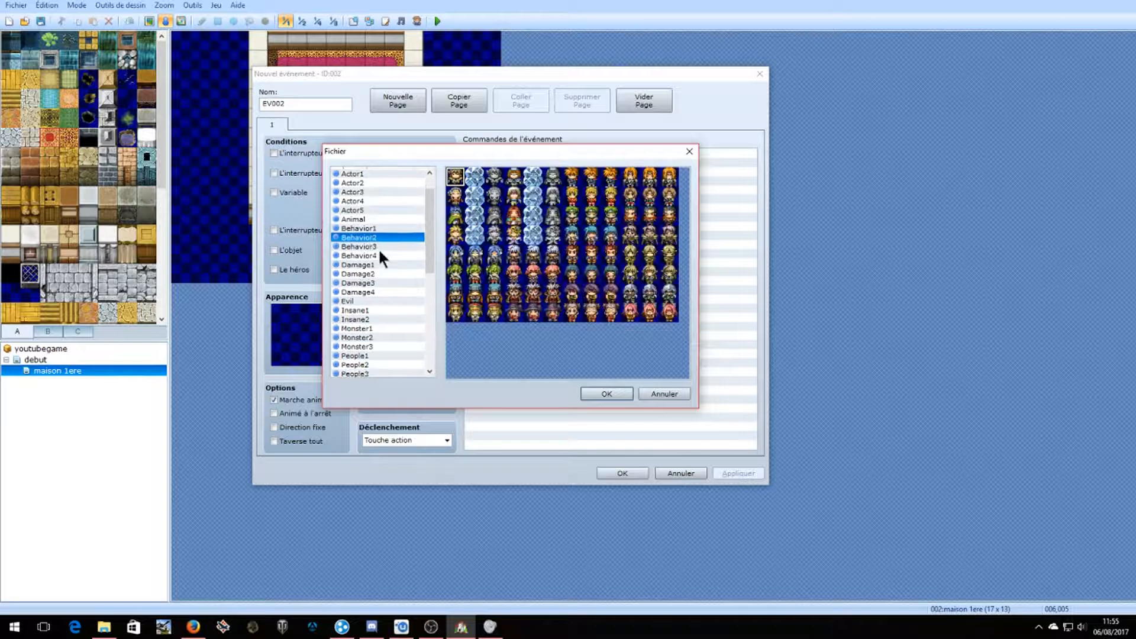
left_click(379, 252)
left_click(380, 281)
left_click(382, 317)
scroll(385, 326, "down", 2)
left_click(381, 317)
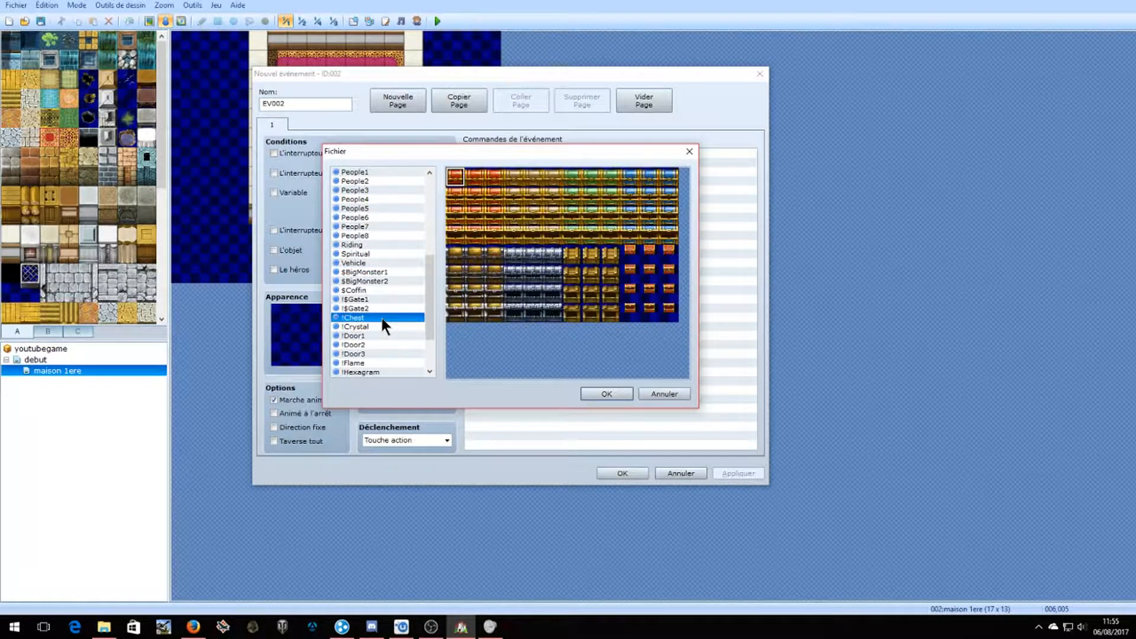
left_click(379, 335)
left_click(381, 345)
left_click(381, 353)
scroll(378, 343, "down", 3)
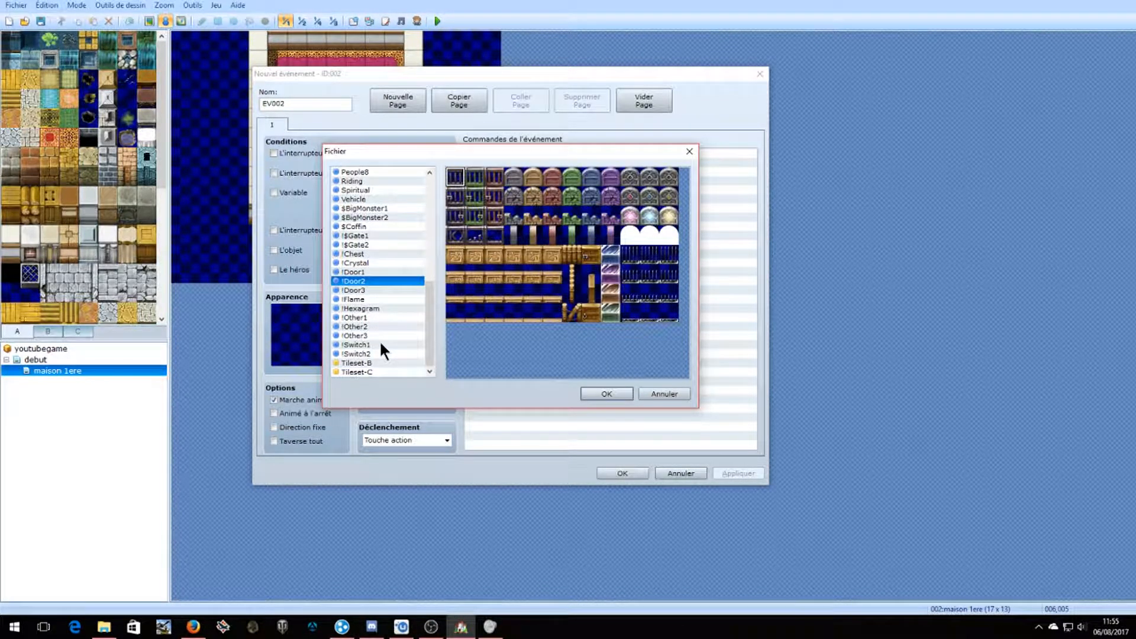
left_click(379, 343)
left_click(383, 335)
left_click(382, 326)
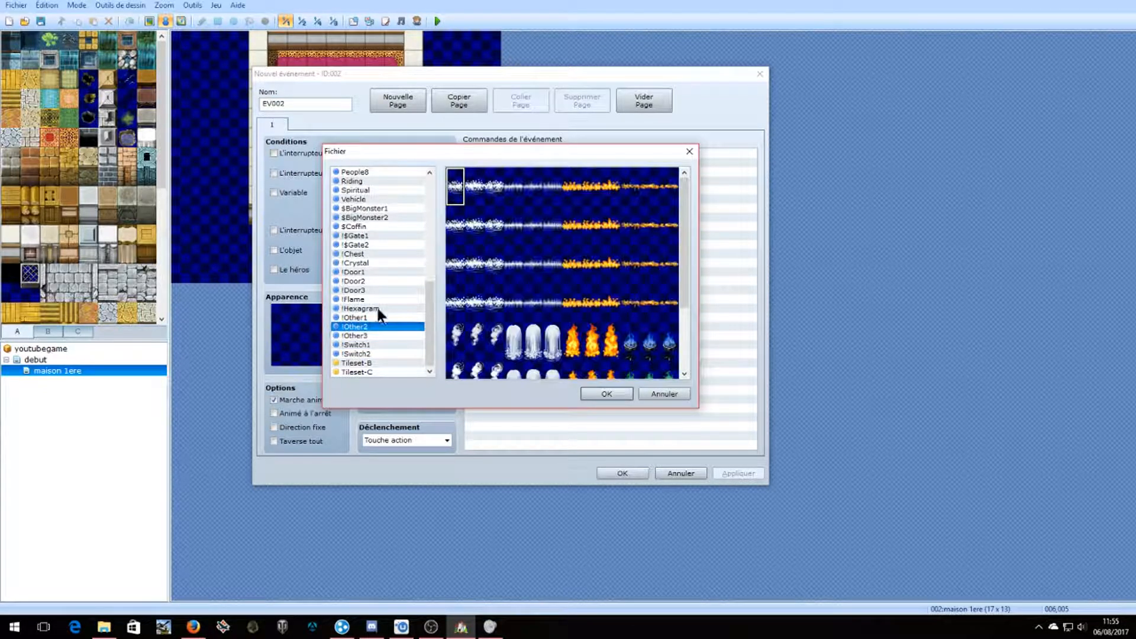
left_click(381, 299)
left_click(371, 271)
left_click(371, 243)
left_click(371, 208)
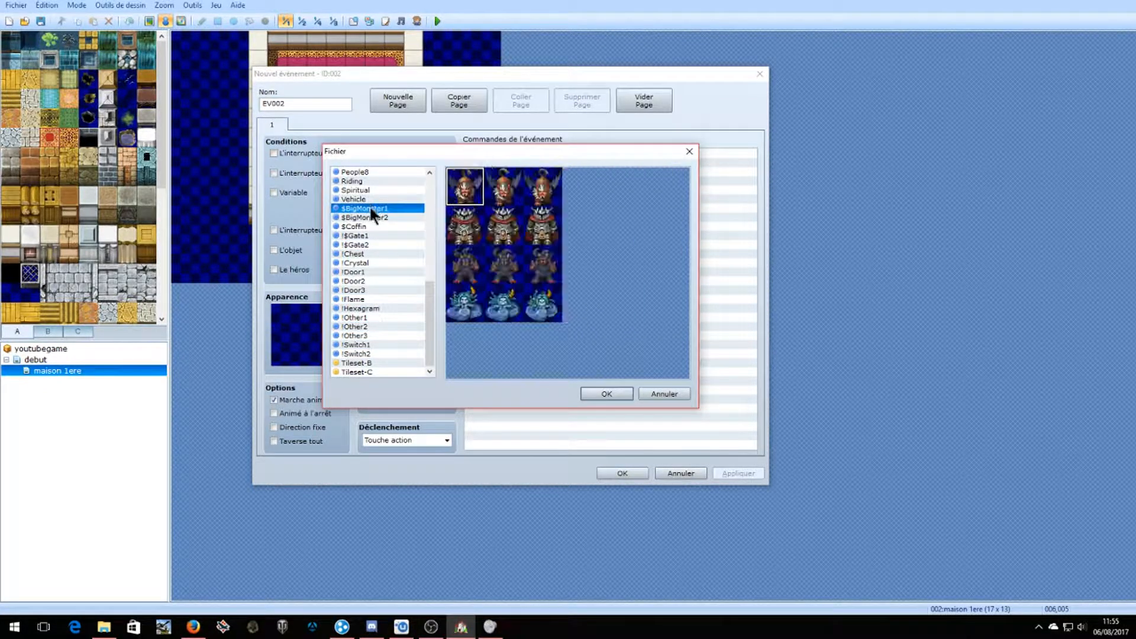
scroll(375, 219, "up", 2)
left_click(377, 227)
scroll(378, 229, "up", 1)
left_click(354, 289)
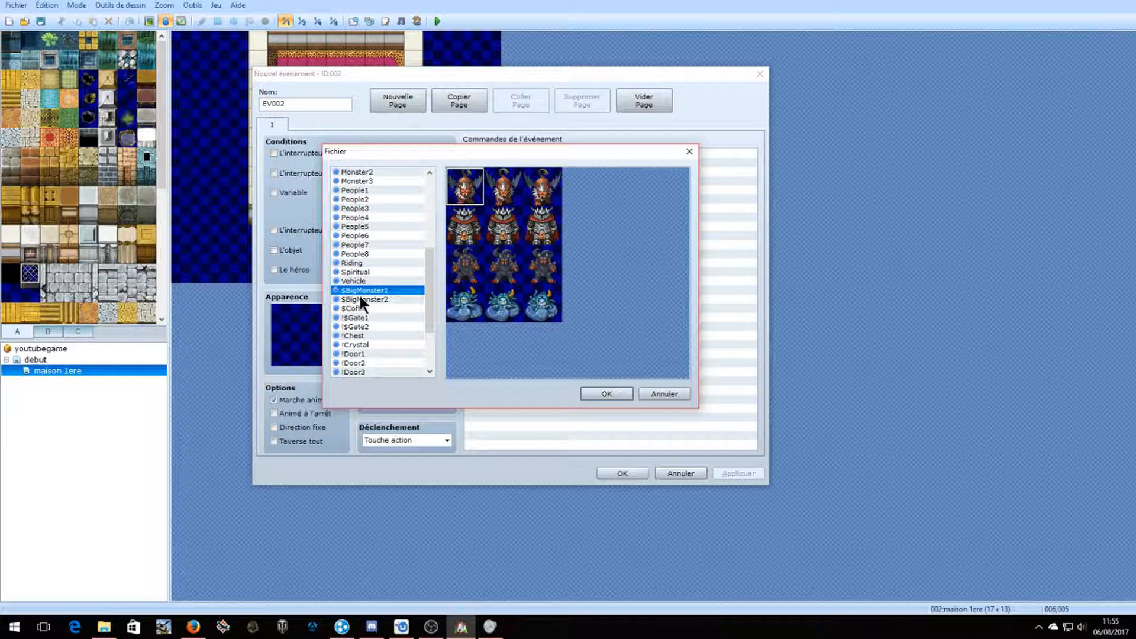
left_click(361, 296)
left_click(362, 314)
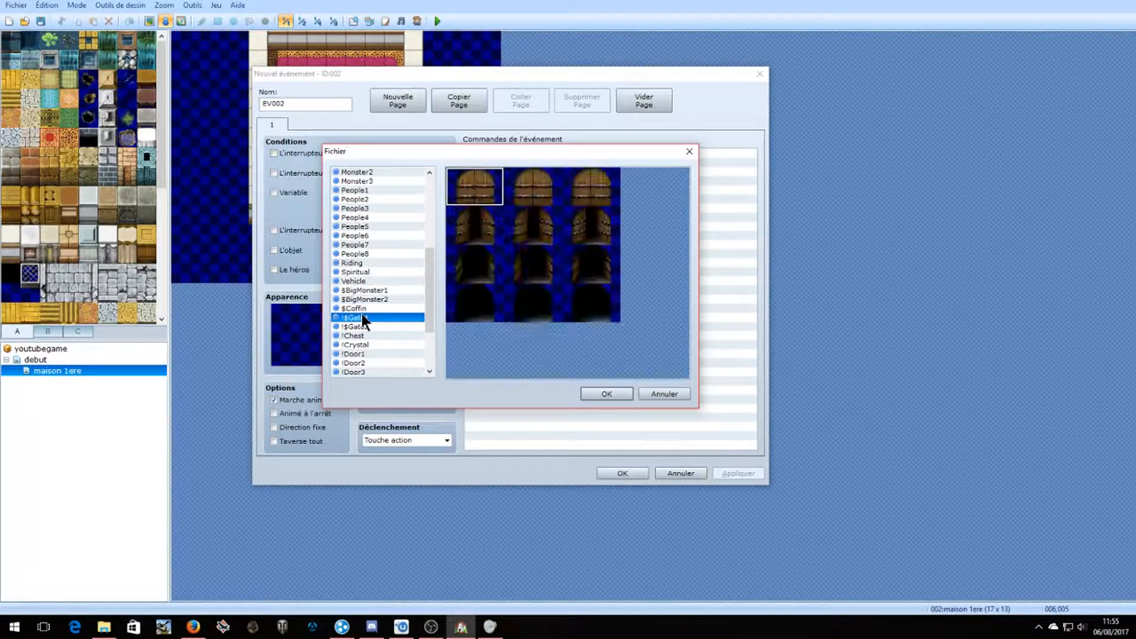
left_click(379, 192)
left_click(690, 151)
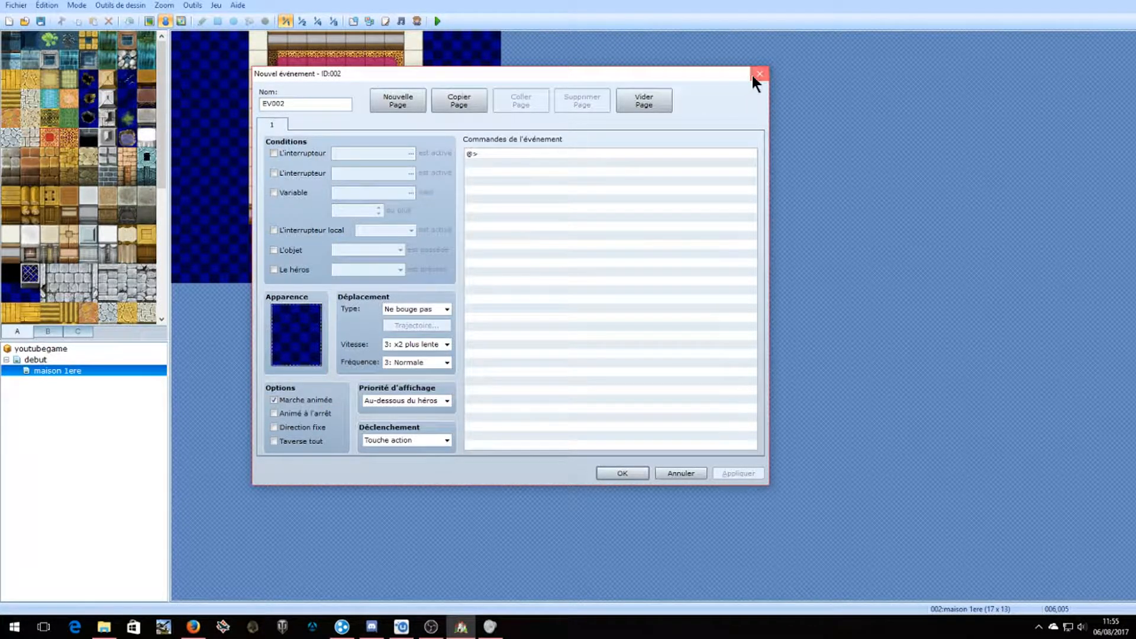
left_click(759, 74)
Randomly generate a male character in the character generator and export its faceset as face.
left_click(416, 23)
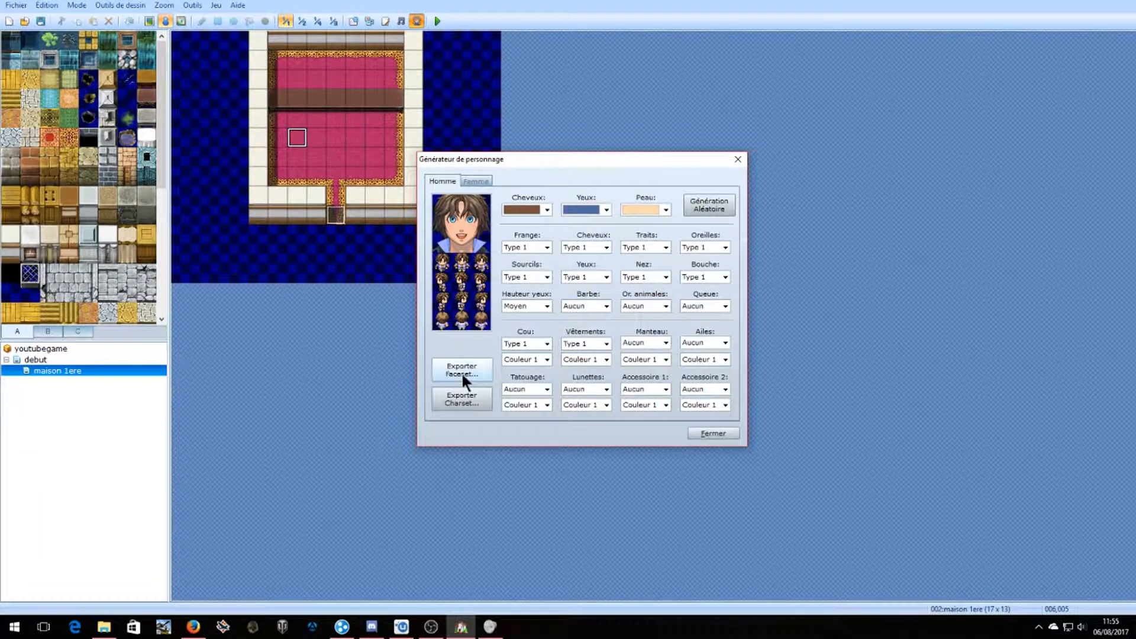
left_click(725, 197)
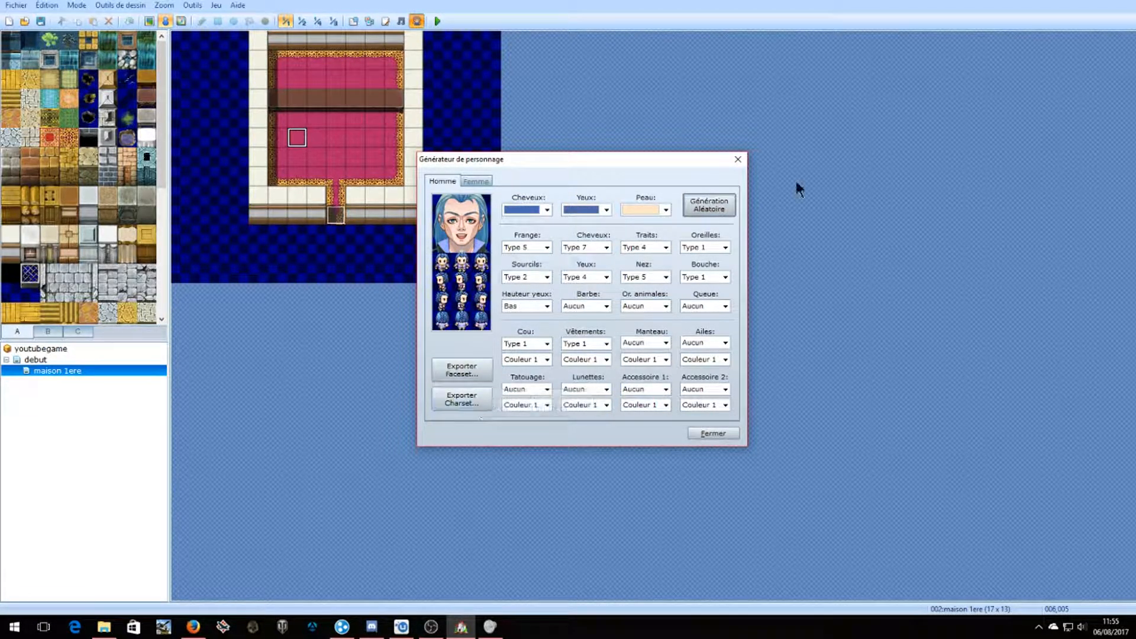
left_click(461, 366)
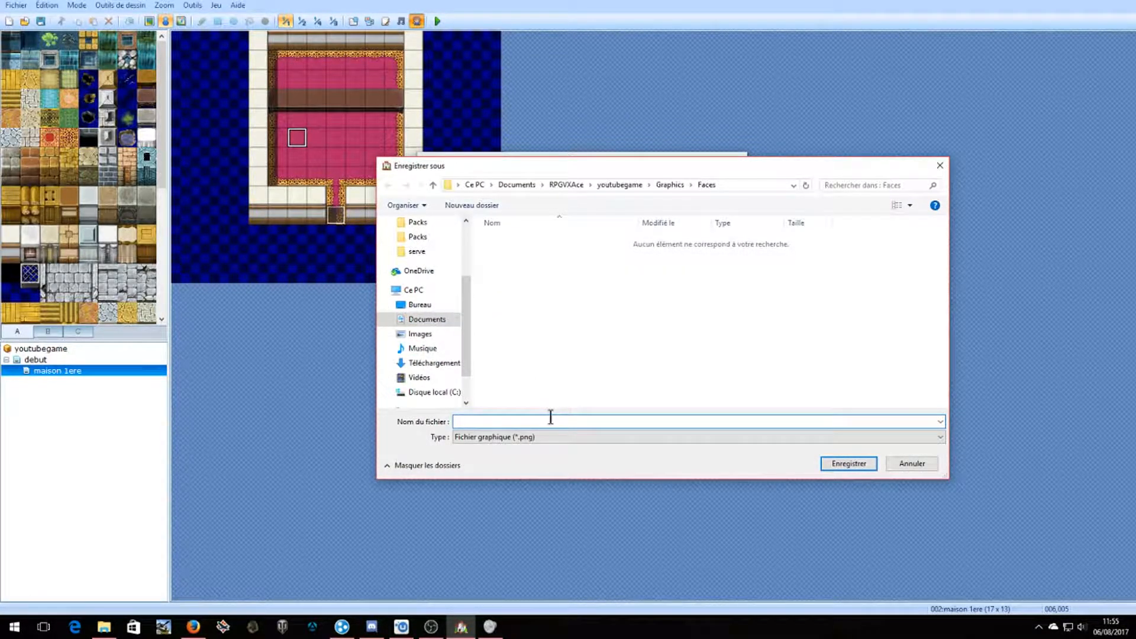
type("face")
left_click(848, 463)
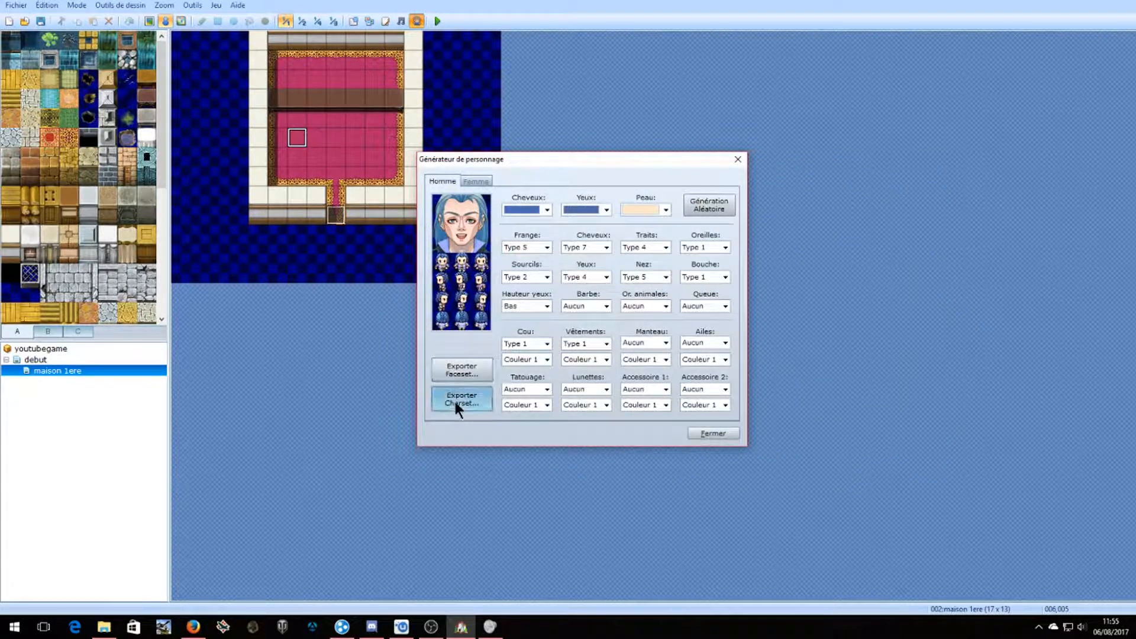
Export the generated character's charset as sage and close the character generator.
left_click(454, 400)
type("sa")
key("Return")
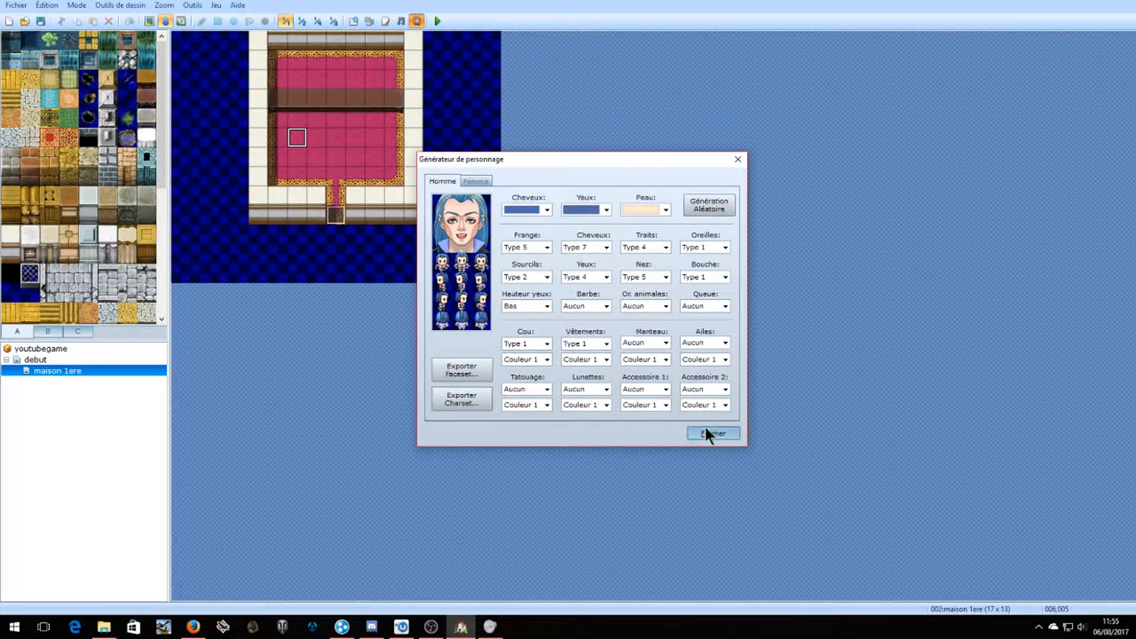
left_click(712, 432)
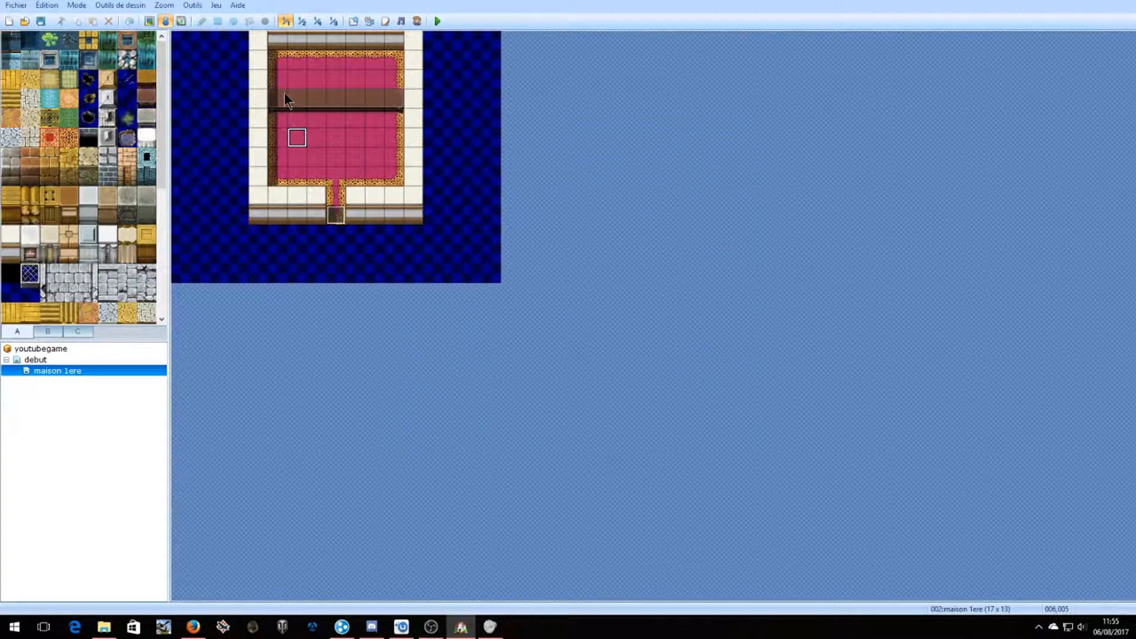
Create a new event on the maison 1ere carpet at (006,005) using the front-facing sage character graphic.
double_click(290, 133)
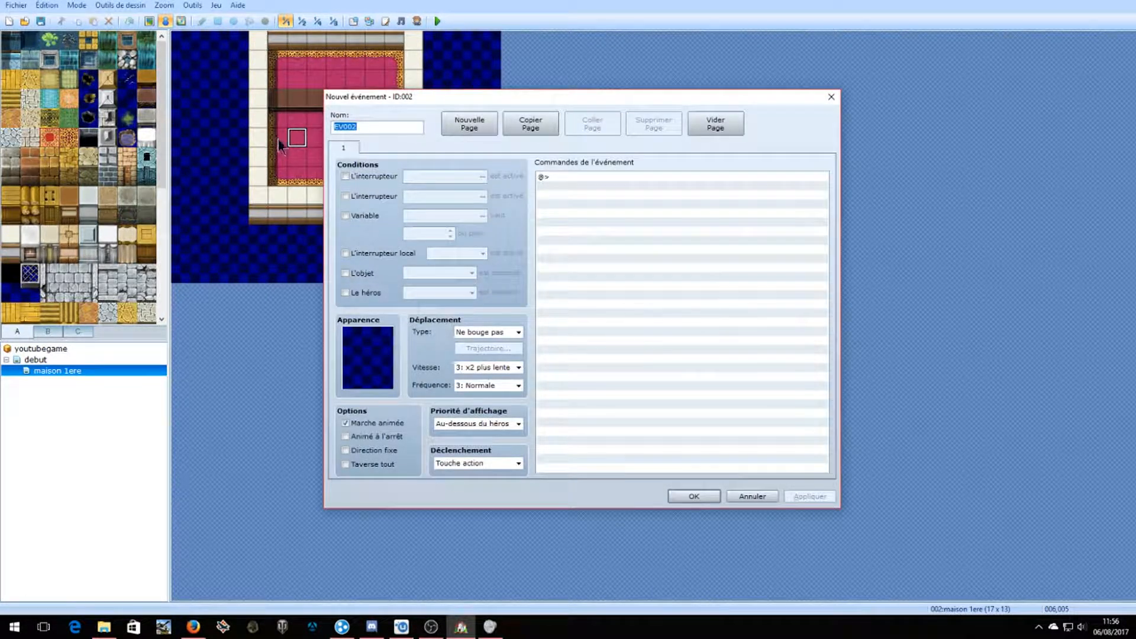
left_click(358, 350)
double_click(385, 352)
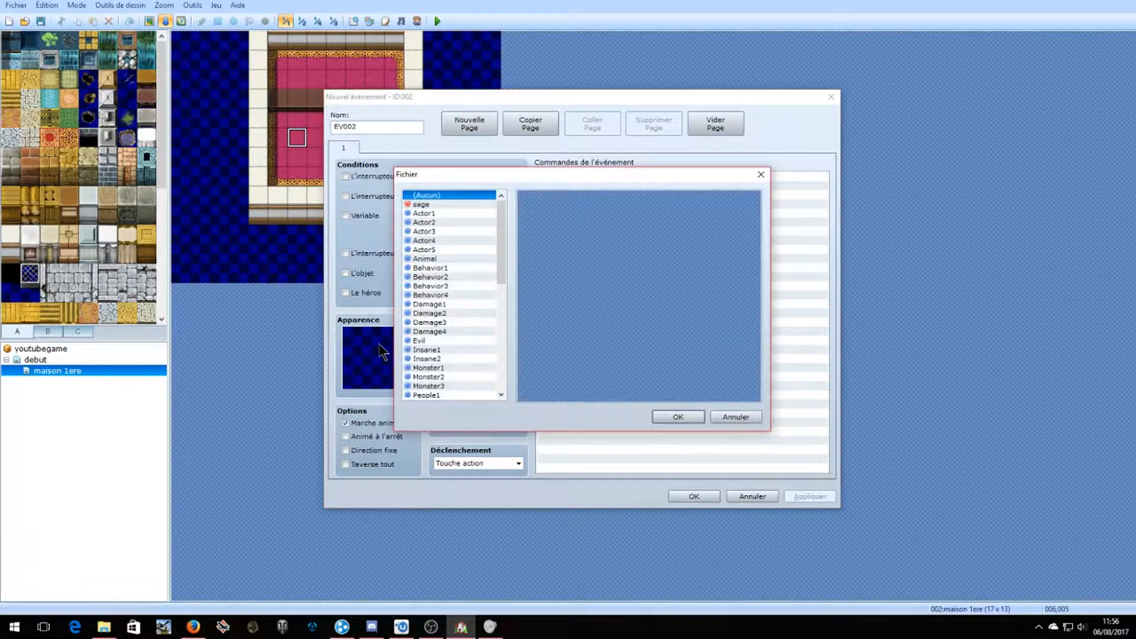
left_click(421, 204)
left_click(546, 219)
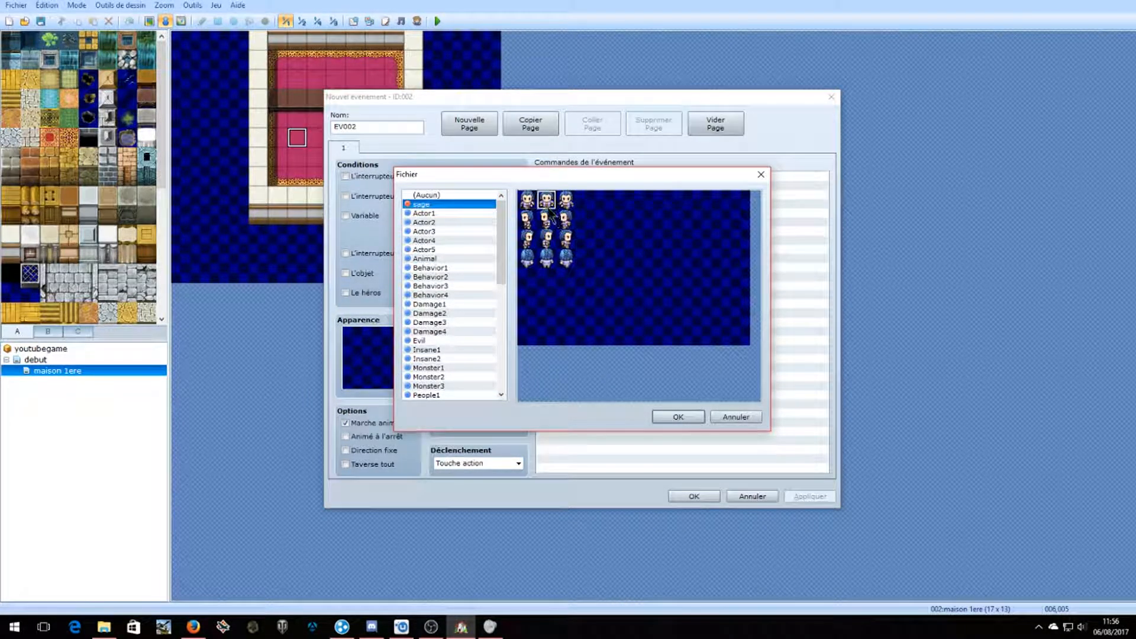
left_click(546, 199)
left_click(673, 417)
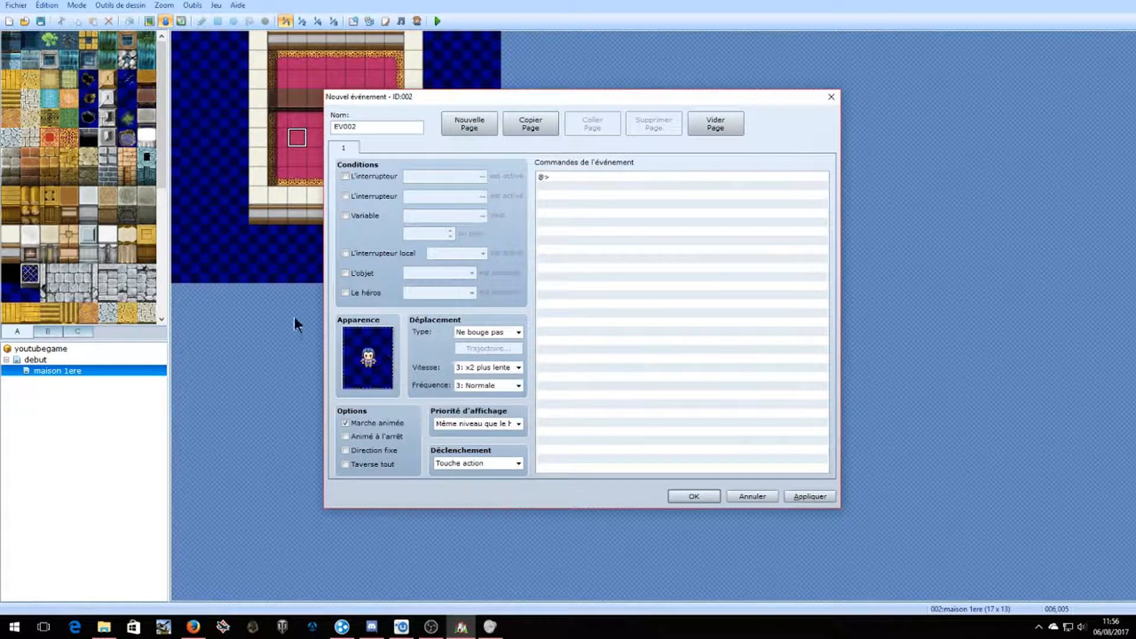
Add a show-message command to the event and give it the sage portrait.
double_click(554, 178)
left_click(599, 193)
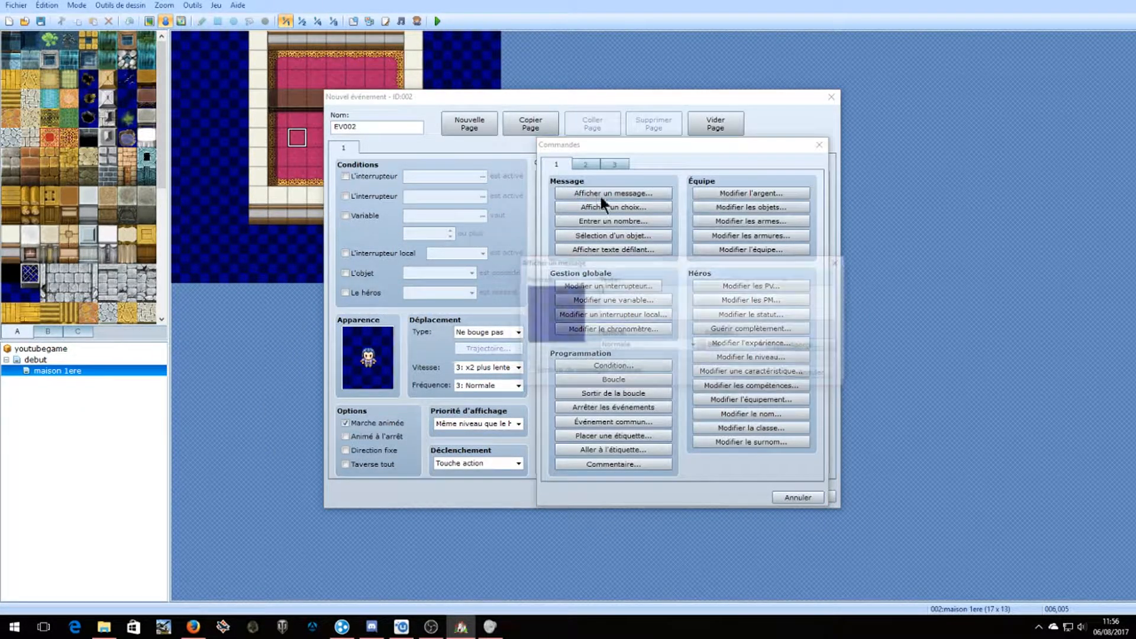
double_click(556, 308)
left_click(539, 309)
left_click(536, 327)
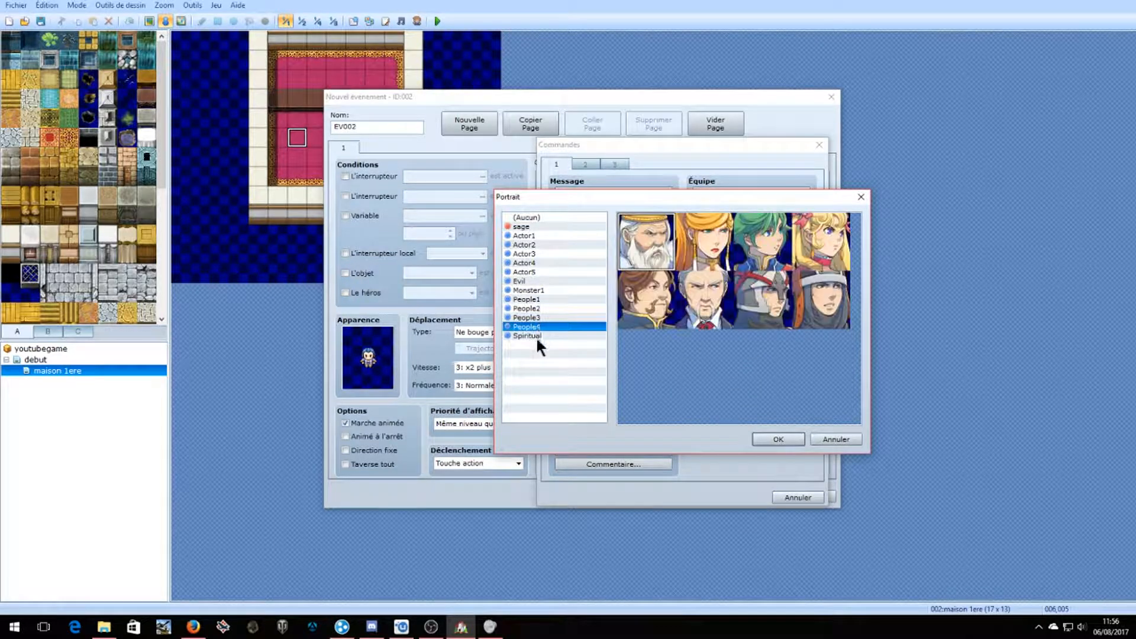
left_click(539, 226)
left_click(793, 439)
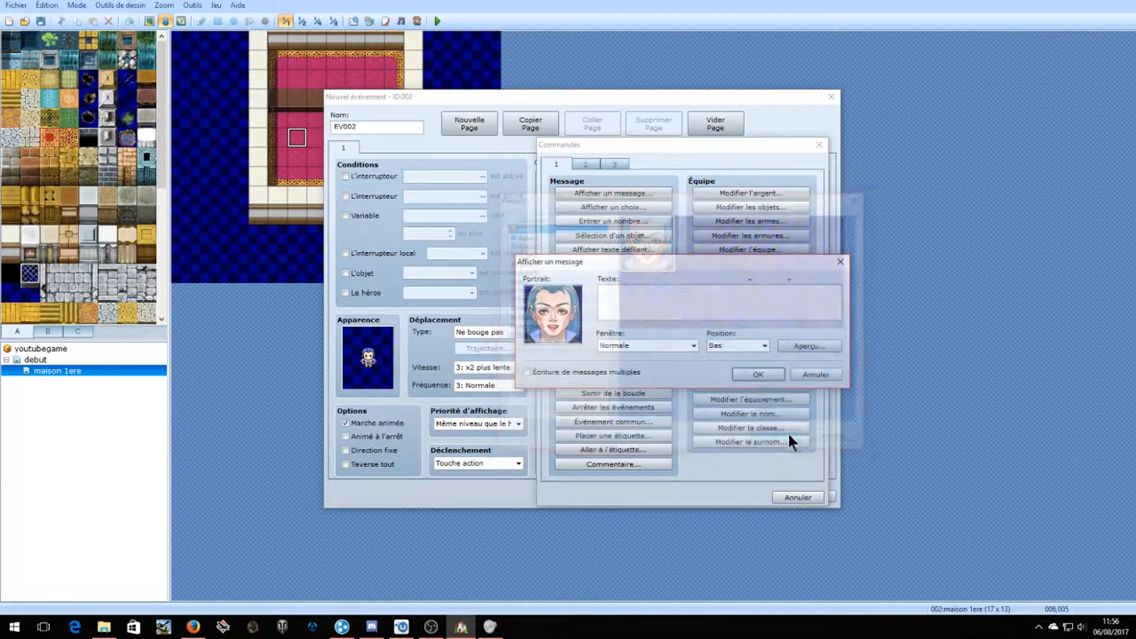
Enter the message "Bonjours à toi cher héros!" and "je t'attendais depuis longtemps" on two lines, and save the event.
left_click(684, 291)
type("Bonjours à t")
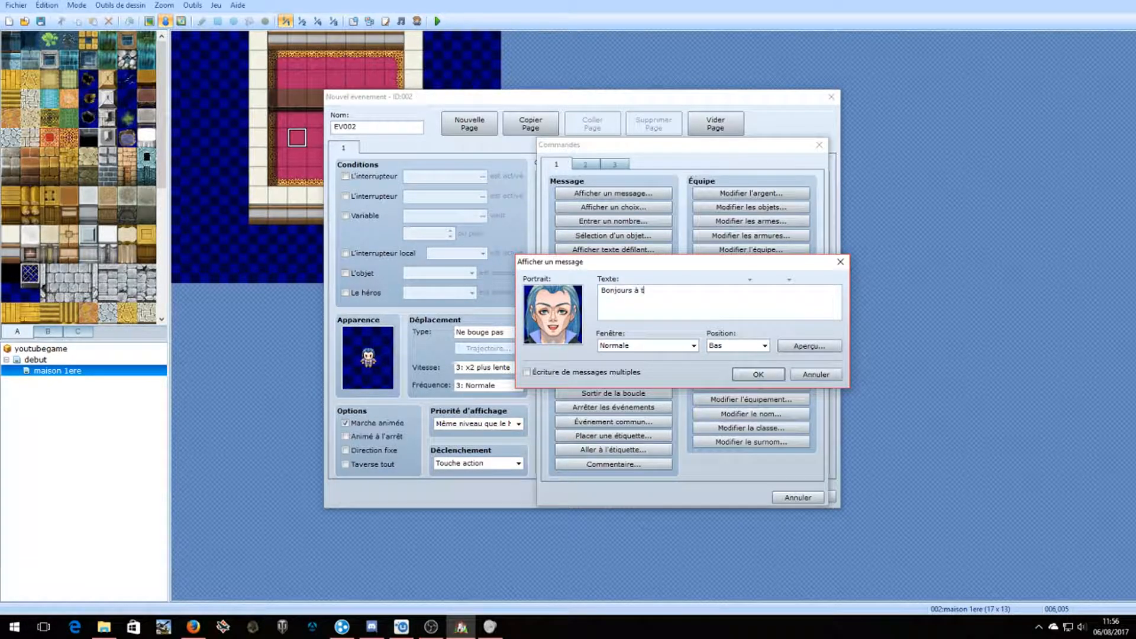
type("oi cher héros!")
key("Return")
type("je te")
type("attendais depuis longtemps")
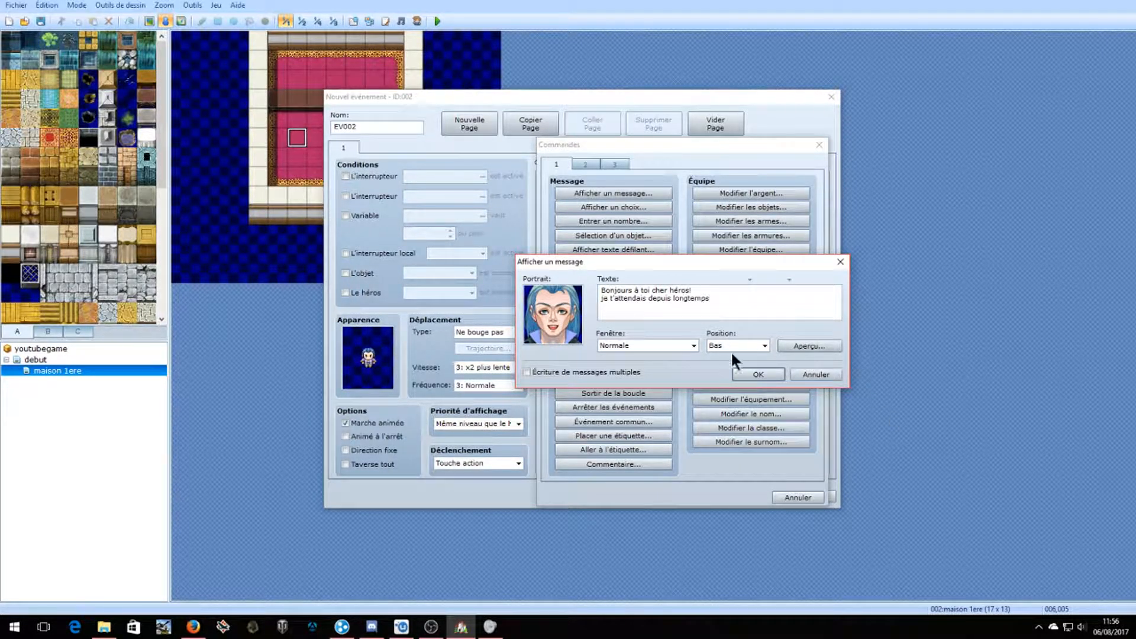
left_click(757, 374)
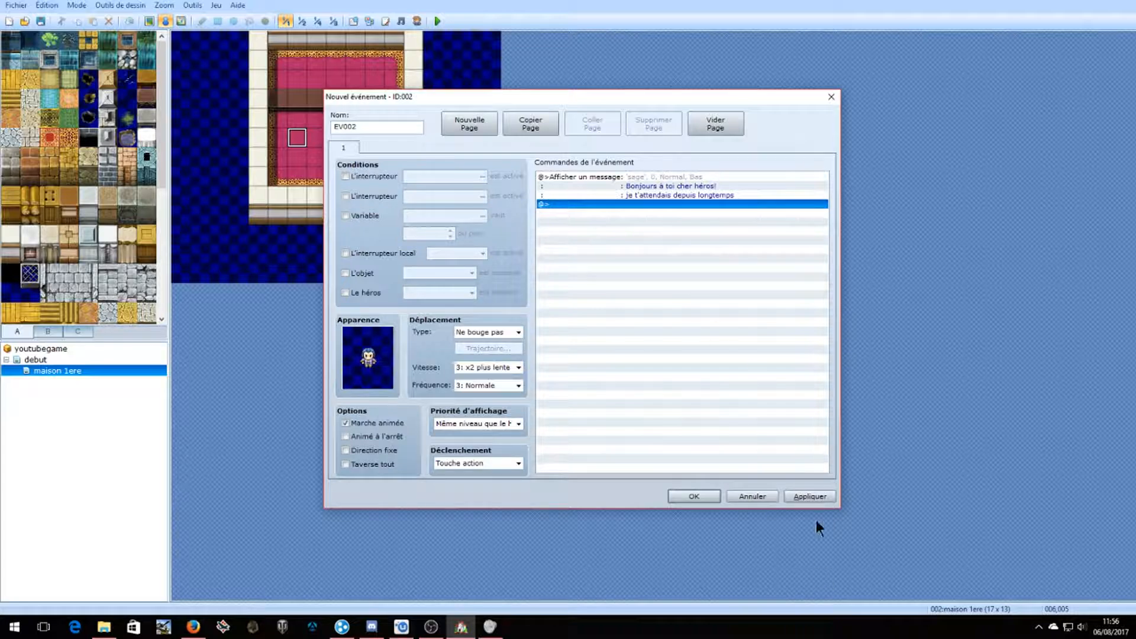
left_click(803, 497)
left_click(680, 496)
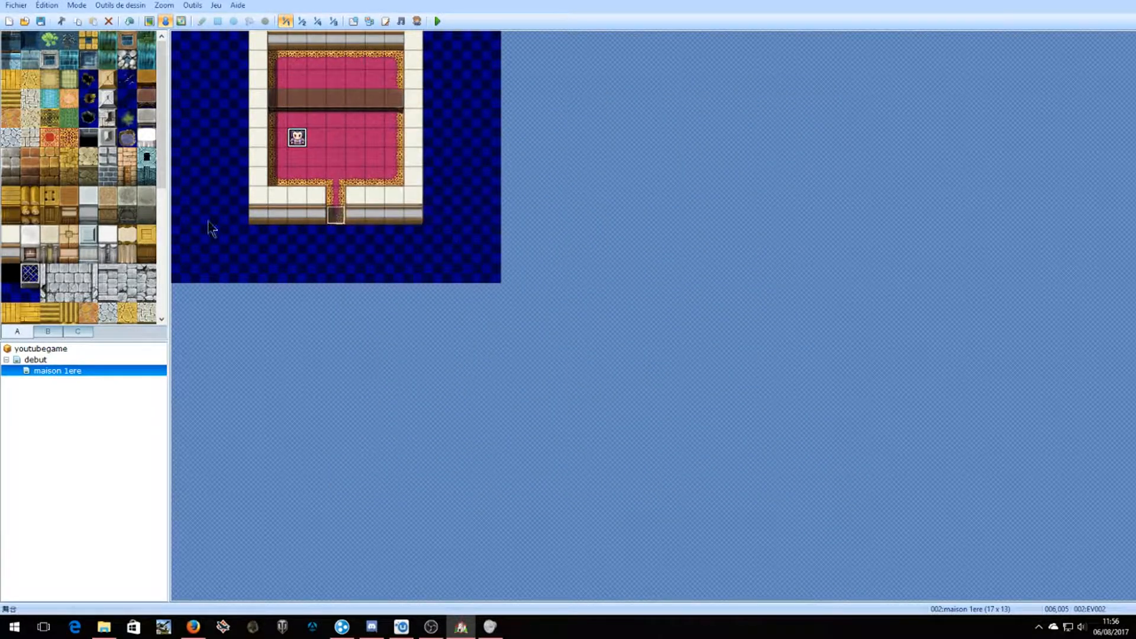
Start a new game in playtest and walk the hero through the left door into the house.
left_click(438, 21)
left_click(527, 331)
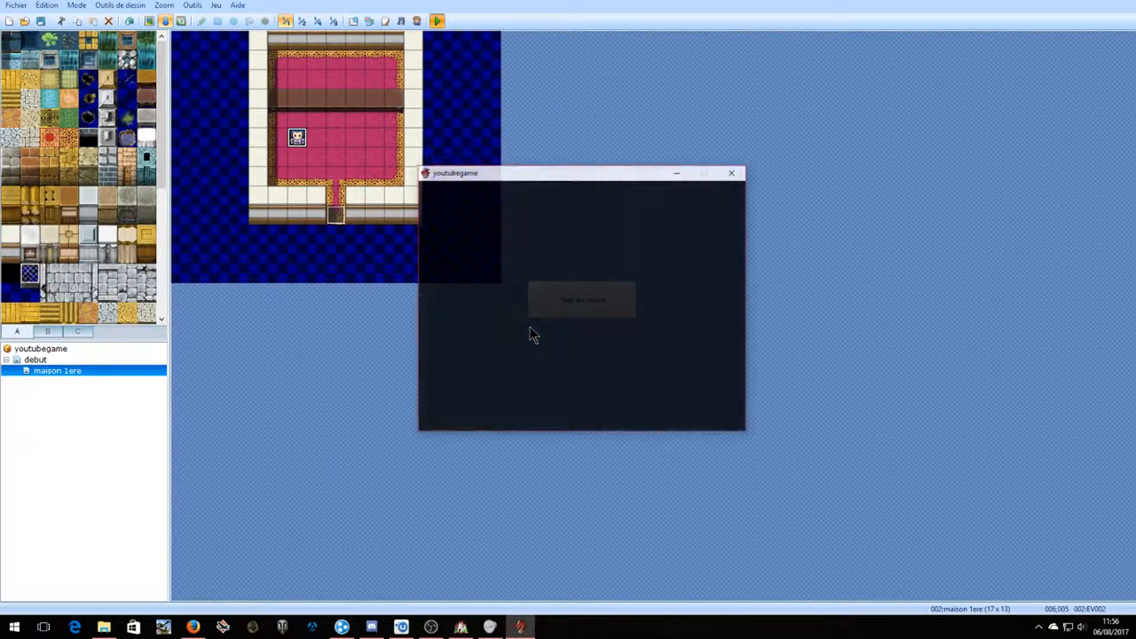
key("Return")
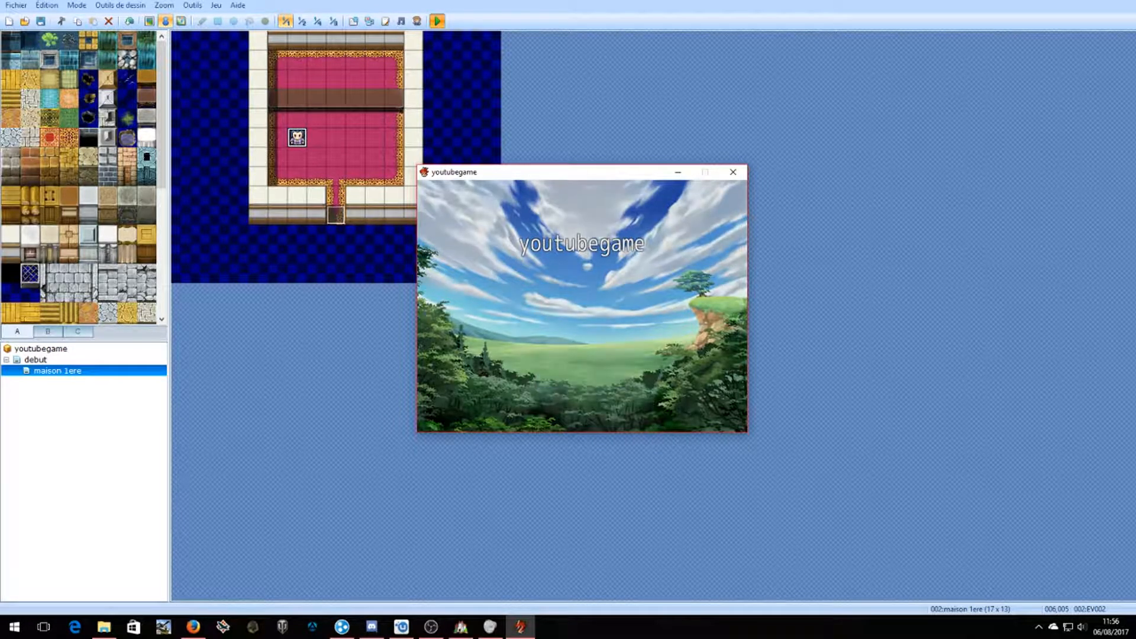
key("Down")
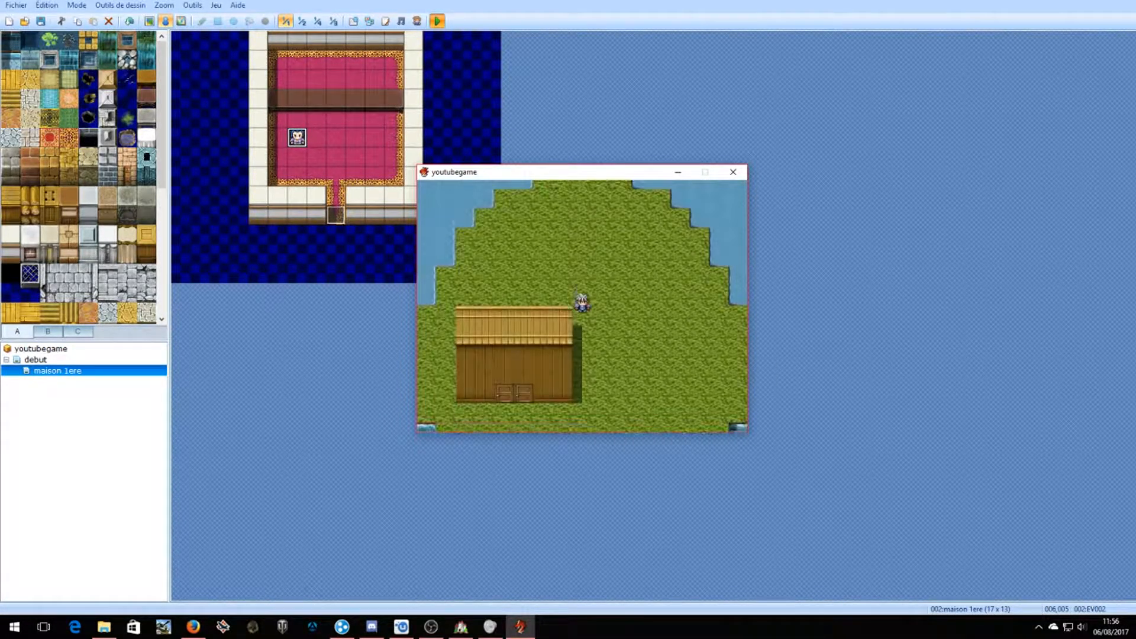
key("Left")
key("Up")
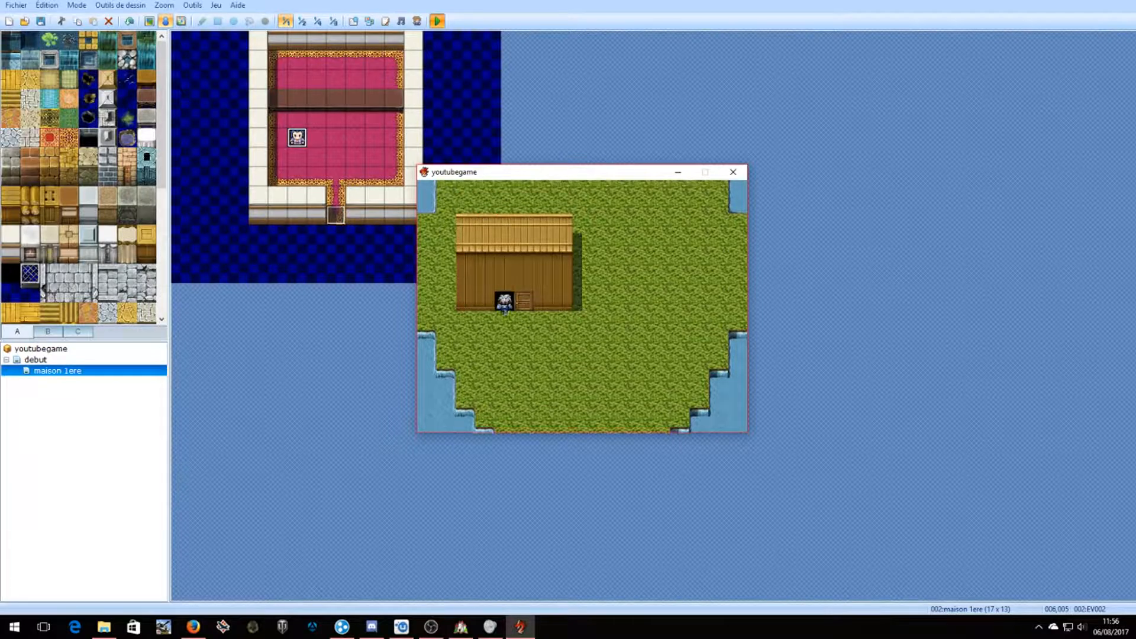
key("Up")
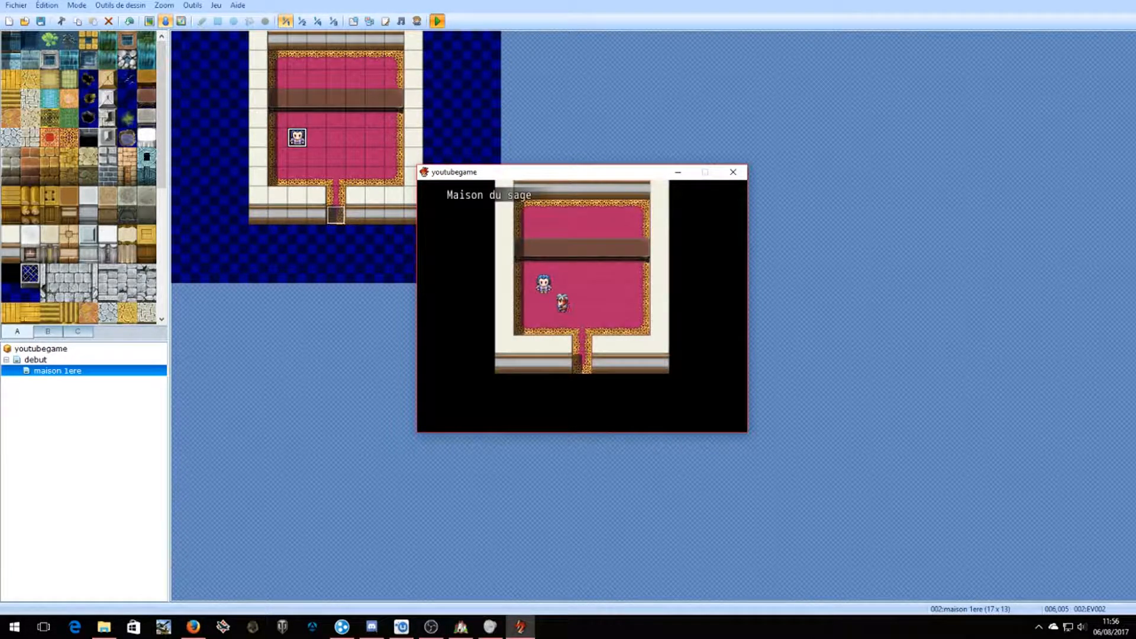
Walk the hero up to the sage, talk to him and dismiss his message.
key("Left")
key("Up")
key("Return")
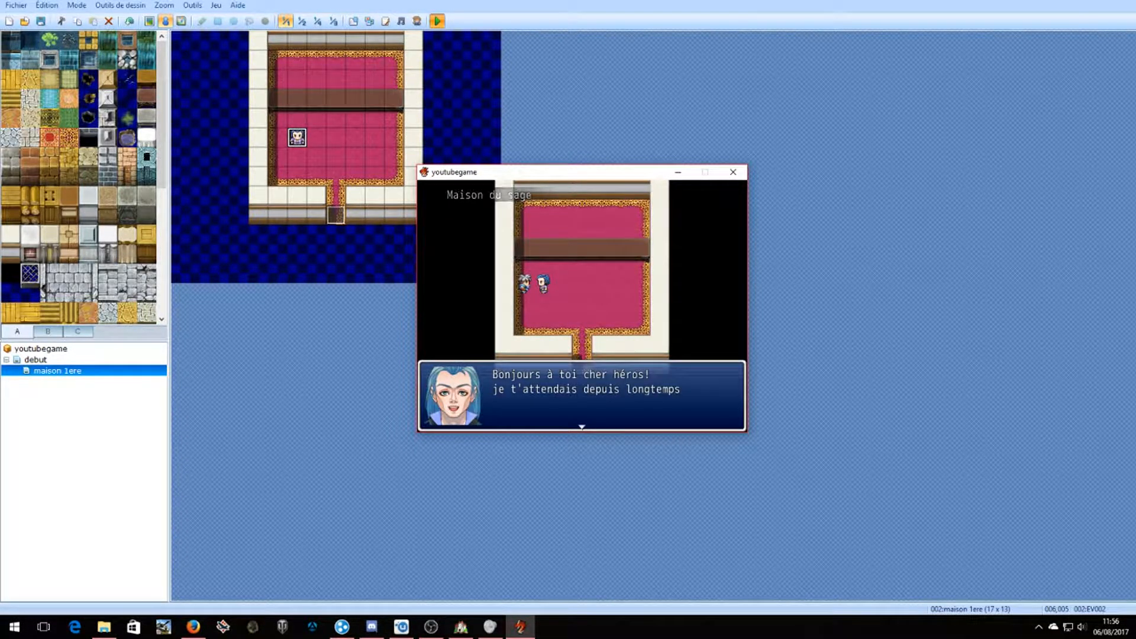
key("Return")
key("Return")
Walk the hero around the sage and out of the house into the village, and close the playtest.
key("Up")
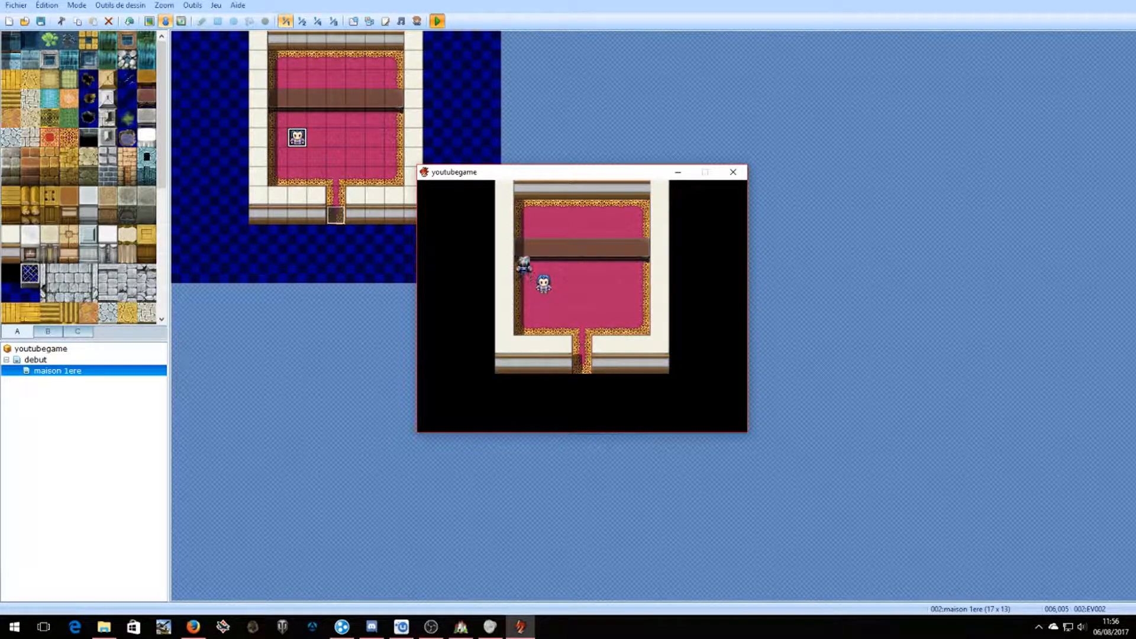
key("Right")
key("Down")
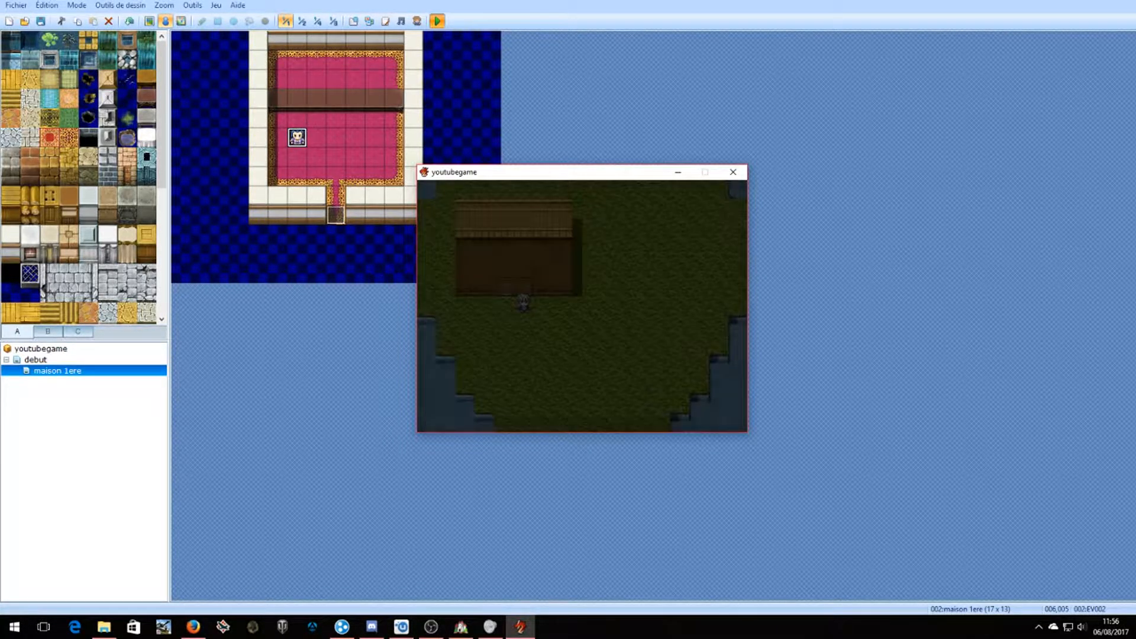
key("Down")
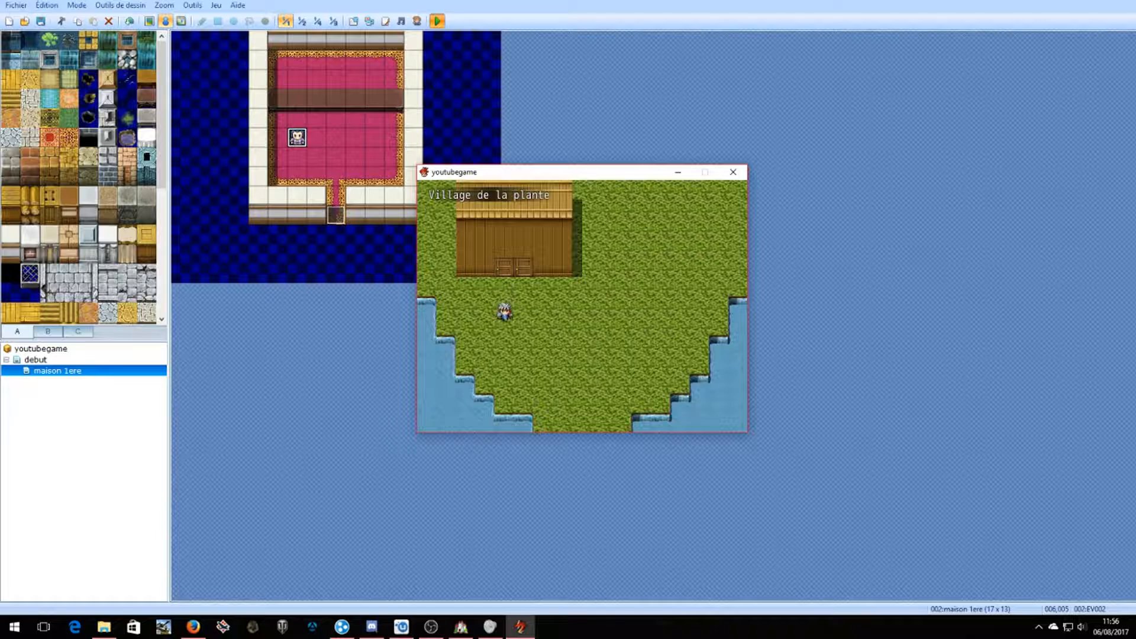
key("Right")
key("Down")
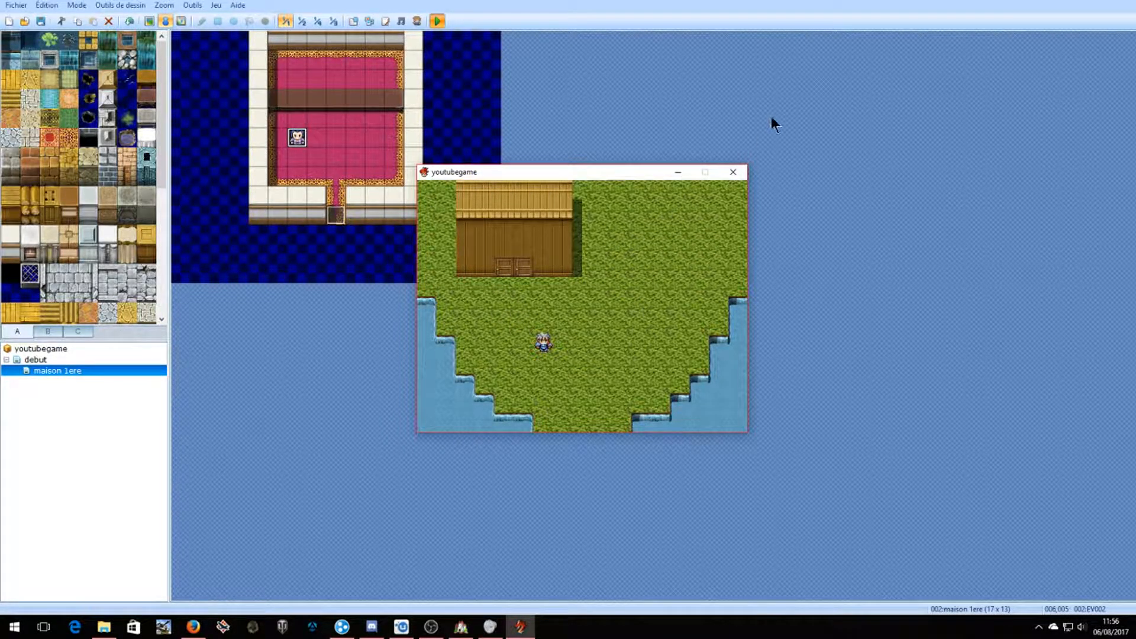
left_click(733, 171)
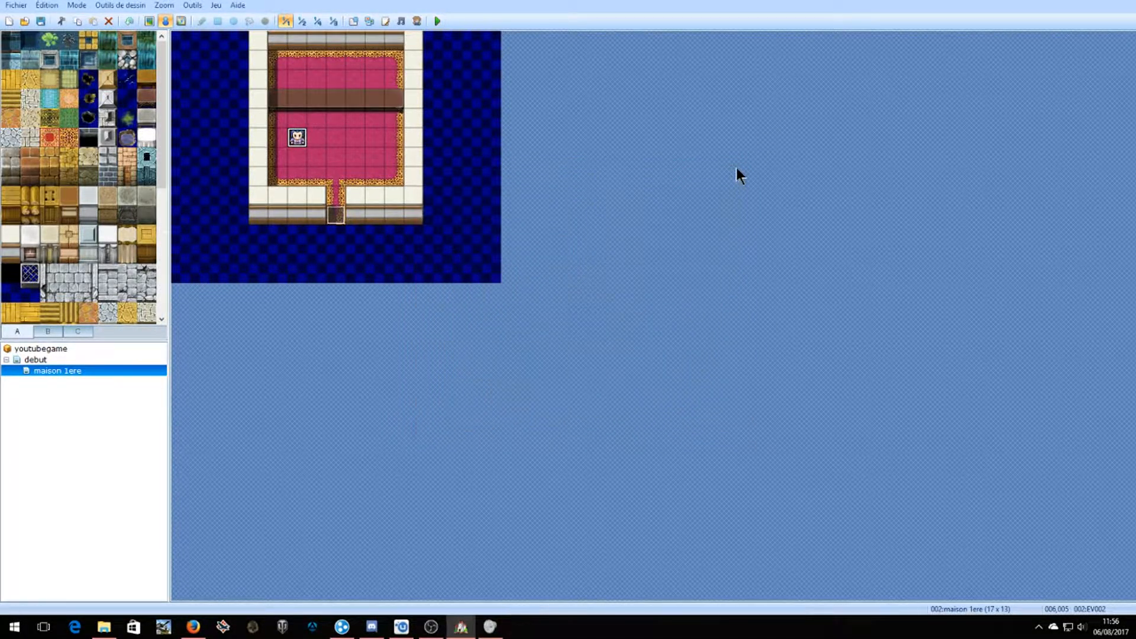
Reopen the sage's event and insert a second show-message command with the sage portrait after the first message.
left_click(63, 359)
left_click(27, 371)
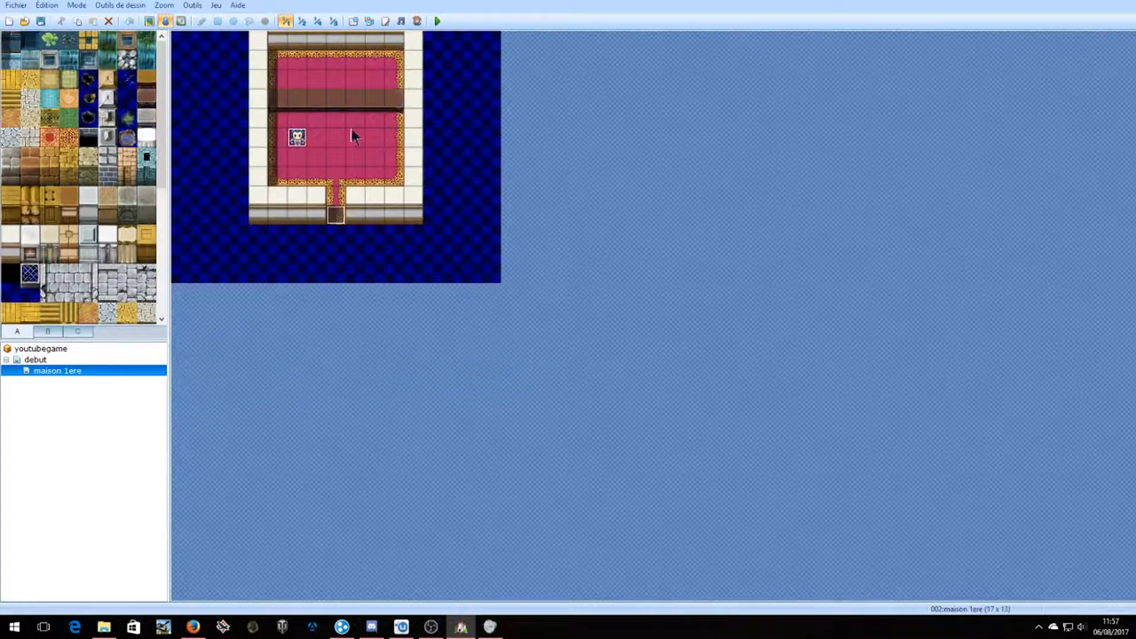
right_click(301, 136)
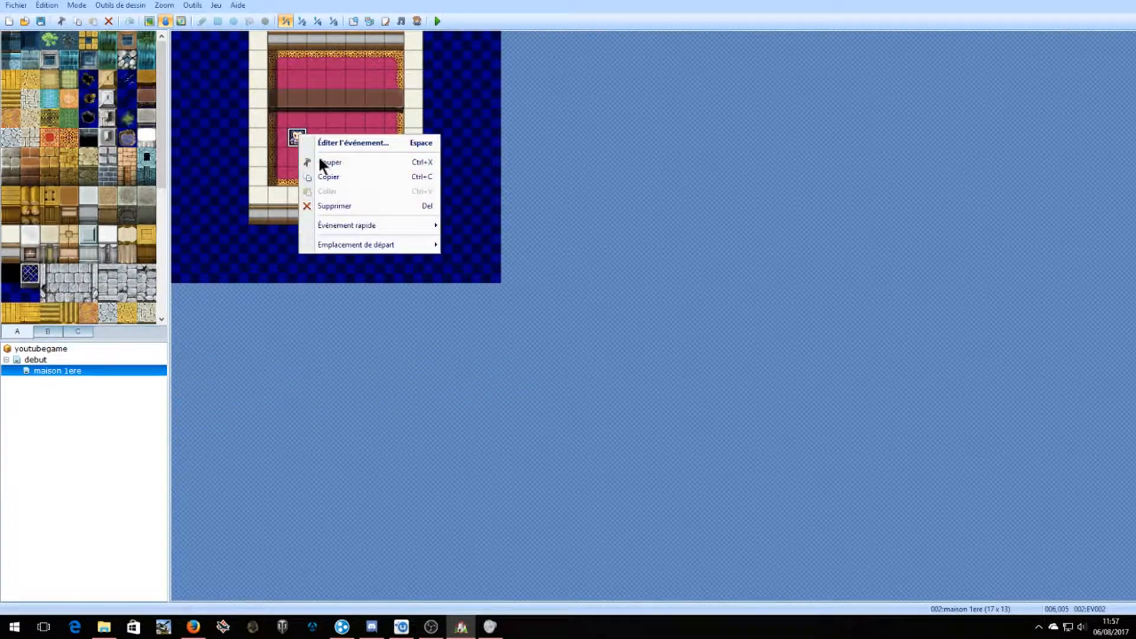
left_click(357, 136)
left_click(627, 203)
right_click(627, 203)
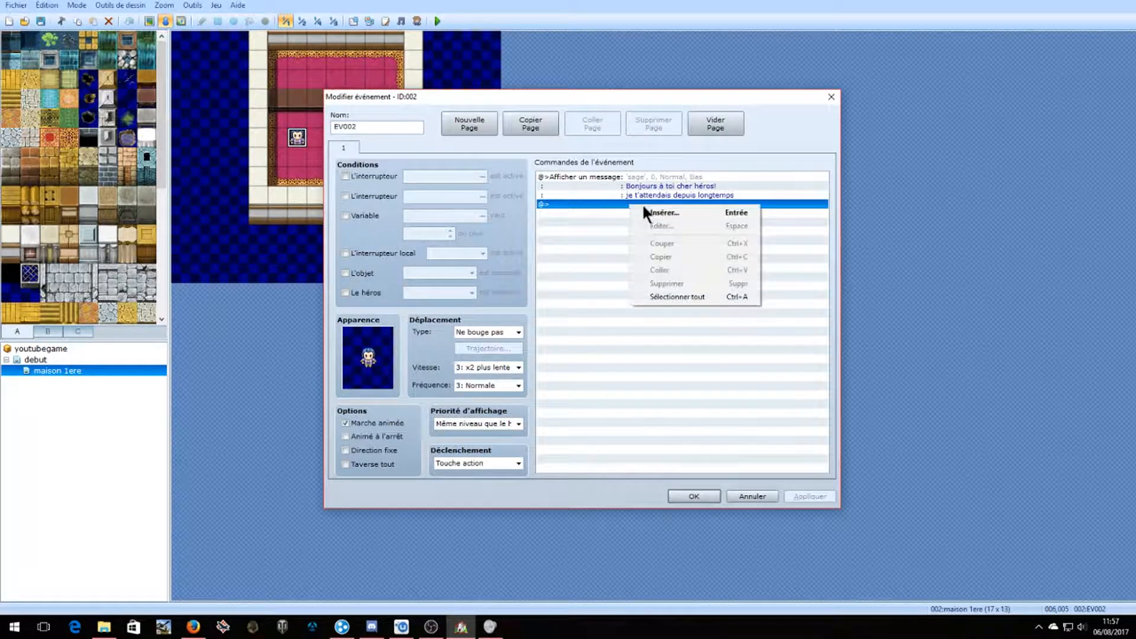
left_click(647, 208)
left_click(616, 188)
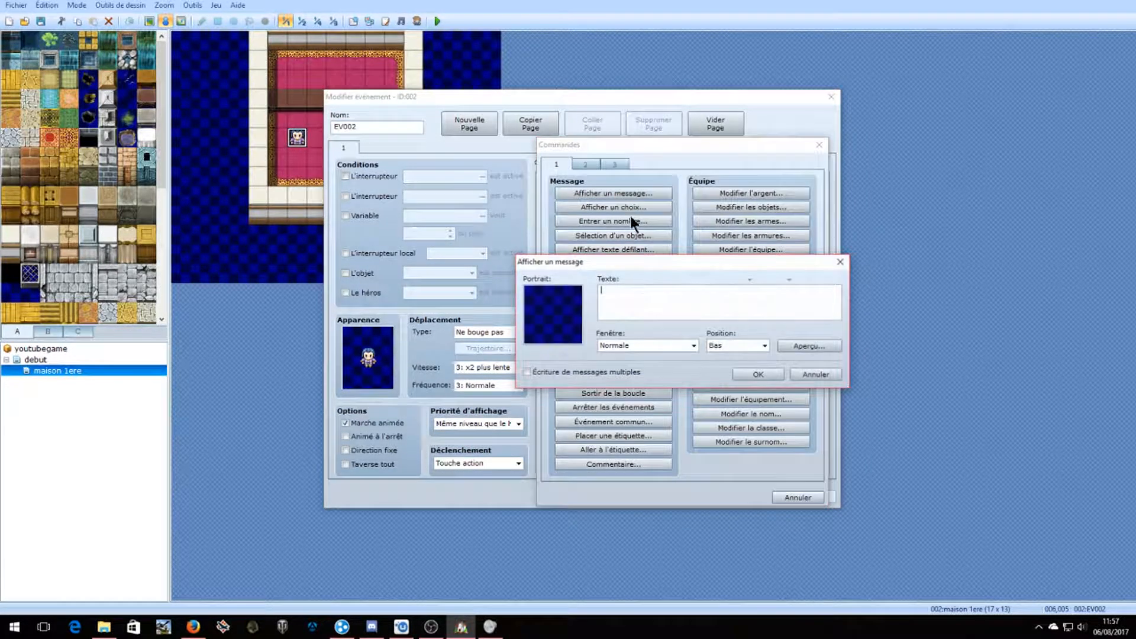
double_click(549, 313)
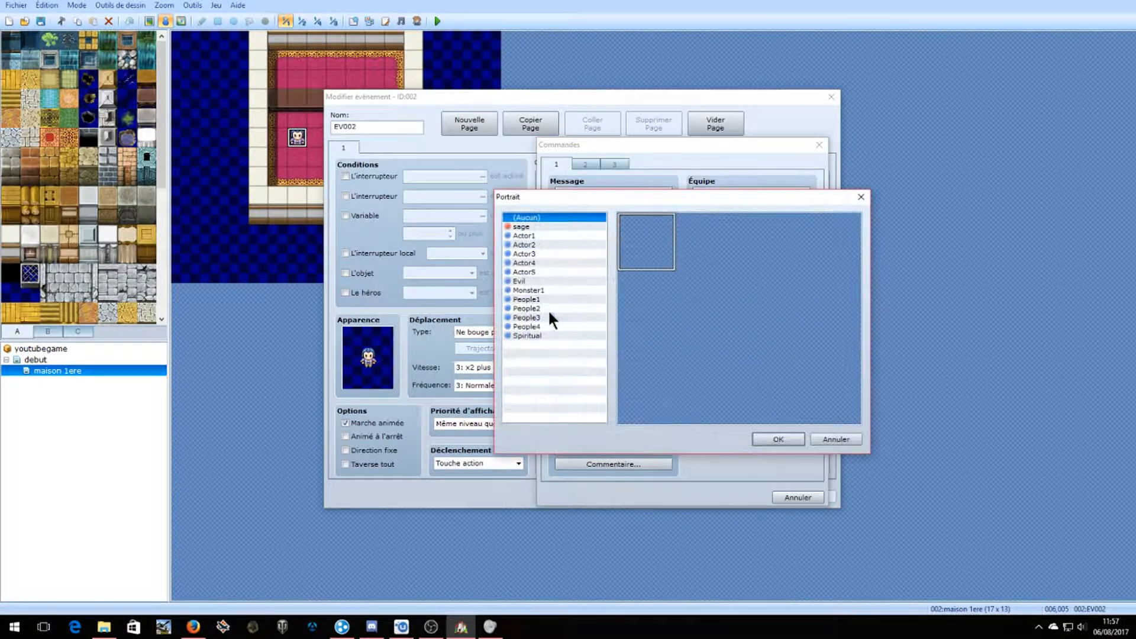
left_click(531, 245)
left_click(523, 227)
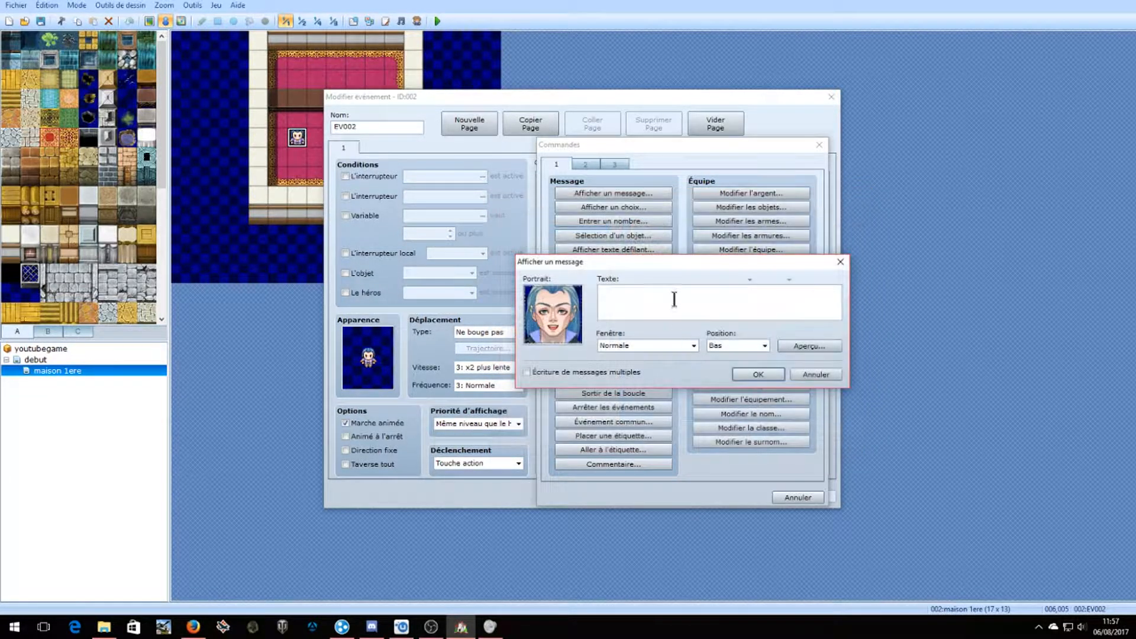
left_click(769, 439)
Enter "Va dehors je t'attends pour t'entraîner" as the second message's text, preview it and confirm the command.
type("Va dehors je t'attends pour ")
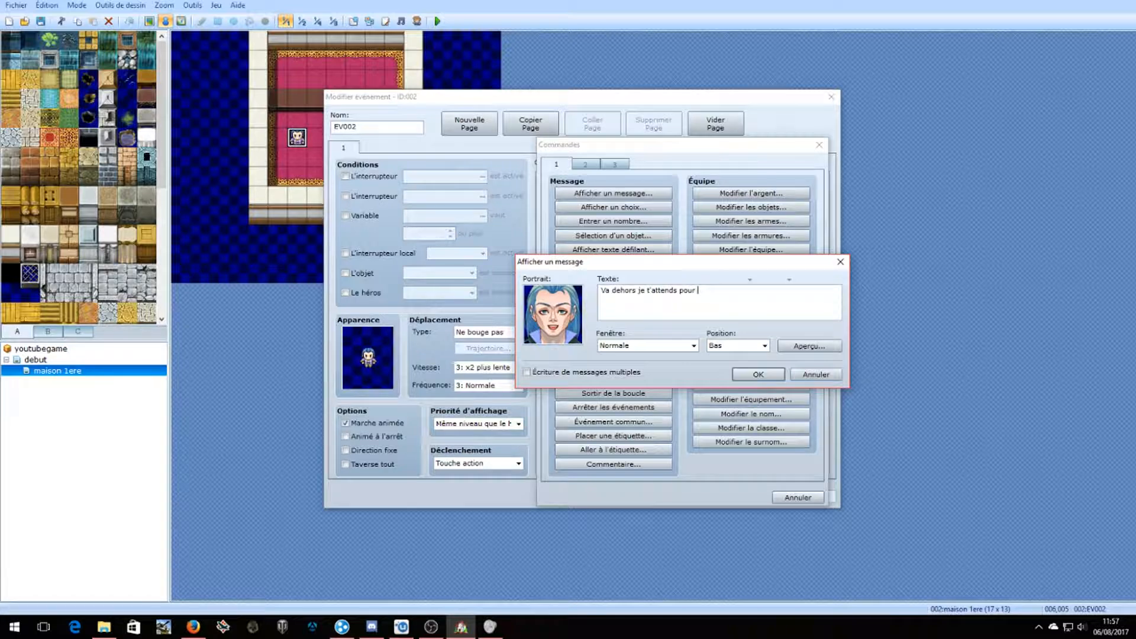
type("t'")
type("entrain")
left_click(809, 345)
left_click(809, 367)
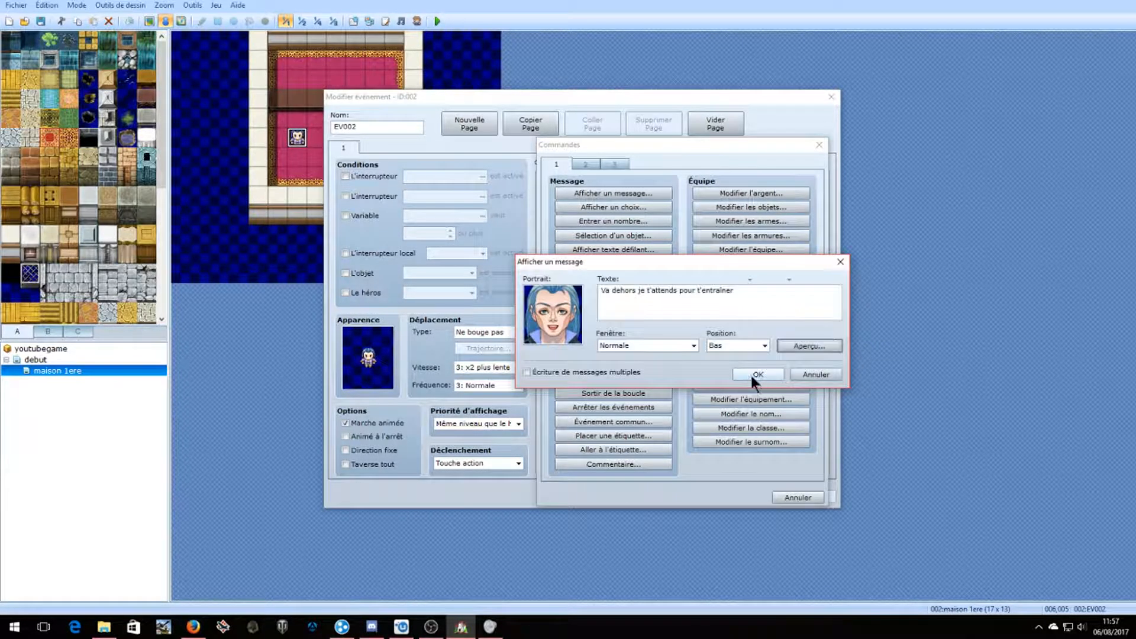
left_click(758, 374)
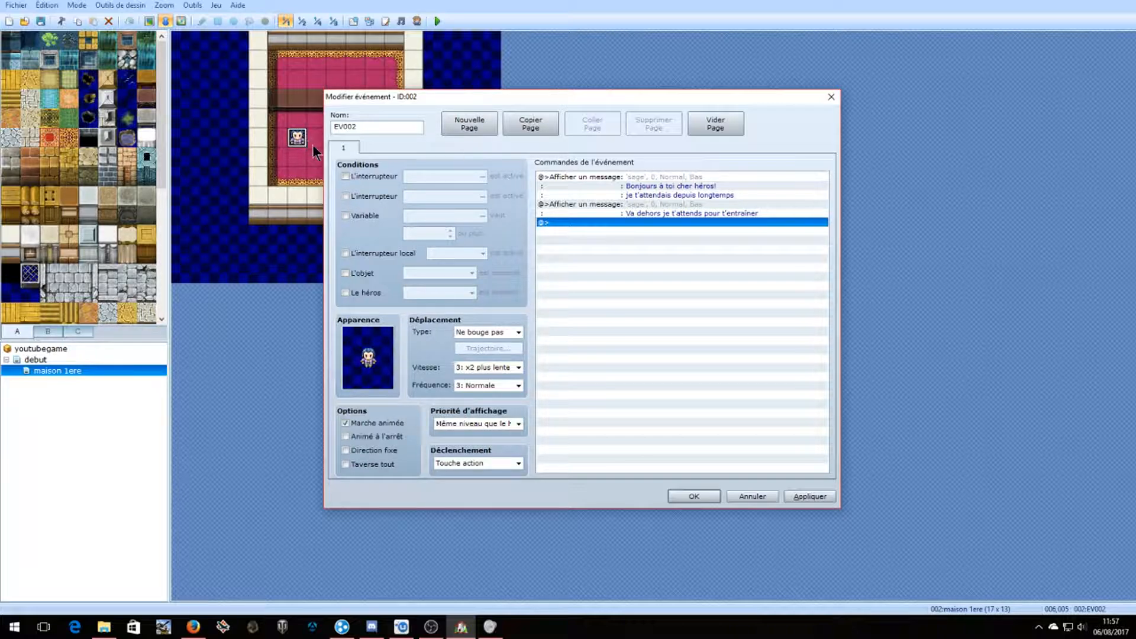
Add a second page to the sage's event and make it conditional on local switch A.
left_click(467, 126)
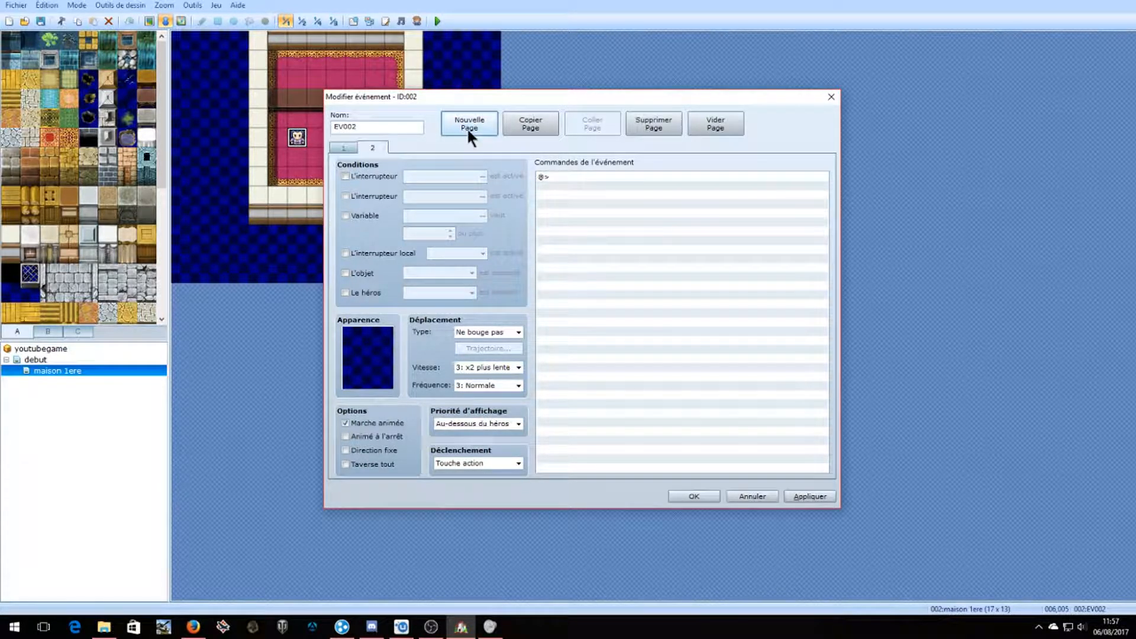
left_click(346, 148)
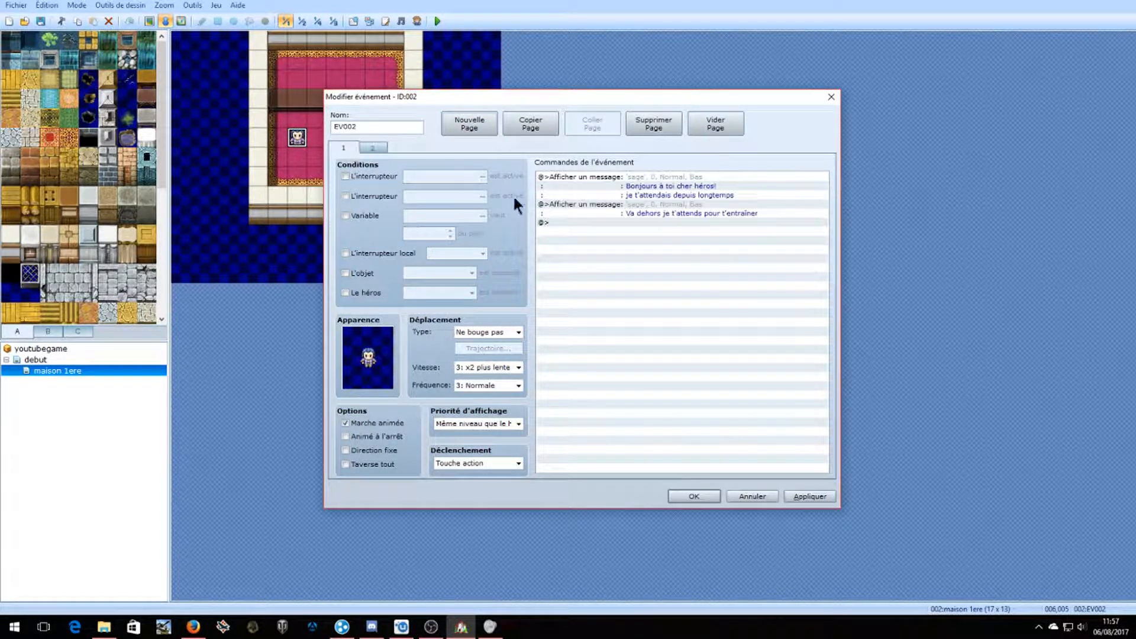
left_click(377, 148)
left_click(385, 253)
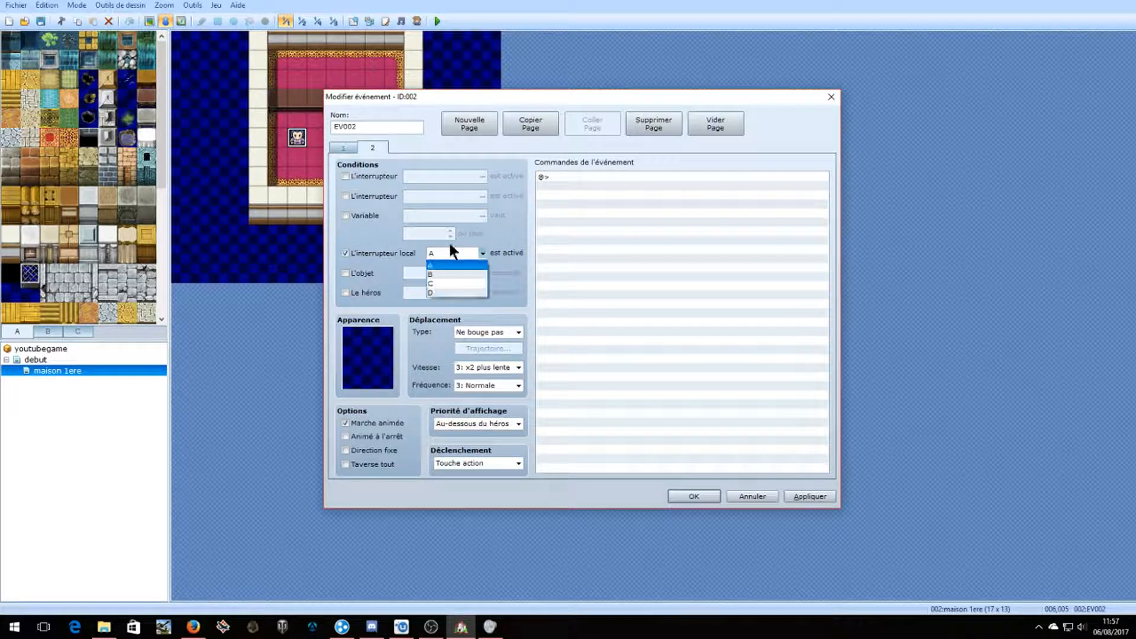
left_click(467, 253)
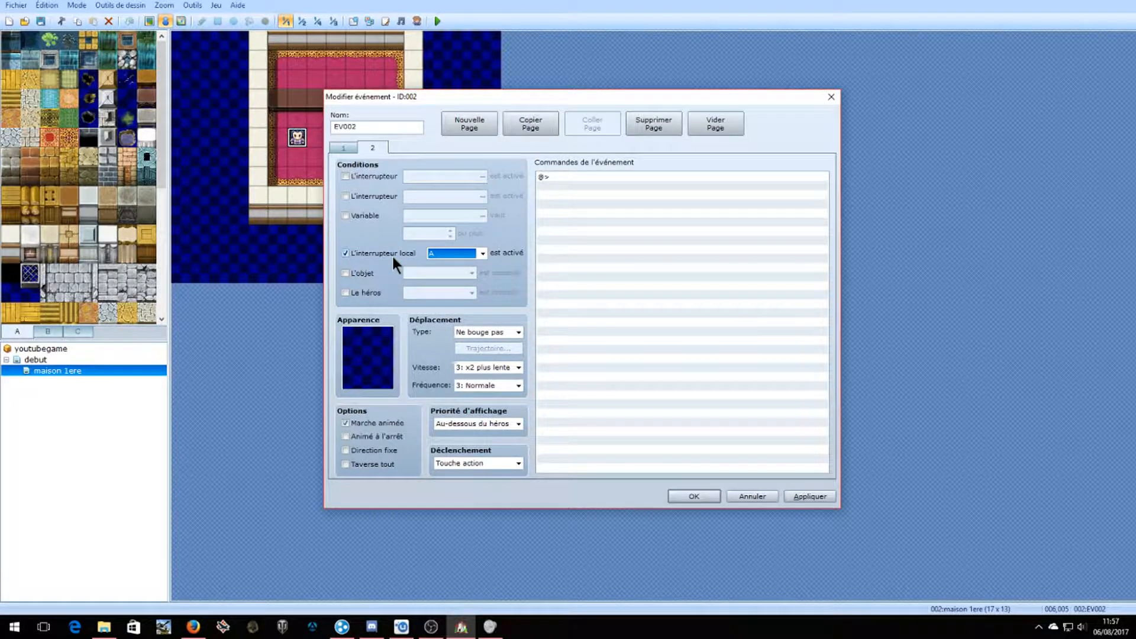
mouse_move(392, 255)
left_click(456, 254)
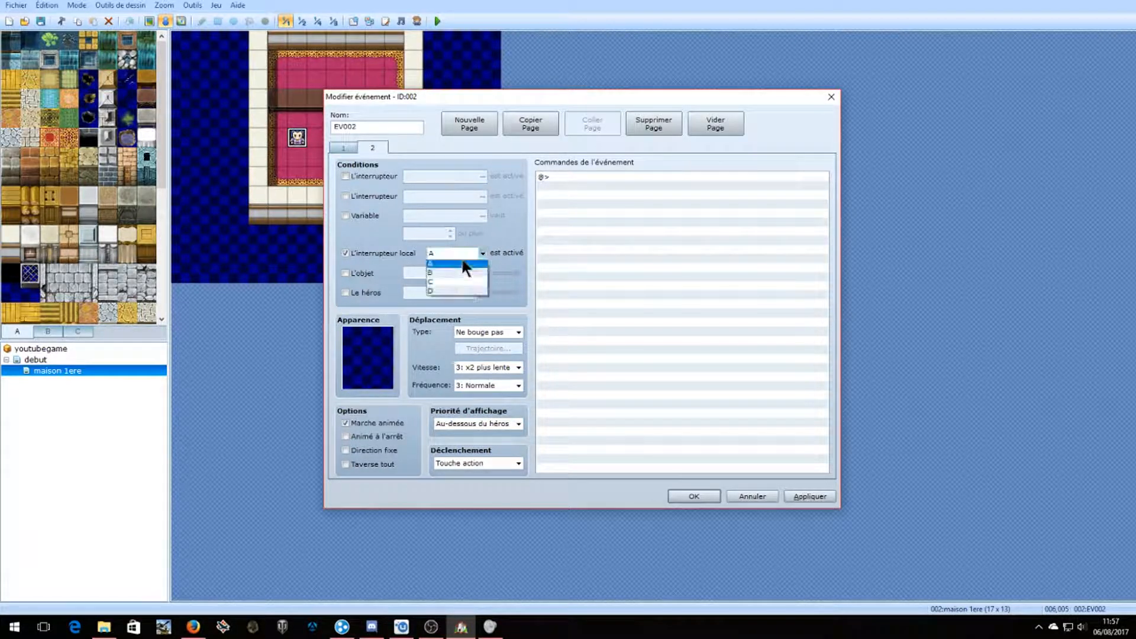
left_click(457, 260)
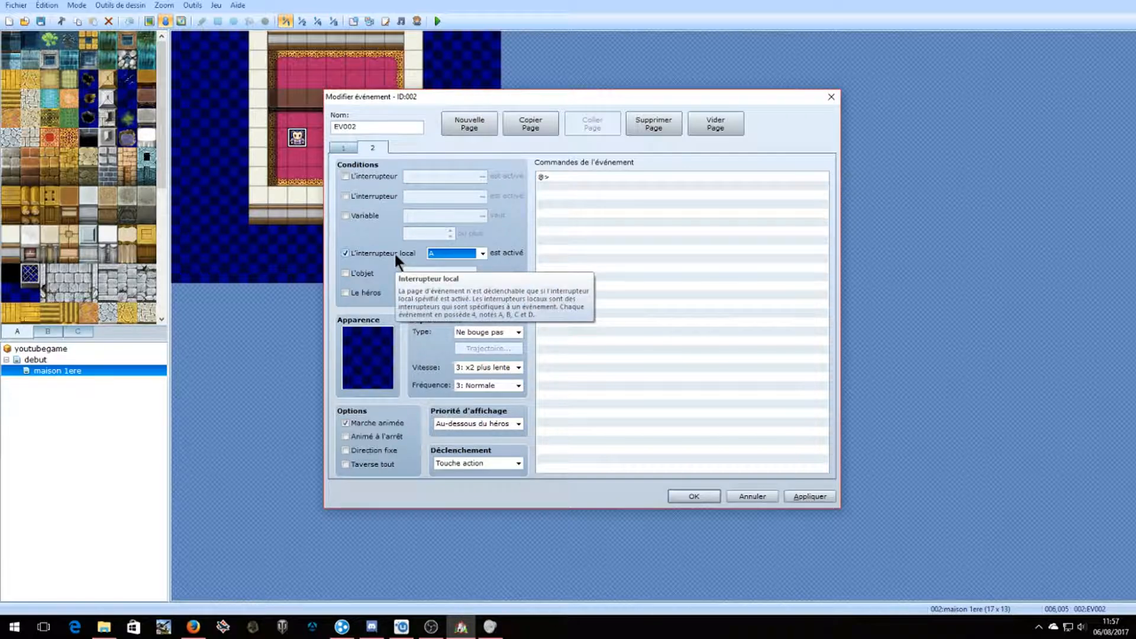
left_click(394, 254)
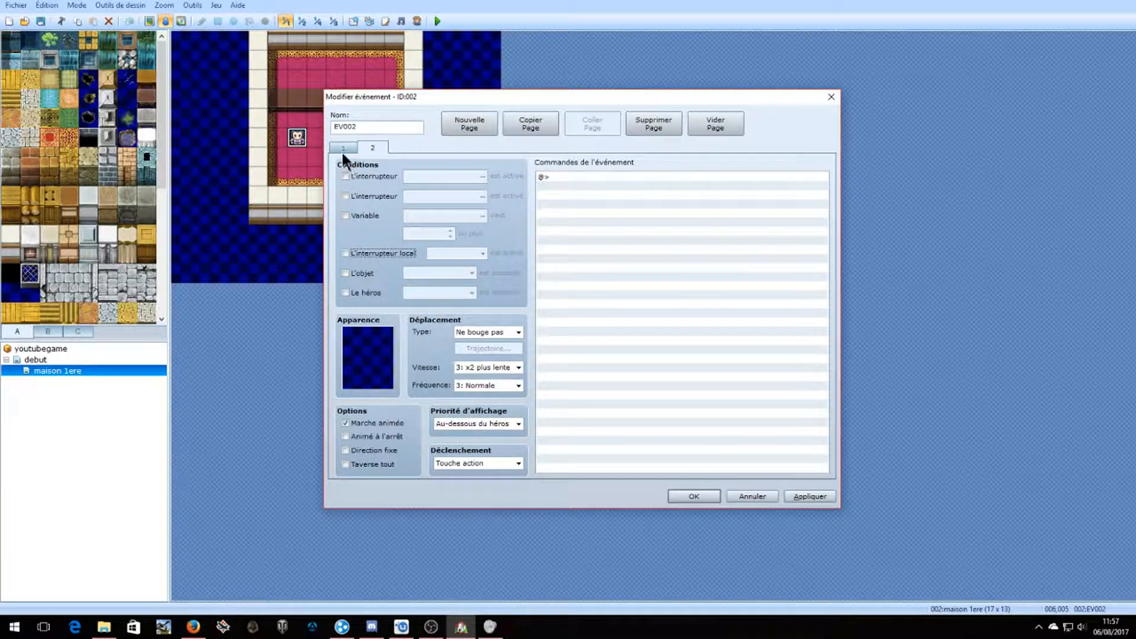
left_click(405, 254)
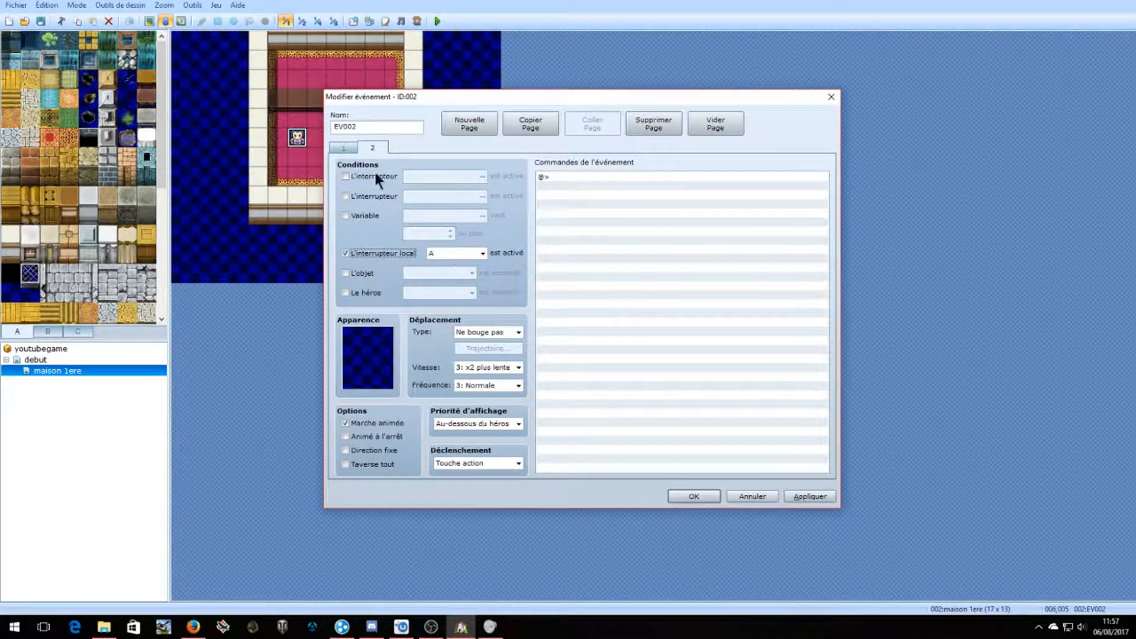
Add a command turning local switch A on after the two messages on the event's first page.
left_click(348, 148)
left_click(589, 224)
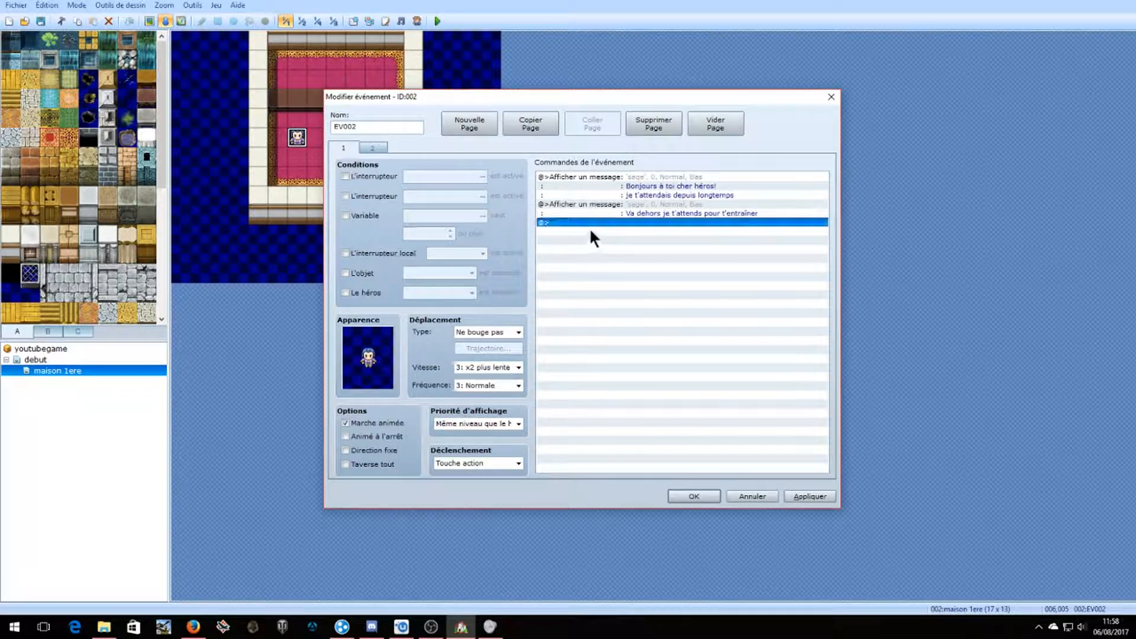
right_click(589, 225)
left_click(609, 235)
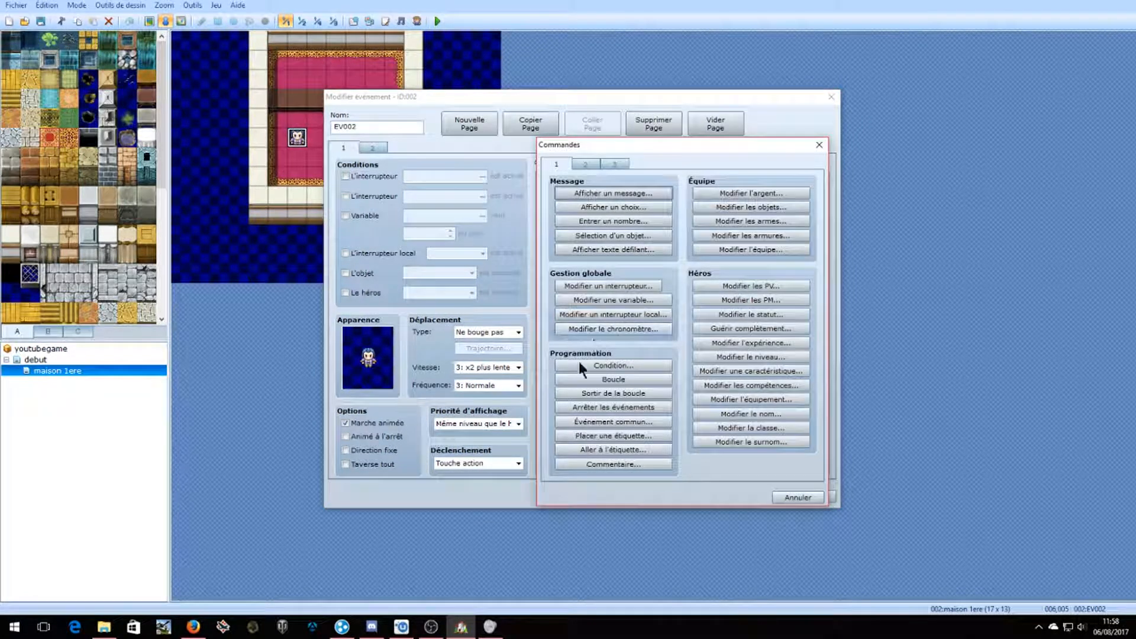
left_click(614, 315)
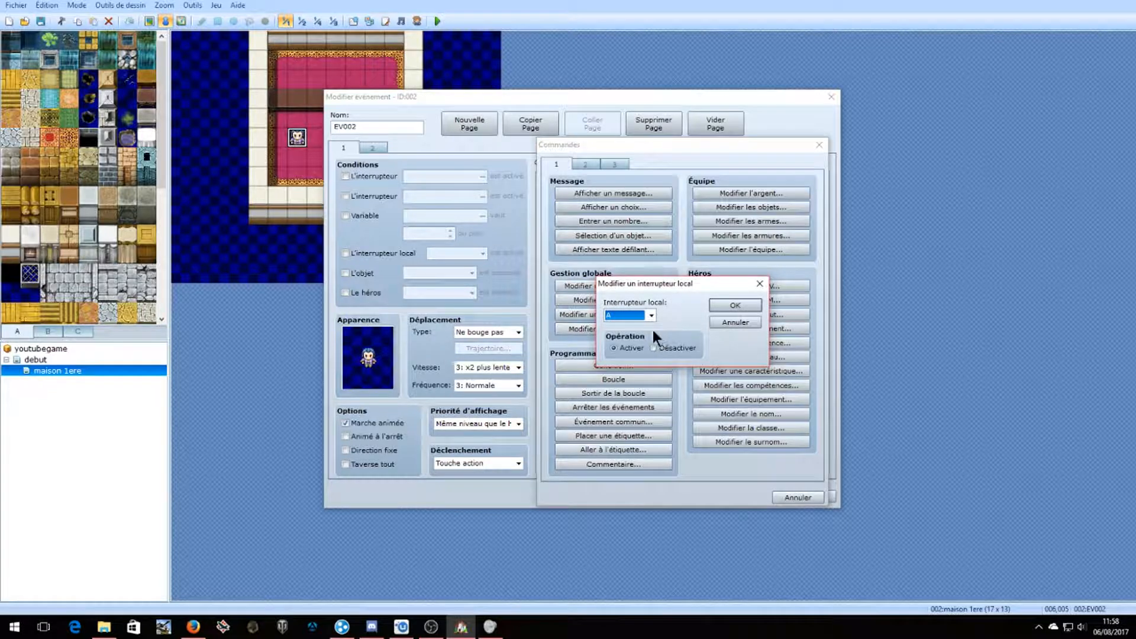
left_click(734, 304)
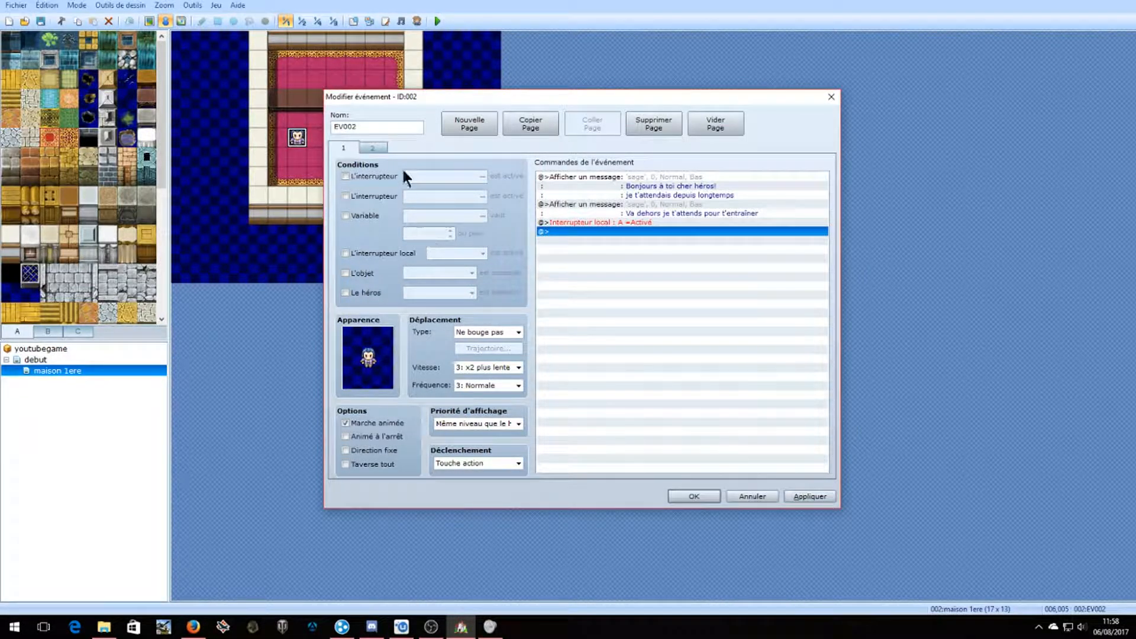
Remove the local switch condition from the second page and delete the local switch command from the first page.
left_click(372, 148)
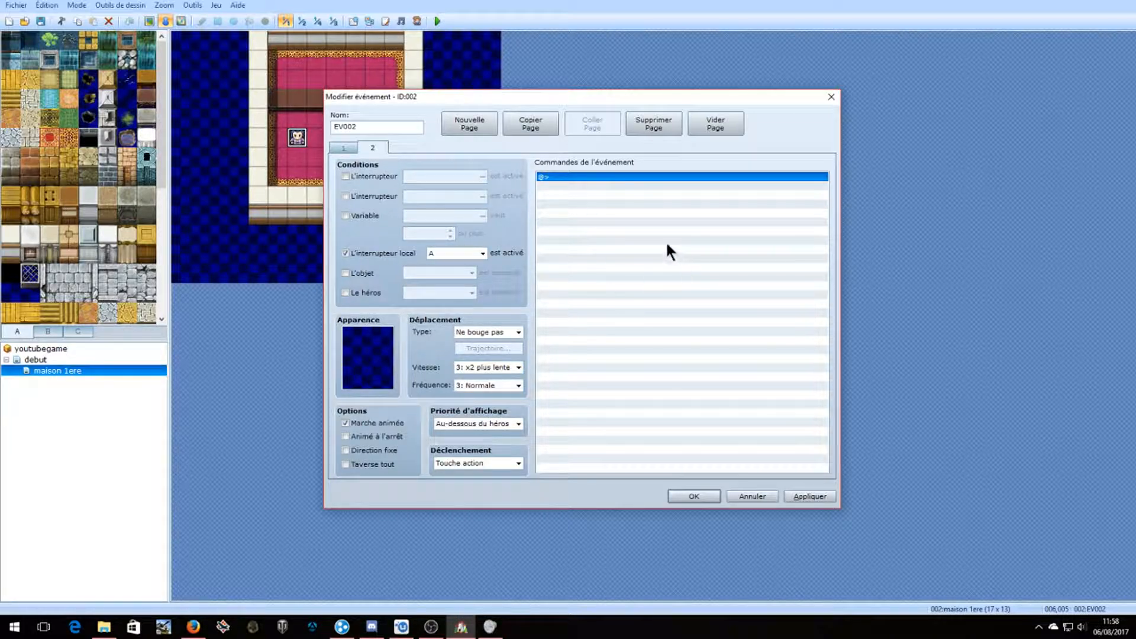
left_click(344, 252)
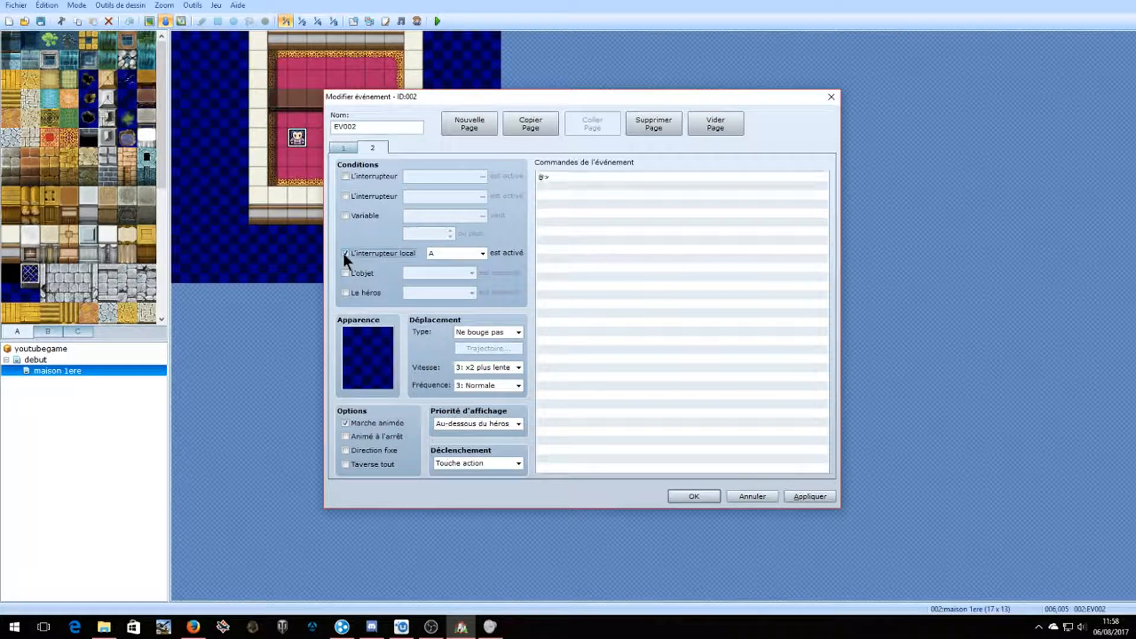
left_click(342, 147)
right_click(555, 223)
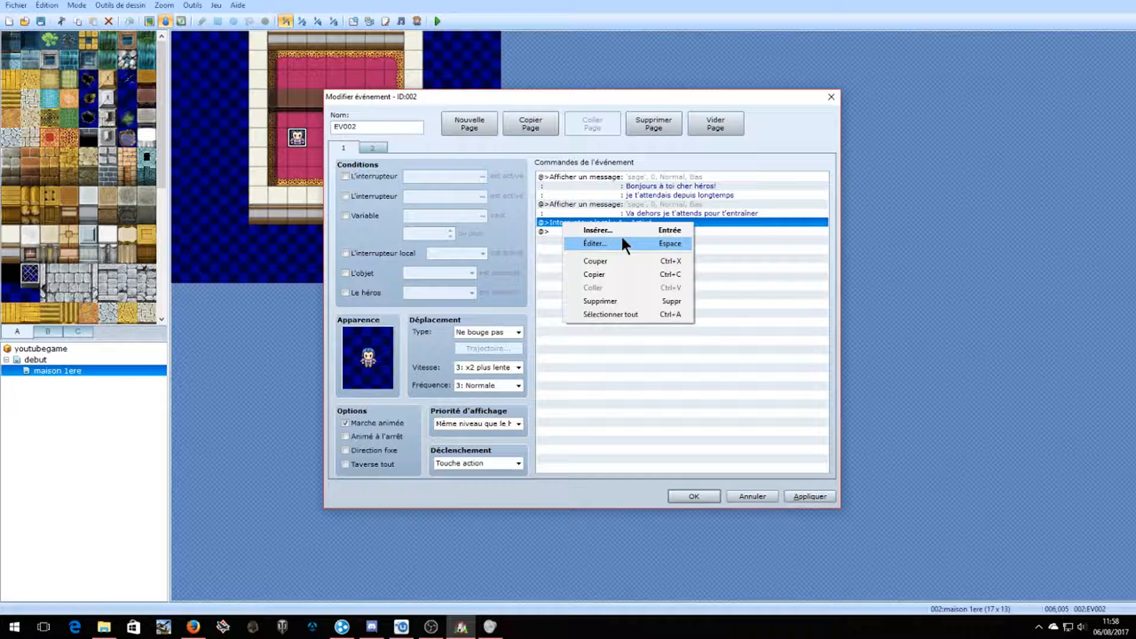
left_click(613, 300)
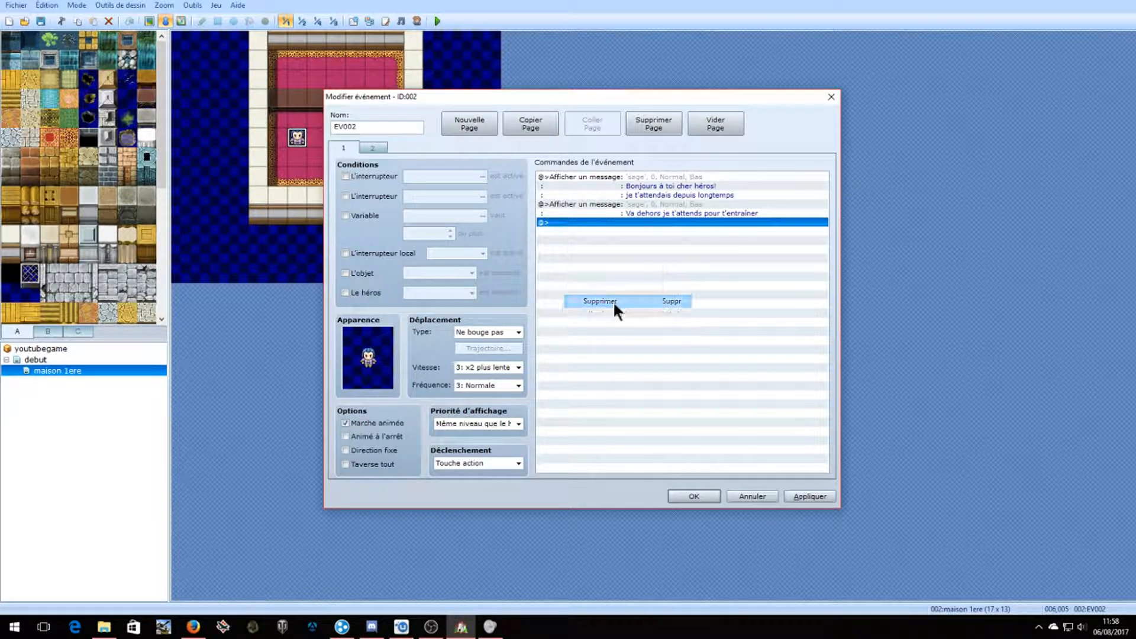
Make the event's second page conditional on switch 0001 being on.
left_click(372, 147)
left_click(351, 178)
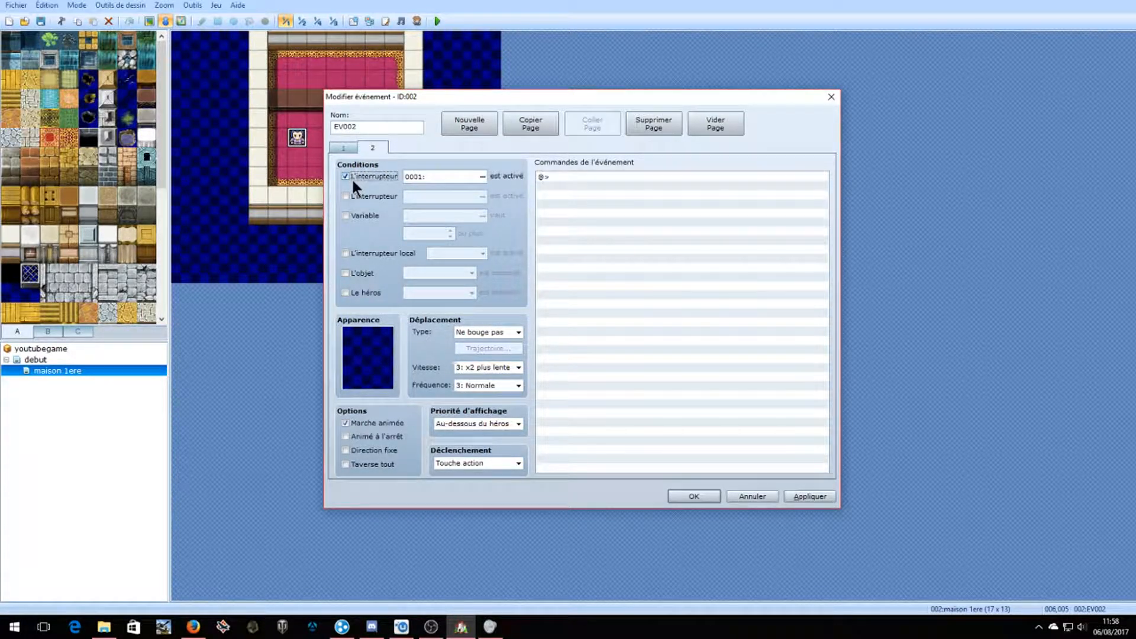
right_click(560, 177)
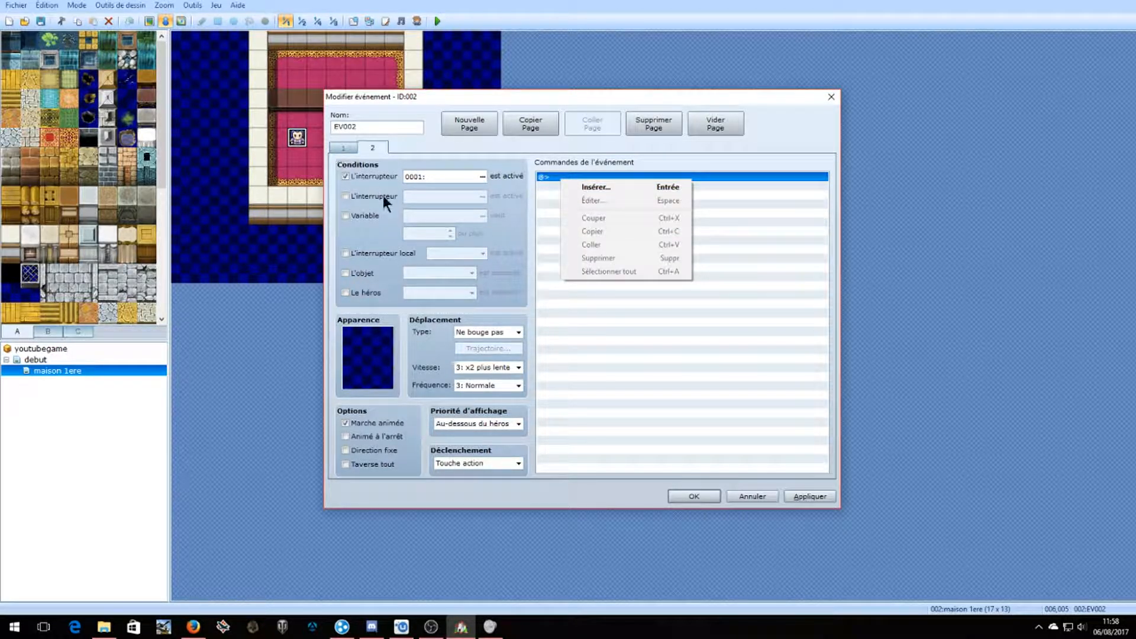
left_click(520, 300)
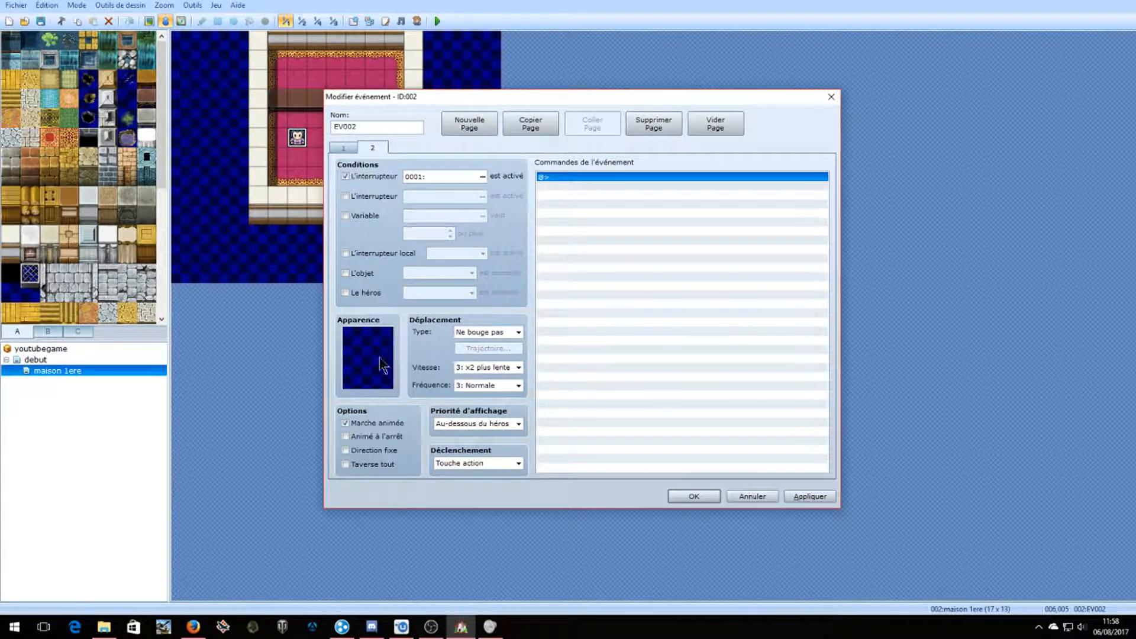
Add a command turning switch 0001 on after the first page's messages, then apply and close the event.
left_click(353, 149)
left_click(608, 223)
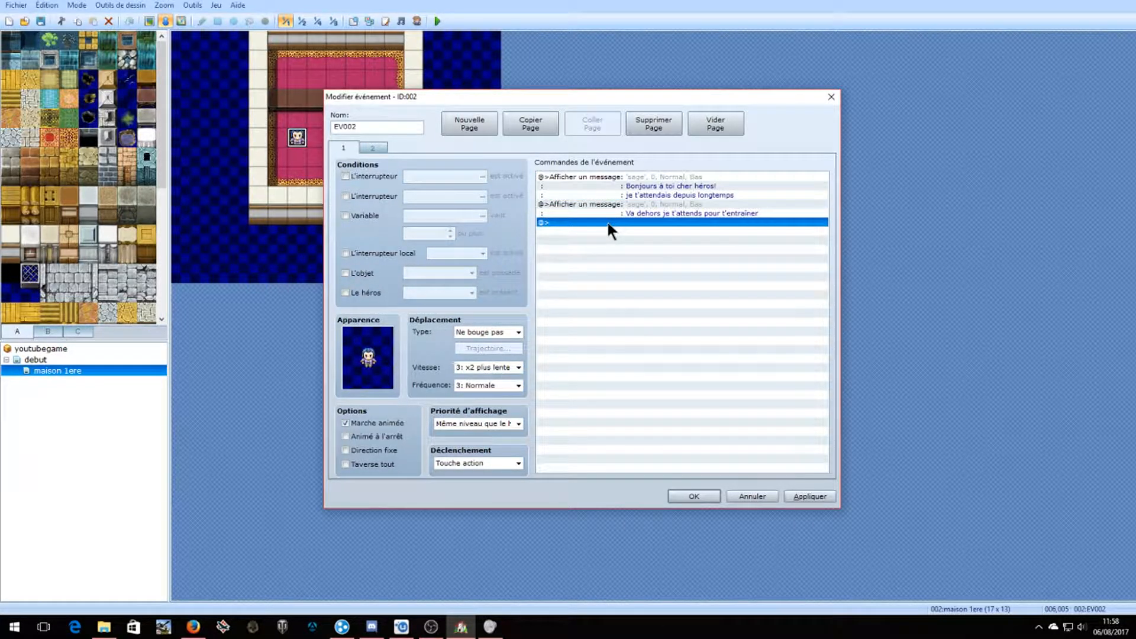
right_click(608, 222)
left_click(650, 226)
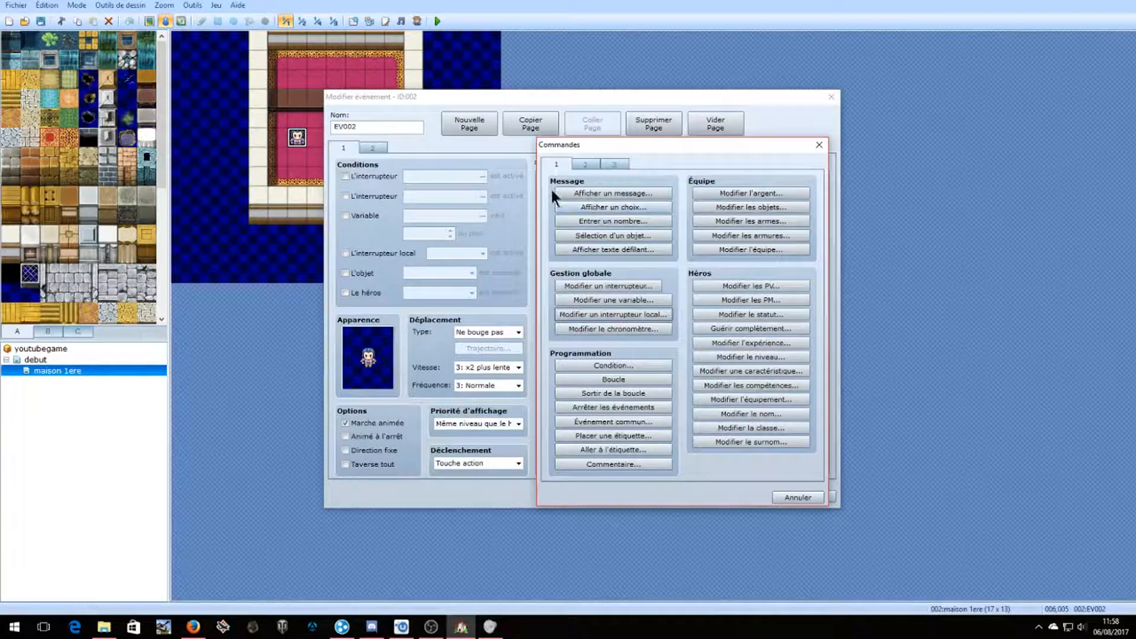
left_click(633, 286)
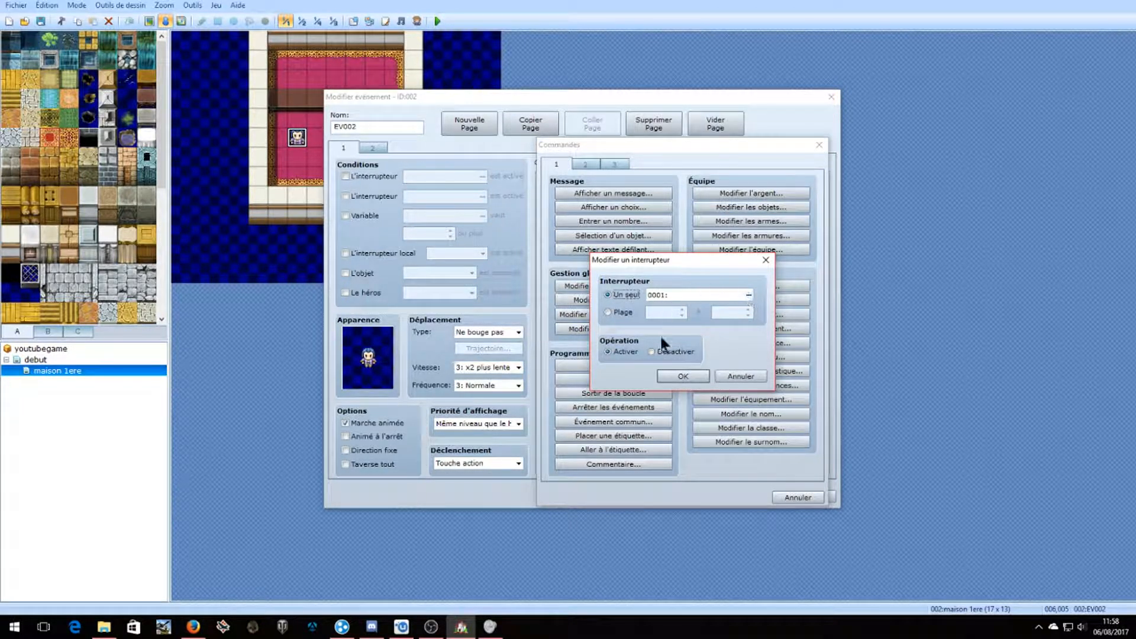
left_click(691, 375)
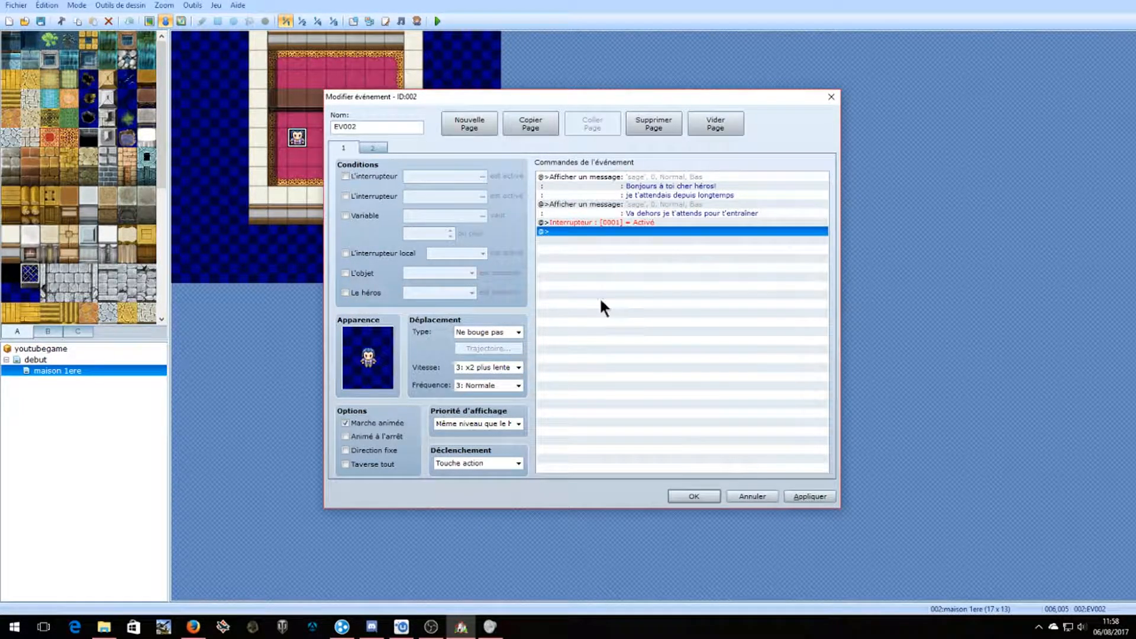
left_click(371, 147)
left_click(341, 145)
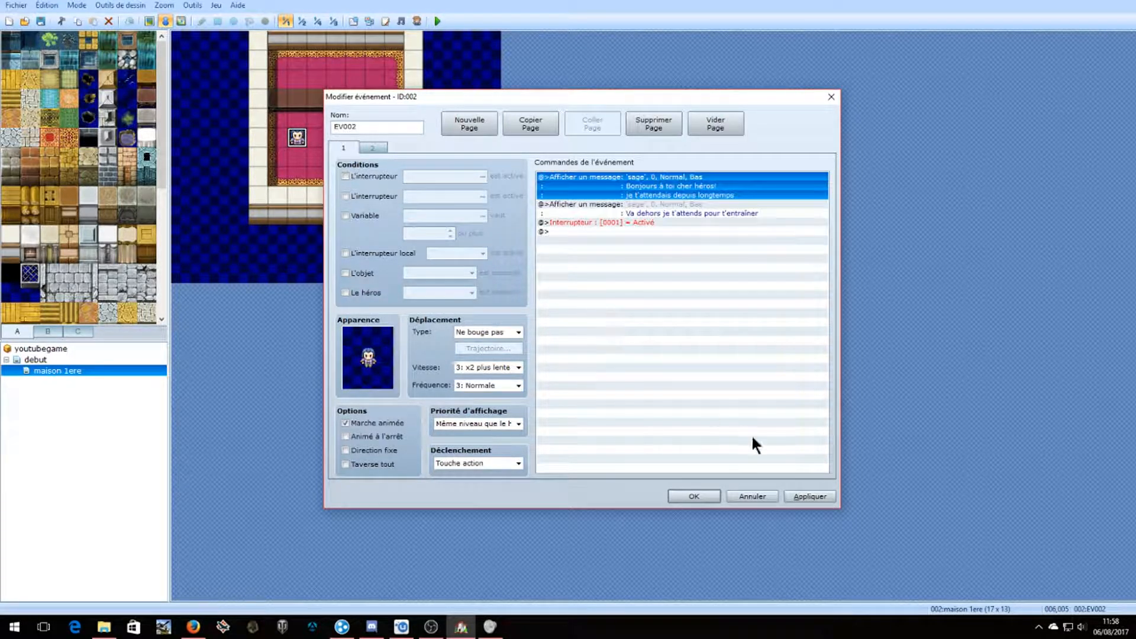
left_click(808, 496)
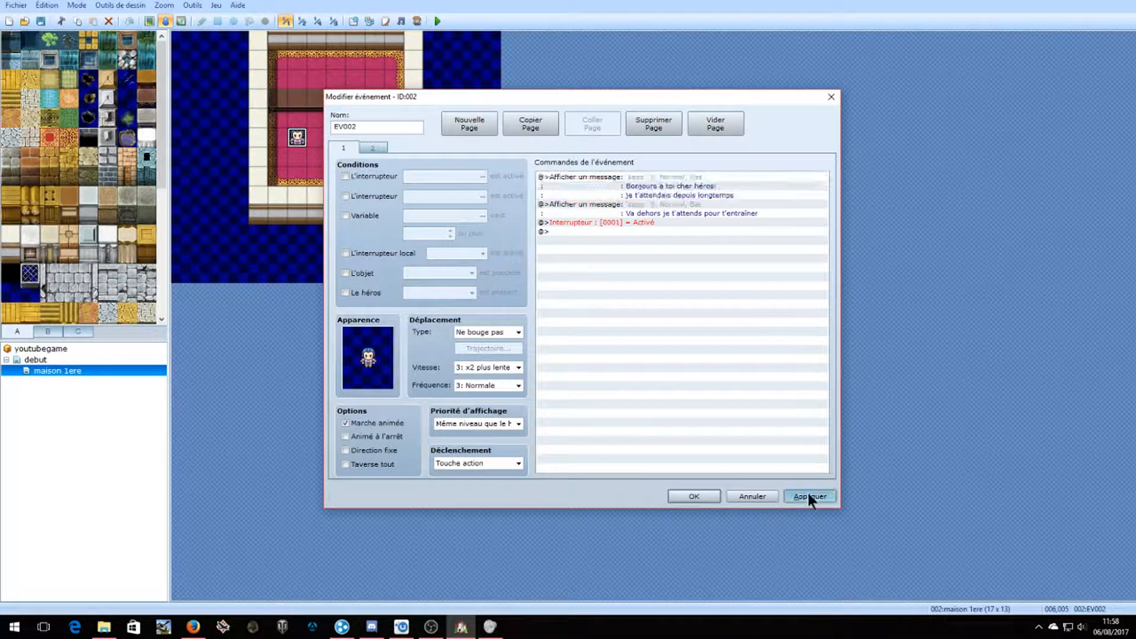
left_click(694, 500)
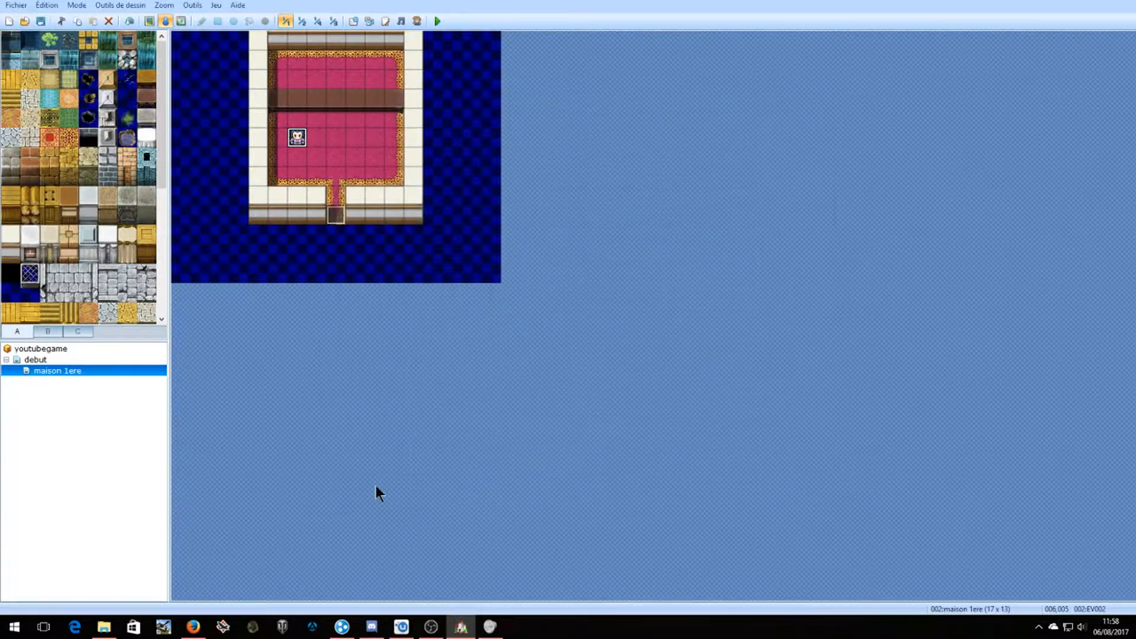
Save the project, launch a playtest with a new game and walk the hero into the sage's house.
left_click(32, 359)
left_click(71, 371)
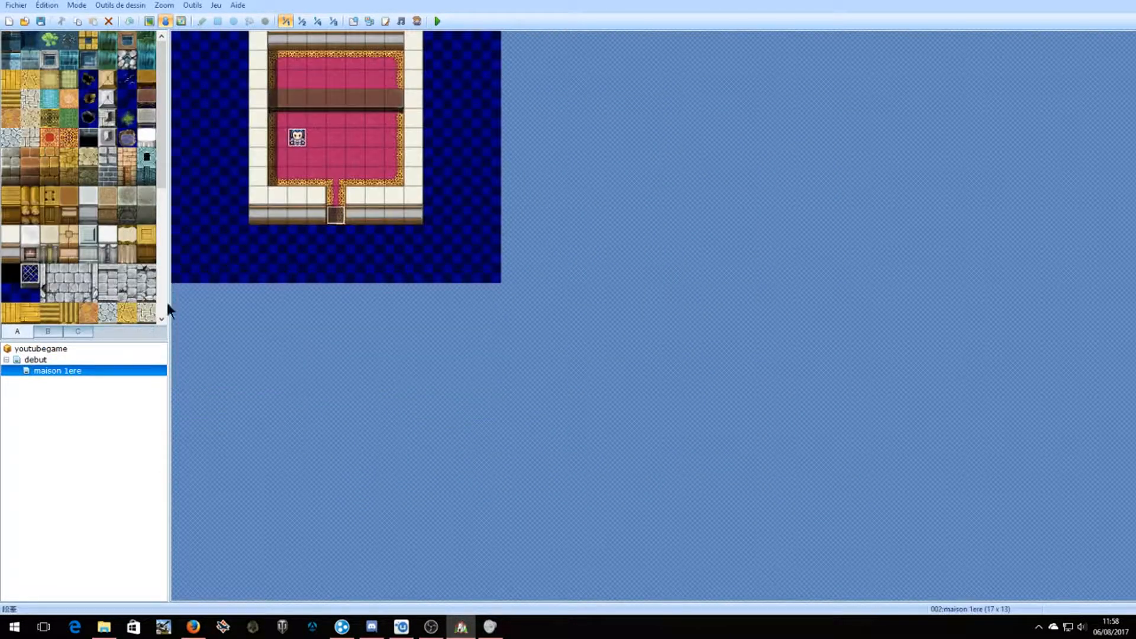
left_click(437, 22)
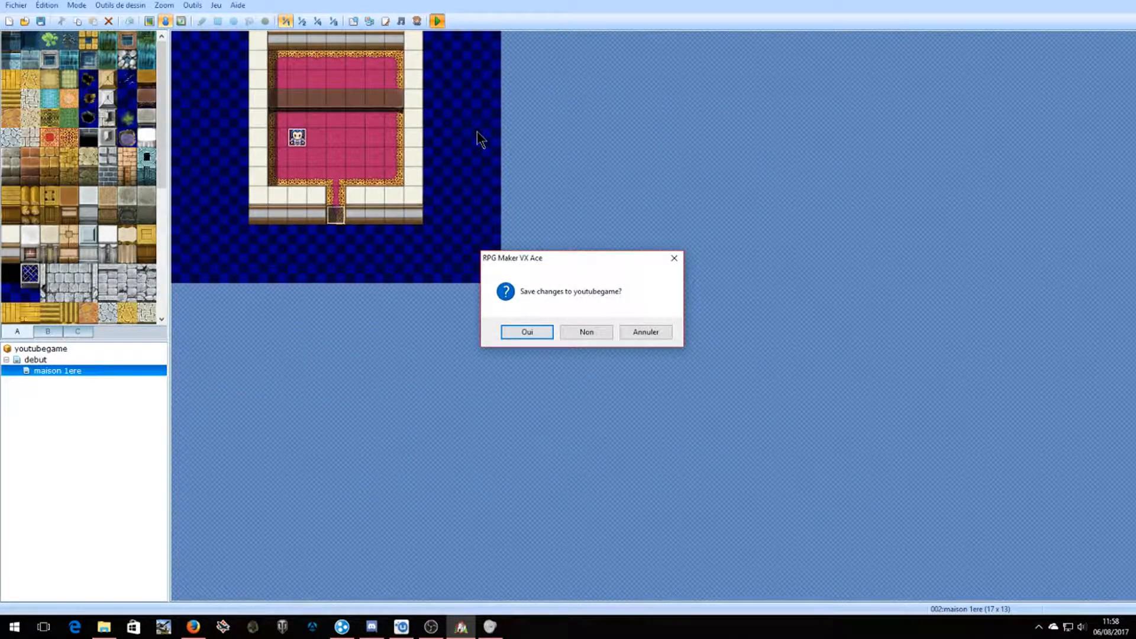
key("Return")
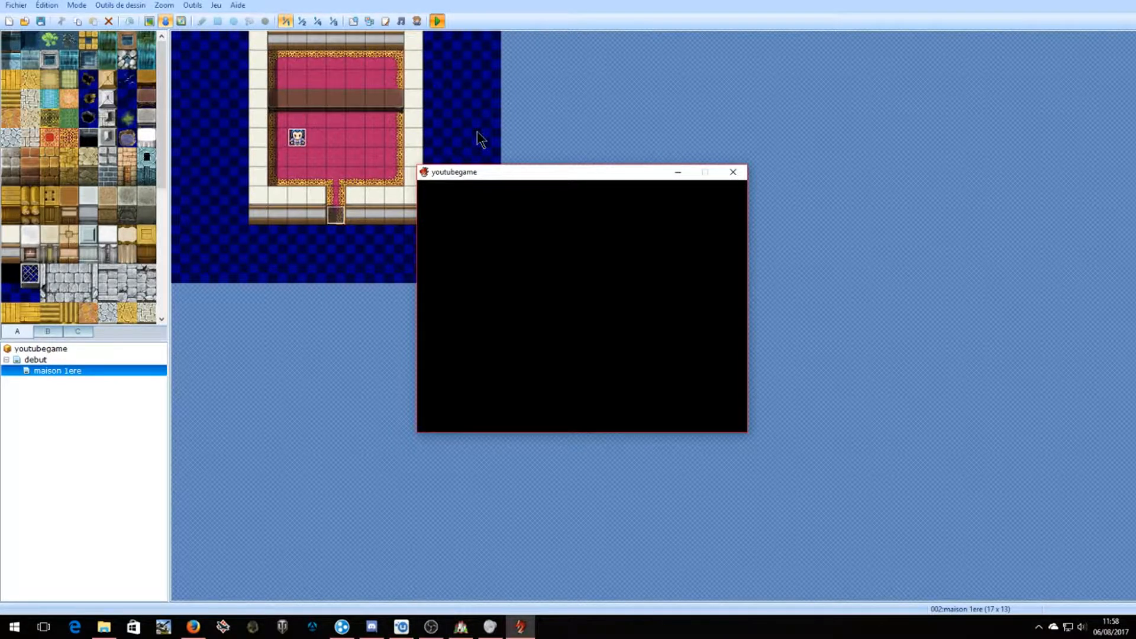
key("Return")
key("Down")
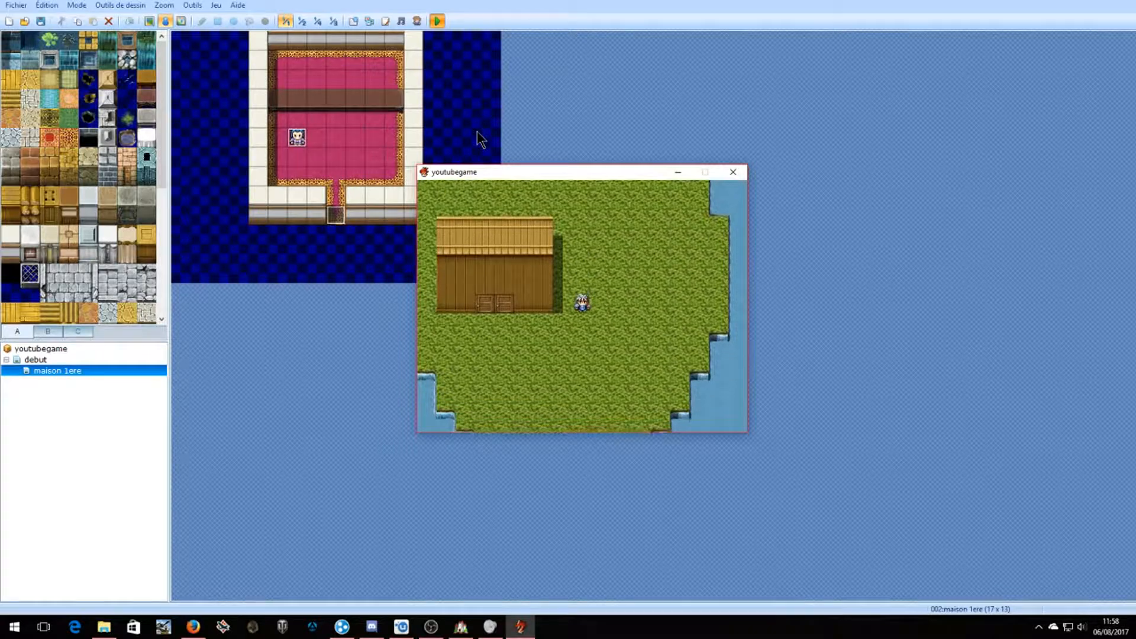
key("Left")
key("Up")
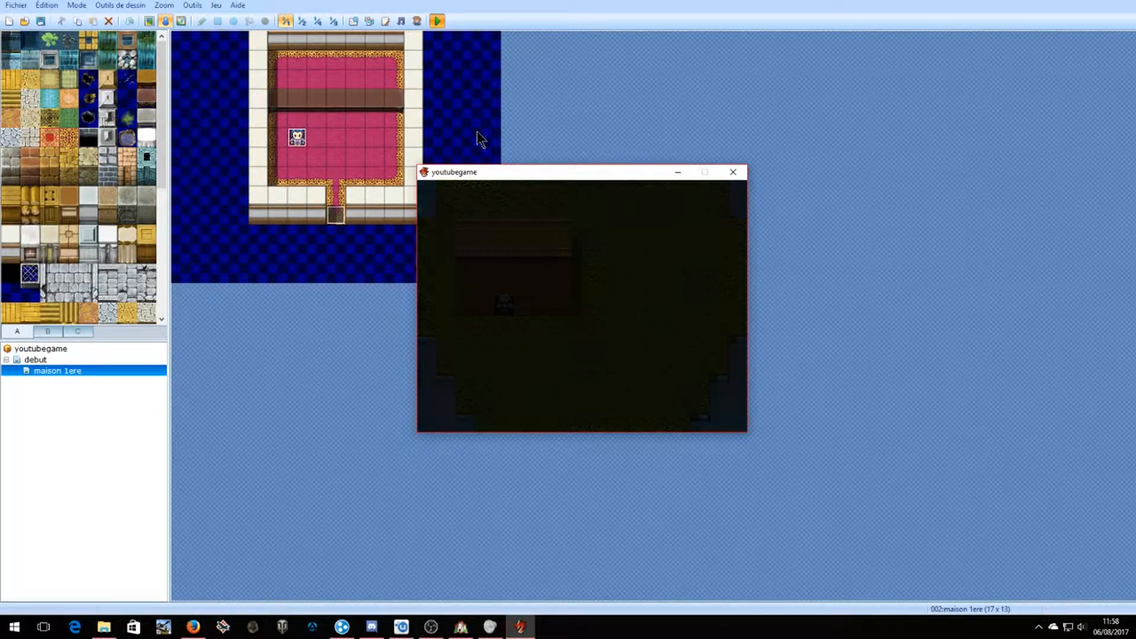
Talk to the sage through both messages and walk the hero out of the house into the village.
key("Up")
key("Left")
key("Return")
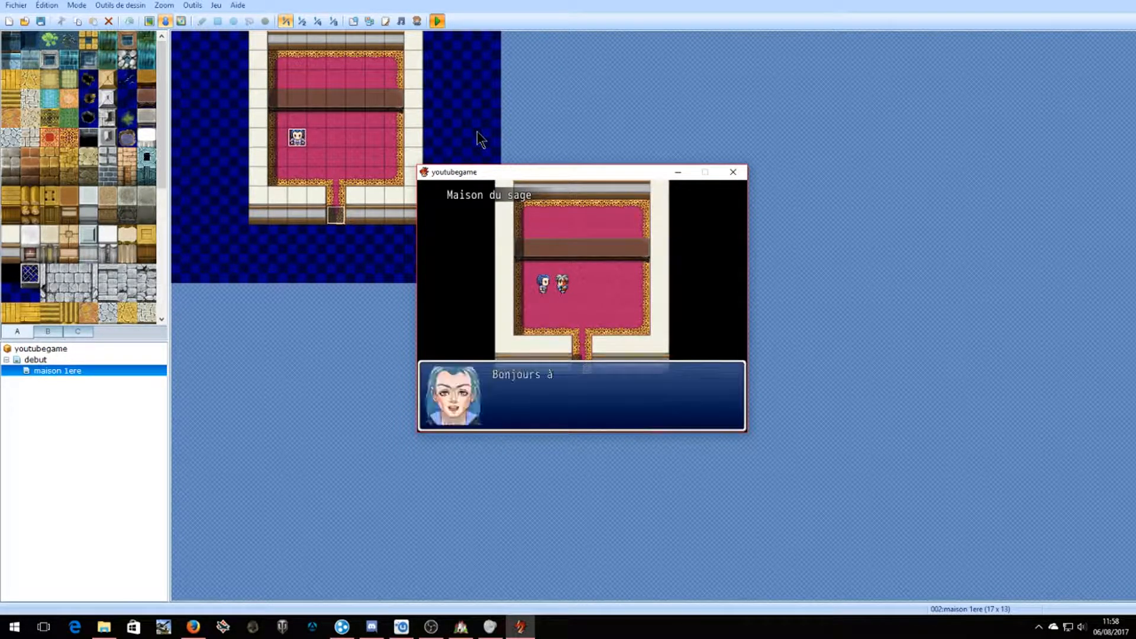
key("Return")
key("Down")
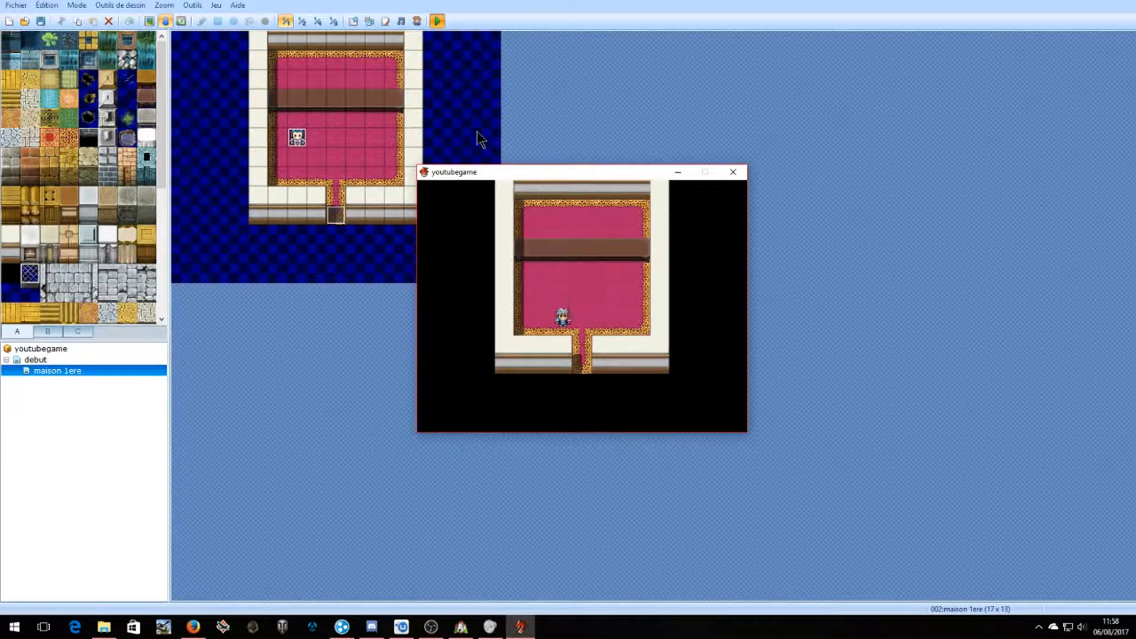
key("Right")
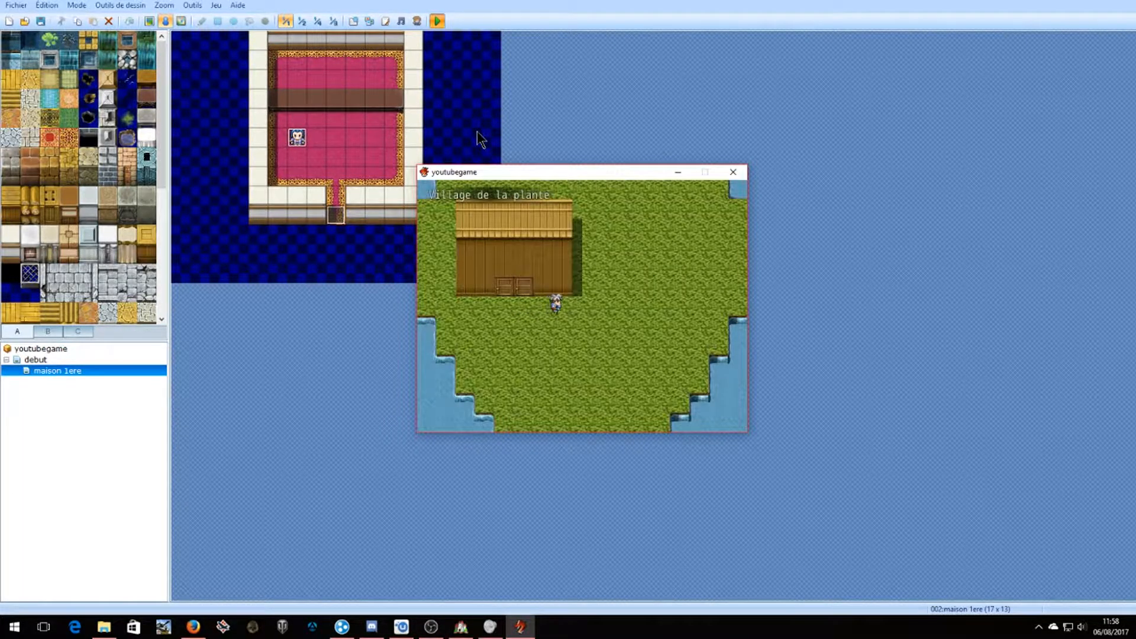
Walk the hero around the village area behind the house and close the playtest.
key("Up")
key("Left")
key("Right")
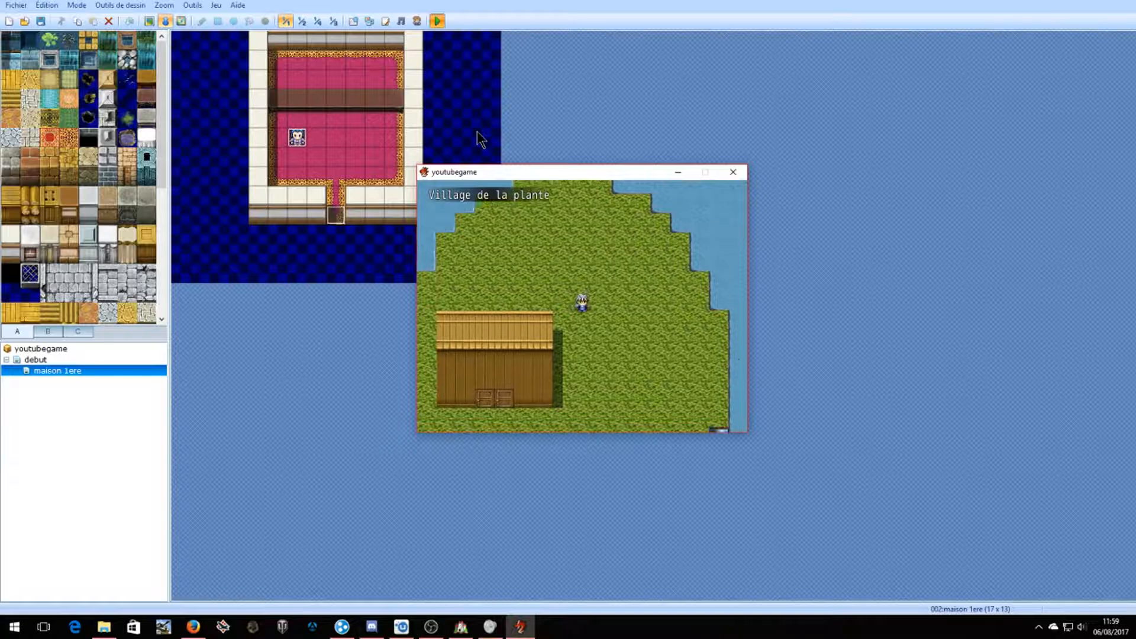
key("Down")
key("Left")
key("Up")
key("Left")
key("Up")
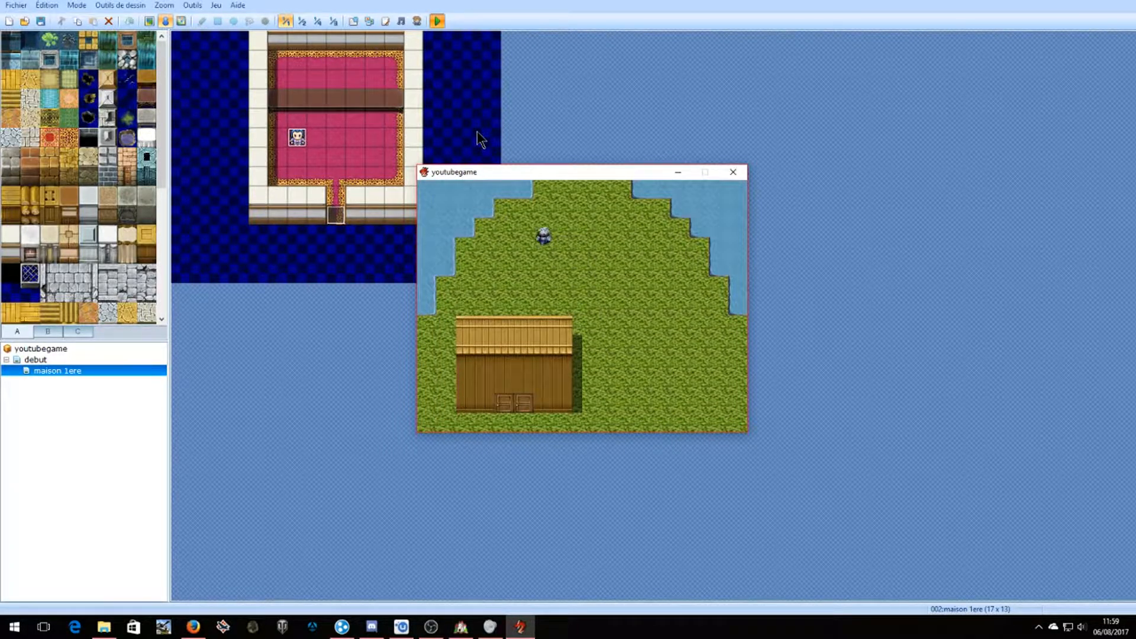
key("Down")
key("Left")
key("Up")
key("Down")
left_click(731, 176)
Create a new event on the debut map's grass north of the house and give it the front-facing sage graphic.
left_click(62, 360)
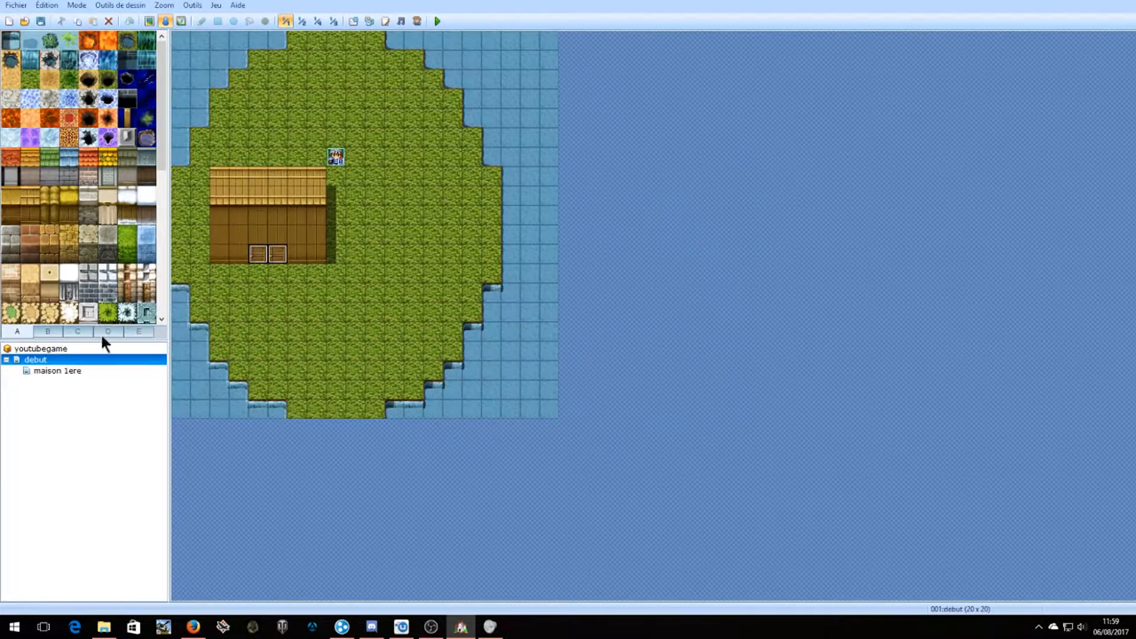
right_click(338, 72)
left_click(350, 76)
double_click(367, 358)
left_click(449, 204)
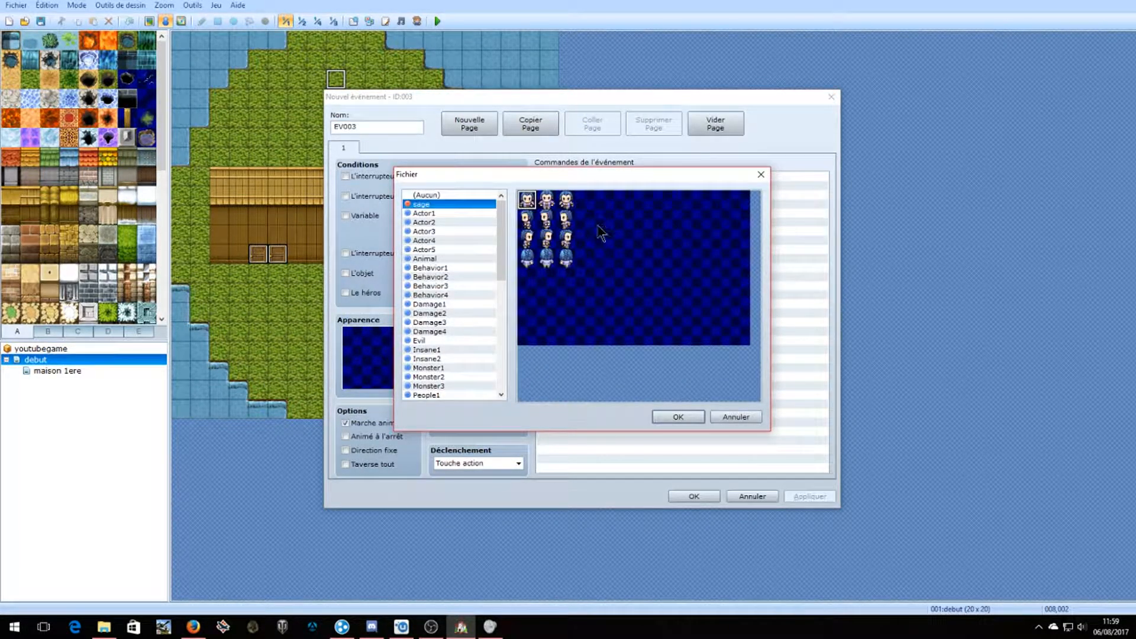
left_click(546, 200)
left_click(678, 416)
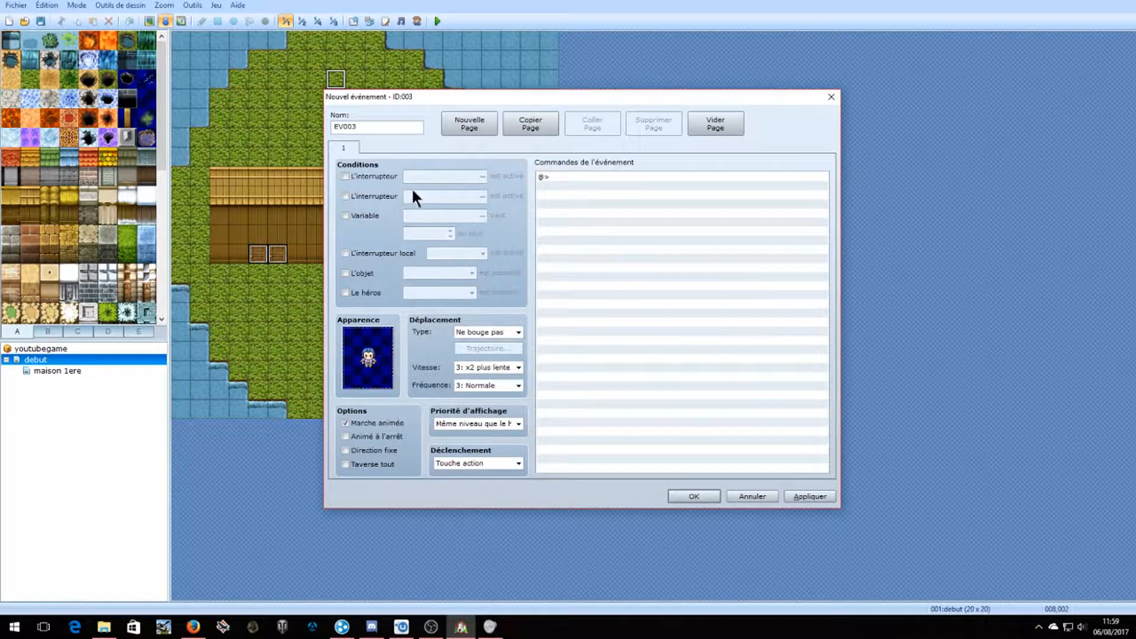
Make the new sage event conditional on switch 0001 and name that switch "debut sage".
left_click(377, 175)
left_click(474, 178)
left_click(482, 176)
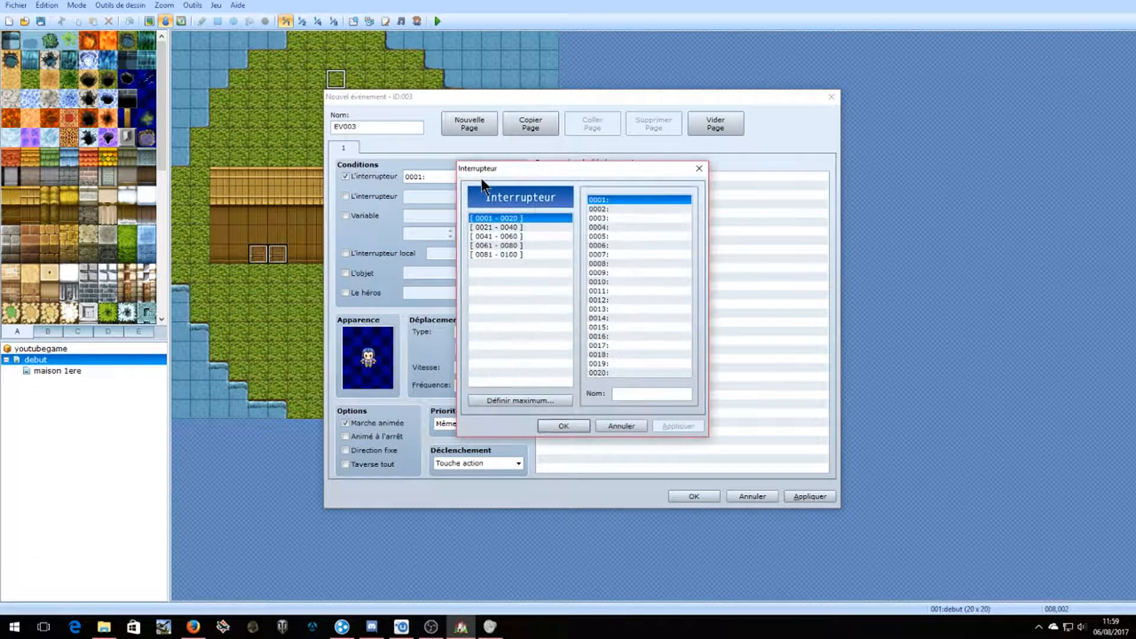
left_click_drag(572, 175, 653, 145)
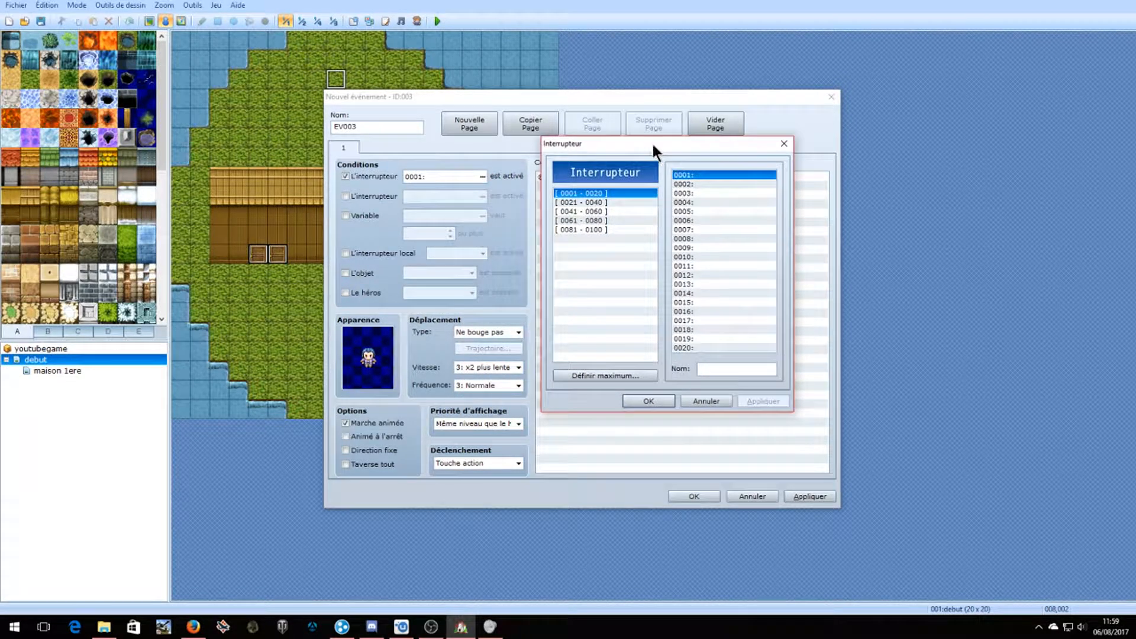
left_click(784, 143)
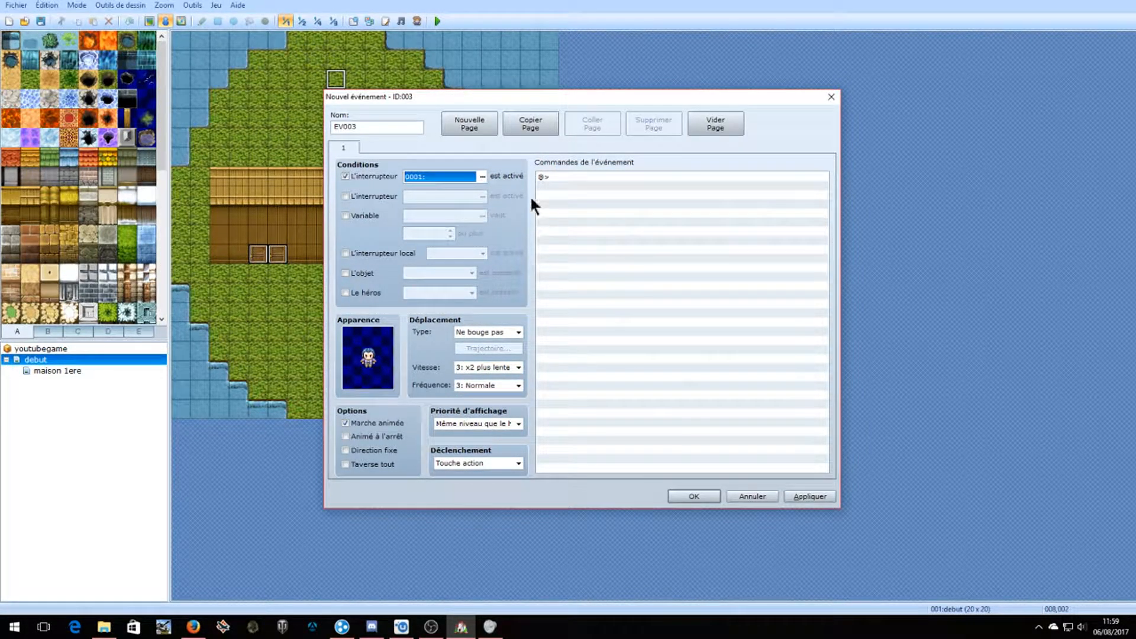
left_click(483, 176)
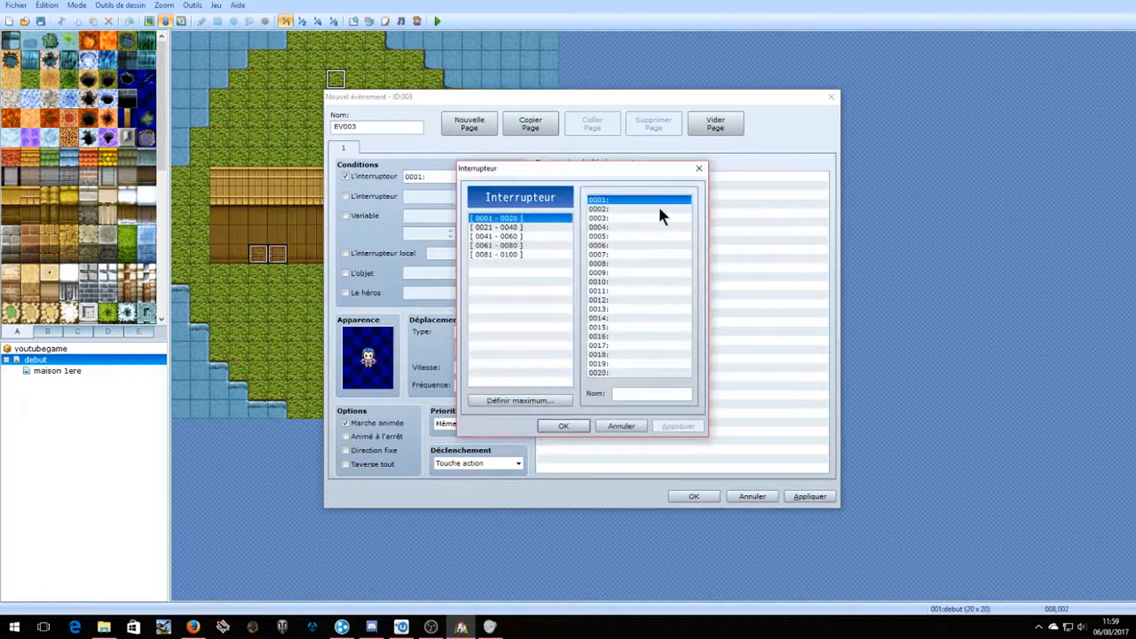
left_click(651, 393)
type("debut ")
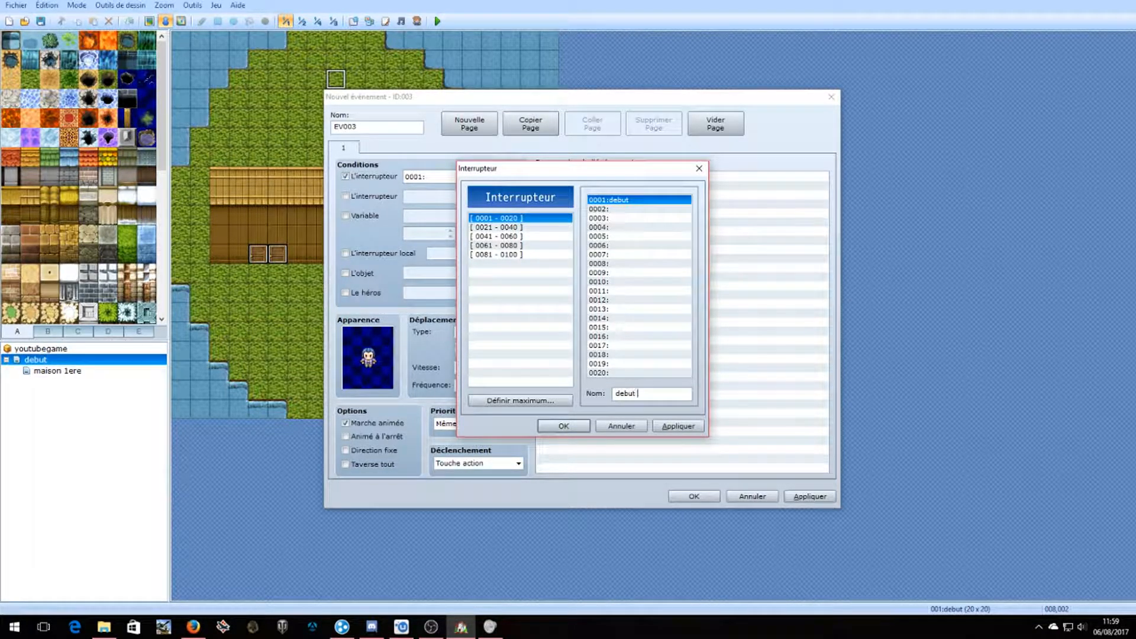
type("sage")
left_click(575, 425)
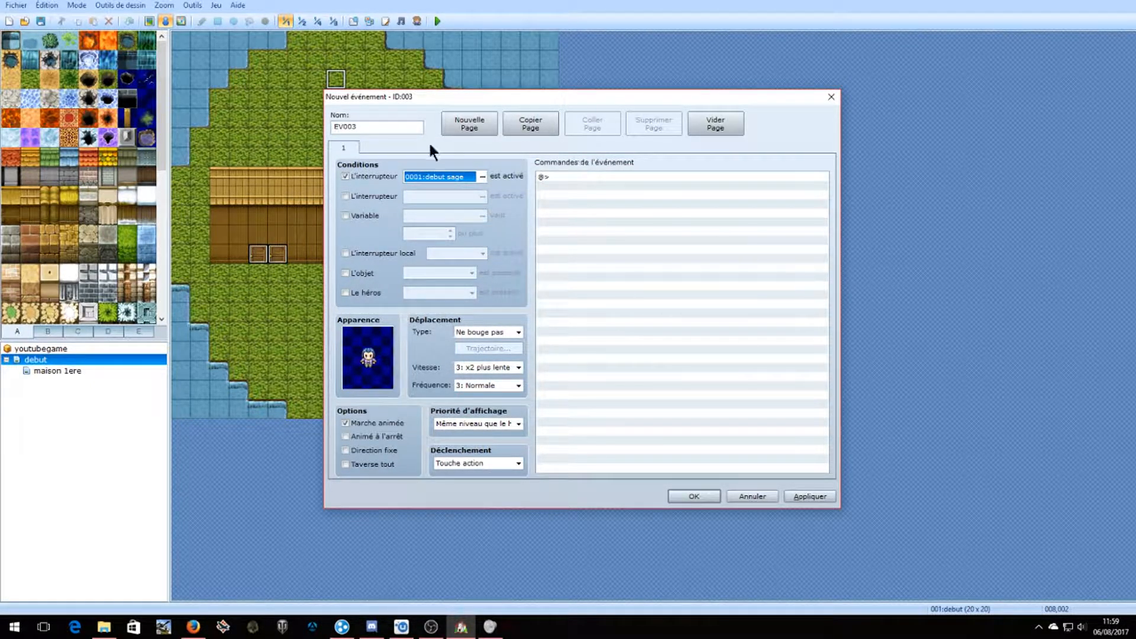
Add the message "Bien l'entraînement va commencer !" with the sage portrait to the event and confirm the event.
left_click(579, 170)
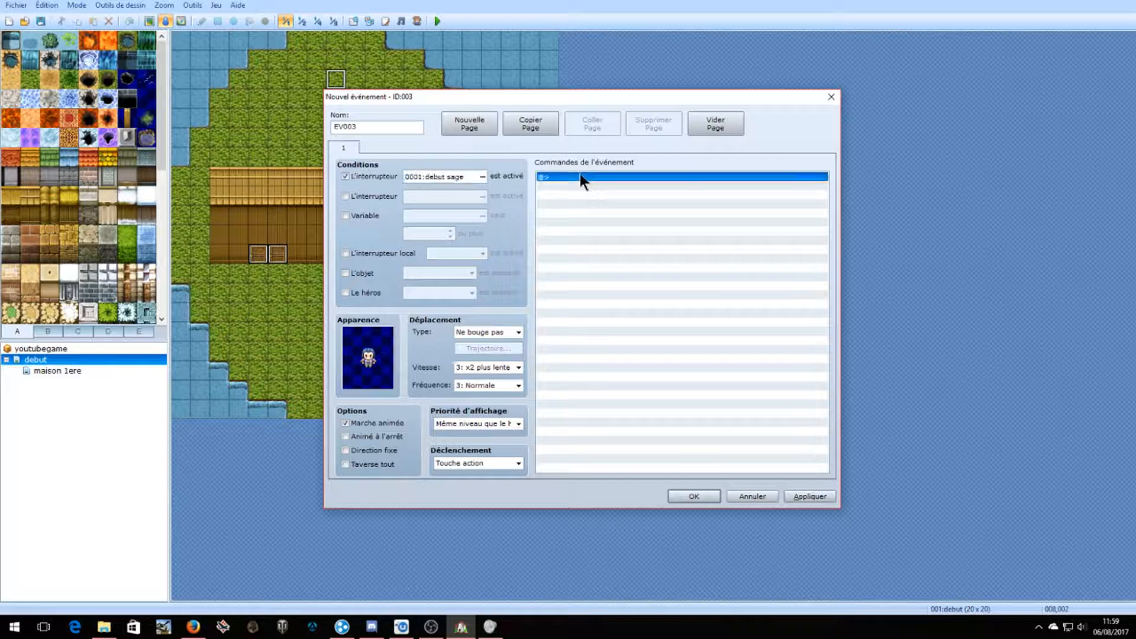
right_click(579, 172)
left_click(616, 181)
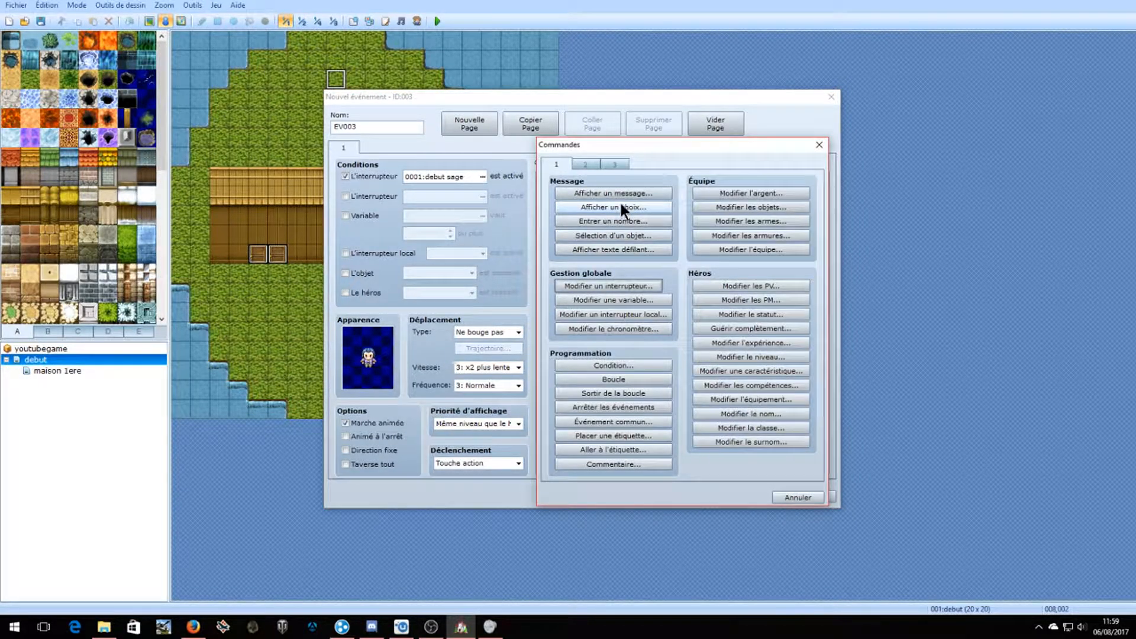
left_click(615, 194)
double_click(549, 313)
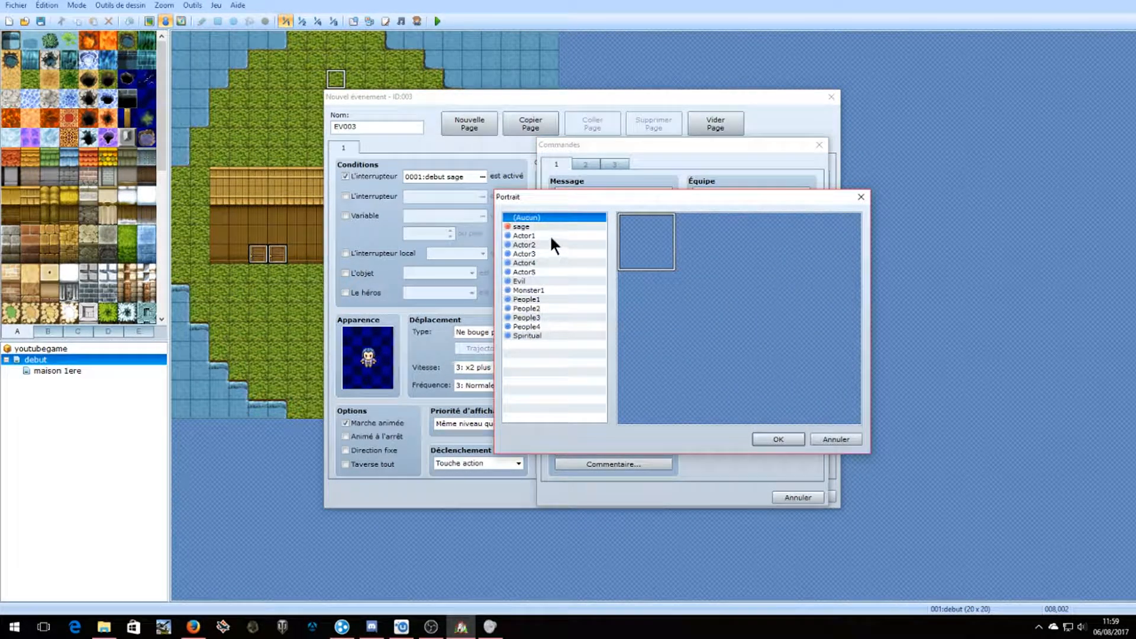
left_click(546, 227)
left_click(796, 439)
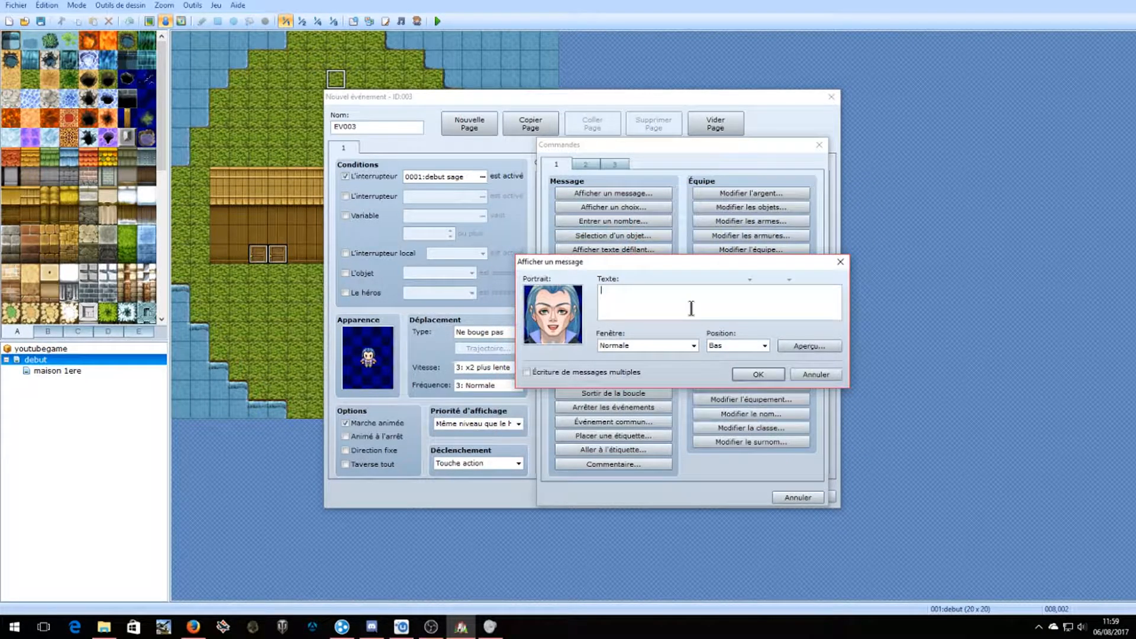
type("Bien l'entraînement va comemencer !")
left_click(760, 375)
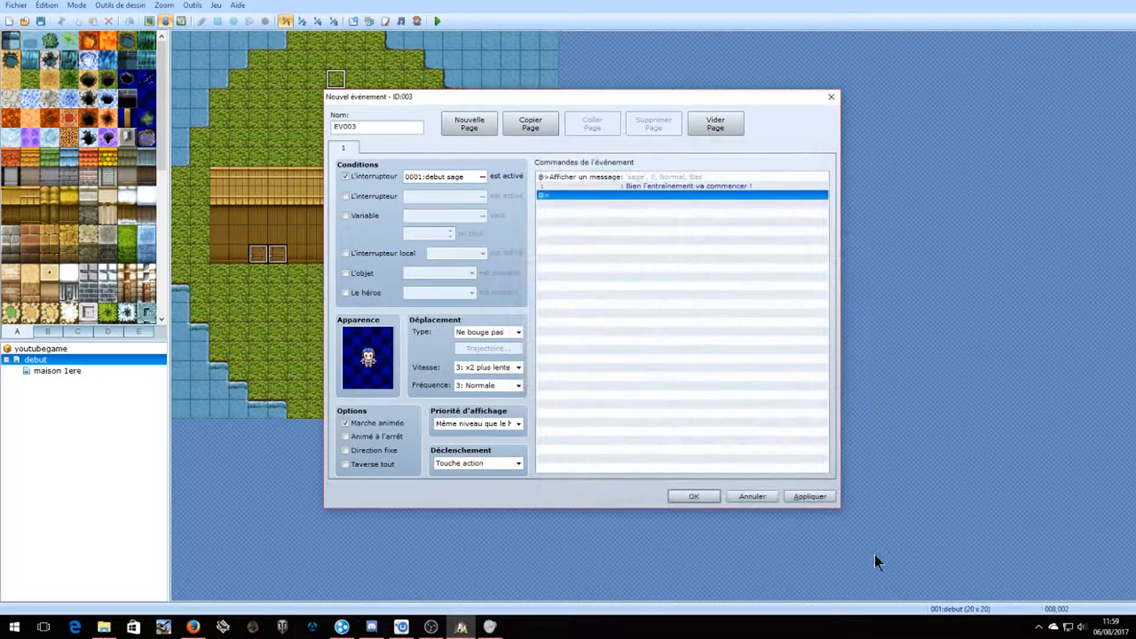
left_click(696, 497)
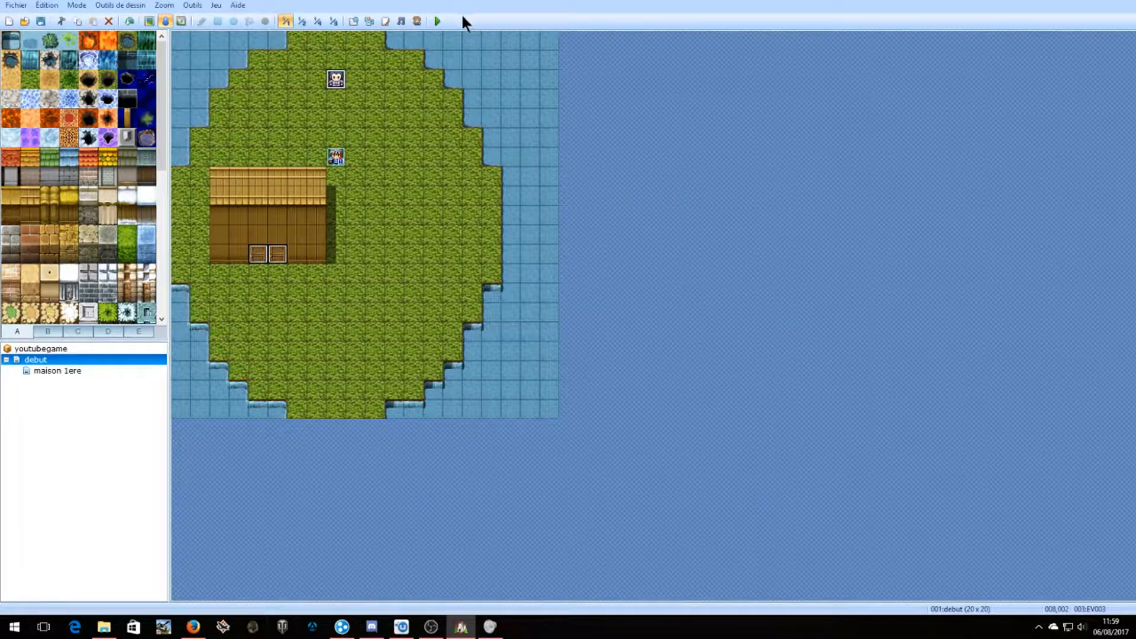
Save the project, launch a playtest with a new game and walk the hero north across the grass behind the house.
left_click(440, 22)
key("Return")
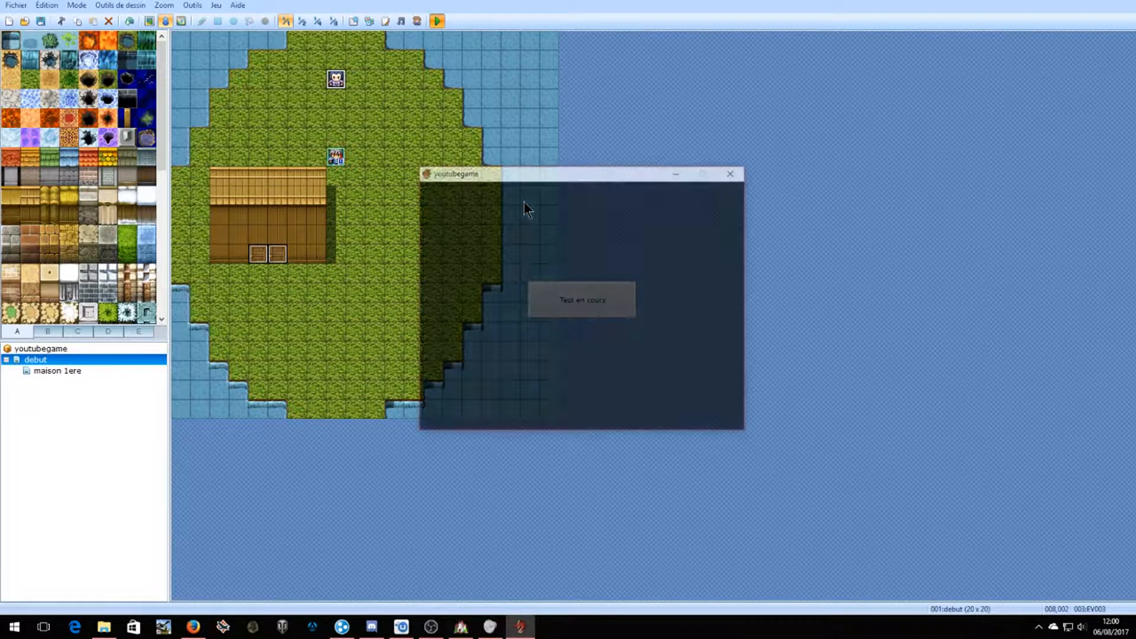
key("Return")
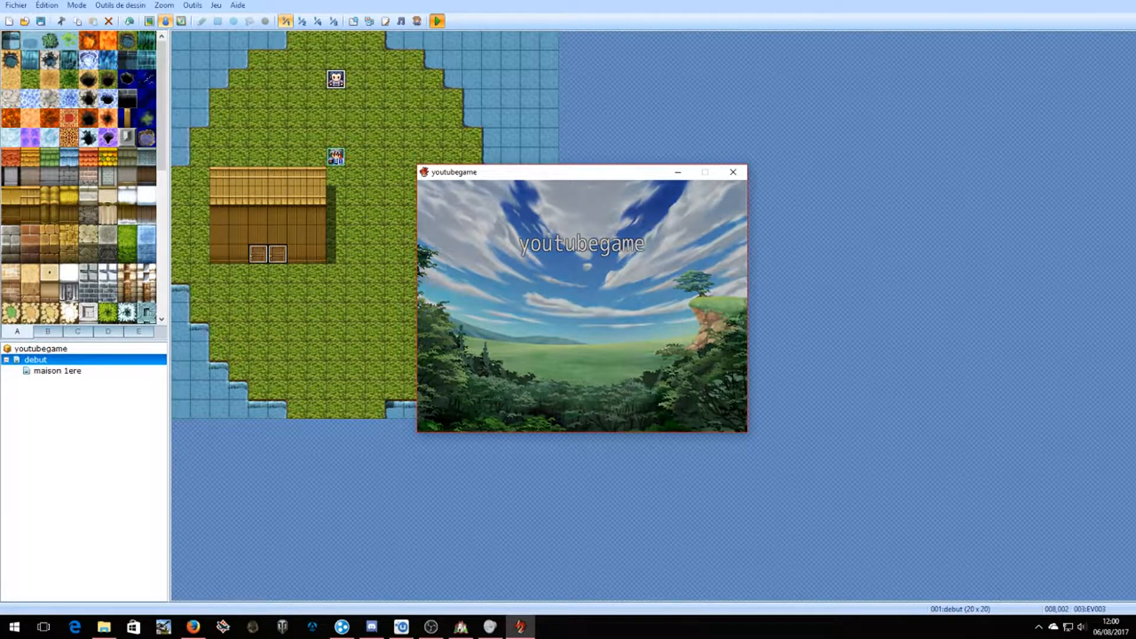
key("Up")
key("Up")
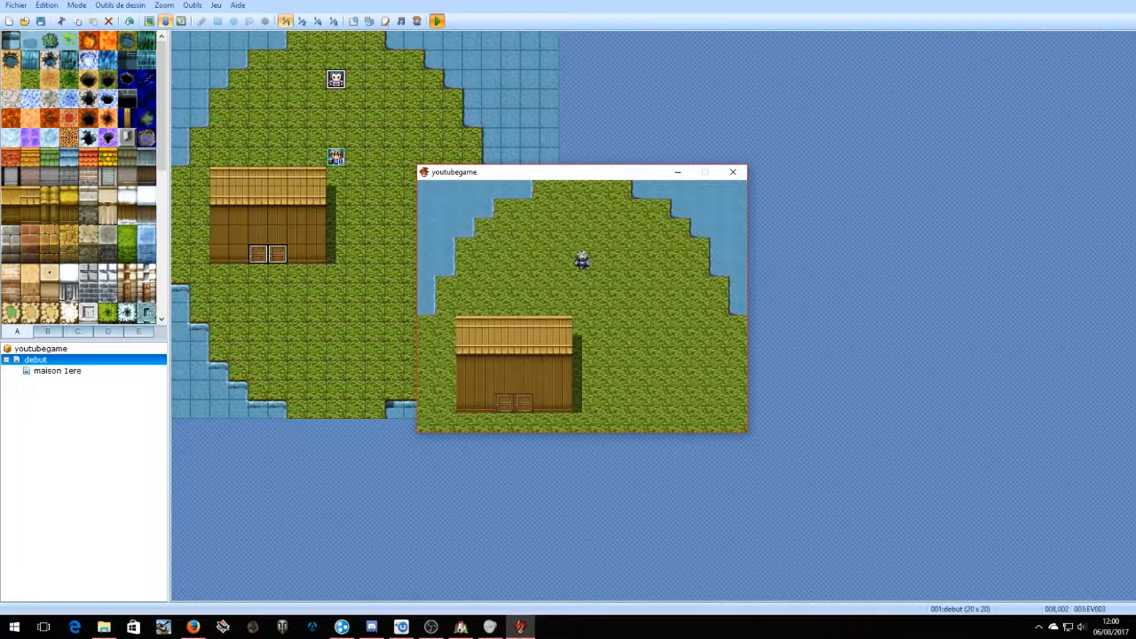
Walk the hero back down to the house door, go inside and stand beside the sage.
key("Down")
key("Up")
key("Down")
key("Left")
key("Up")
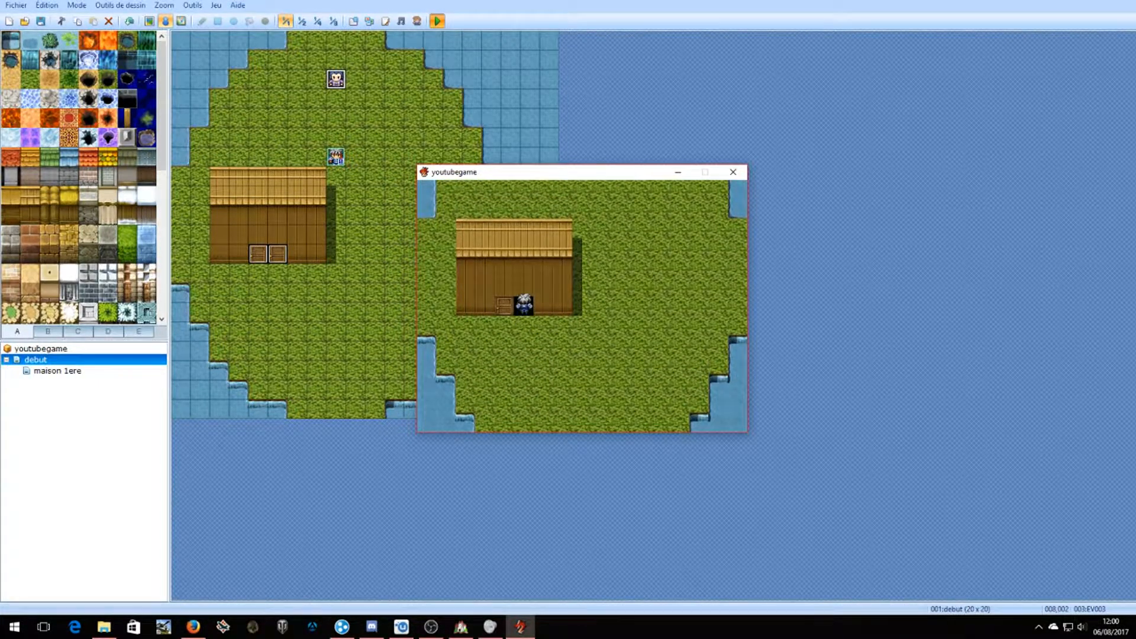
key("Up")
key("Left")
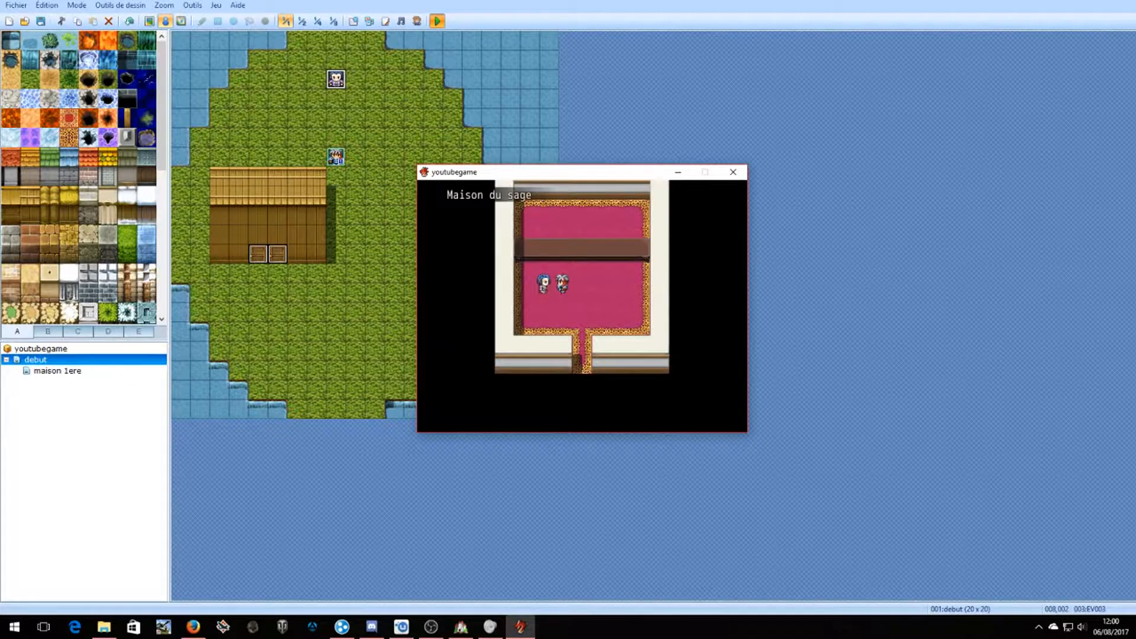
Talk to the sage through his messages and walk the hero to the house exit.
key("Return")
key("Return")
key("Down")
key("Right")
key("Down")
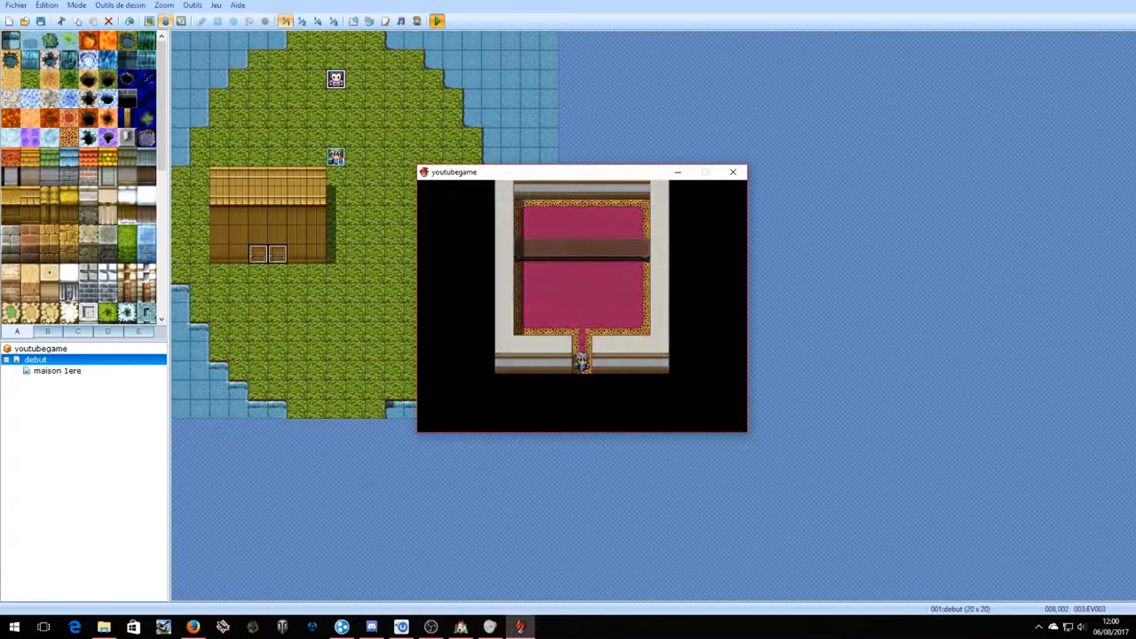
Walk the hero up to the sage in the village, read his message and close the playtest.
key("Right")
key("Up")
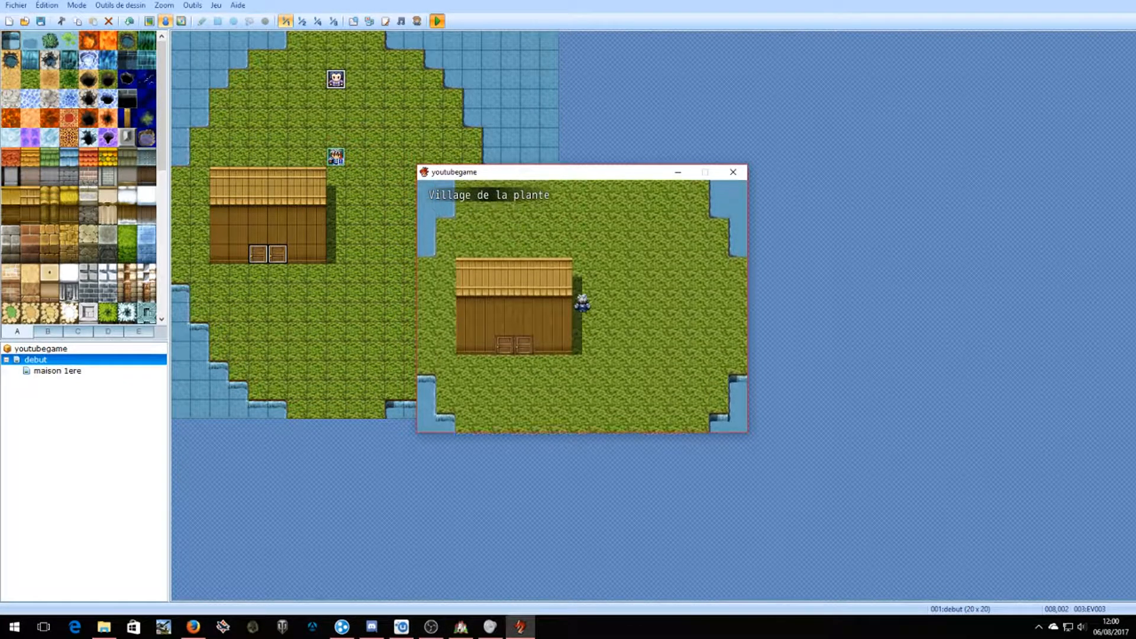
key("Up")
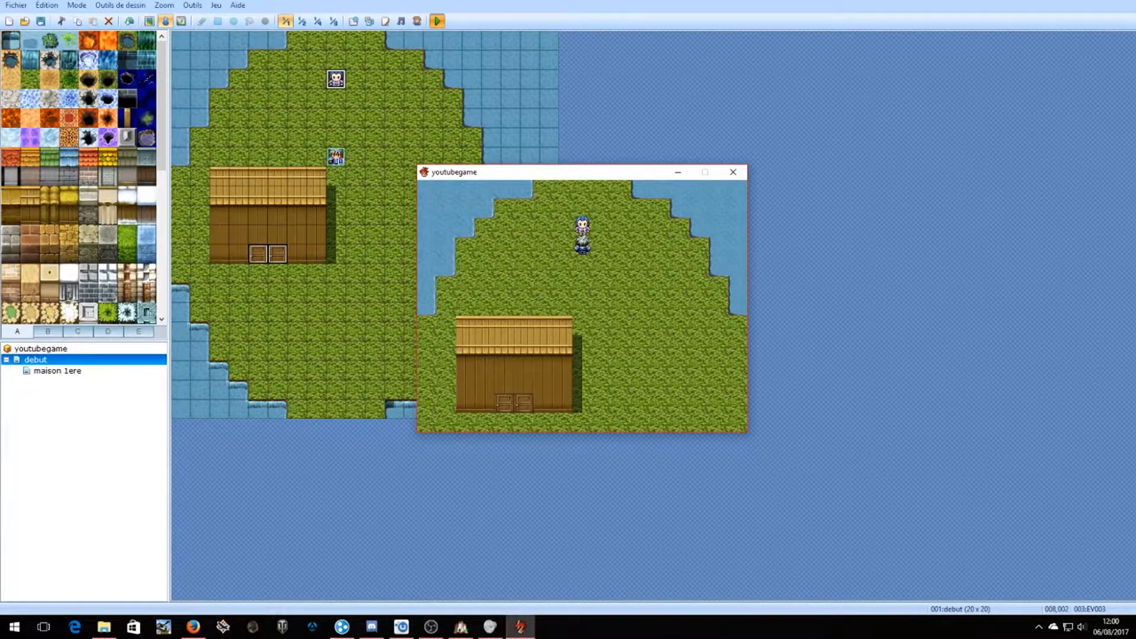
key("Return")
key("Return")
key("Down")
key("Up")
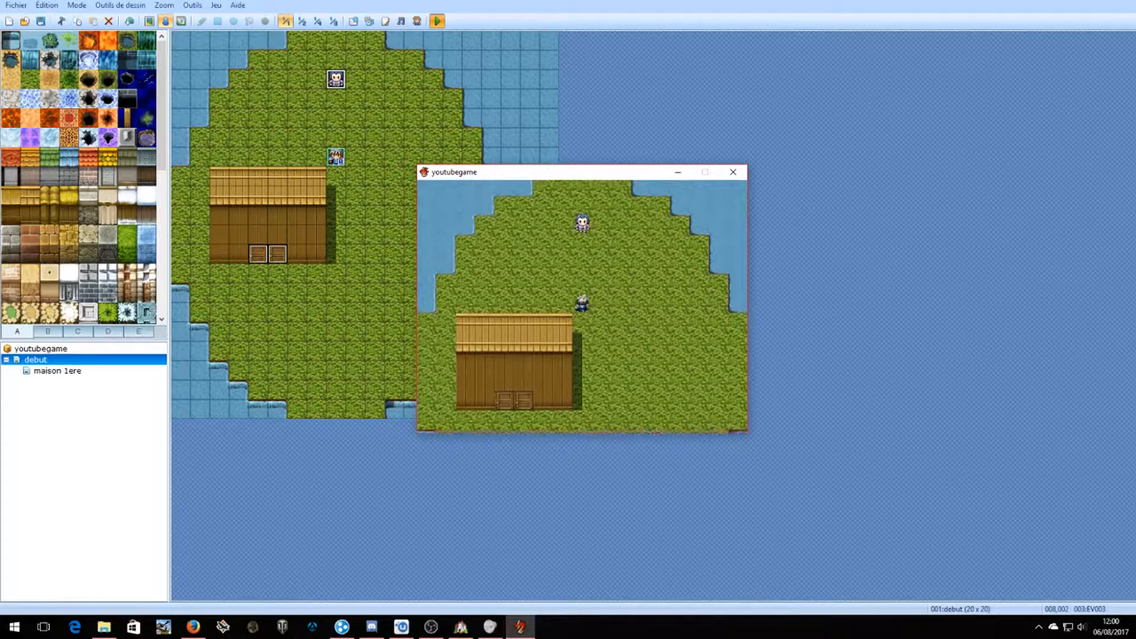
key("Right")
key("Down")
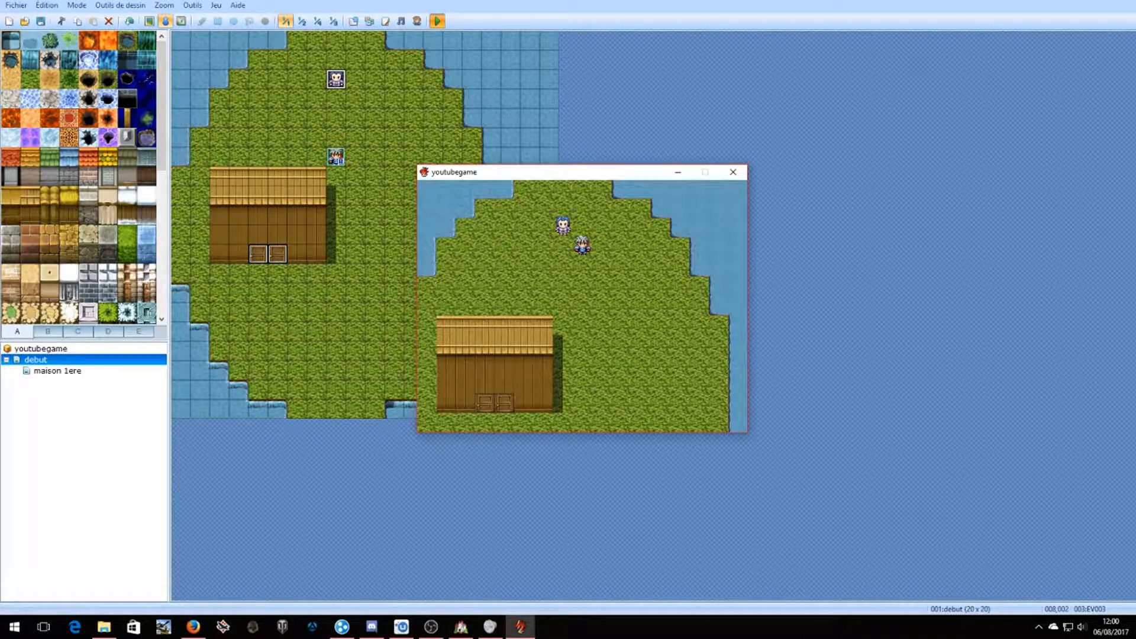
left_click(735, 168)
Open the project Game.rvproj2 from the Kalaam online folder in RPGVXAce.
left_click(24, 4)
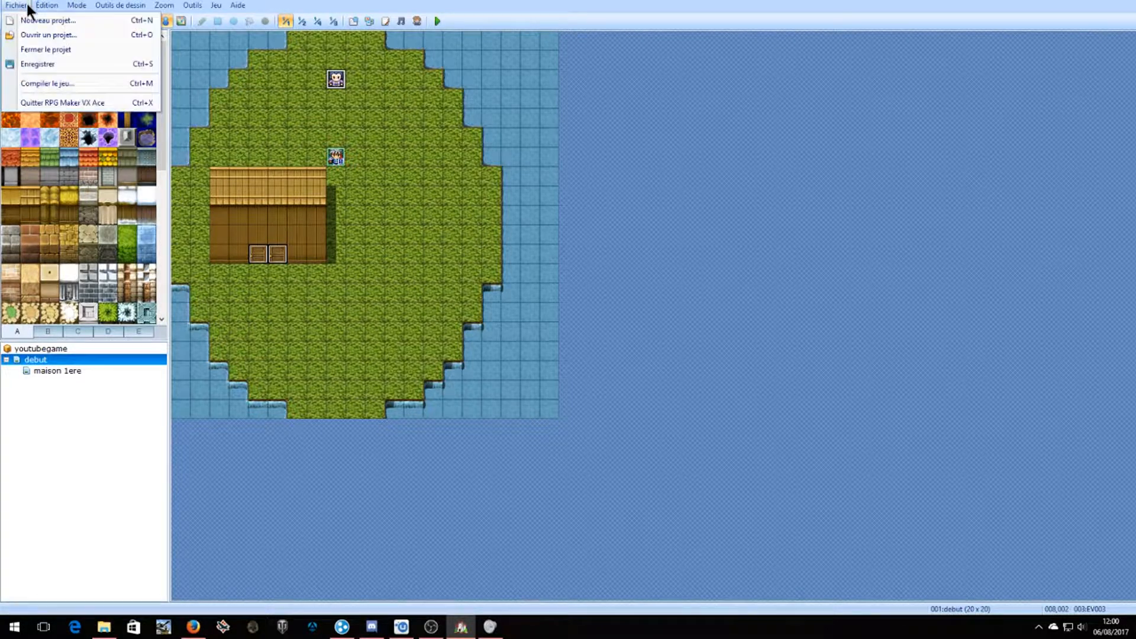
left_click(27, 36)
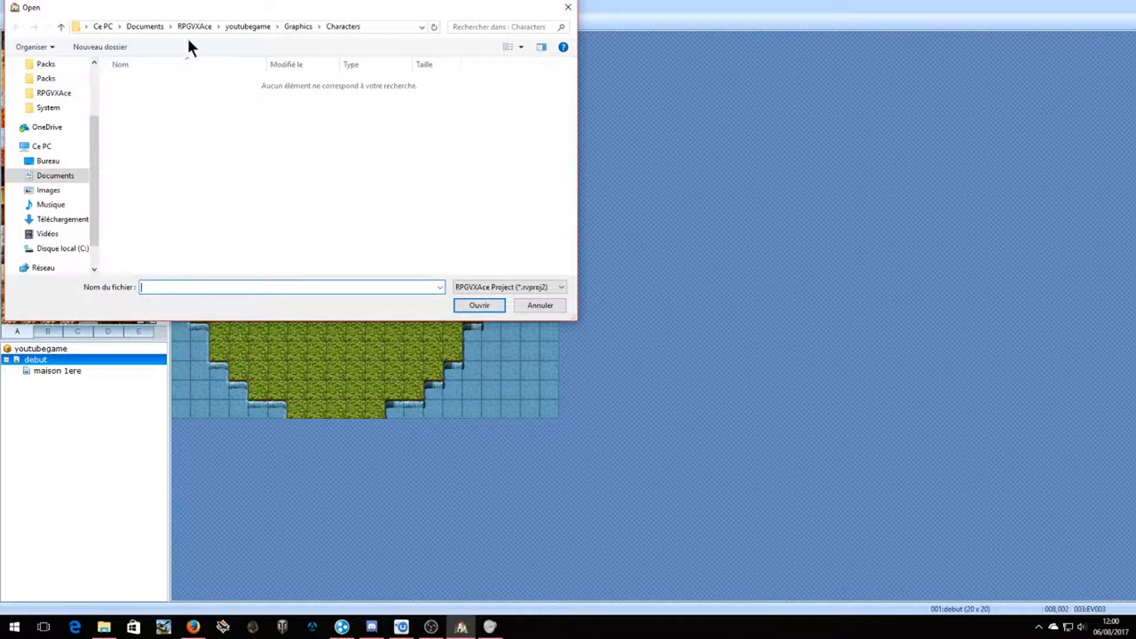
left_click(294, 26)
left_click(264, 26)
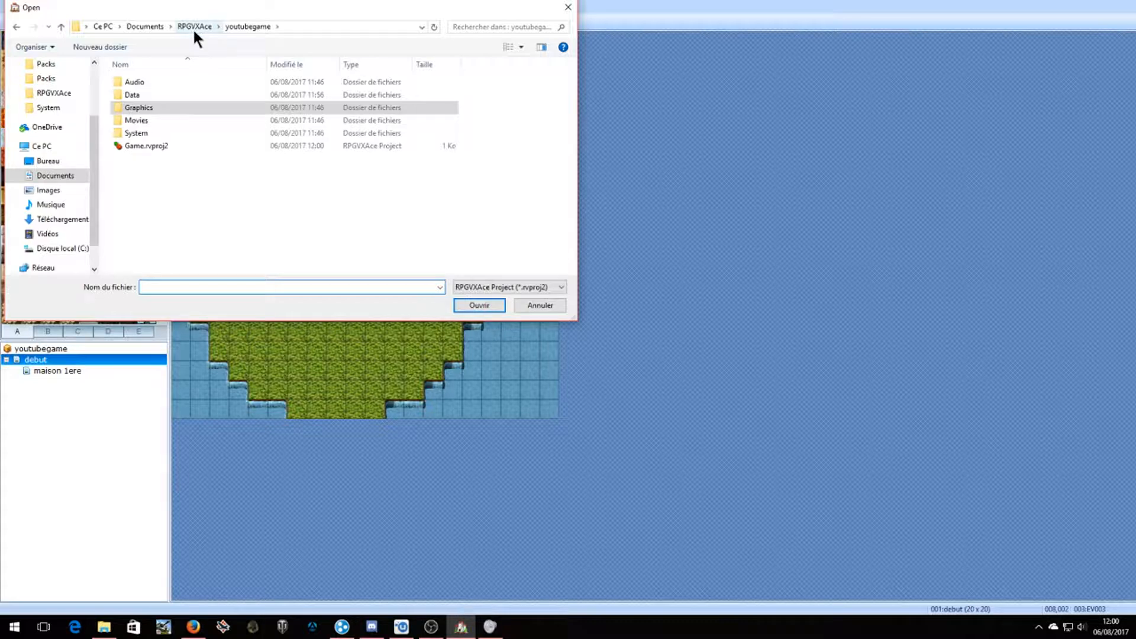
left_click(193, 26)
double_click(158, 93)
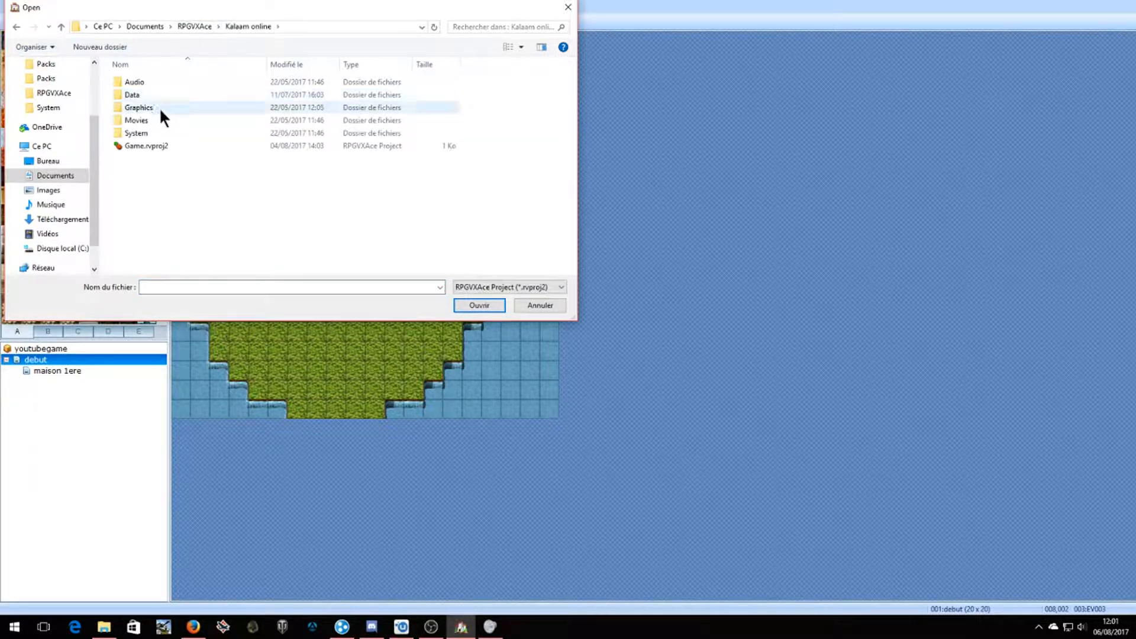
left_click(148, 146)
left_click(477, 305)
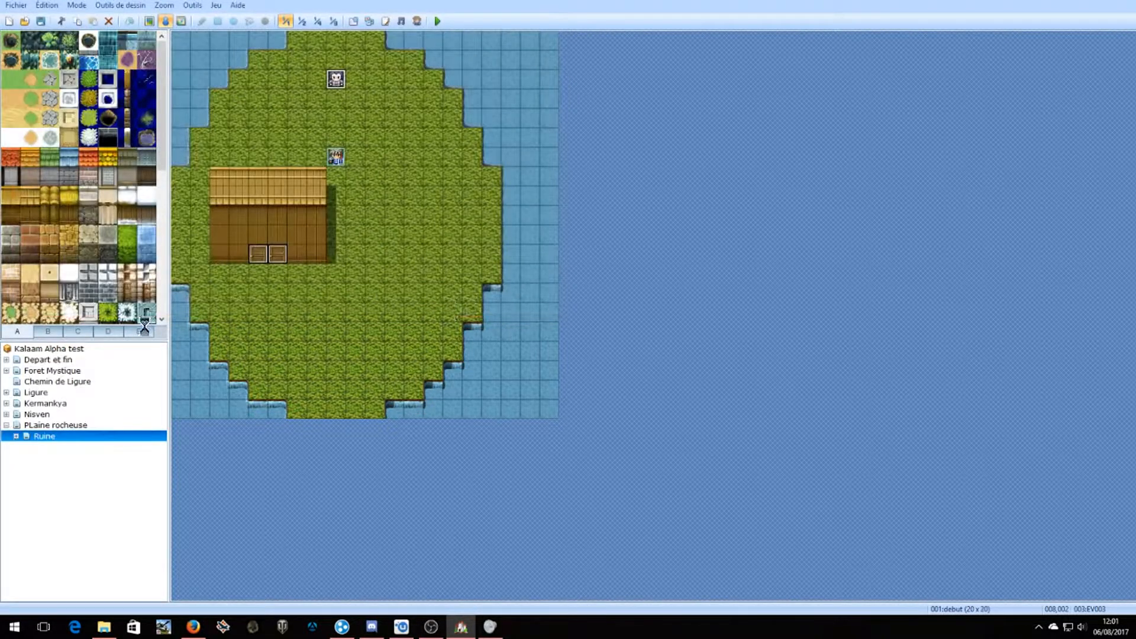
View the Ligure, Foret Mystique and Kermankya maps, then Kermankya ville's Maison1 and Observatoir interiors.
left_click(34, 392)
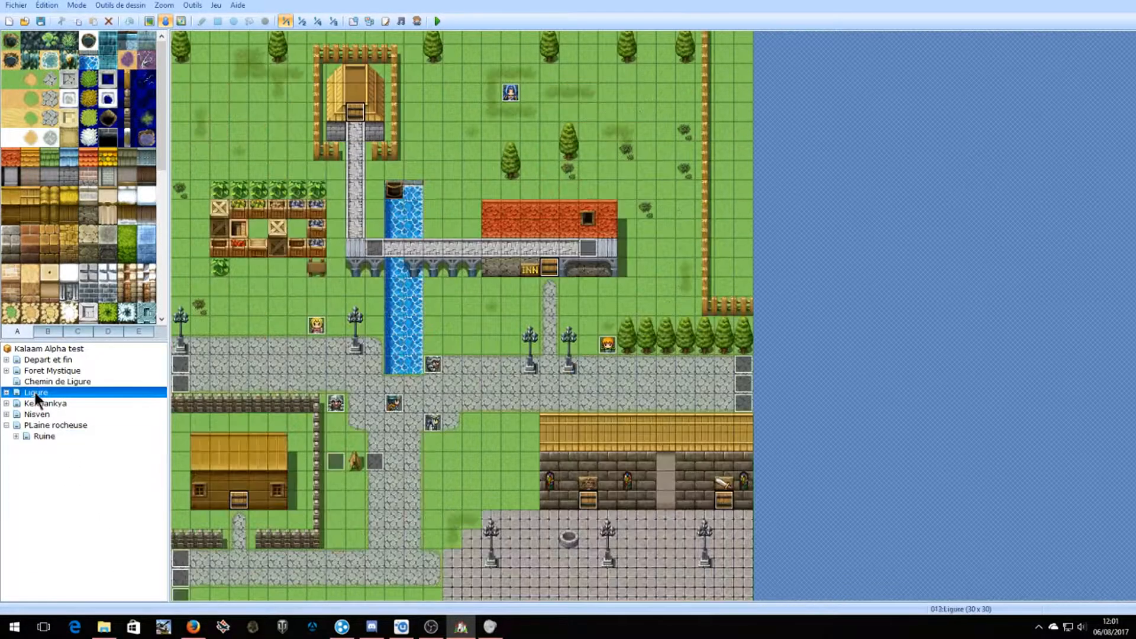
left_click(48, 371)
double_click(37, 403)
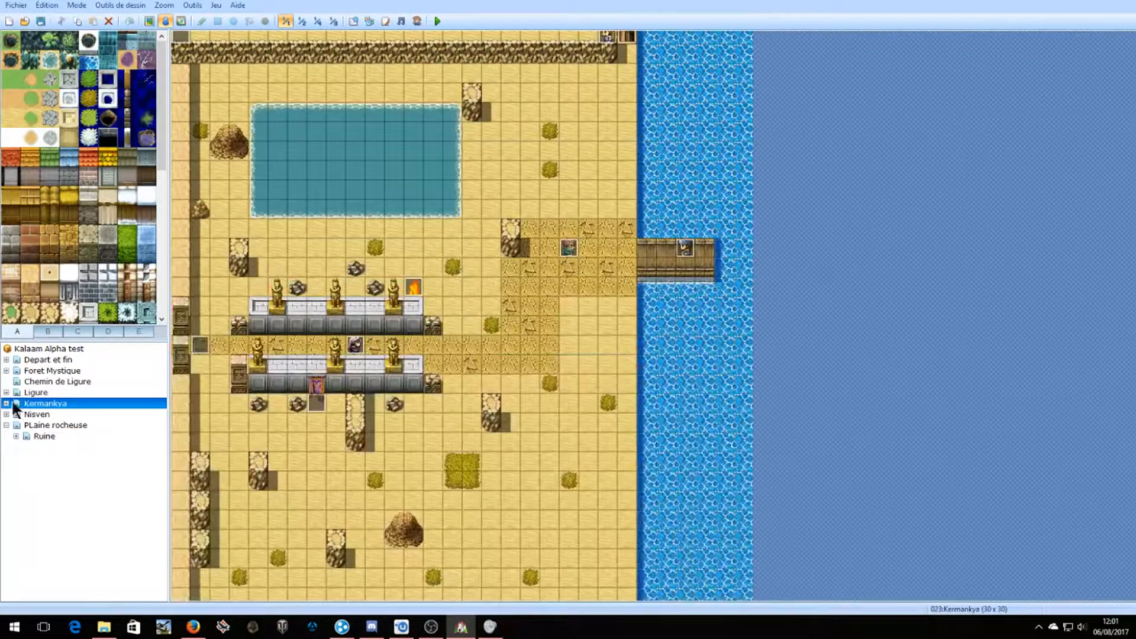
left_click(60, 447)
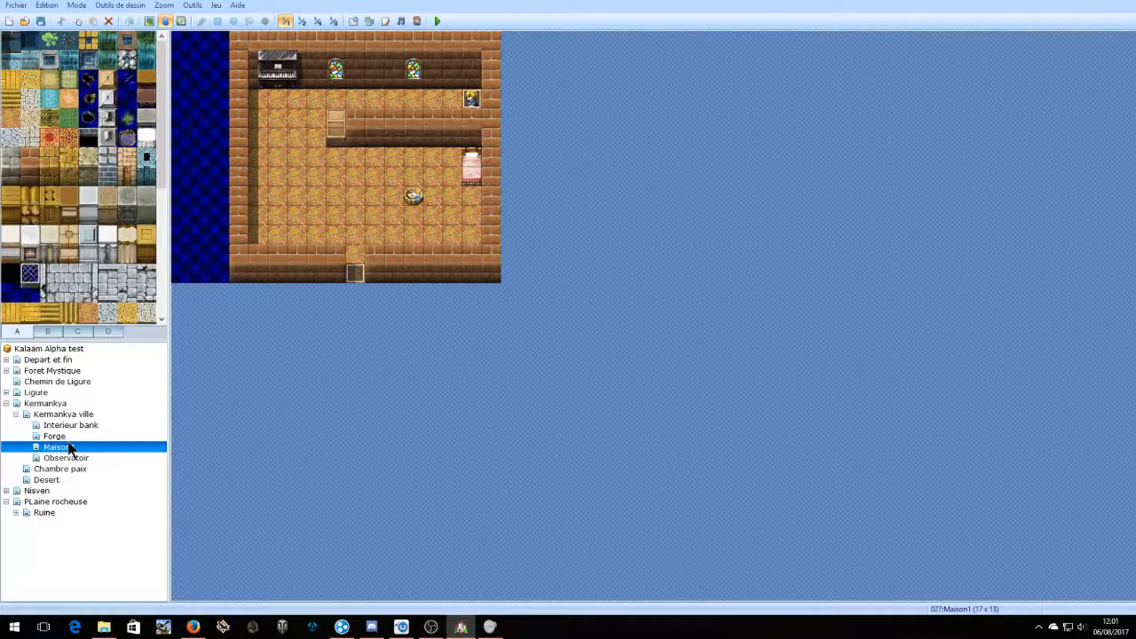
left_click(64, 457)
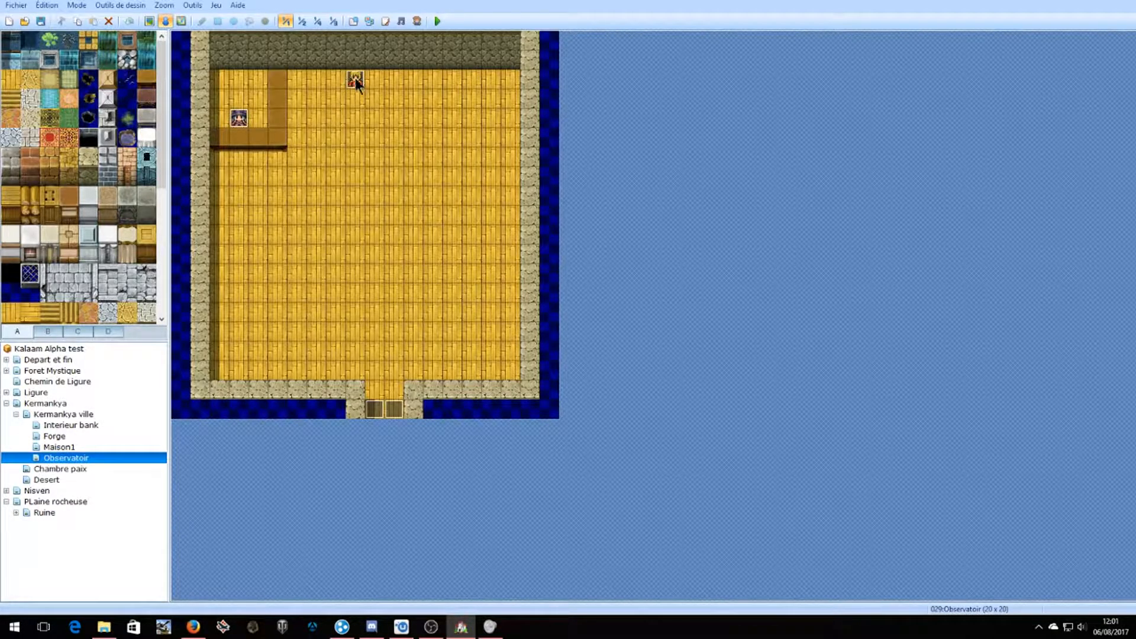
Open the event behind the Observatoir counter and examine the conditions and commands on its three pages.
left_click(239, 118)
right_click(253, 122)
key("Escape")
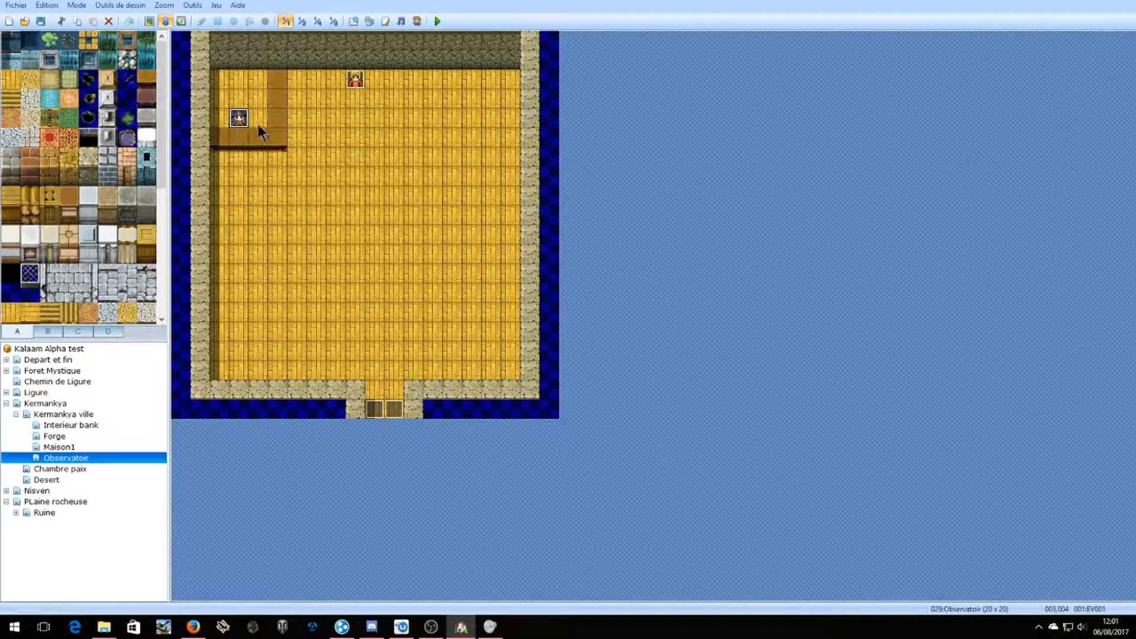
key("Return")
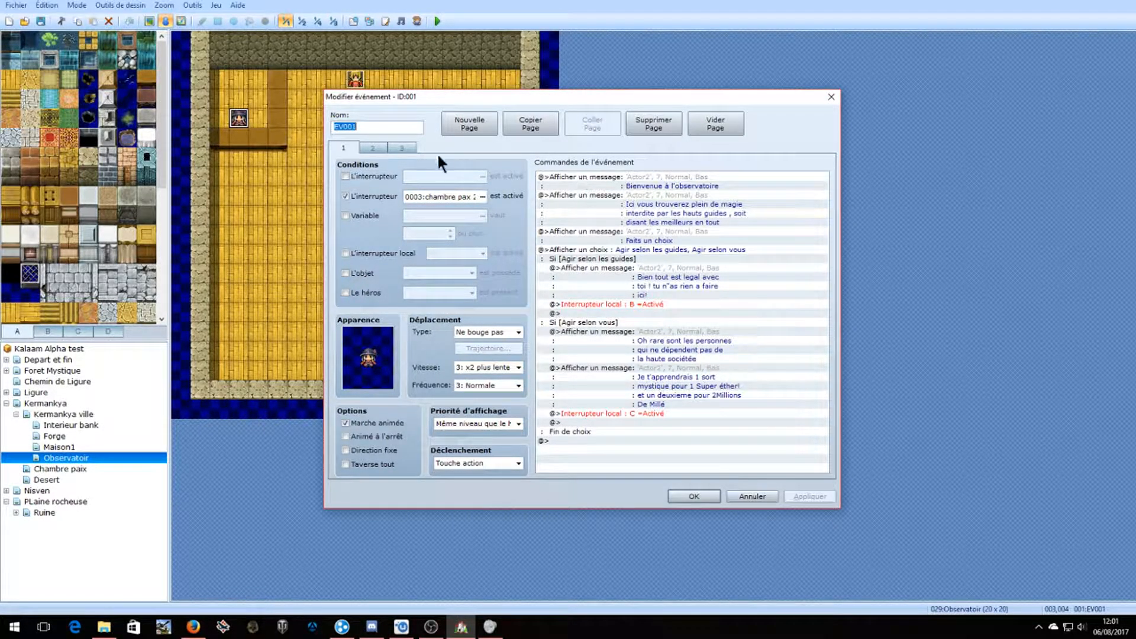
left_click(376, 148)
left_click(403, 147)
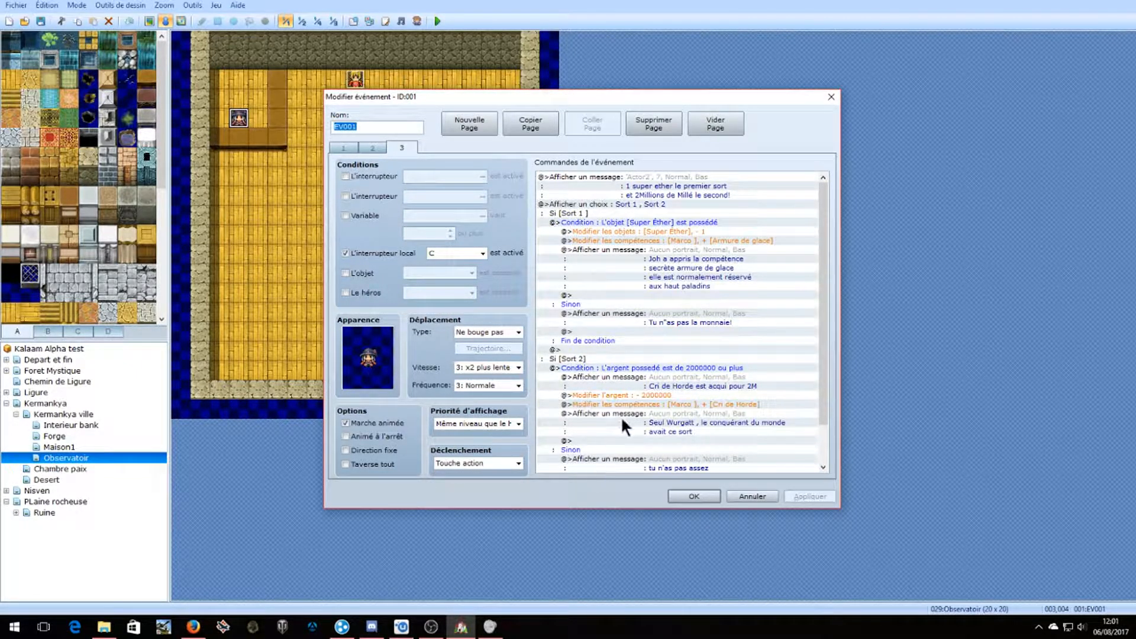
scroll(686, 409, "down", 2)
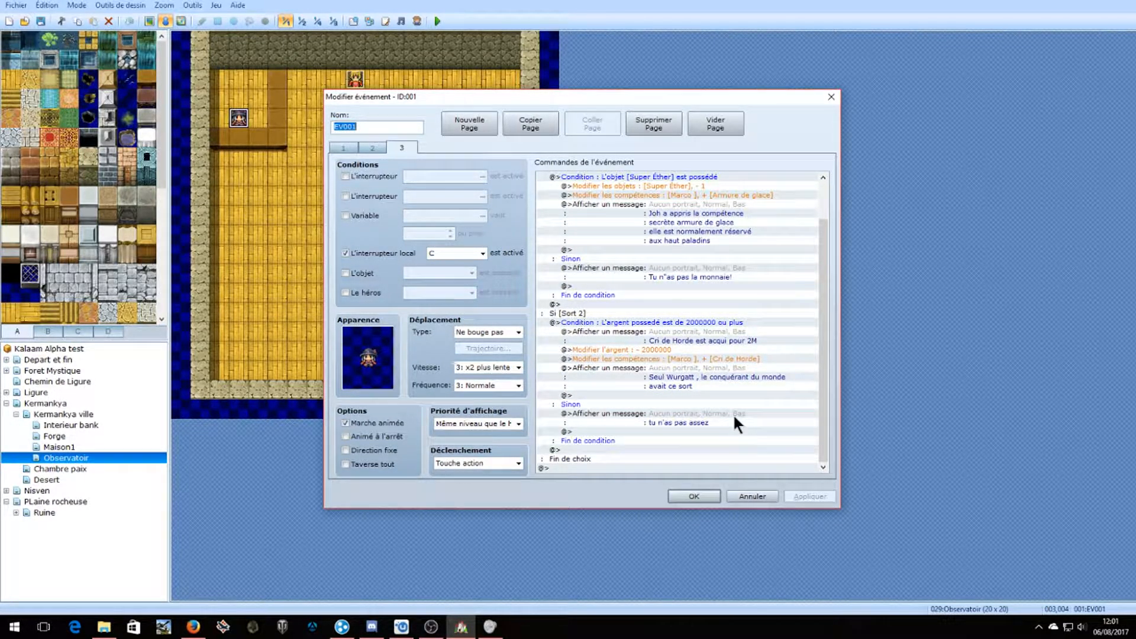
Review the Observatoir event's commands from page 3 back to page 1 and close the event.
scroll(719, 414, "up", 2)
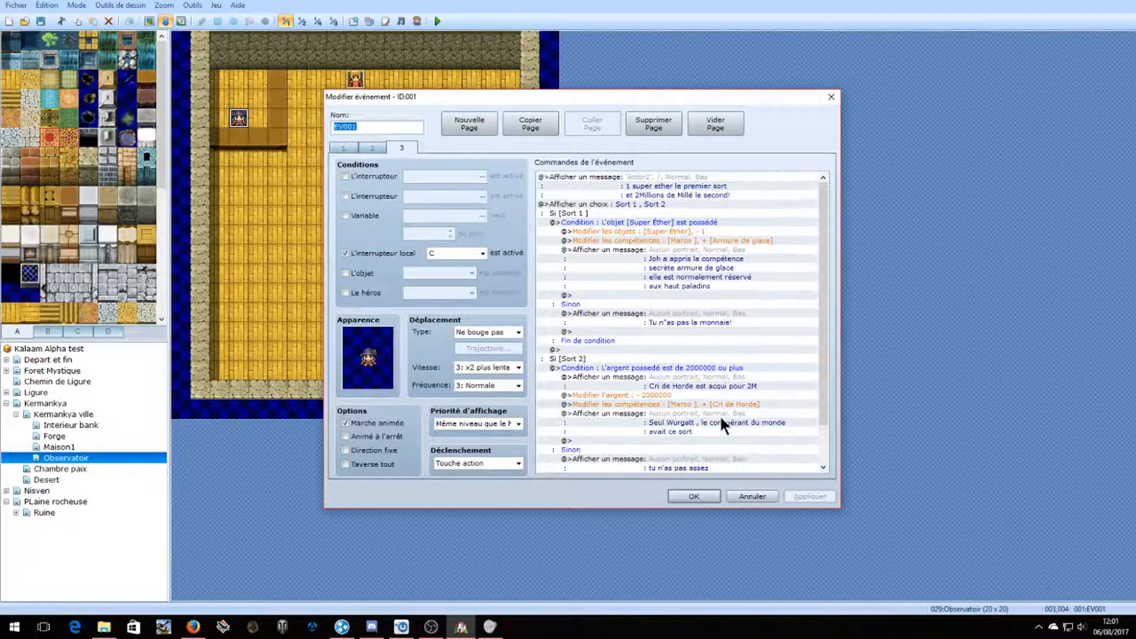
left_click(360, 151)
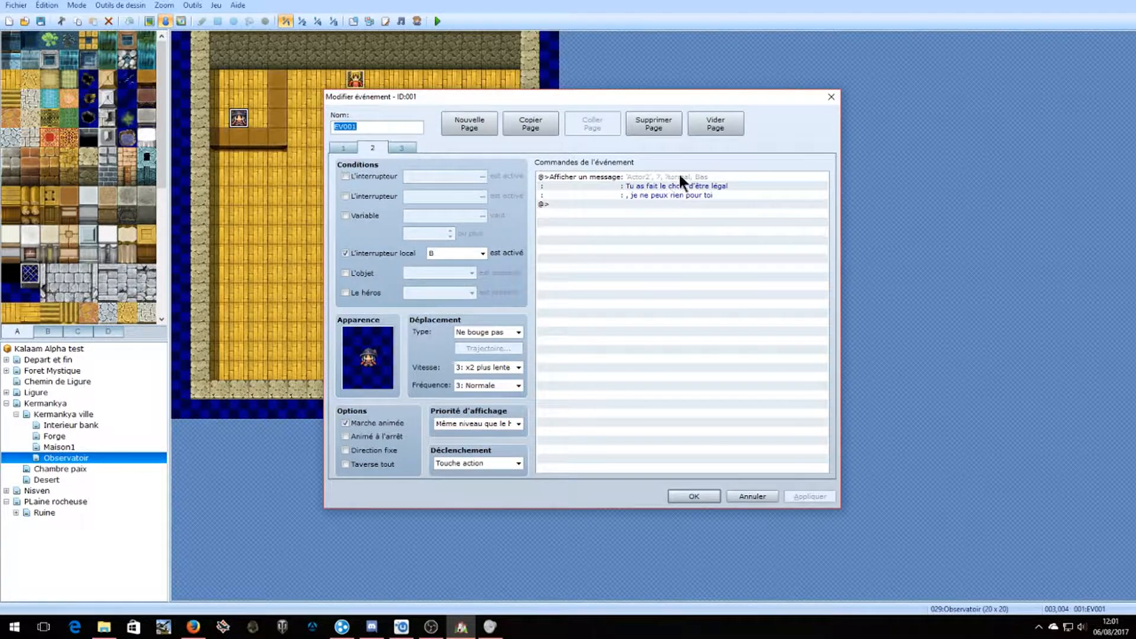
left_click(341, 149)
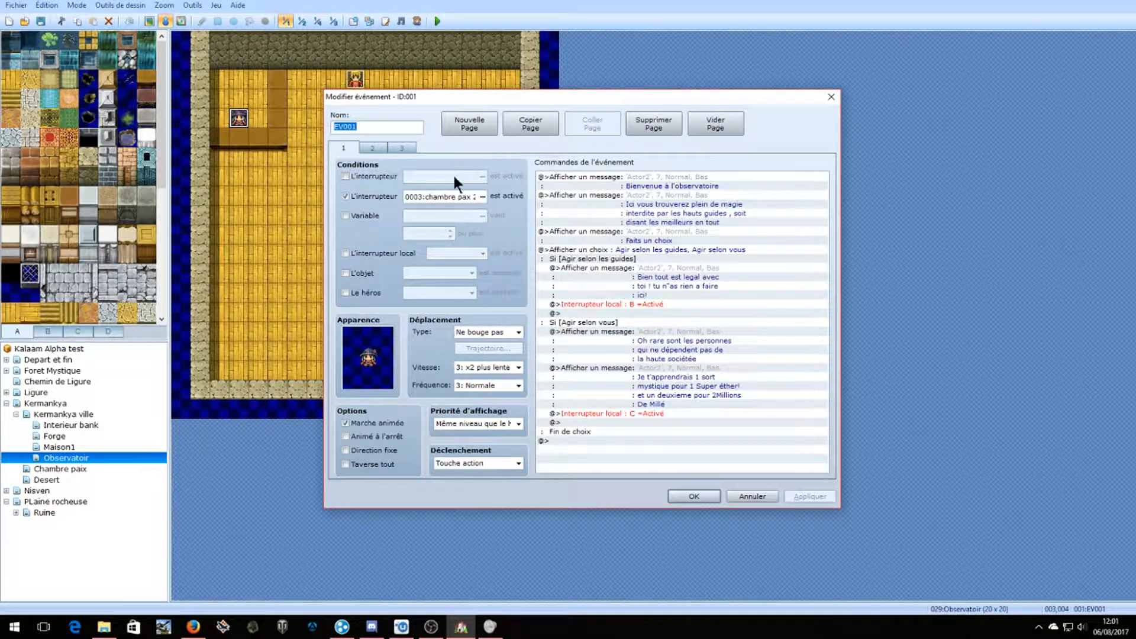
left_click(692, 495)
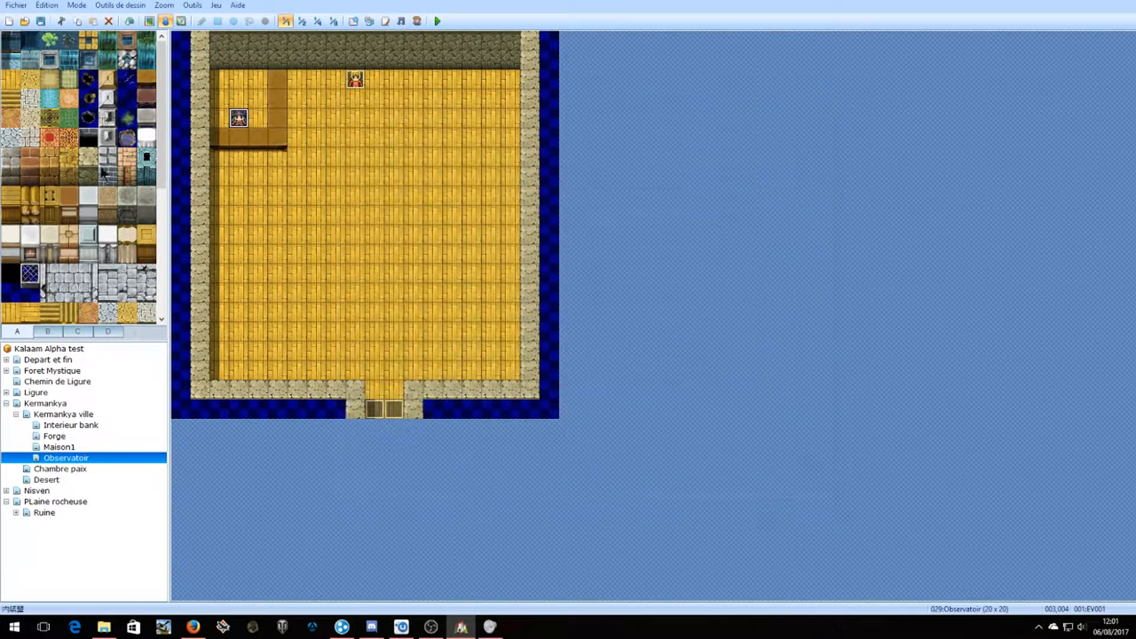
View the Foret Mystique, Depart et fin and Chemin de Ligure maps, and collapse the Kermankya ville and Kermankya branches.
left_click(72, 351)
left_click(68, 369)
left_click(57, 359)
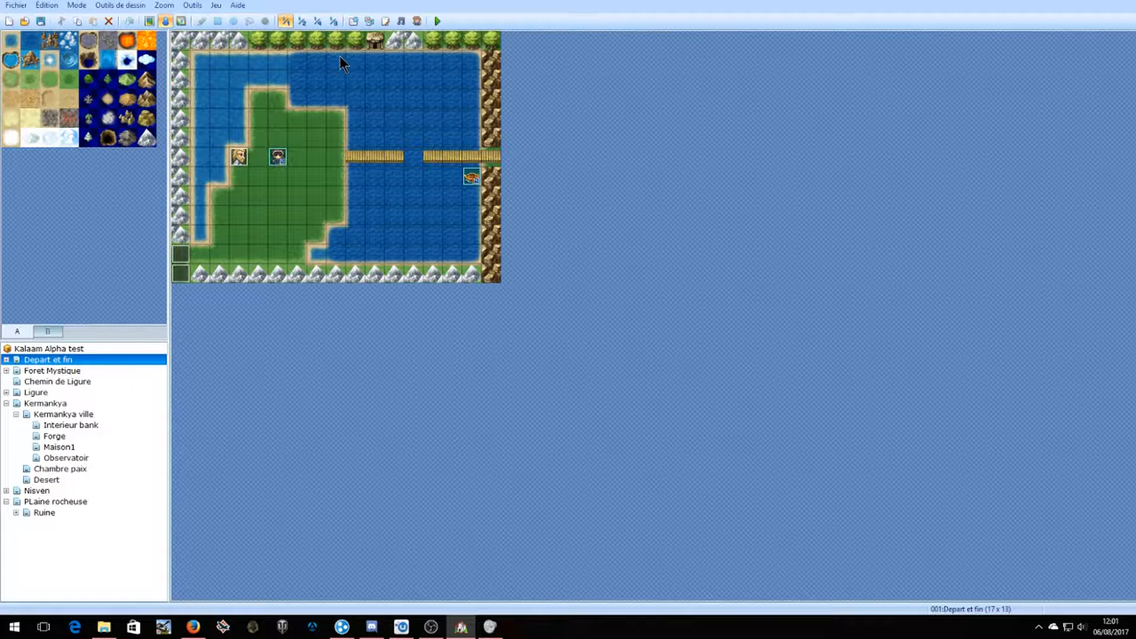
left_click(71, 382)
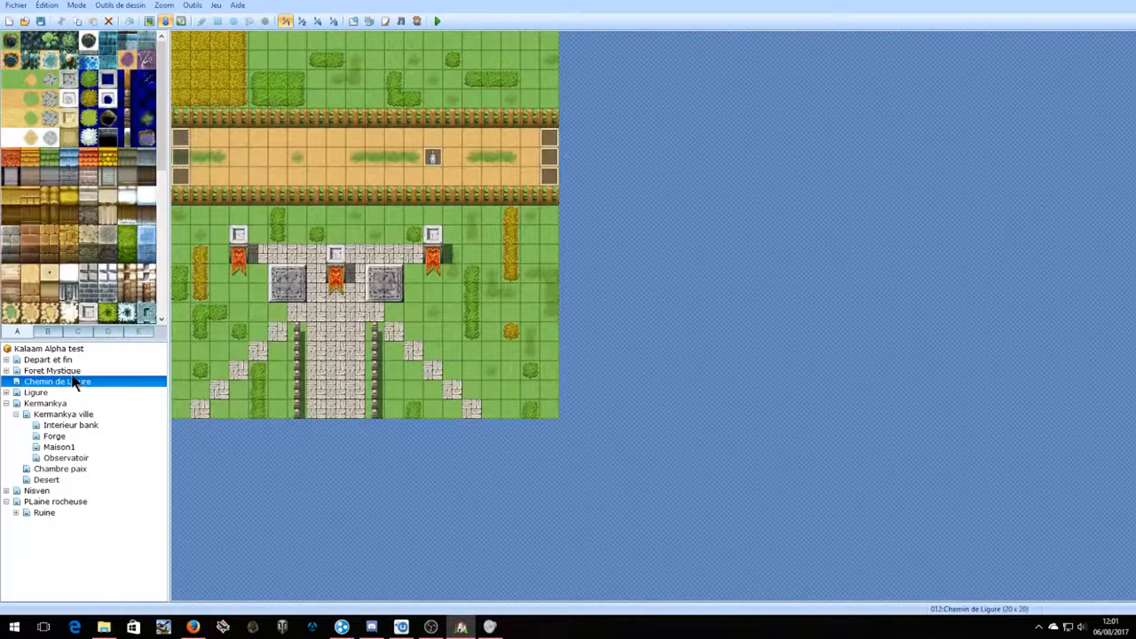
left_click(52, 371)
left_click(19, 412)
left_click(16, 414)
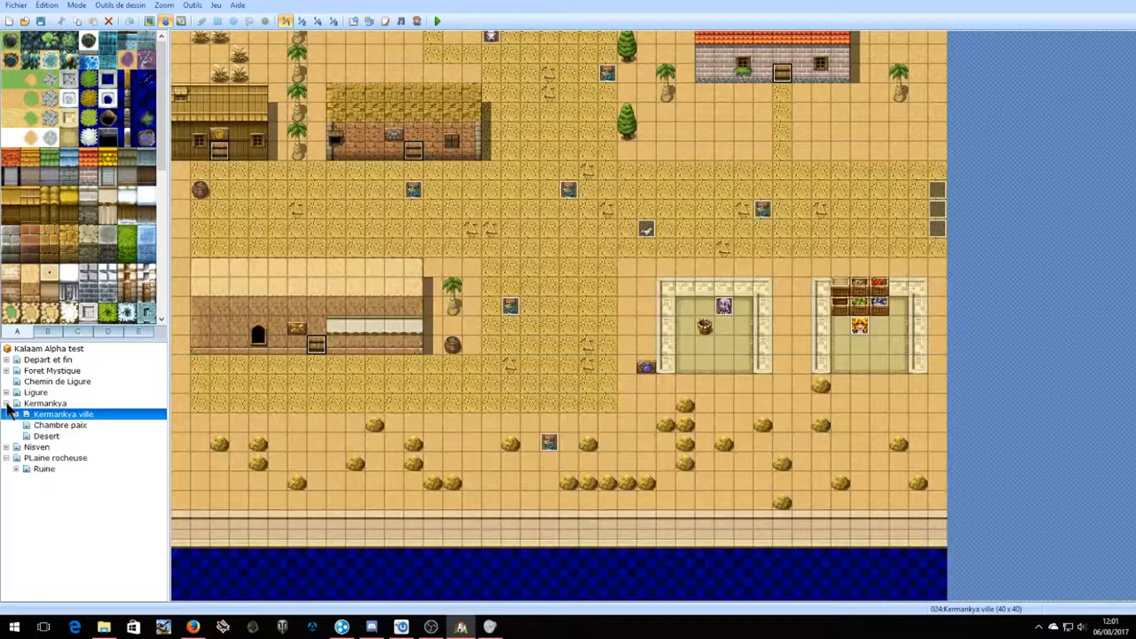
left_click(6, 402)
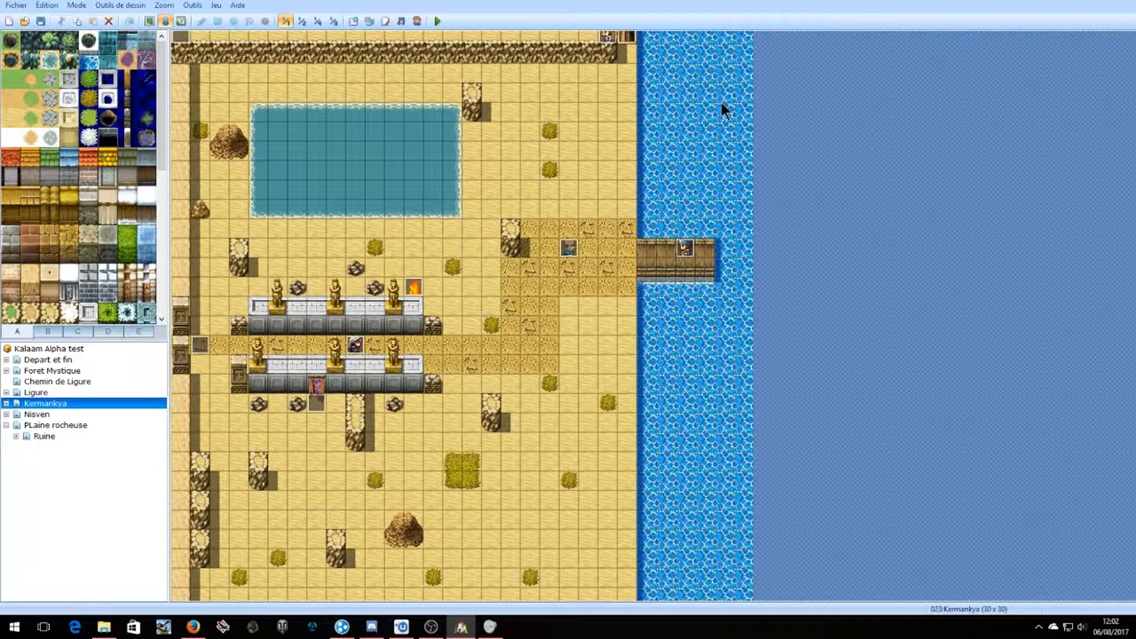
left_click(432, 626)
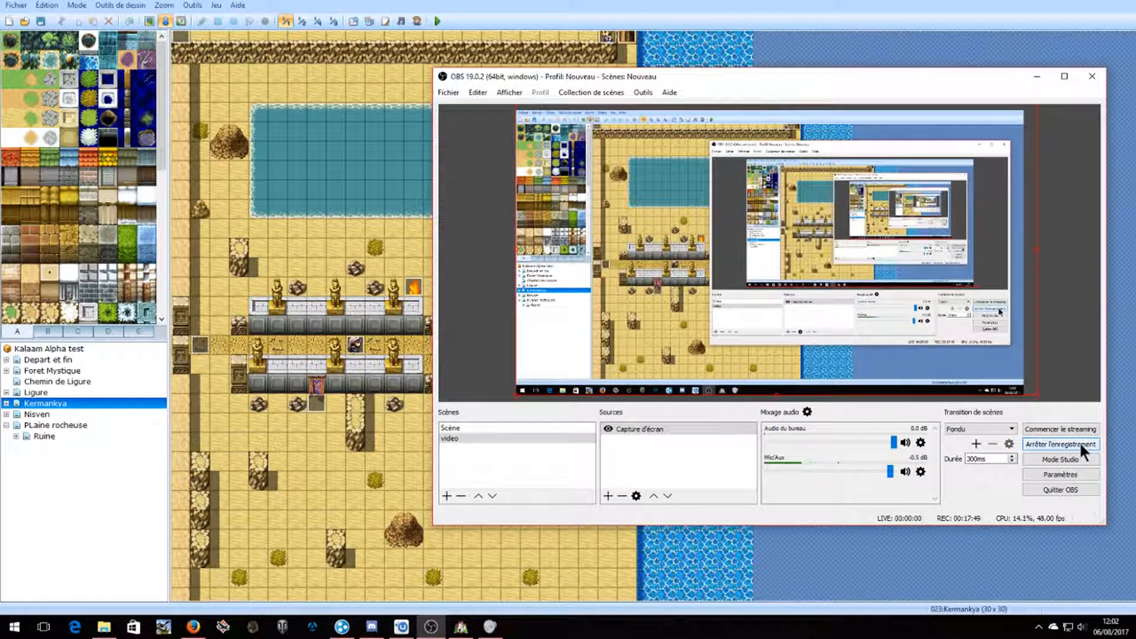